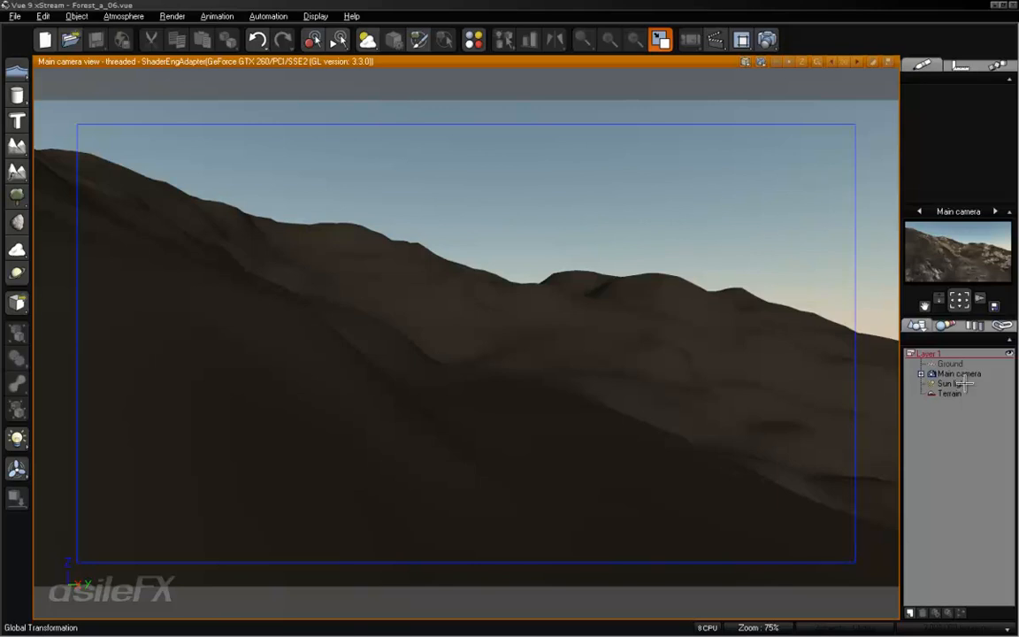
Step: Select the DirtPath_Edited texture map among the terrain's linked files and examine its link options, including reloading
click(1002, 326)
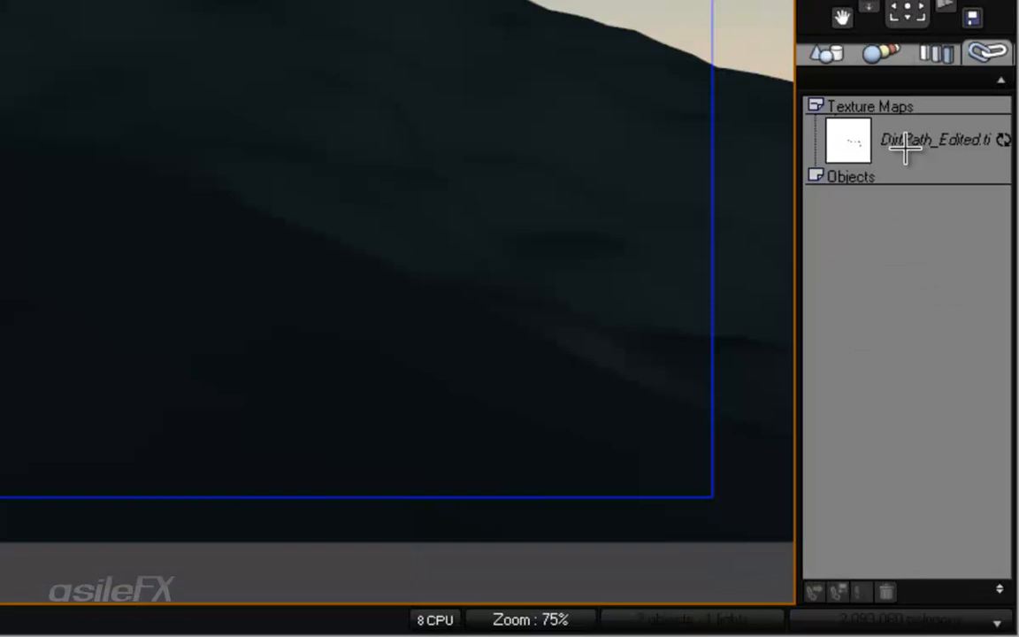
click(960, 370)
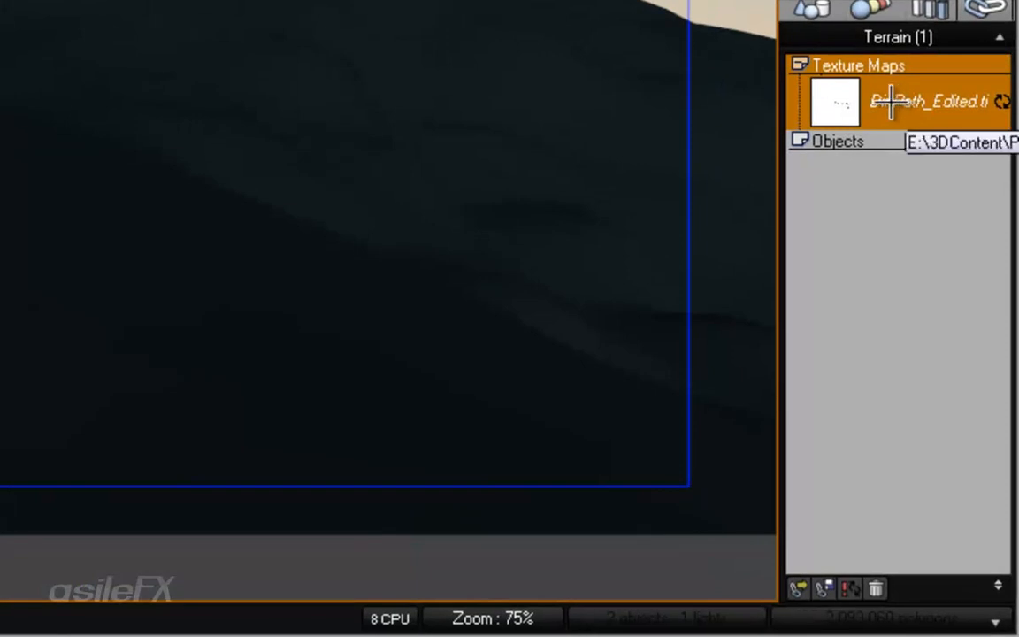
right_click(891, 101)
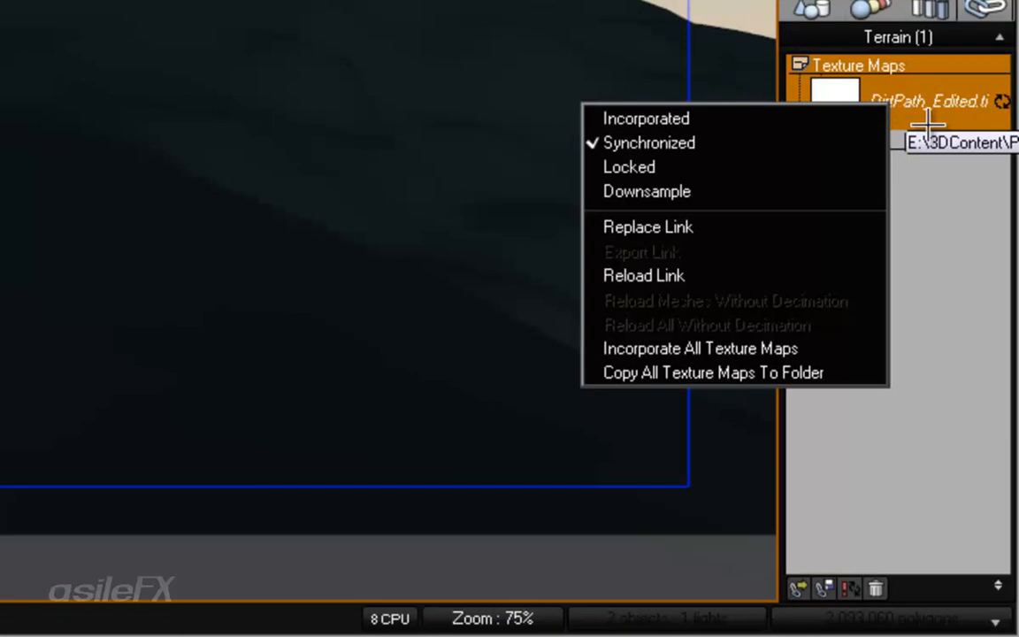
click(989, 5)
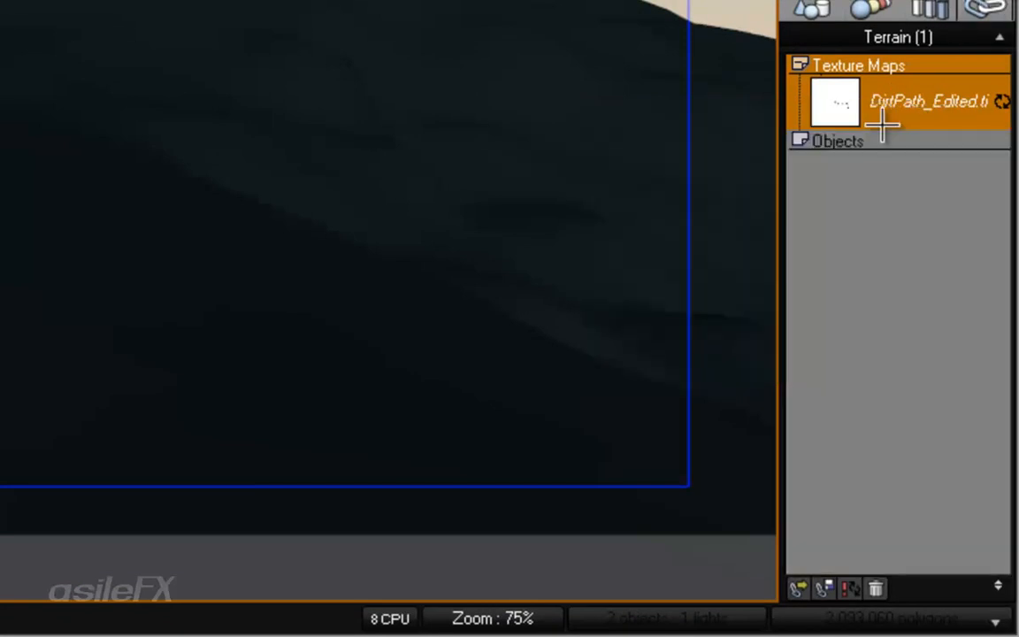
right_click(867, 103)
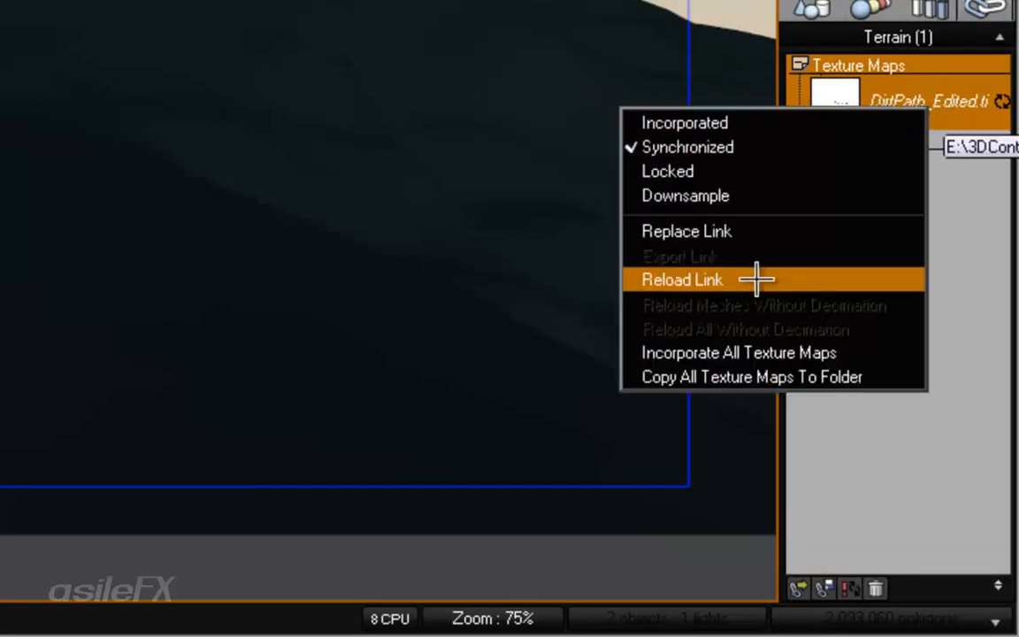
click(906, 94)
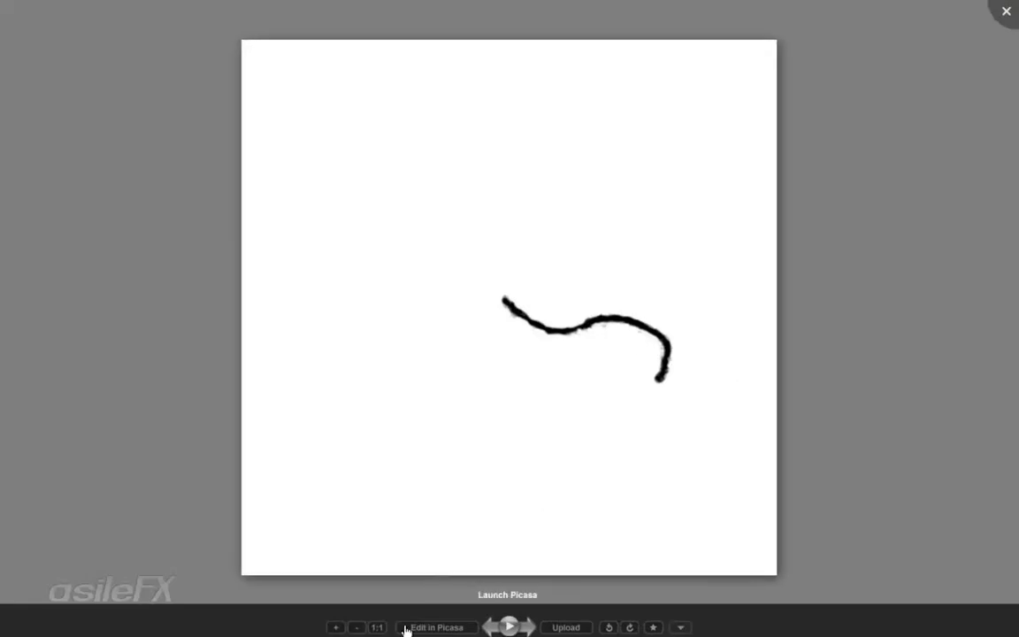
Step: View the dirt path mask image at actual size in the image viewer, inspect the path's edges and close it
click(377, 627)
drag(520, 321, 366, 271)
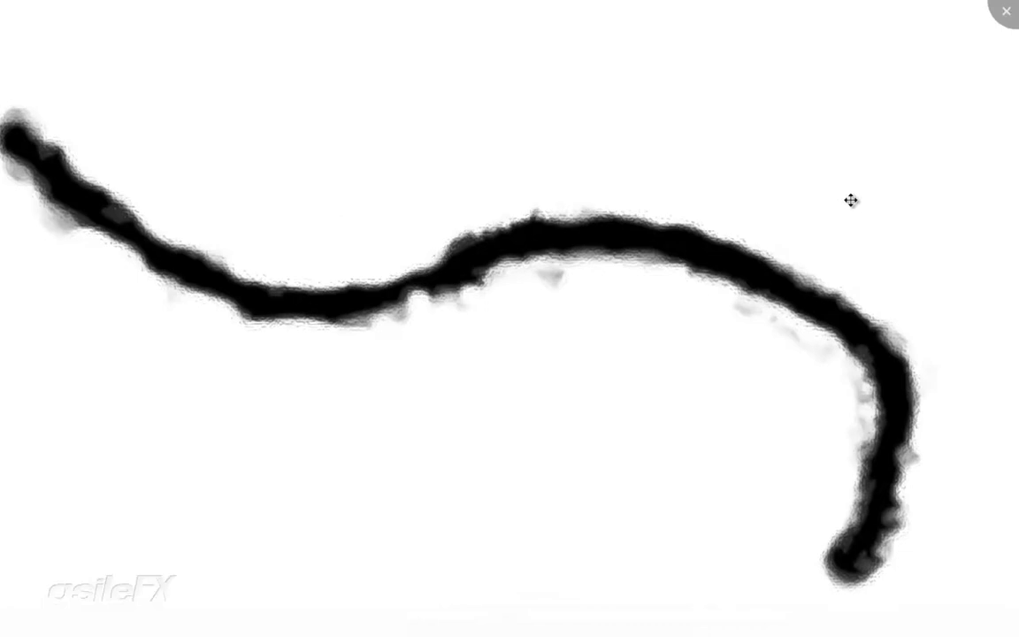
click(1008, 15)
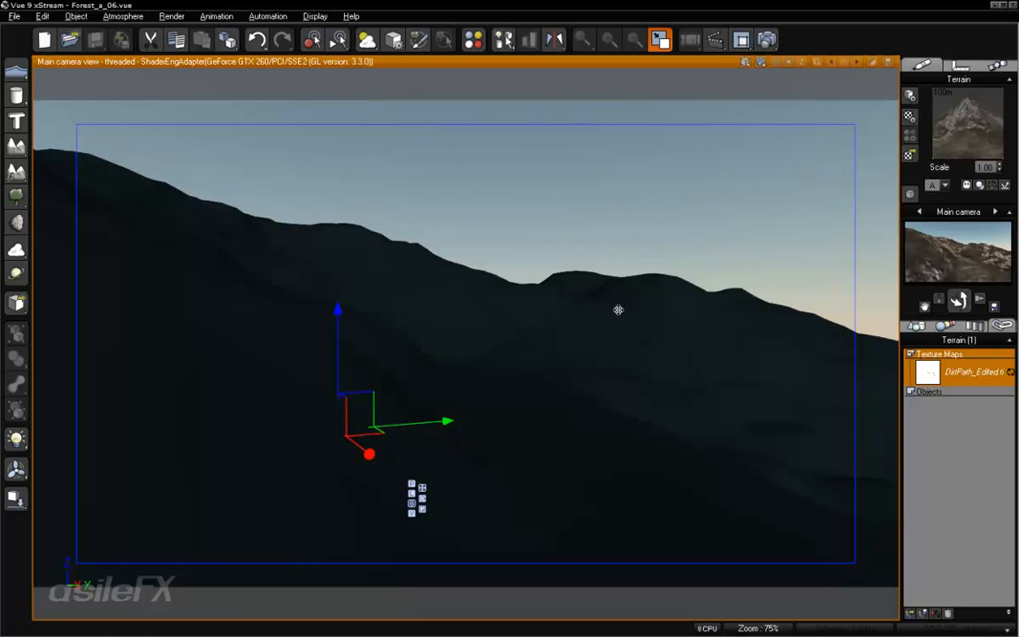
Step: Open the terrain in the Terrain Editor without resampling its distribution map, examine it from another angle and close the editor with OK
right_click(530, 343)
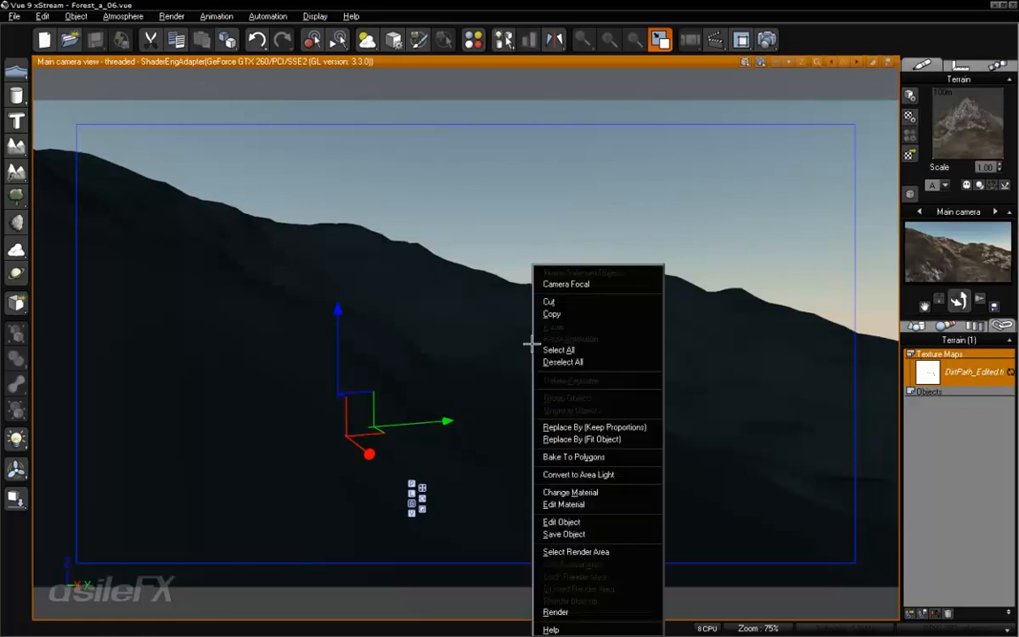
click(613, 522)
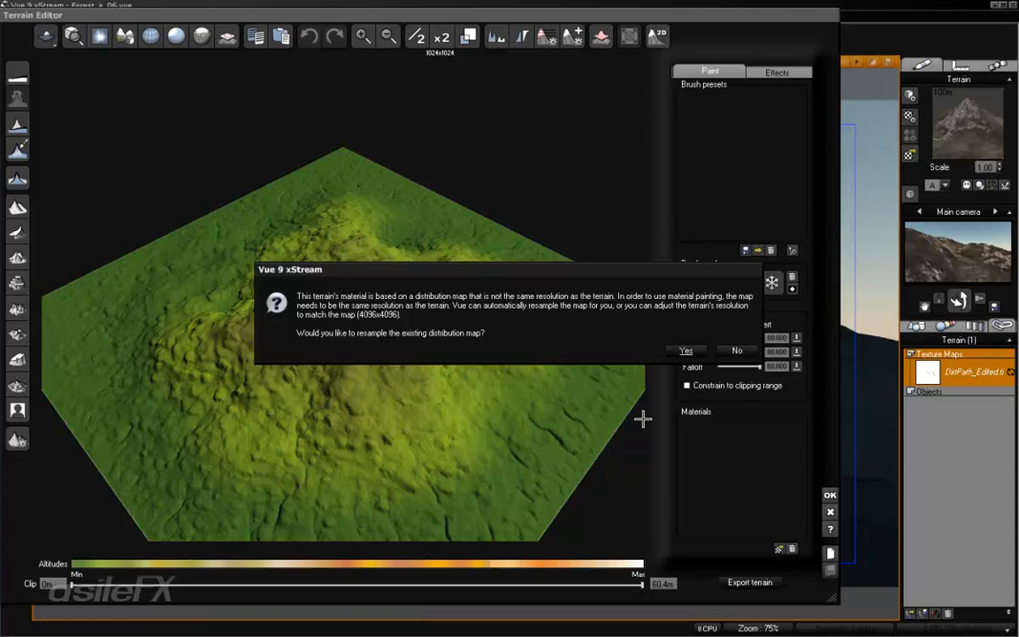
click(737, 350)
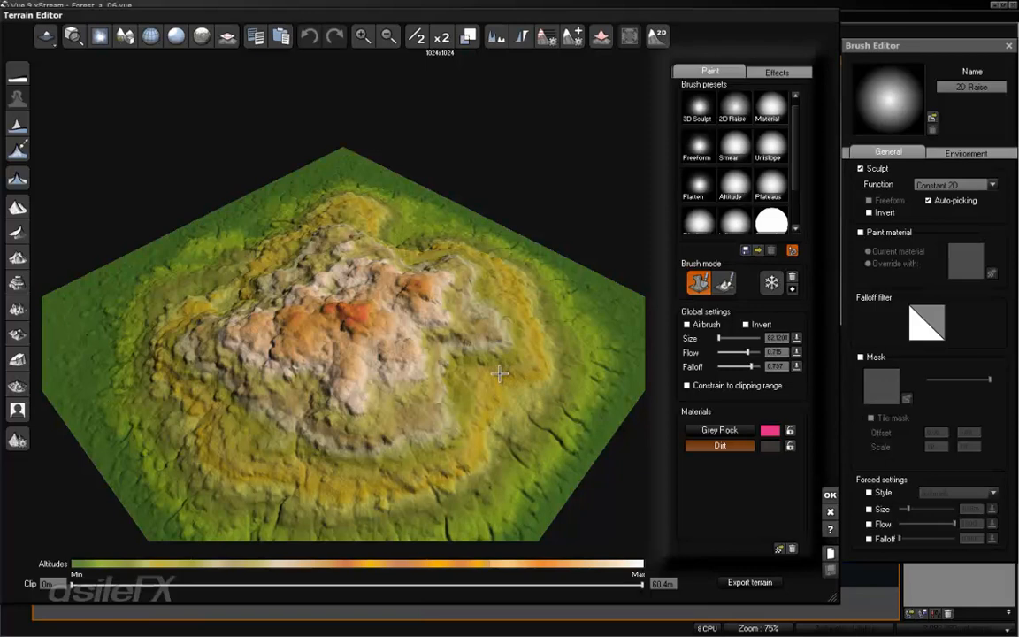
right_drag(331, 346, 522, 310)
right_drag(483, 366, 745, 409)
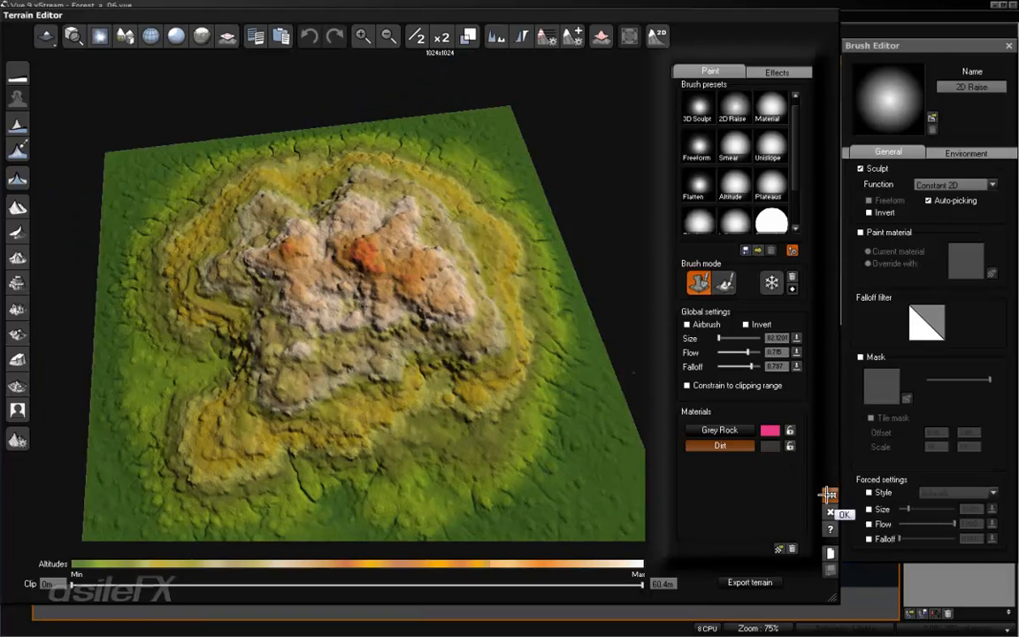
click(828, 494)
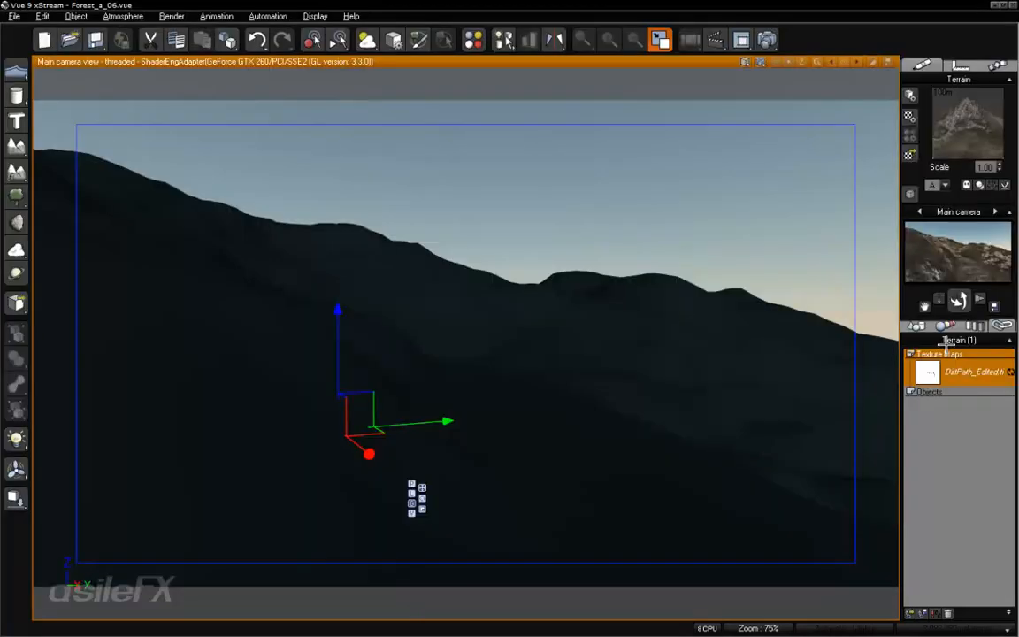
Step: Edit the terrain's material, renaming its Dirt layer to Dirt Path and the parent Global grass material to Landscape
right_click(963, 132)
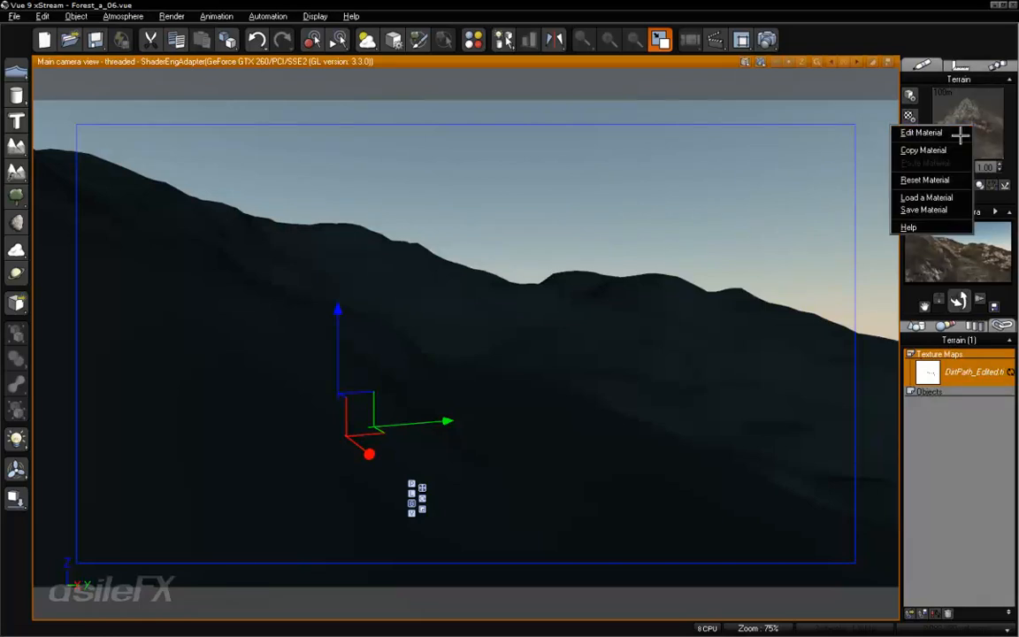
click(960, 133)
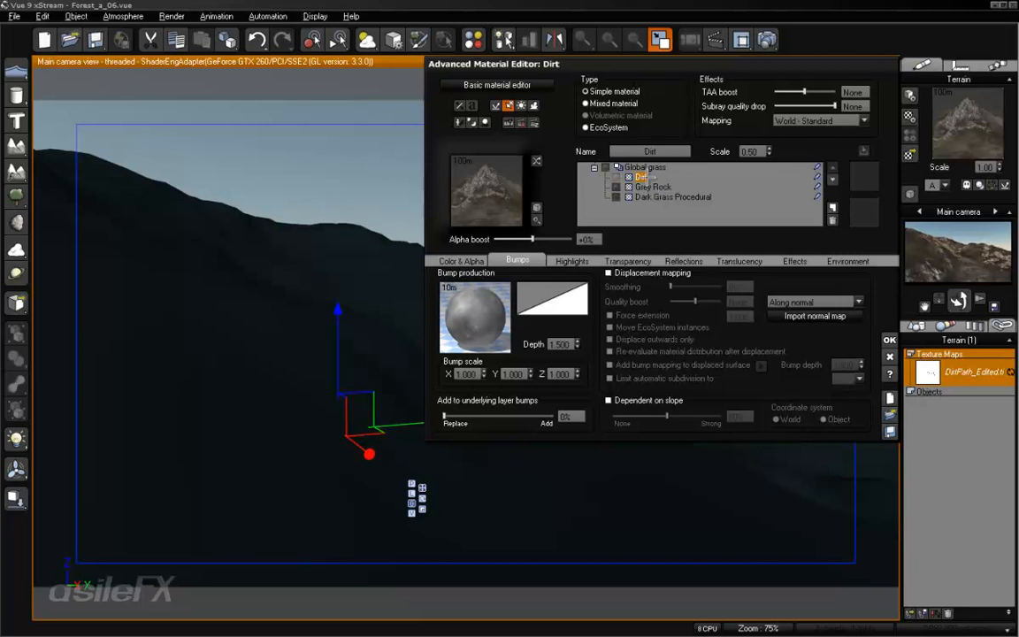
click(674, 151)
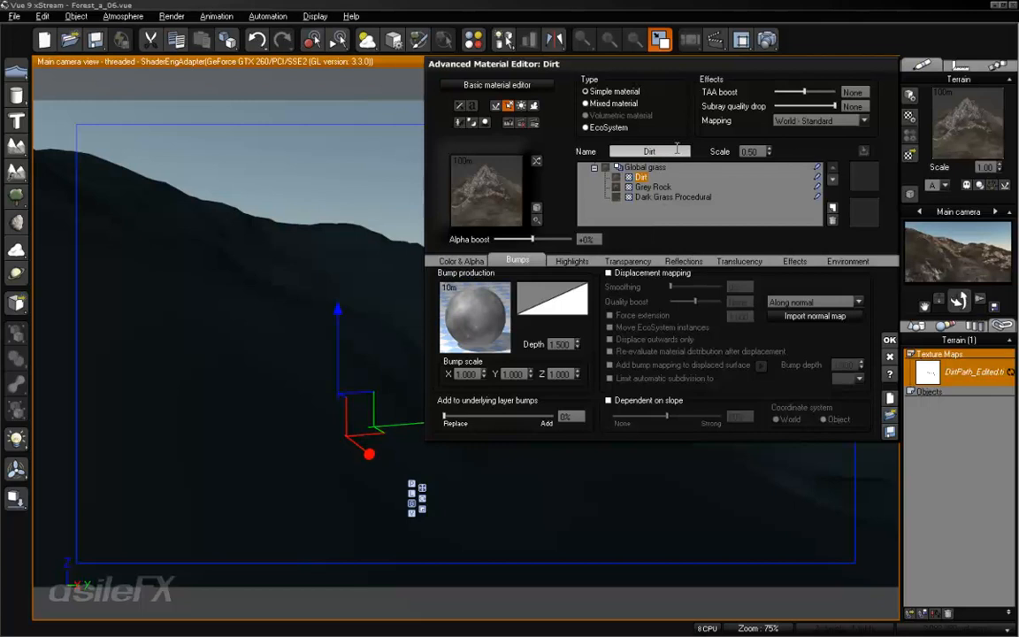
text(Path)
click(654, 166)
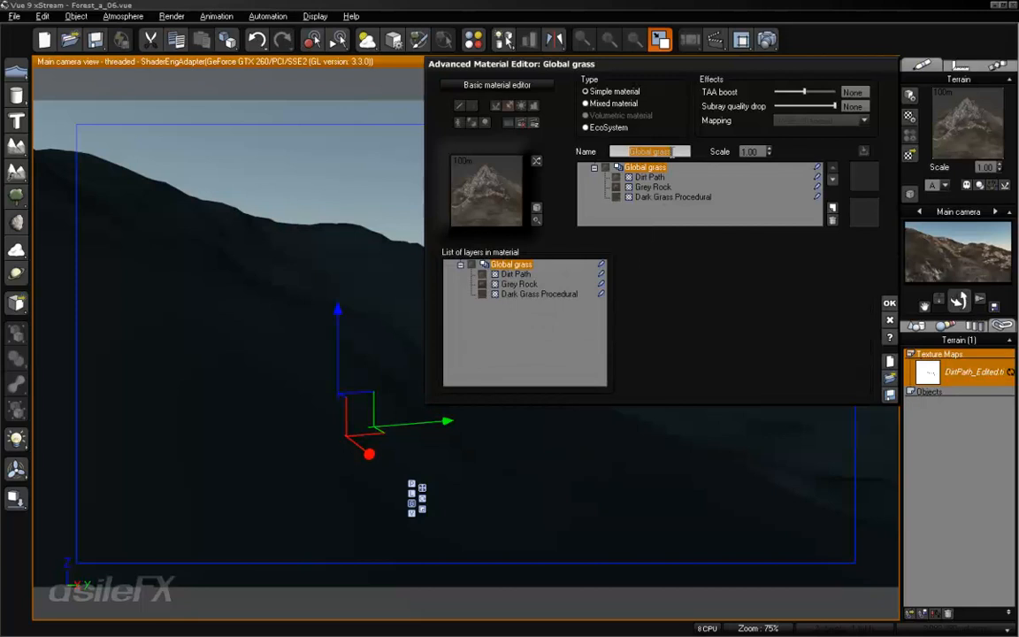
text(Landscape)
click(662, 167)
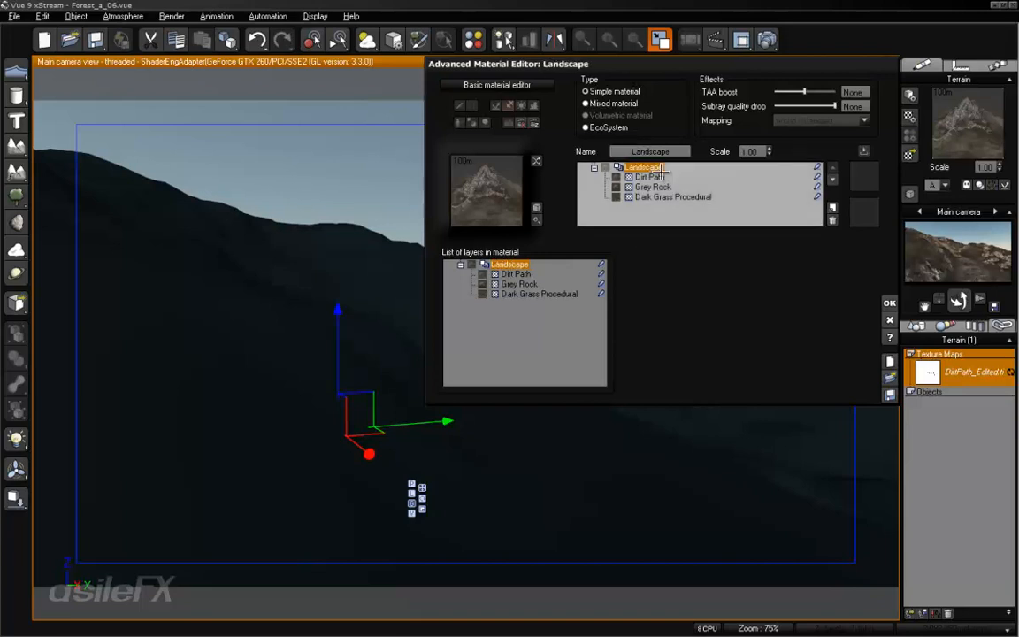
Step: Open the Dirt Path layer's bump production function for editing and move the Blender node closer to the Bump output
click(650, 177)
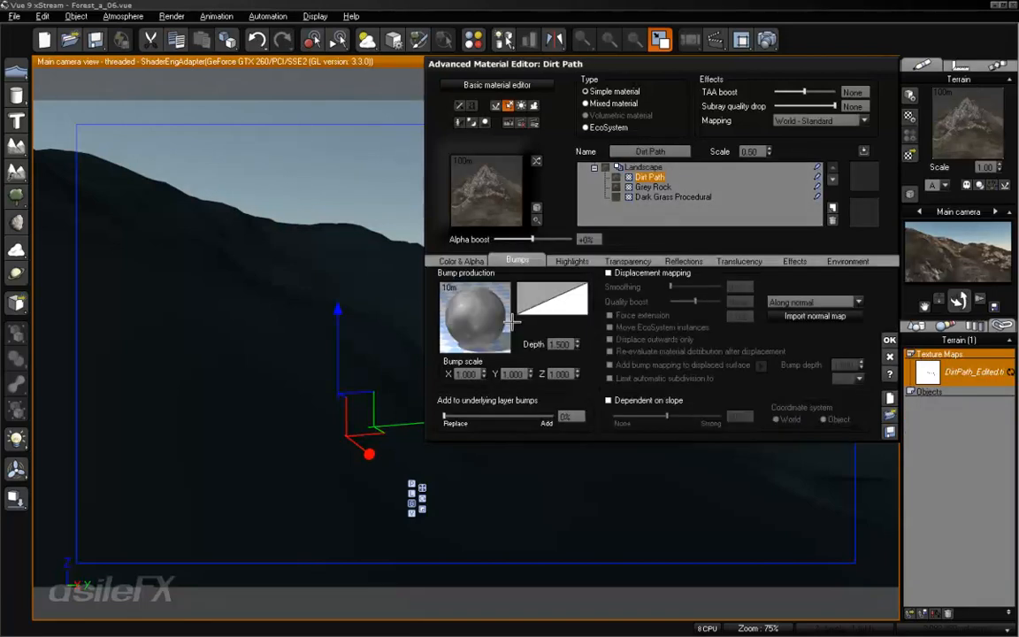
right_click(468, 305)
click(485, 309)
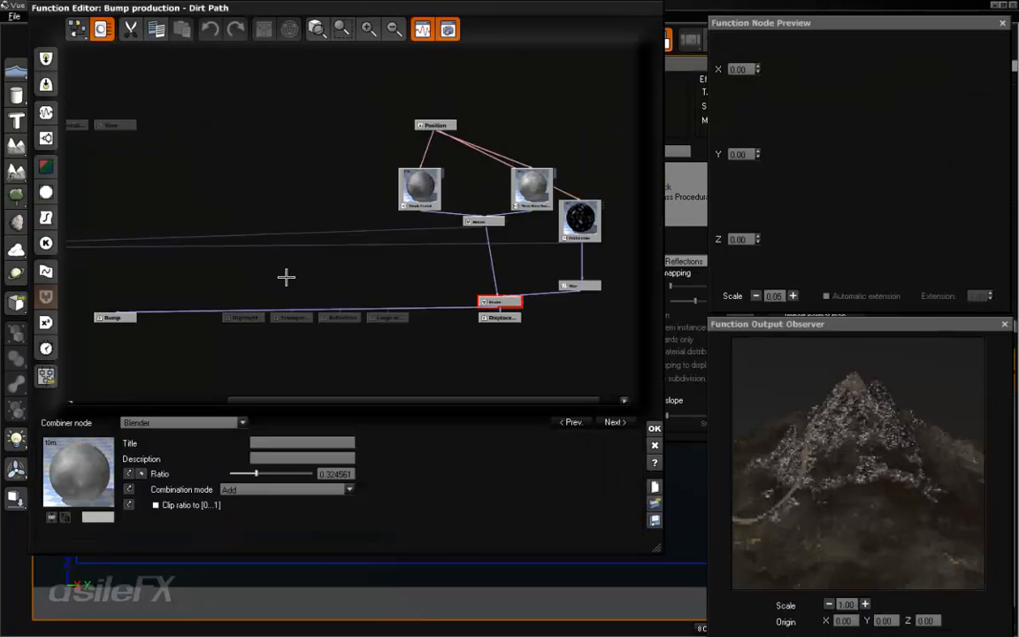
drag(531, 305, 292, 265)
right_drag(309, 285, 510, 271)
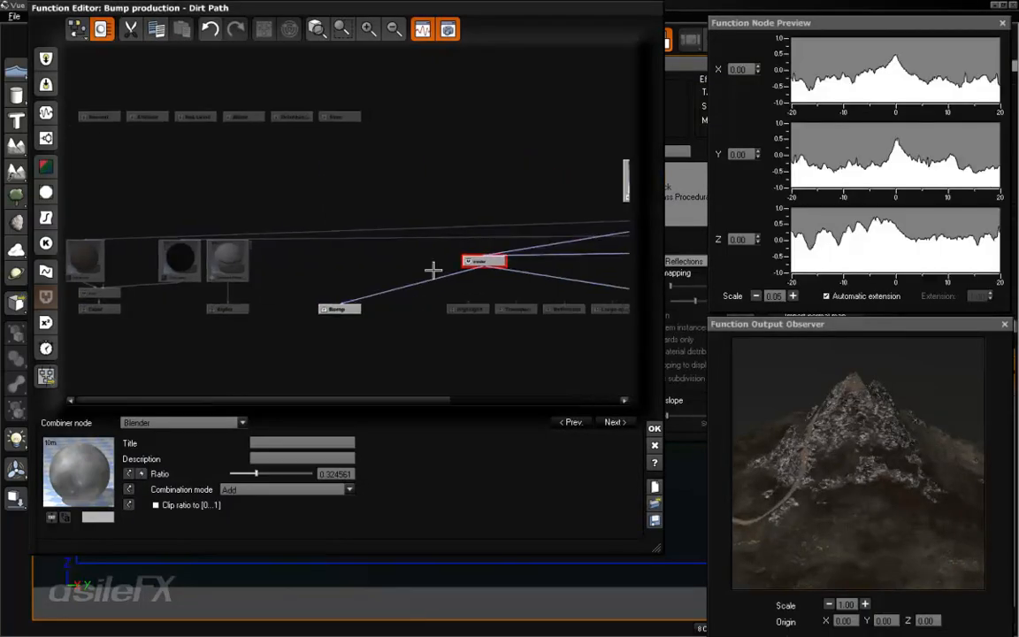
Step: Add an Unscaled Projected Texture Map node in the empty area above the Bump output
click(369, 30)
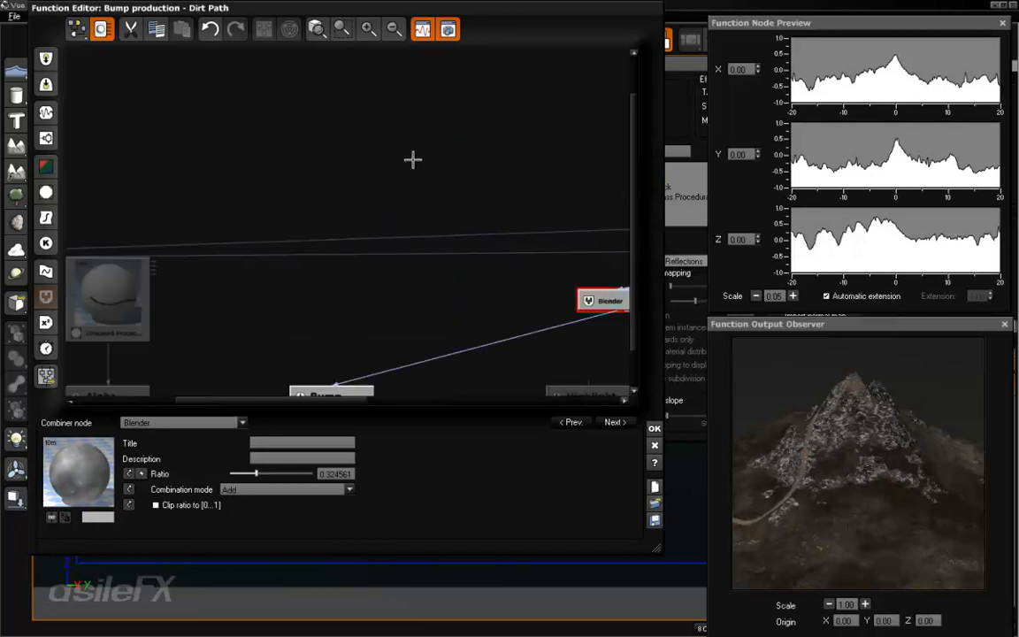
right_drag(432, 203, 352, 200)
click(386, 161)
right_drag(421, 241, 518, 187)
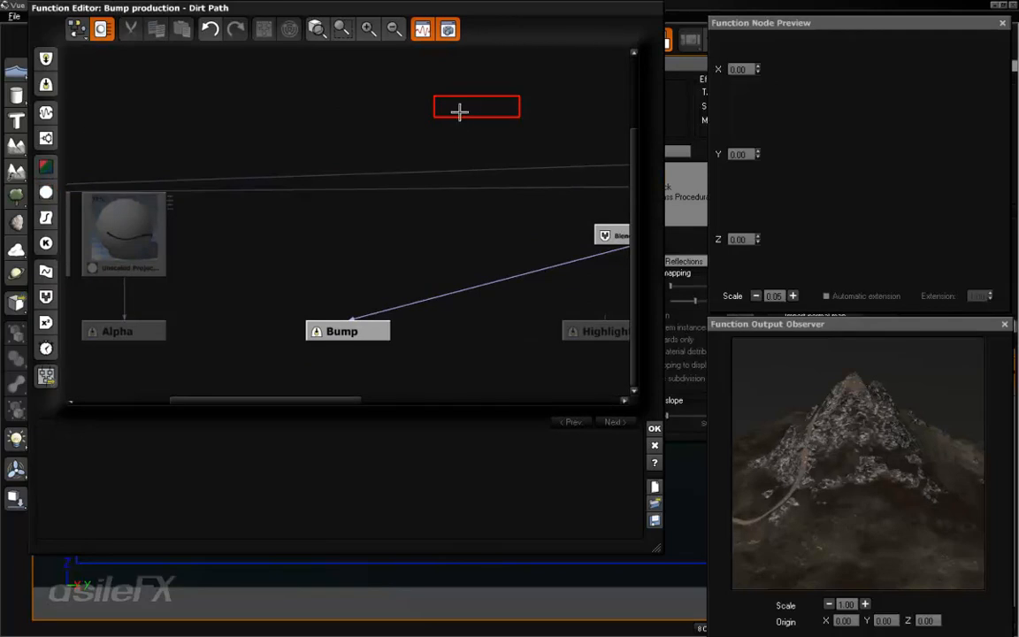
right_click(402, 125)
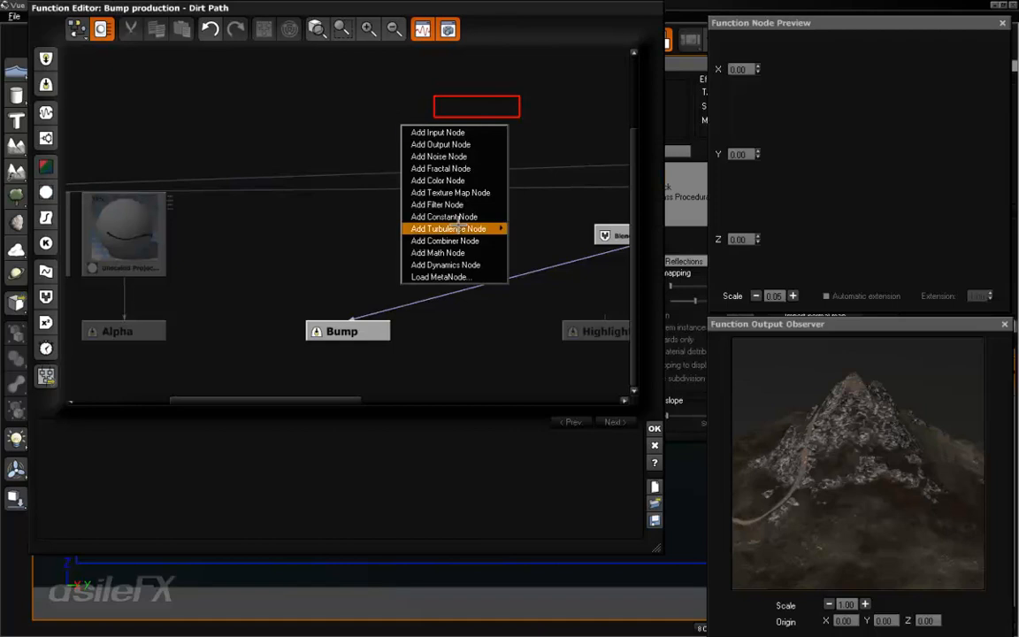
mouse_move(479, 192)
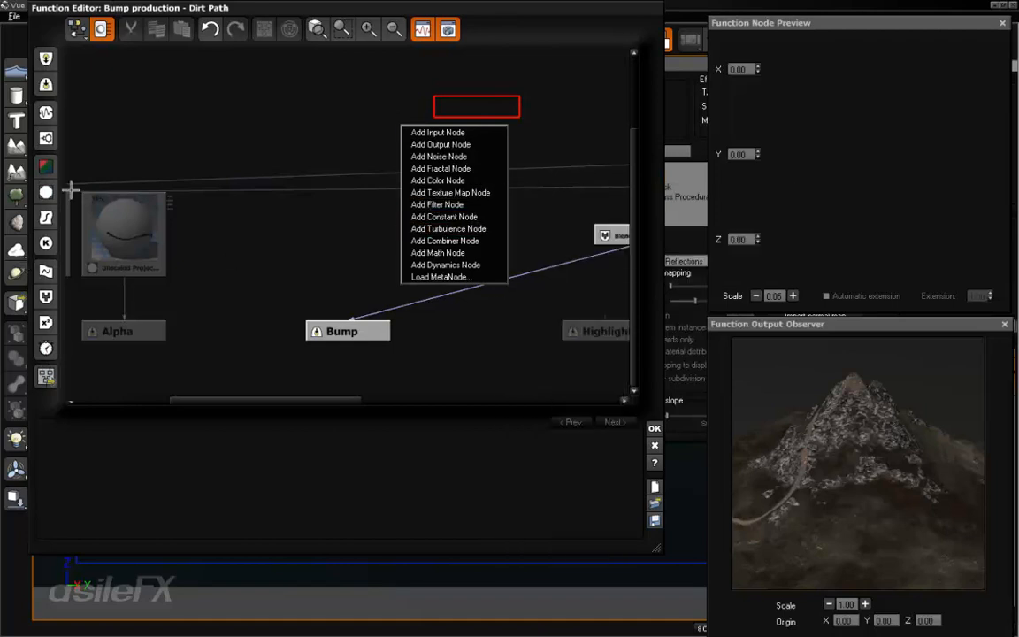
click(186, 104)
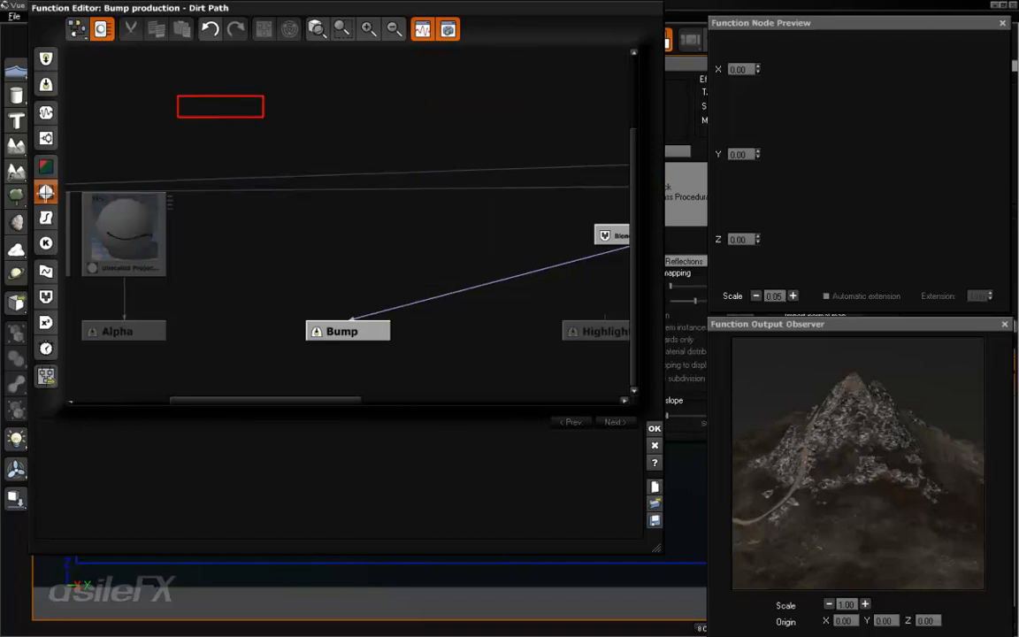
click(46, 192)
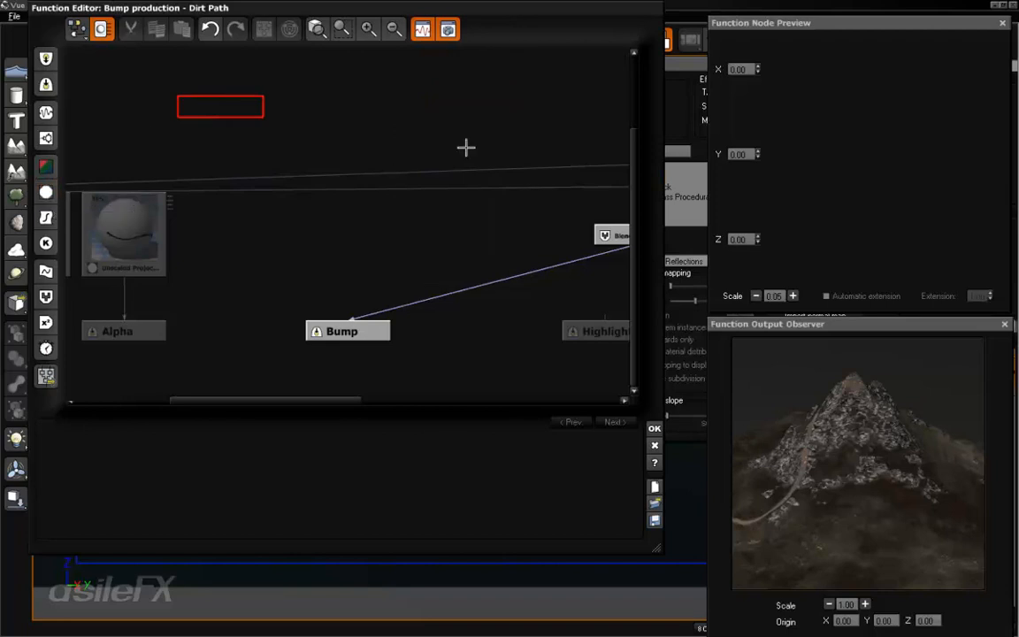
right_click(466, 151)
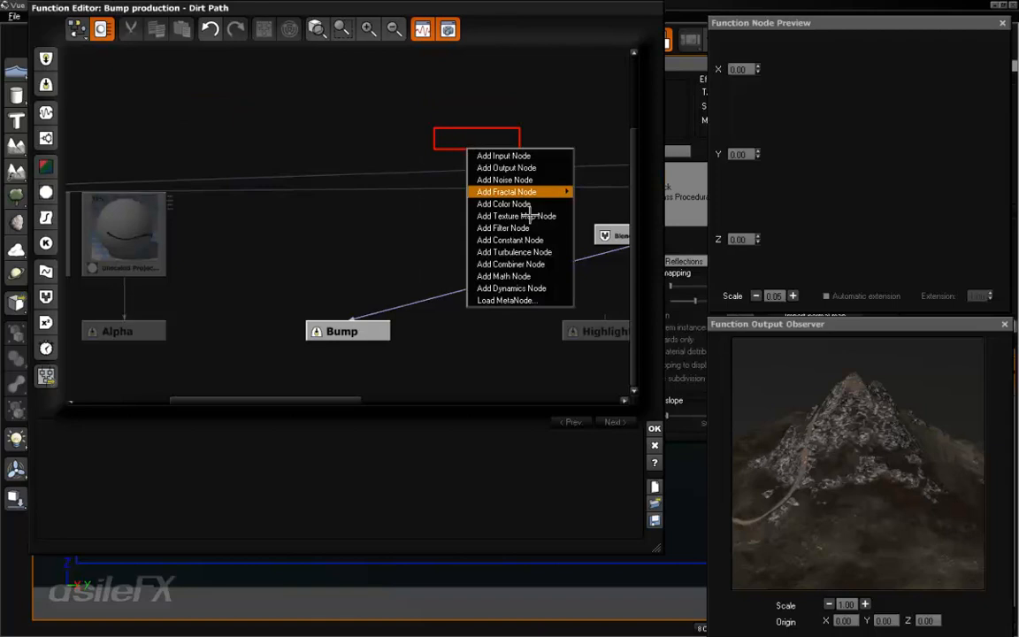
mouse_move(483, 215)
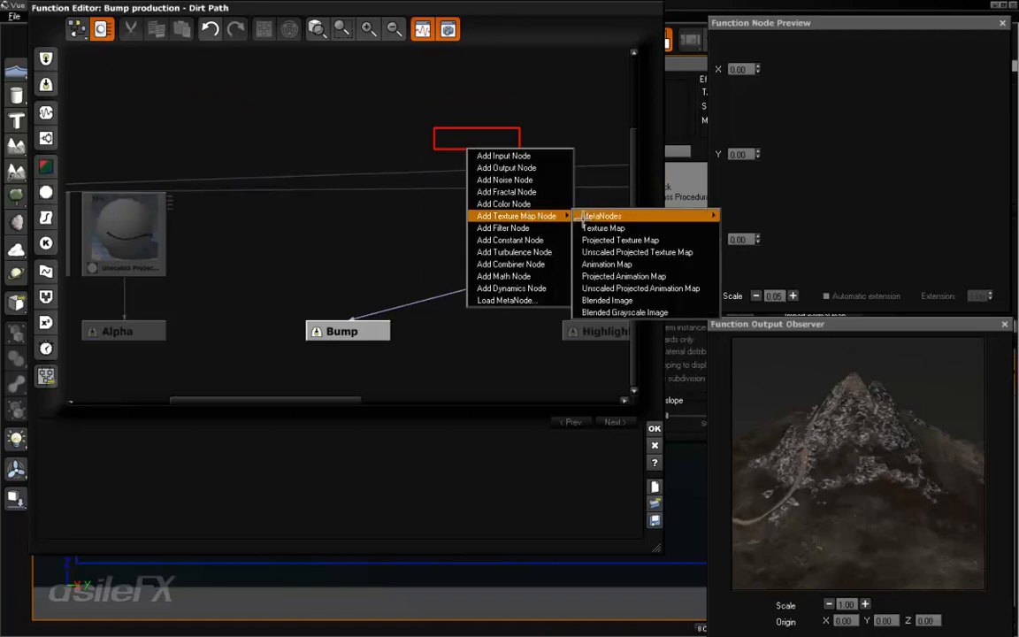
click(649, 253)
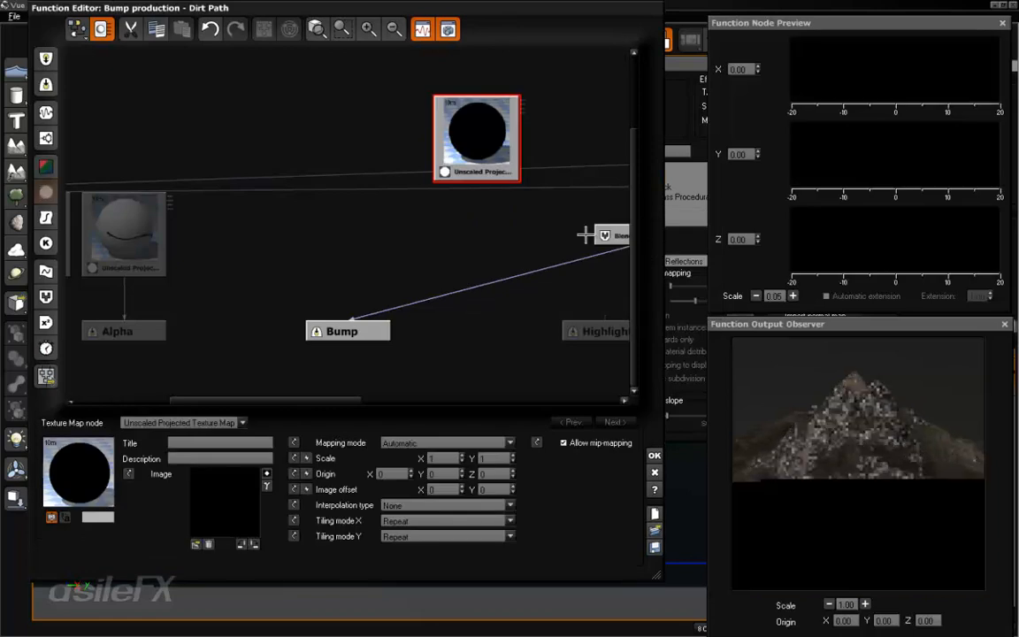
Step: Position the new texture map node between the Bump output and the Blender node, slightly above the connecting line
drag(473, 141, 427, 210)
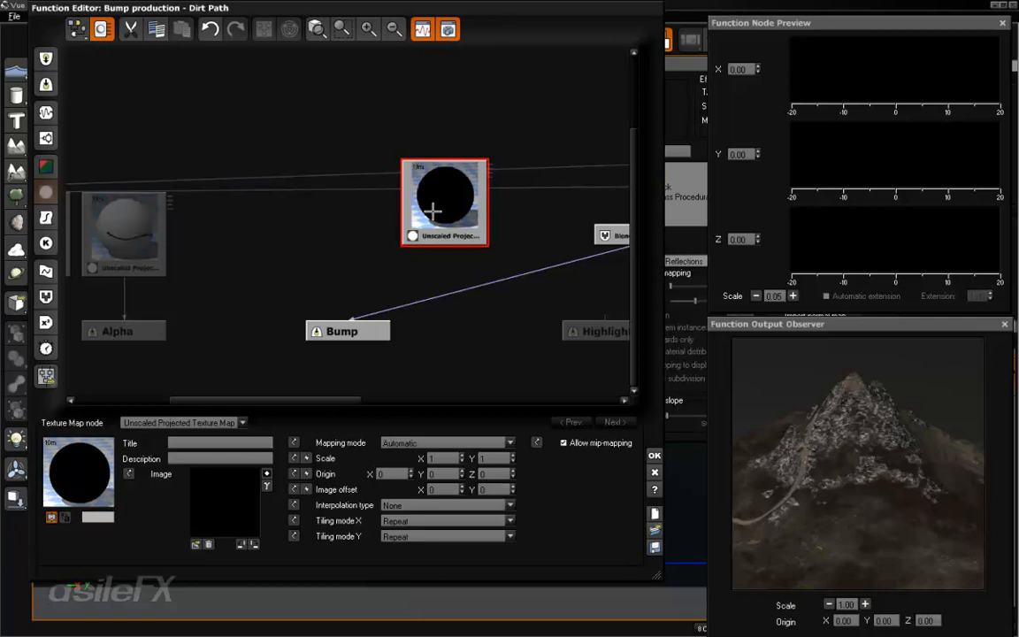
mouse_move(411, 233)
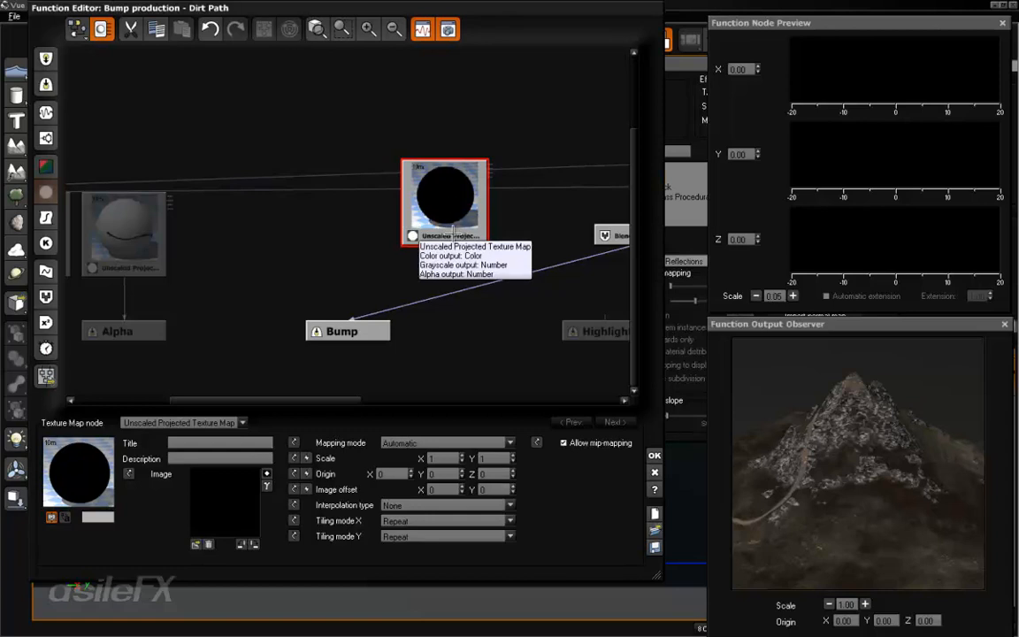
drag(408, 209, 409, 241)
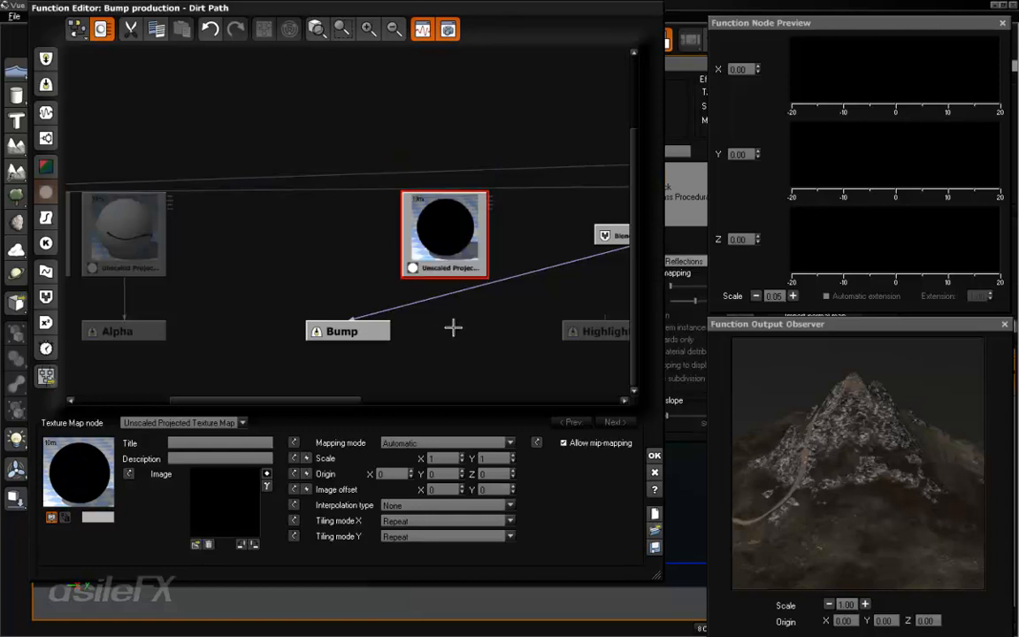
drag(474, 265, 469, 235)
Step: Load the DirtPath_Edited_bump picture into the new texture map node with its gamma overridden to 1.0, and check the image gamma setting
click(192, 540)
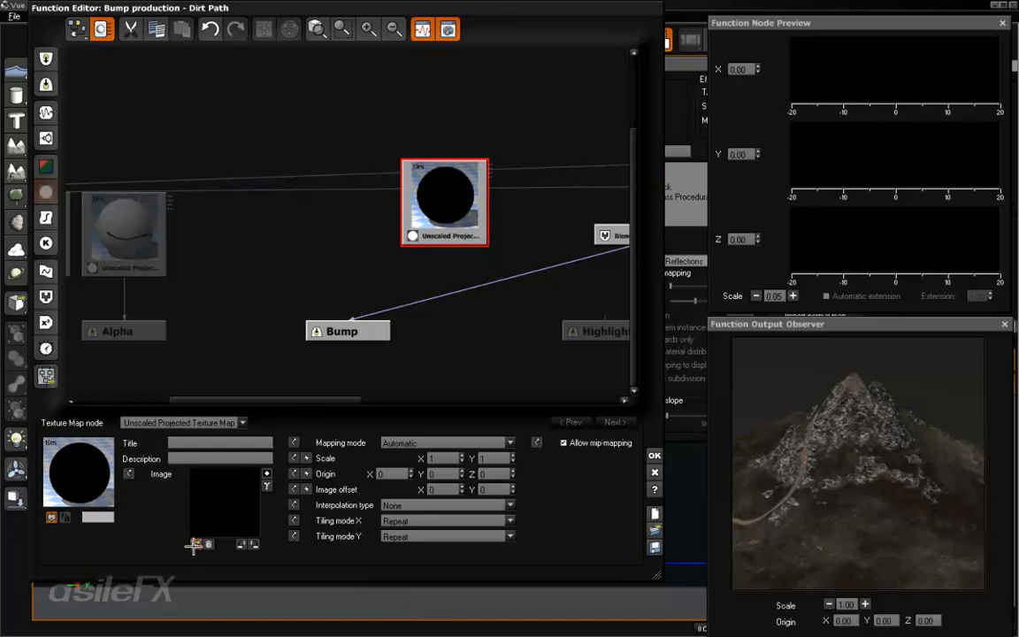
click(193, 544)
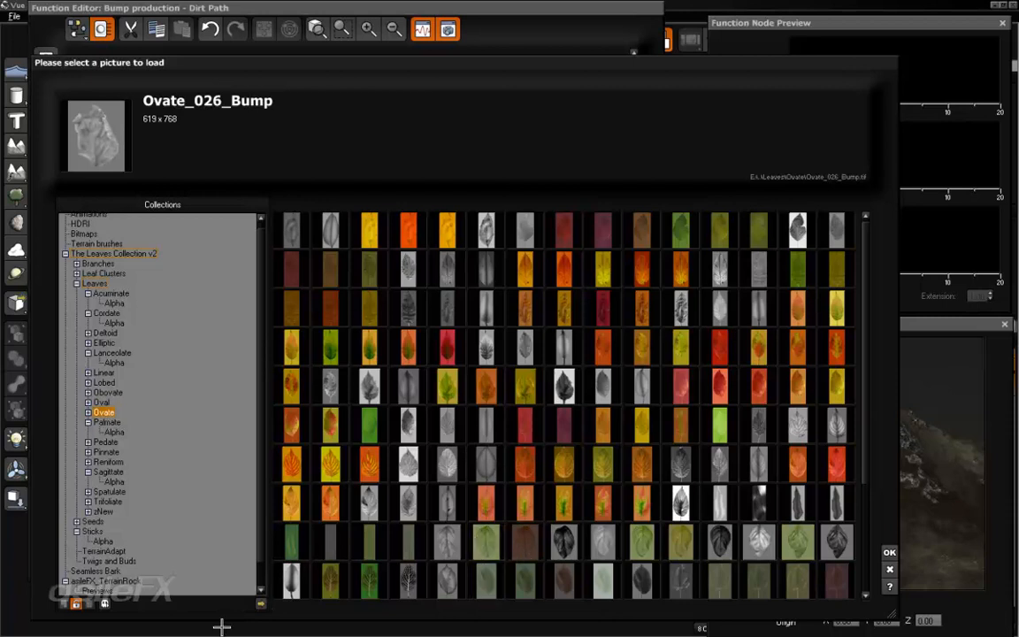
click(262, 602)
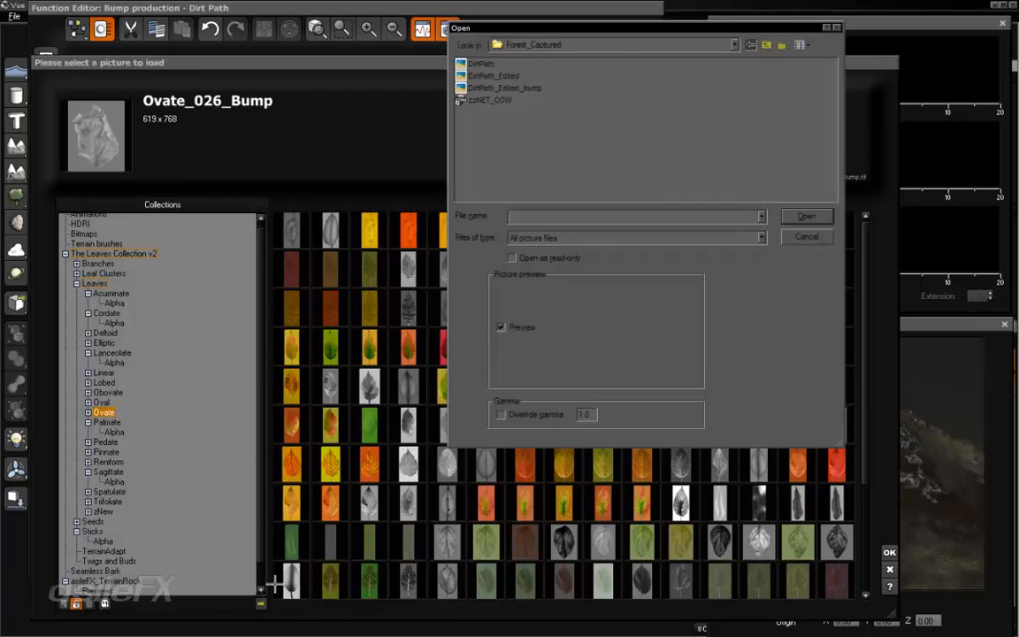
click(504, 88)
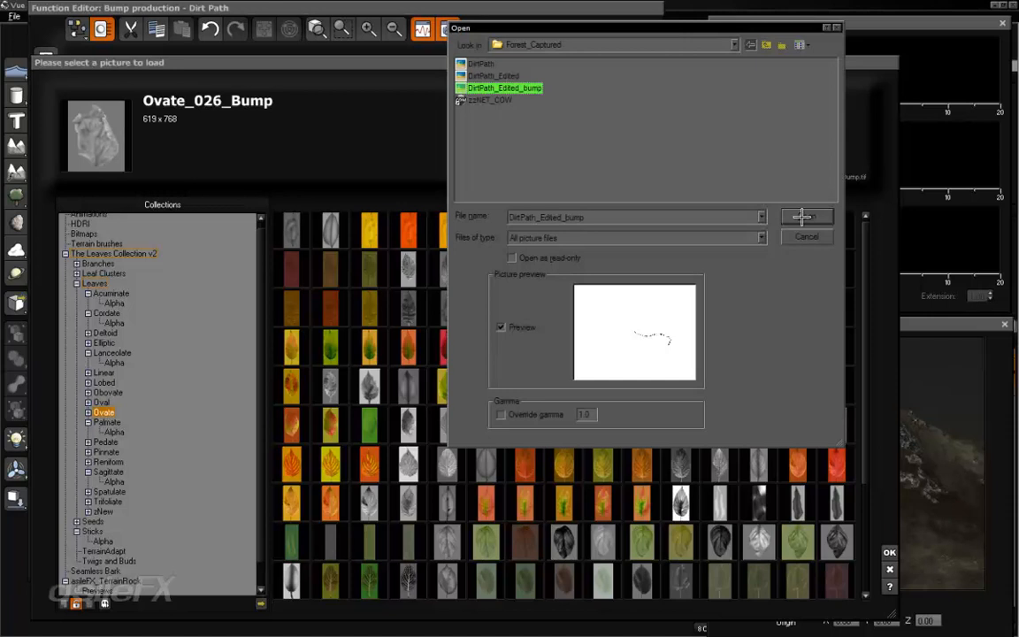
click(500, 414)
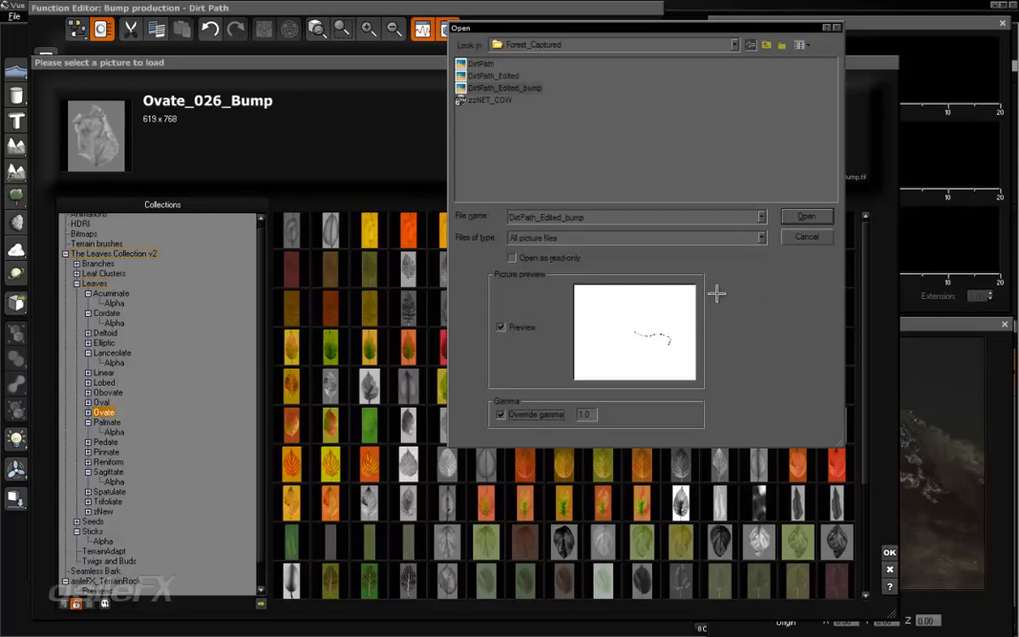
click(795, 216)
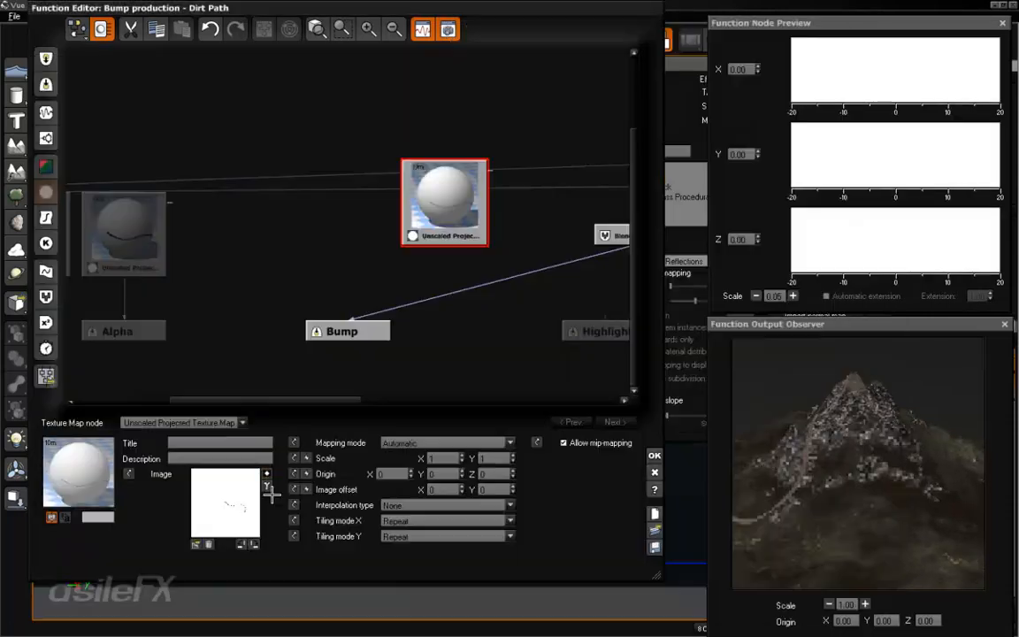
click(267, 486)
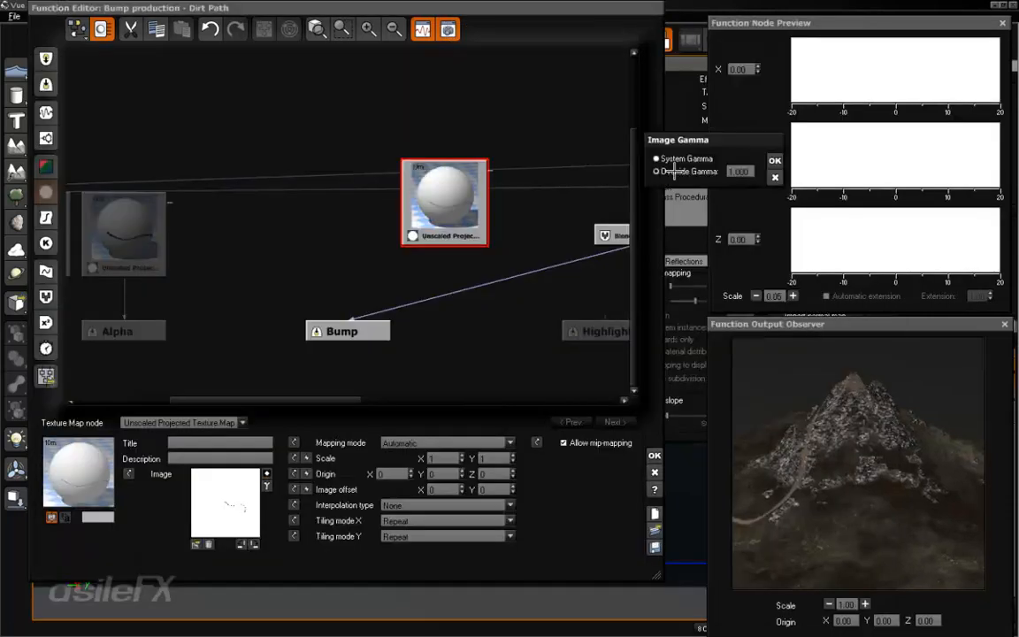
click(775, 160)
Step: Move the new texture map node slightly closer to Bump and, matching the Alpha texture map, set its interpolation type to Bilinear
drag(458, 207, 425, 207)
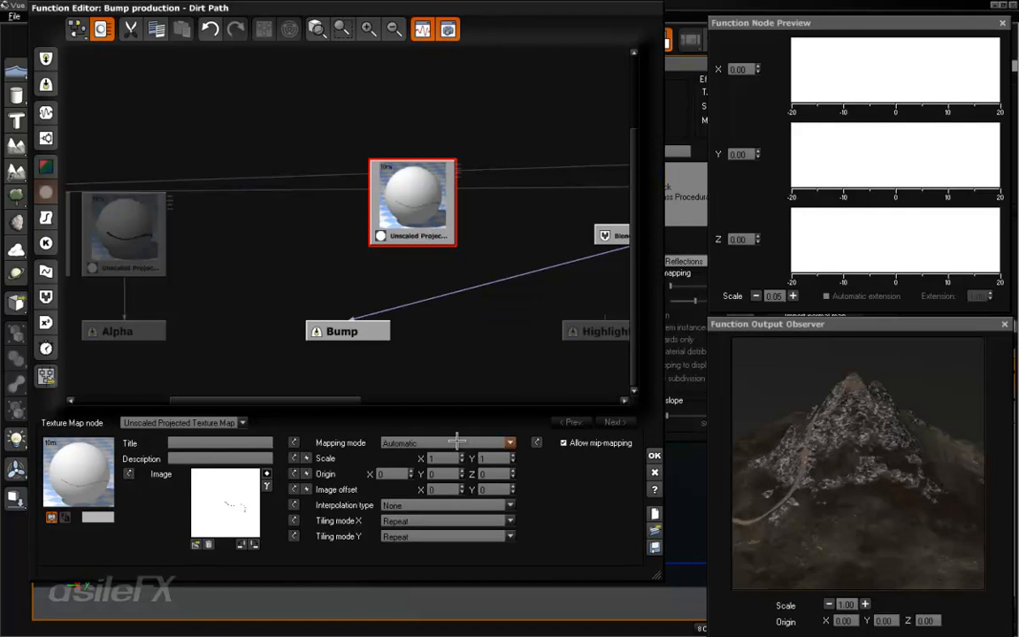
click(146, 245)
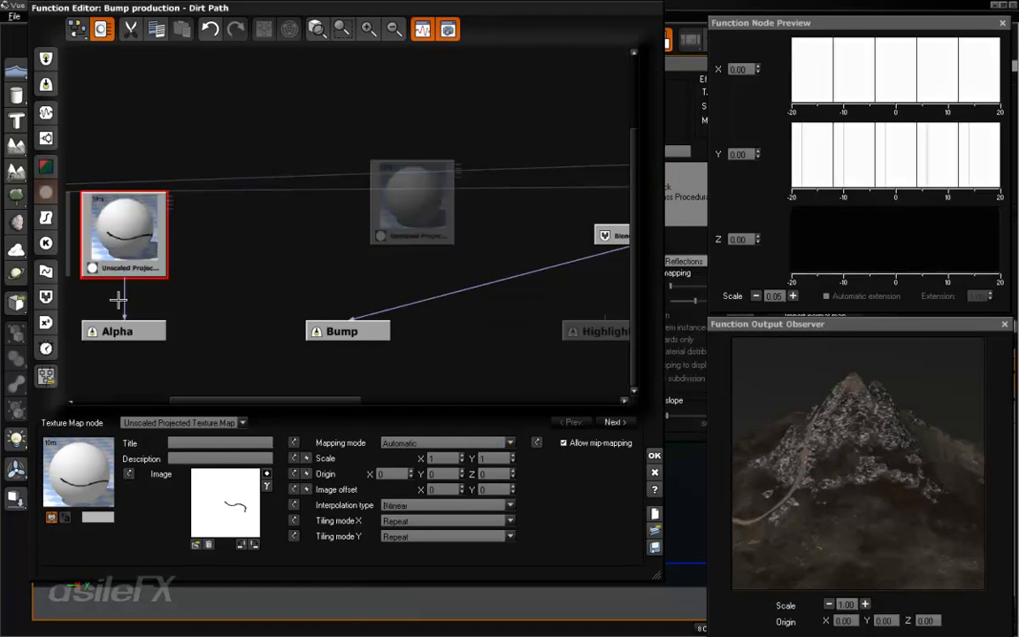
click(405, 199)
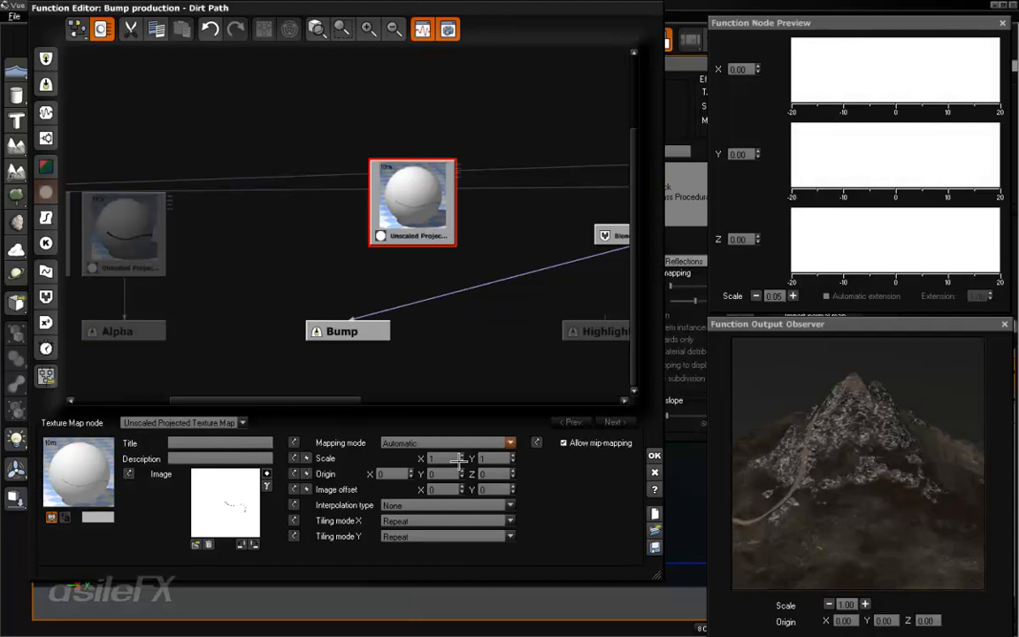
click(452, 505)
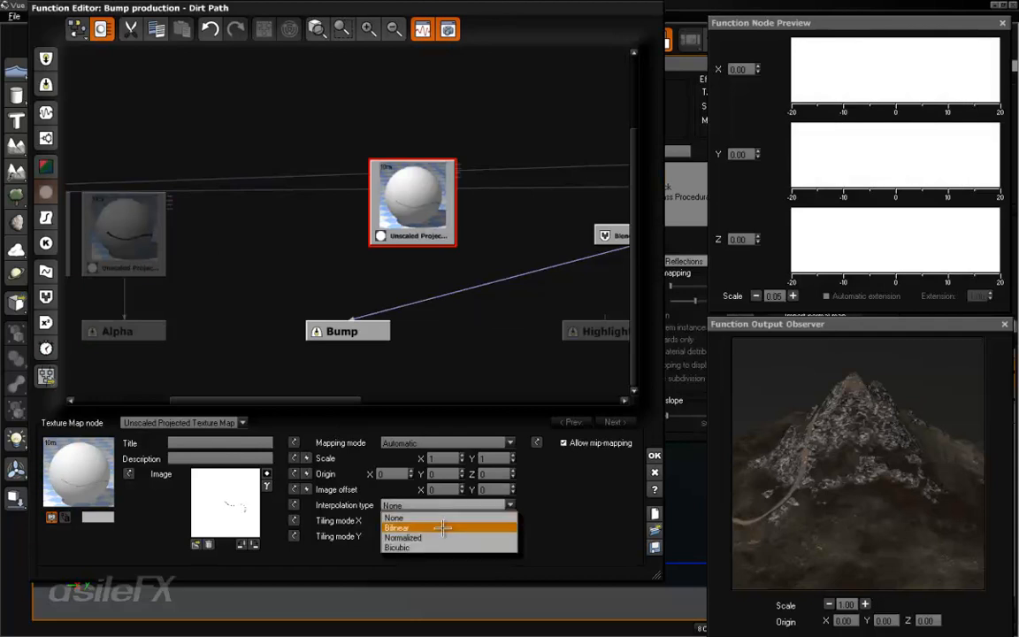
click(442, 529)
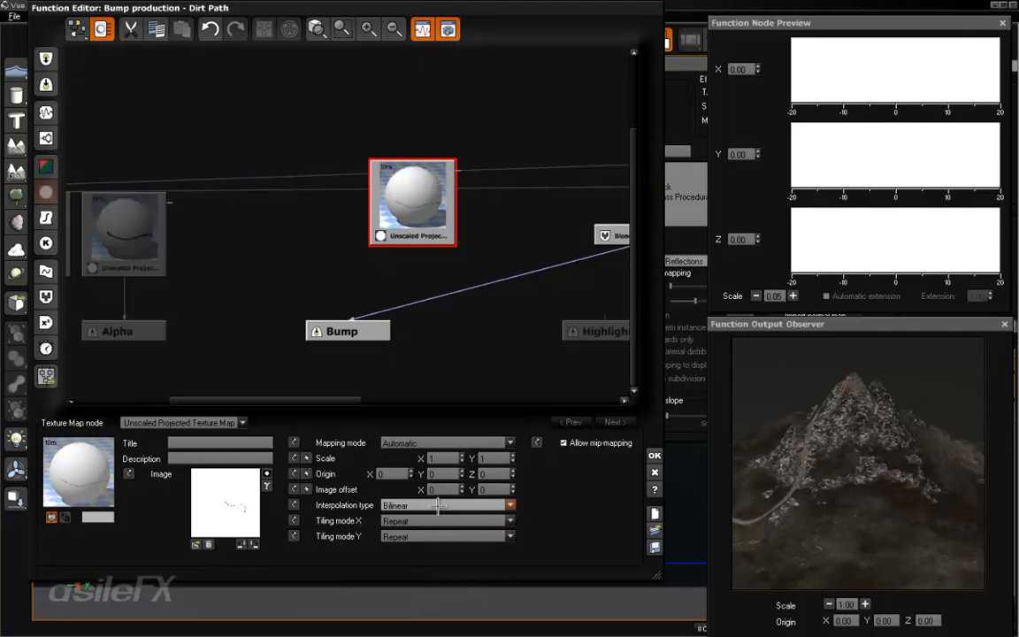
Step: Insert a Blender node into the connection between the existing Blender and Bump, and feed it the new texture map's grayscale output
click(432, 282)
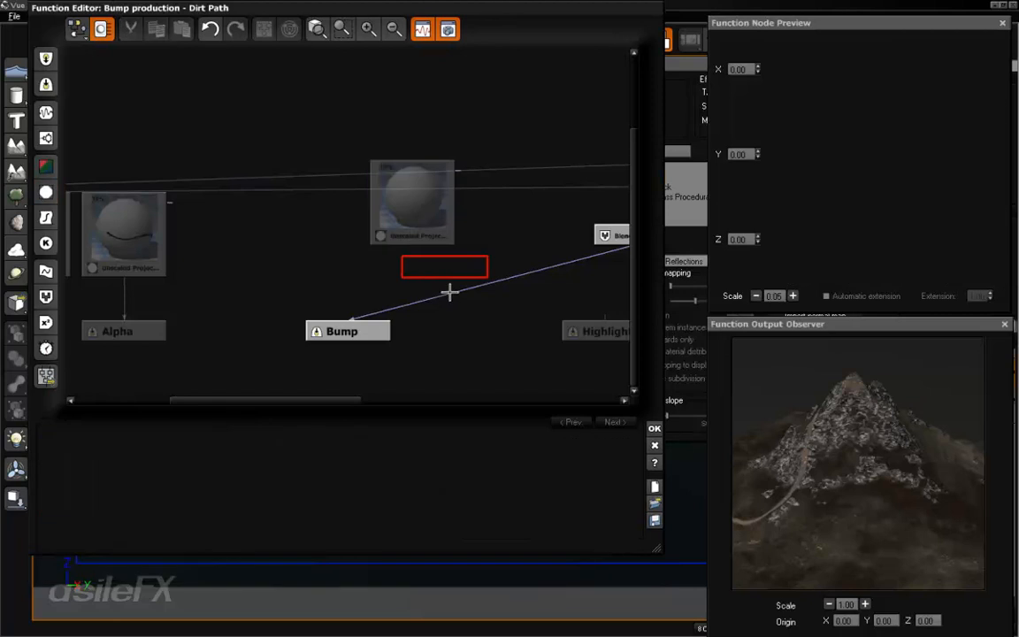
click(440, 297)
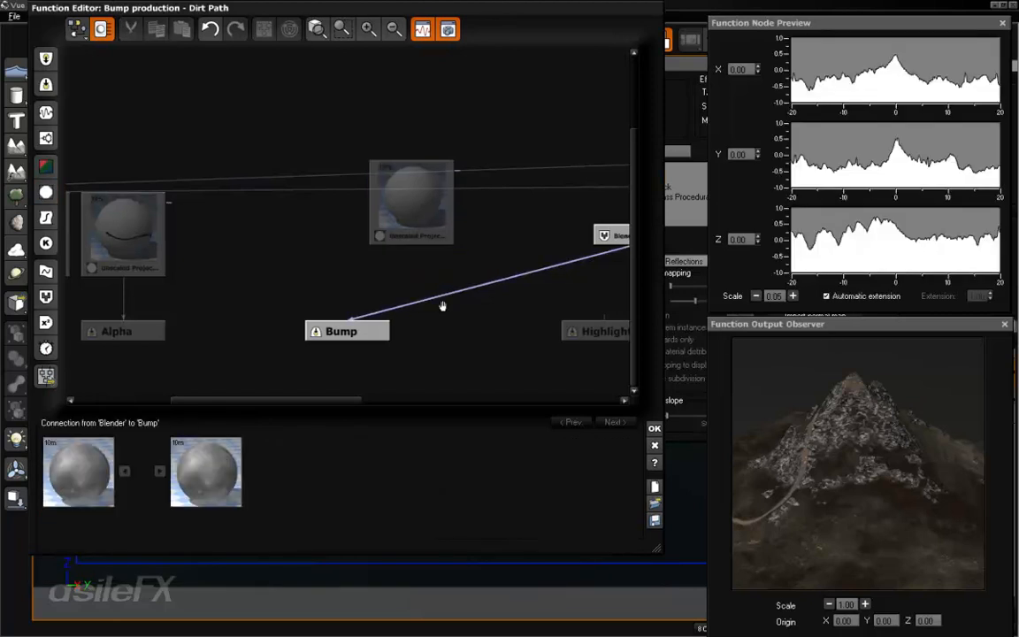
right_drag(443, 304, 314, 311)
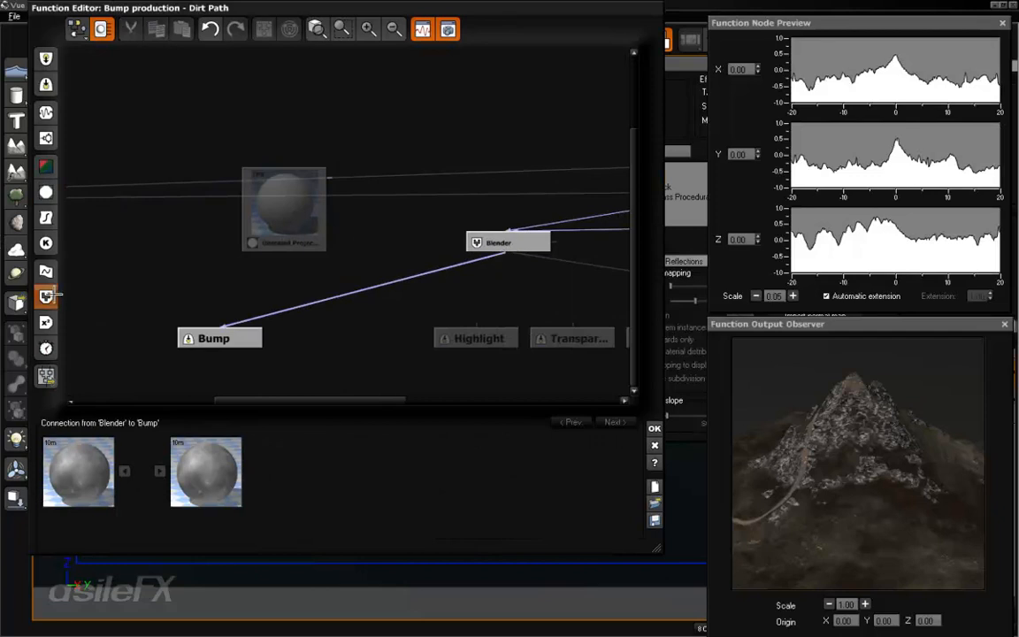
click(49, 295)
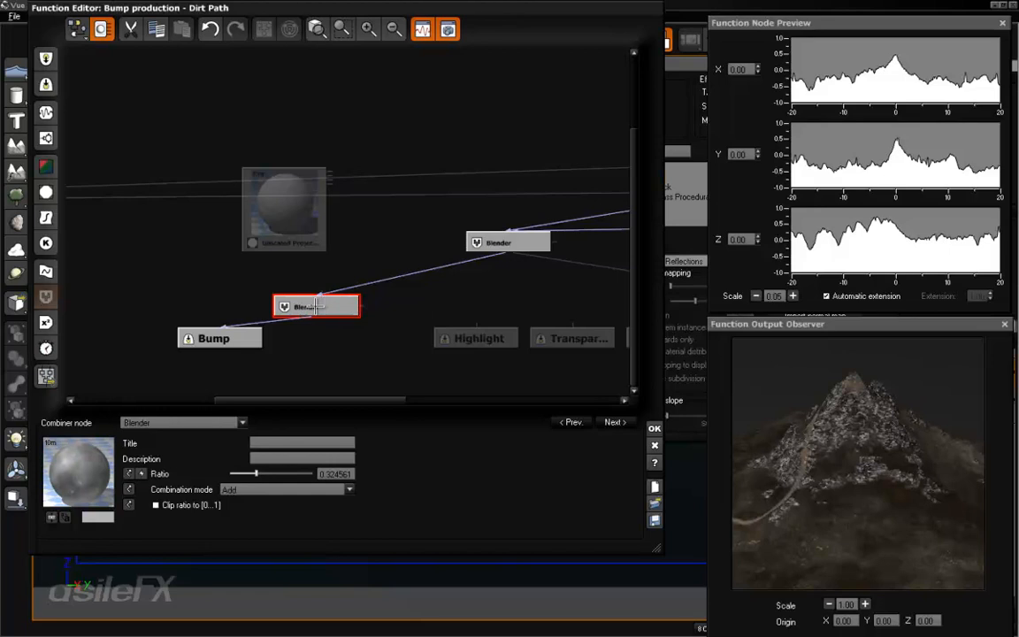
drag(314, 273, 273, 236)
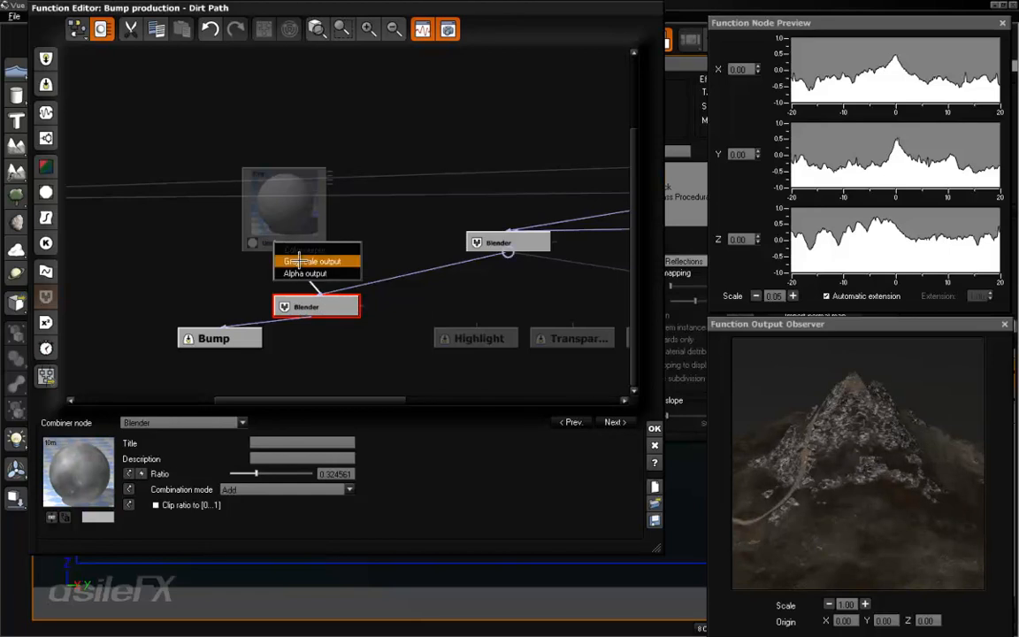
click(305, 261)
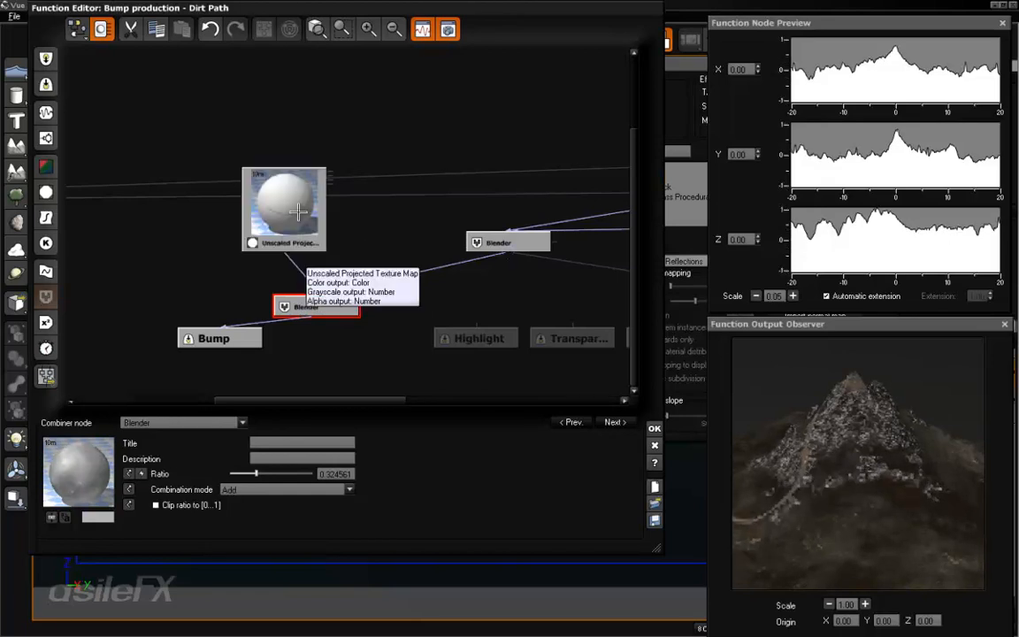
Step: Set the inserted Blender node's ratio to 0.1
click(335, 474)
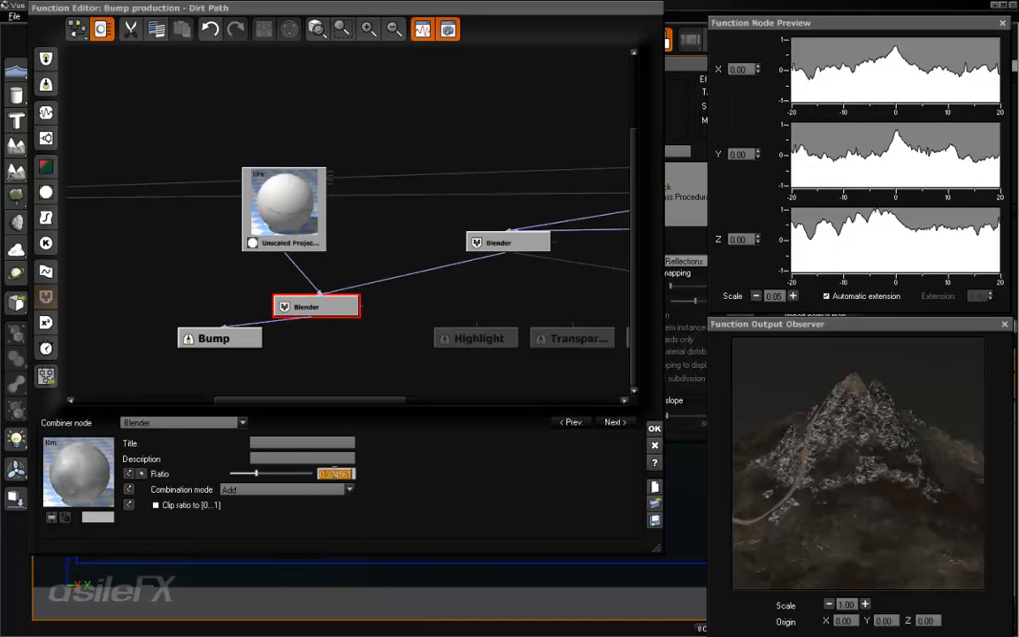
text(0.1)
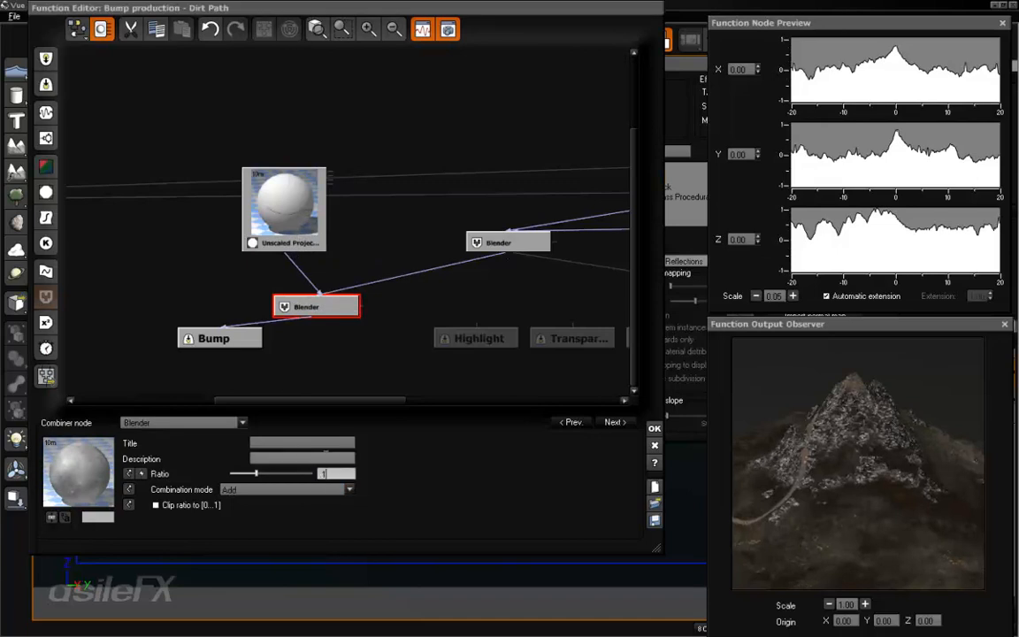
key(Return)
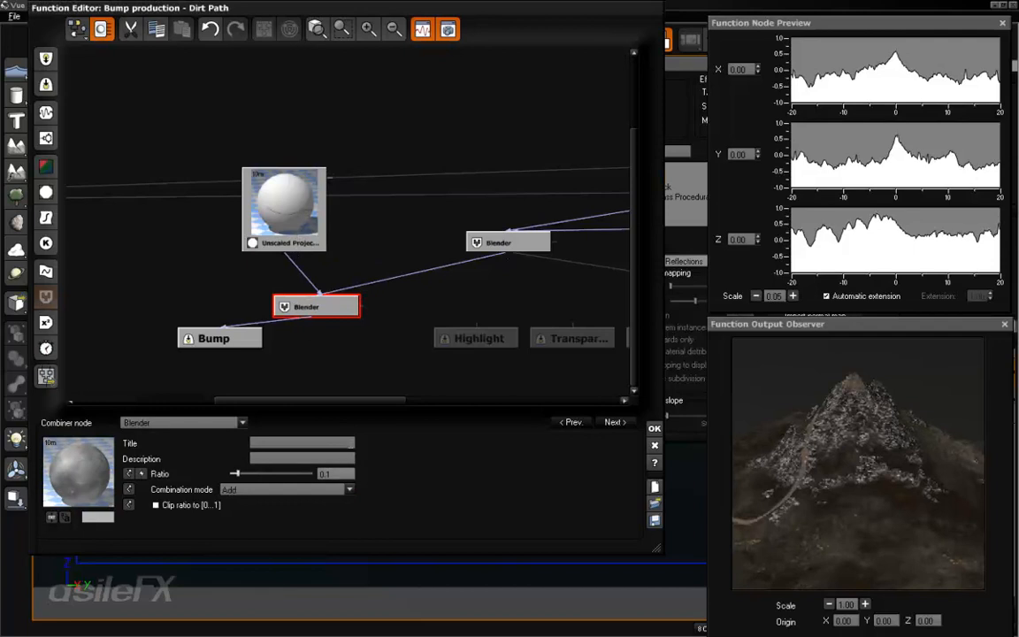
Step: Move the inserted Blender beside the original one, bring the Displacement output closer, and reconnect Displacement's input to the inserted Blender
drag(343, 306, 474, 276)
middle_drag(531, 292, 123, 291)
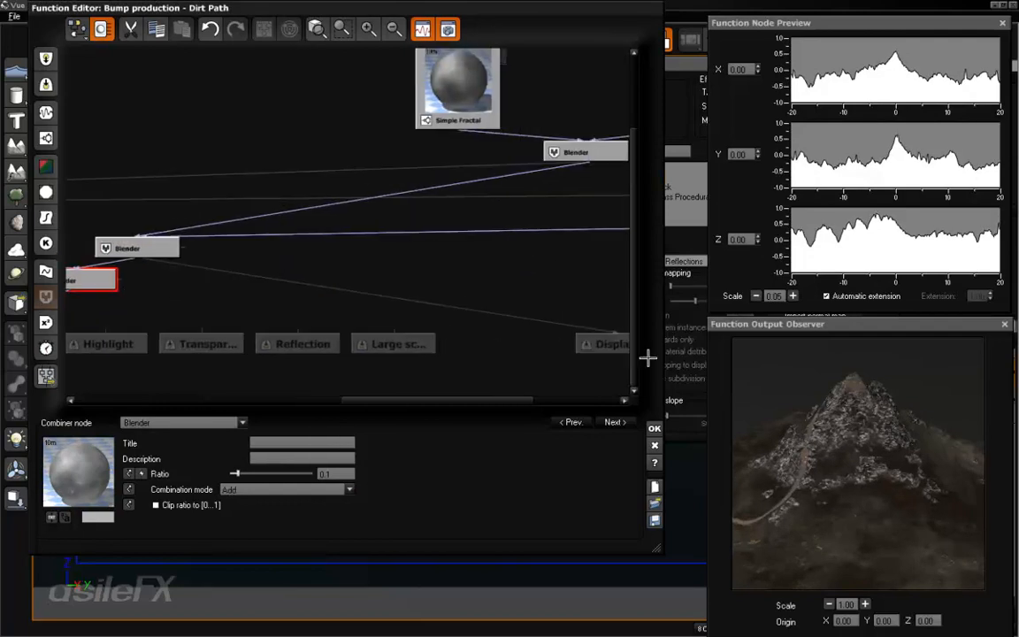
drag(603, 344, 473, 344)
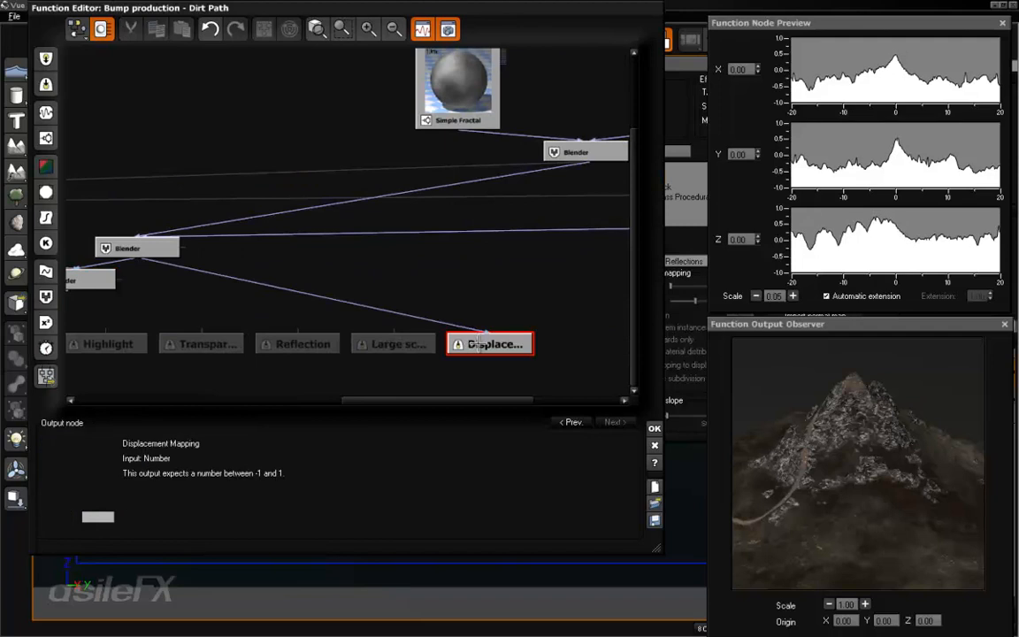
middle_drag(327, 294, 564, 295)
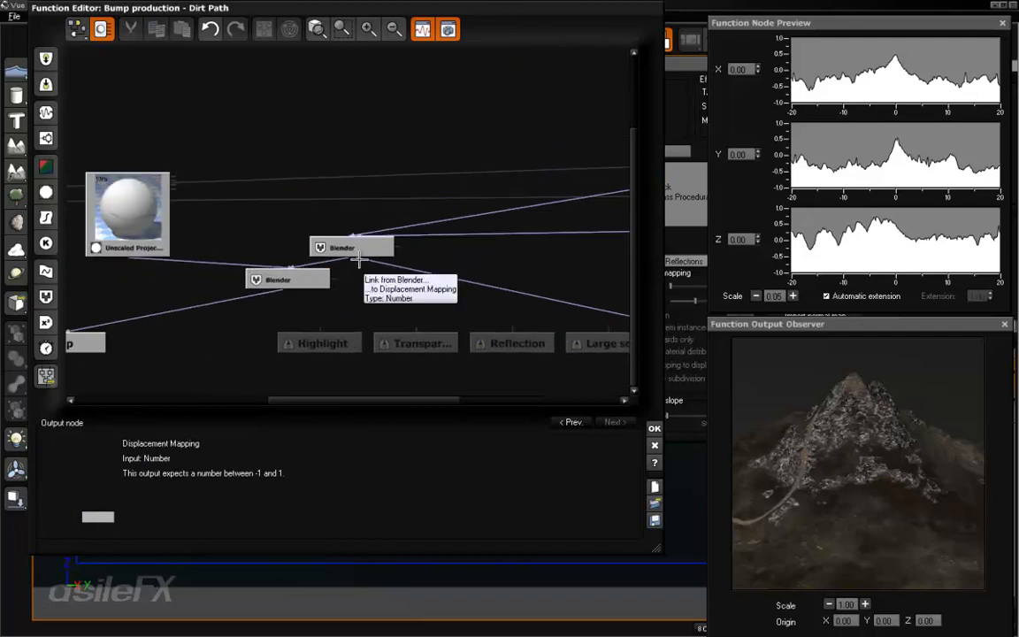
drag(359, 259, 335, 270)
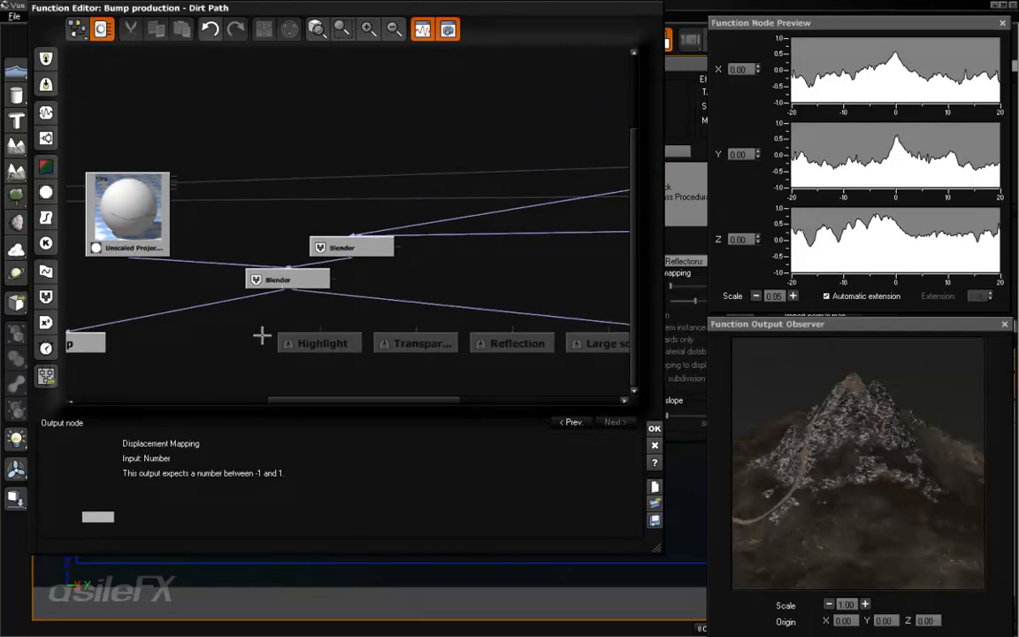
Step: Accept the bump function and material edits, render the main camera view to check the dirt path, and close the render
click(654, 428)
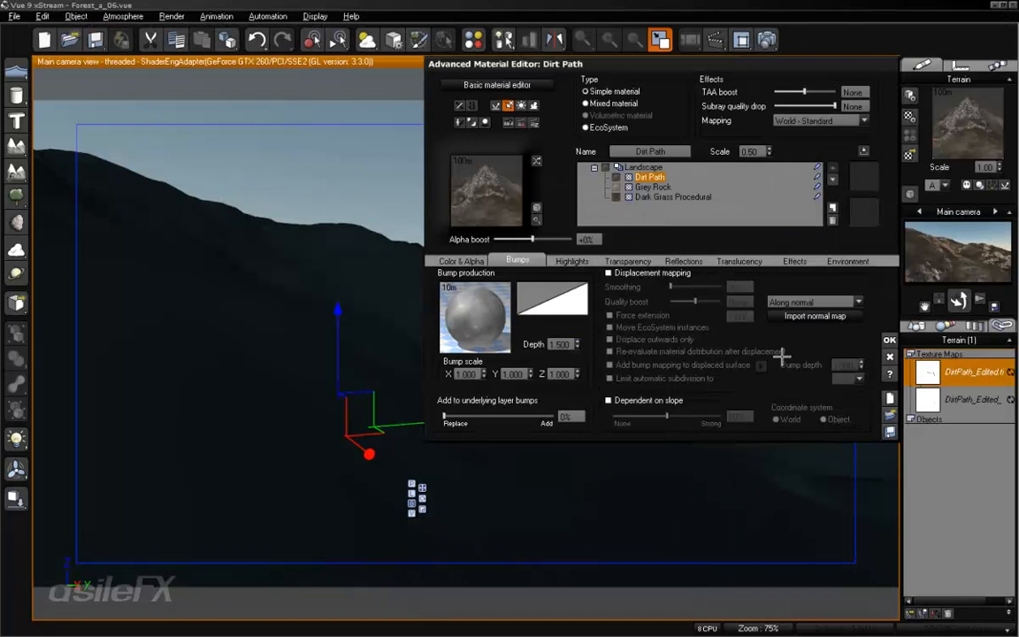
click(890, 340)
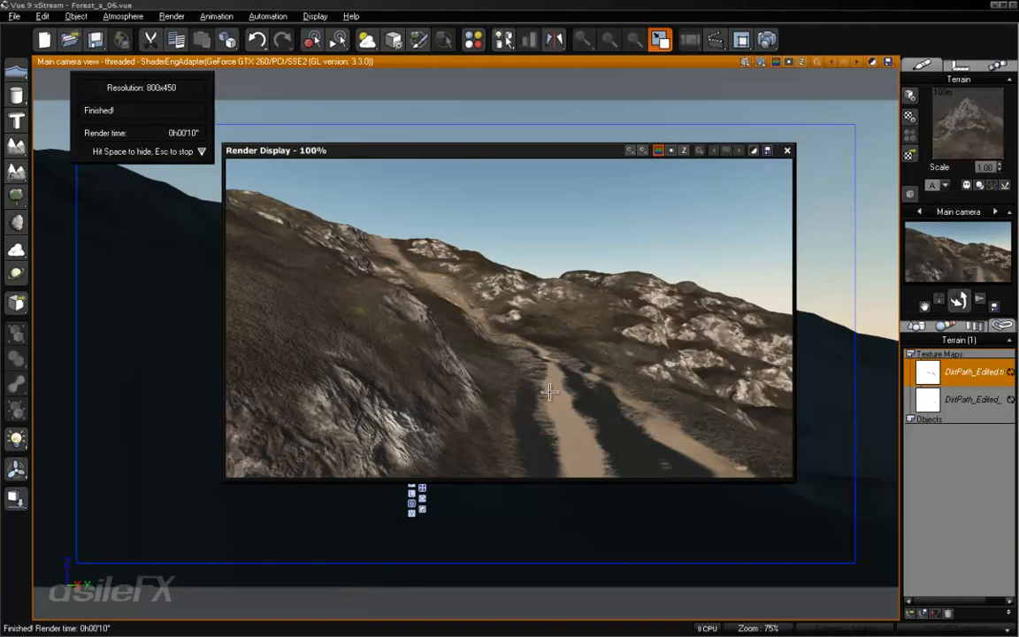
click(787, 151)
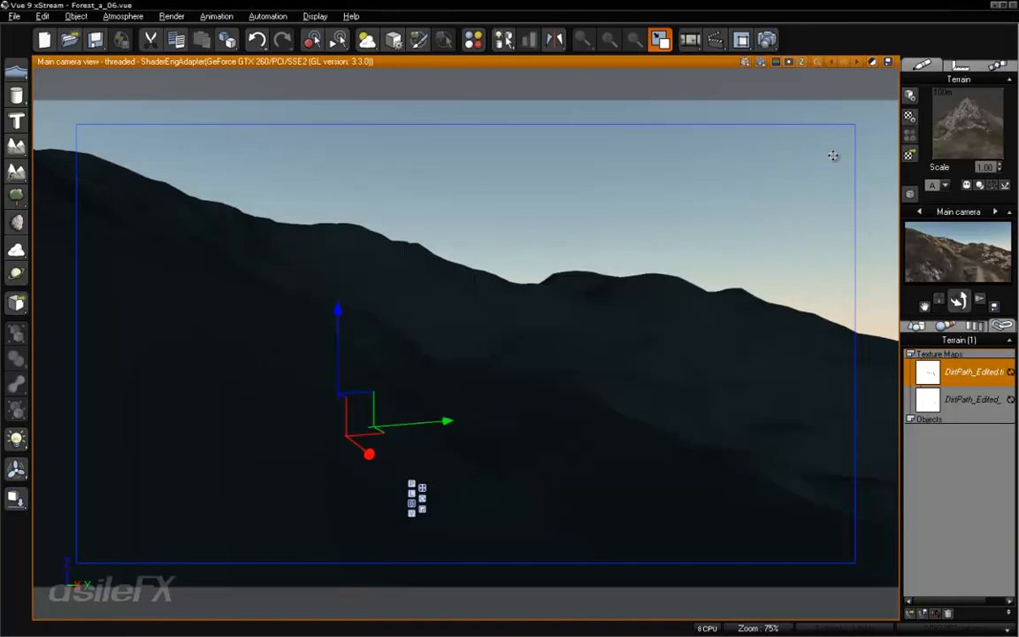
Step: Reopen the Dirt Path layer's bump production function from the terrain material, framing the nodes around the Bump output
right_click(951, 108)
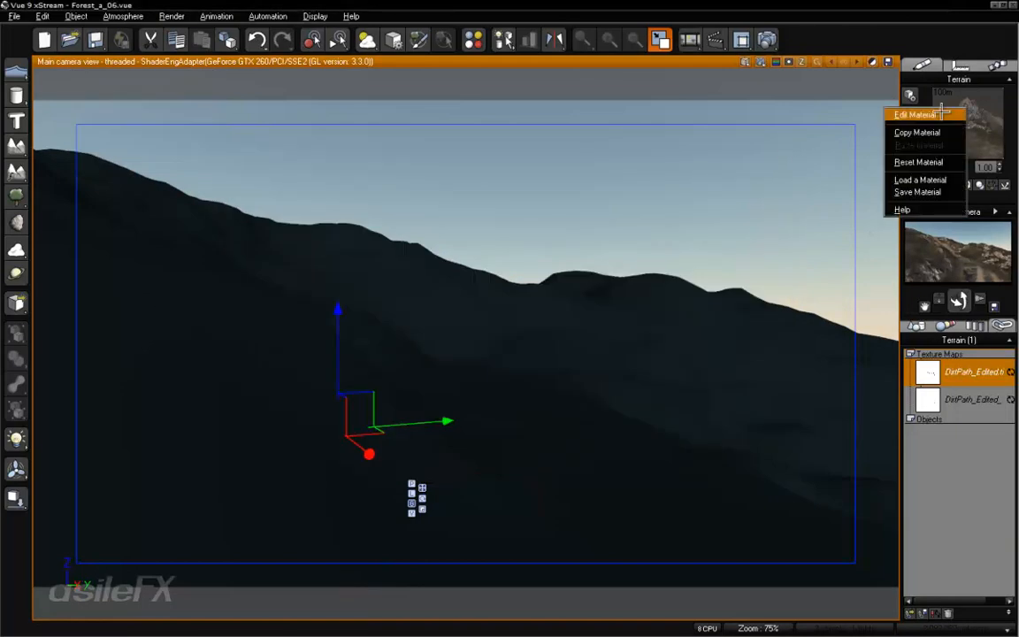
click(940, 114)
right_click(484, 312)
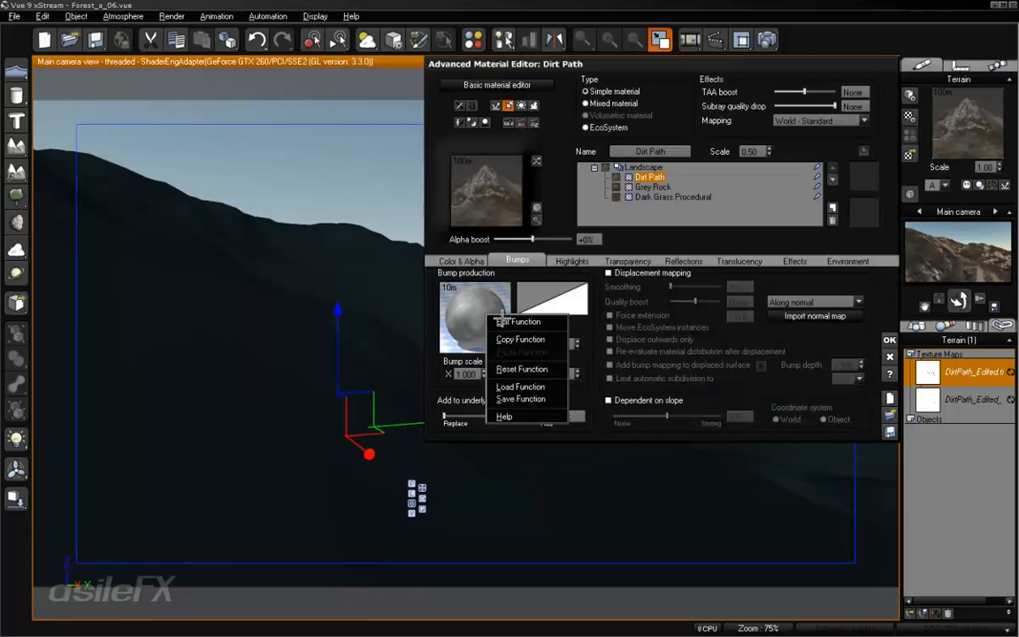
click(502, 321)
scroll(440, 237, up, 3)
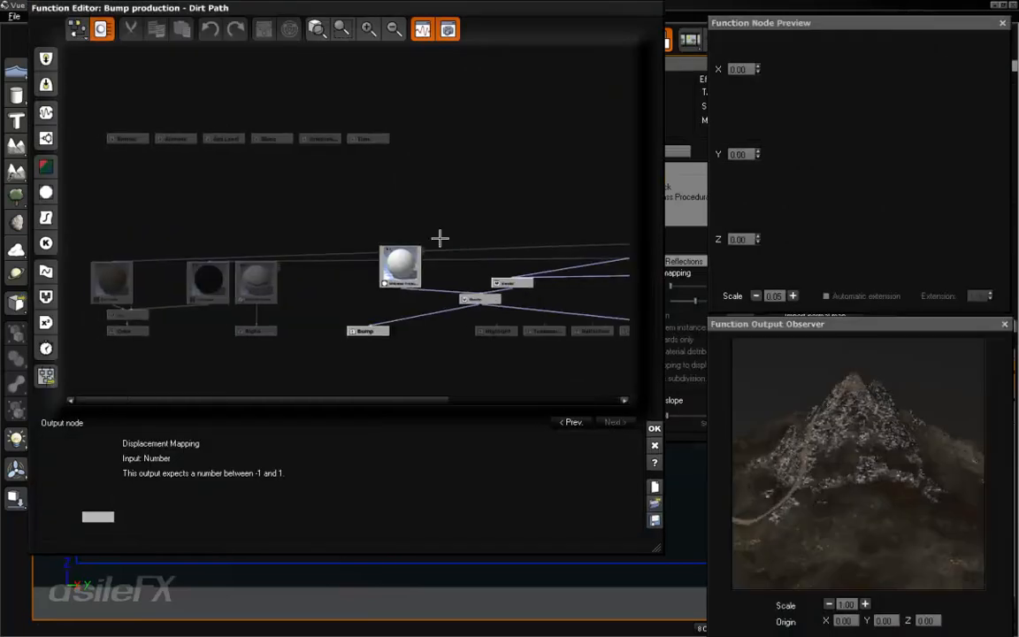
click(369, 29)
right_drag(424, 261, 264, 171)
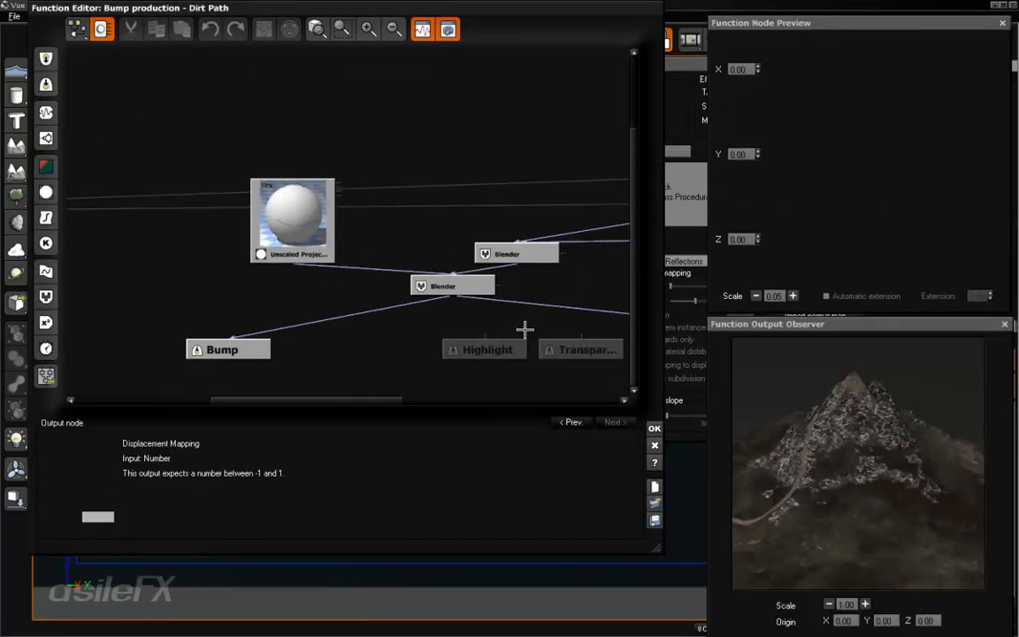
Step: Set the ratio of the Blender node feeding Bump and Displacement to 0.01
click(455, 282)
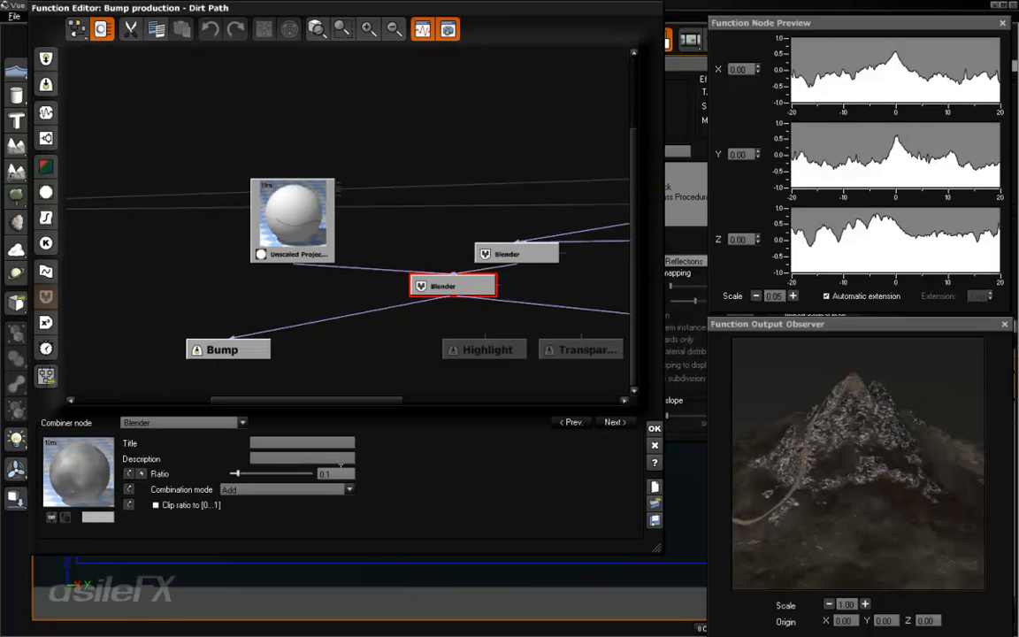
click(342, 473)
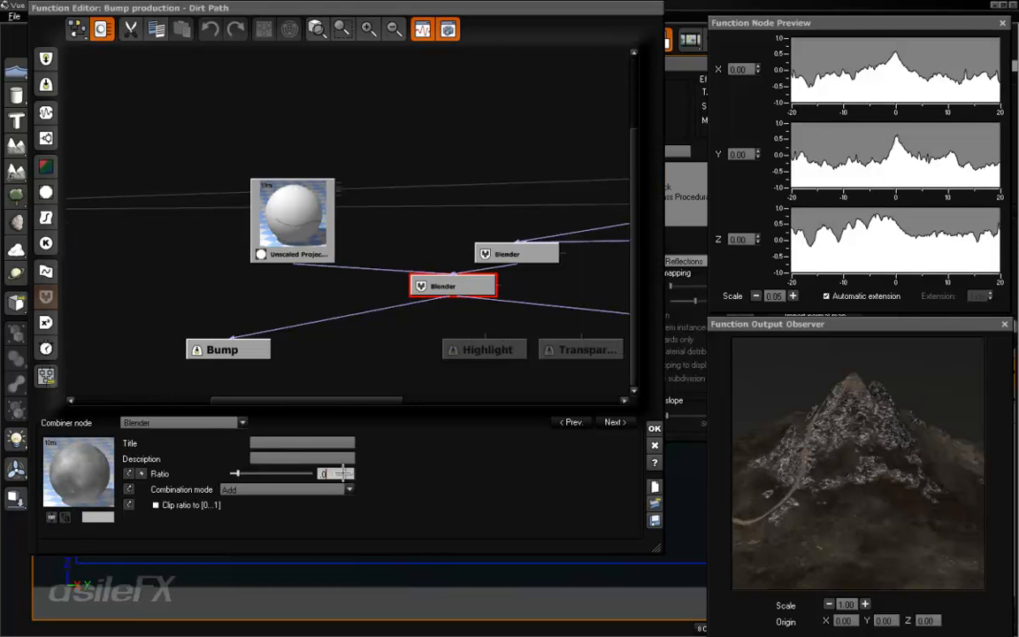
text(.01)
key(Return)
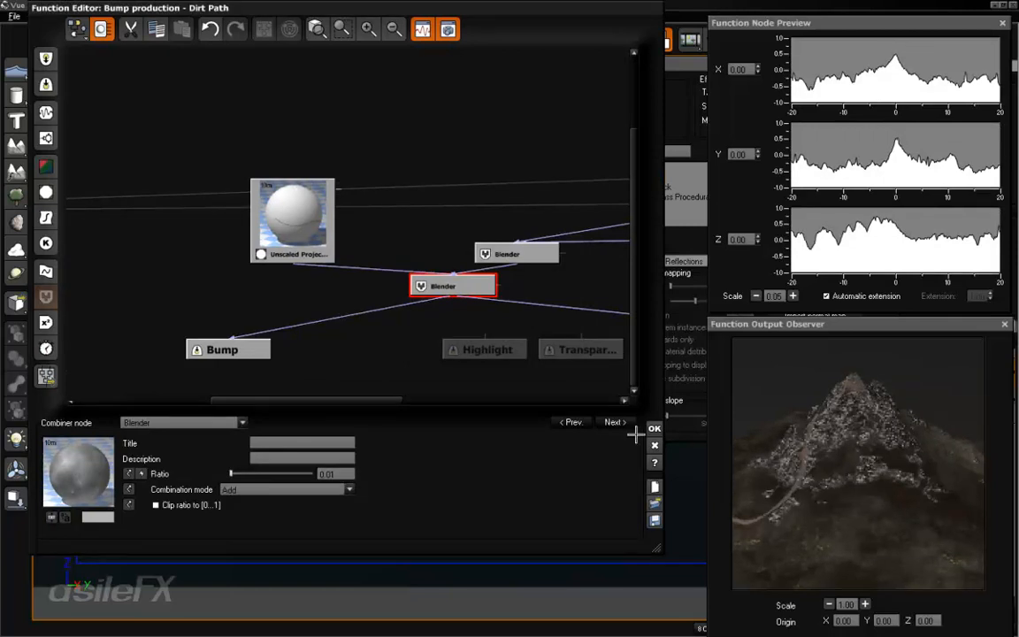
Step: Accept the bump function and material edits, render the main camera view to judge the 0.01 blend ratio, and close the render
click(653, 429)
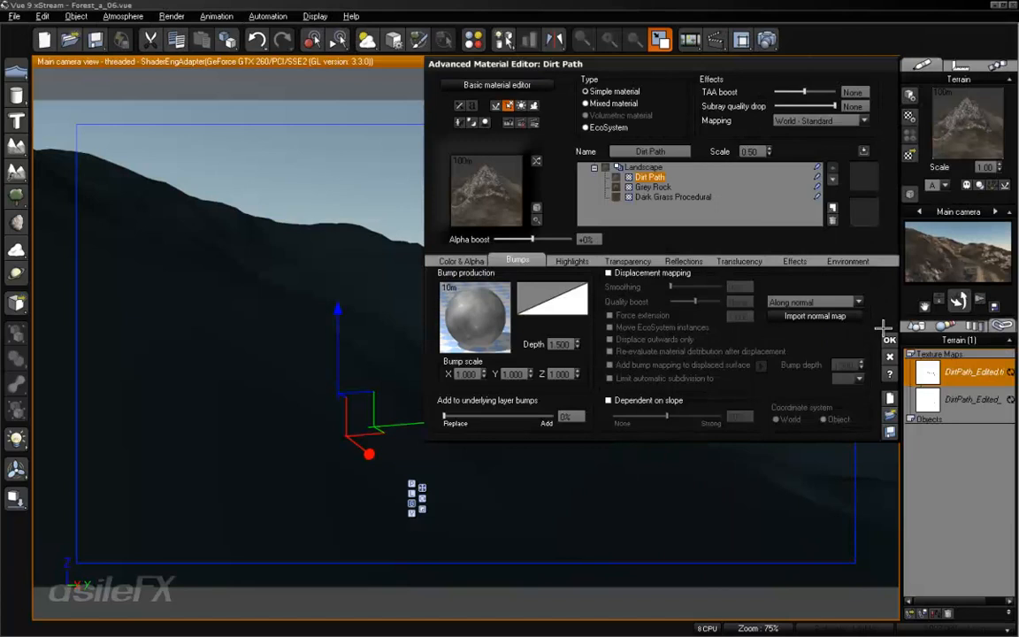
click(889, 340)
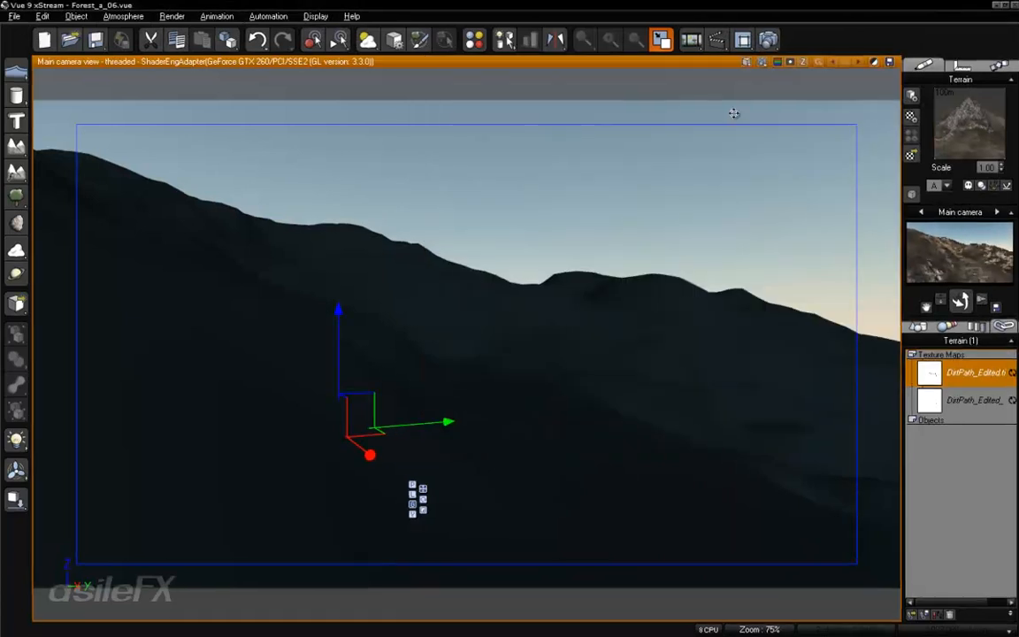
click(767, 40)
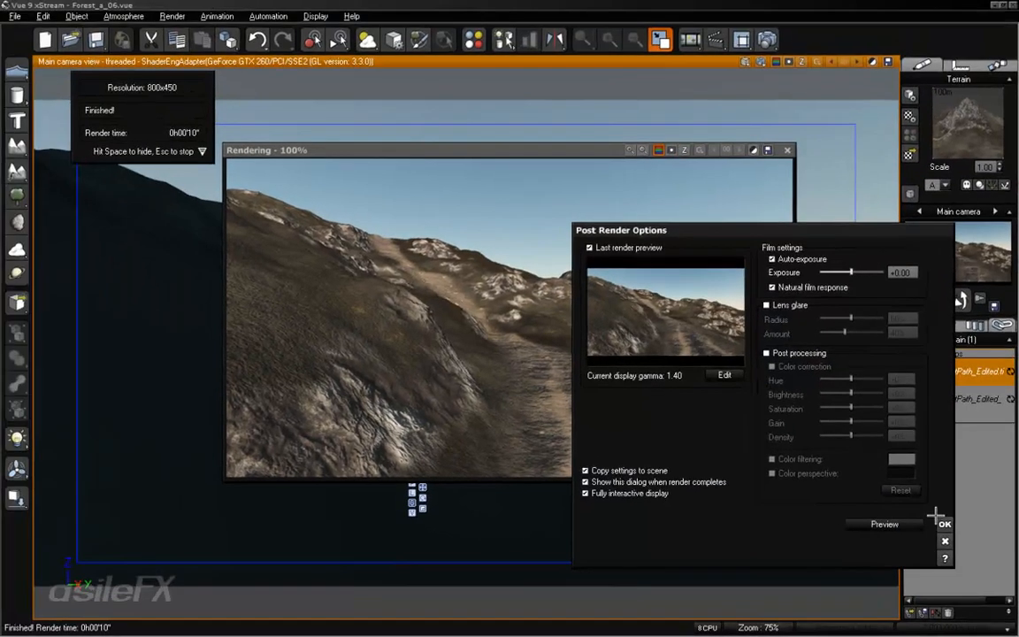
click(945, 524)
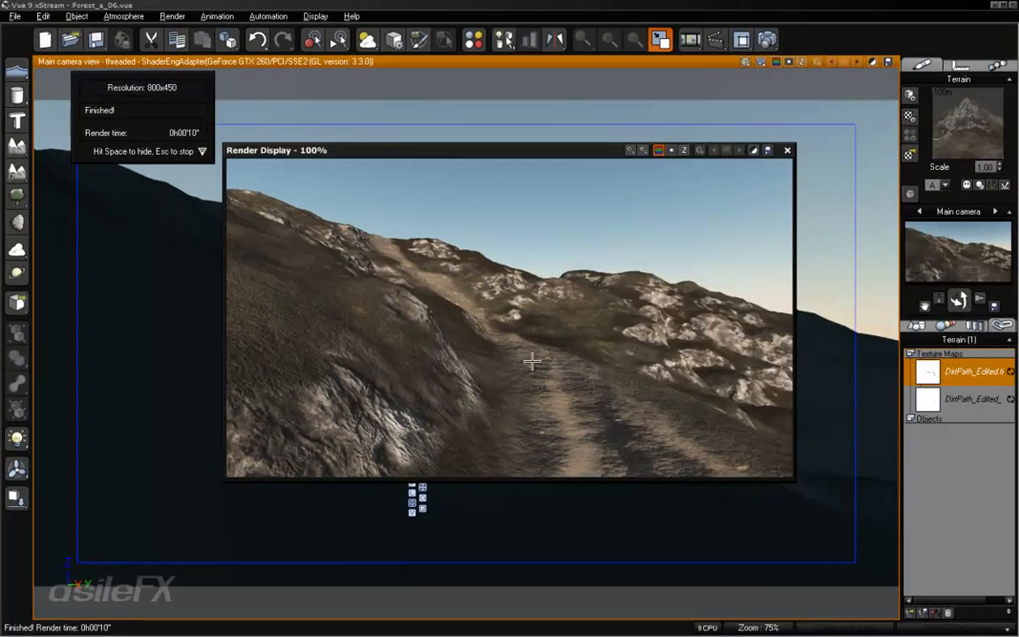
click(788, 150)
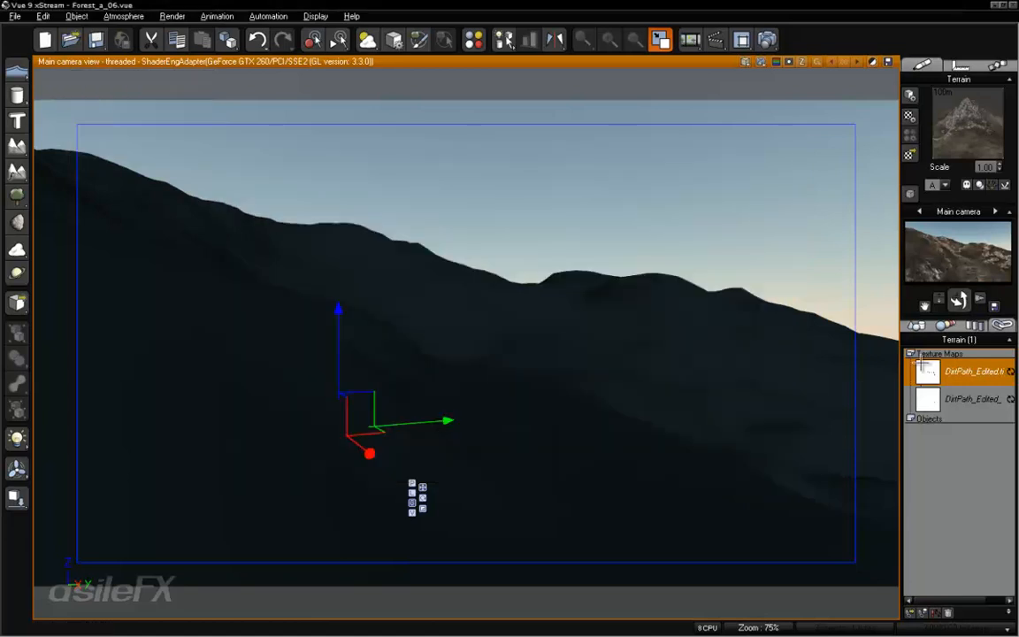
Step: View the second DirtPath_Edited texture map full screen, examine the path's outline up close, and close the image viewer
double_click(927, 399)
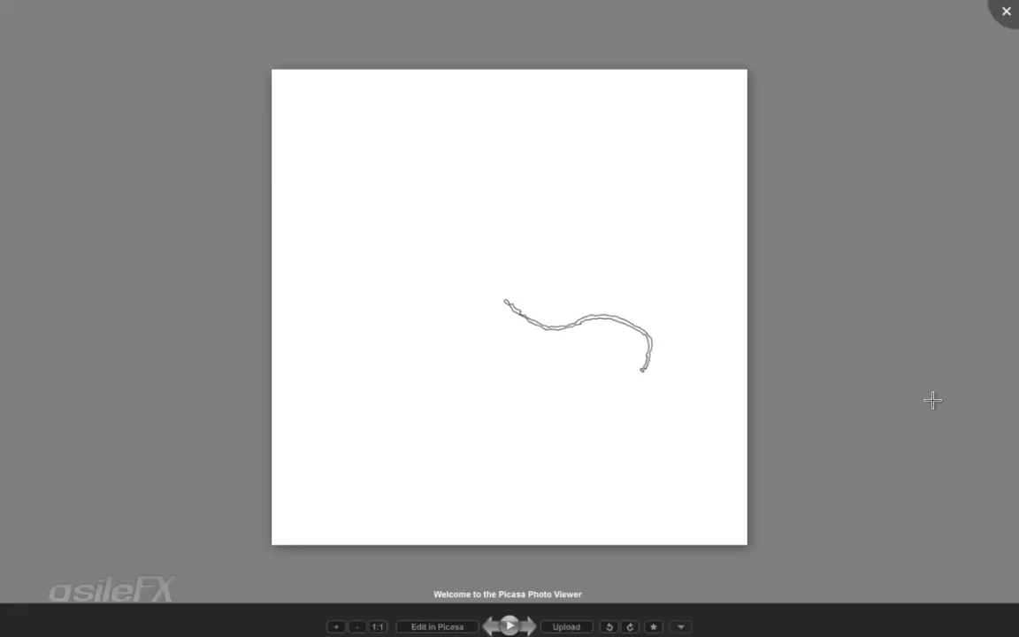
scroll(612, 437, up, 5)
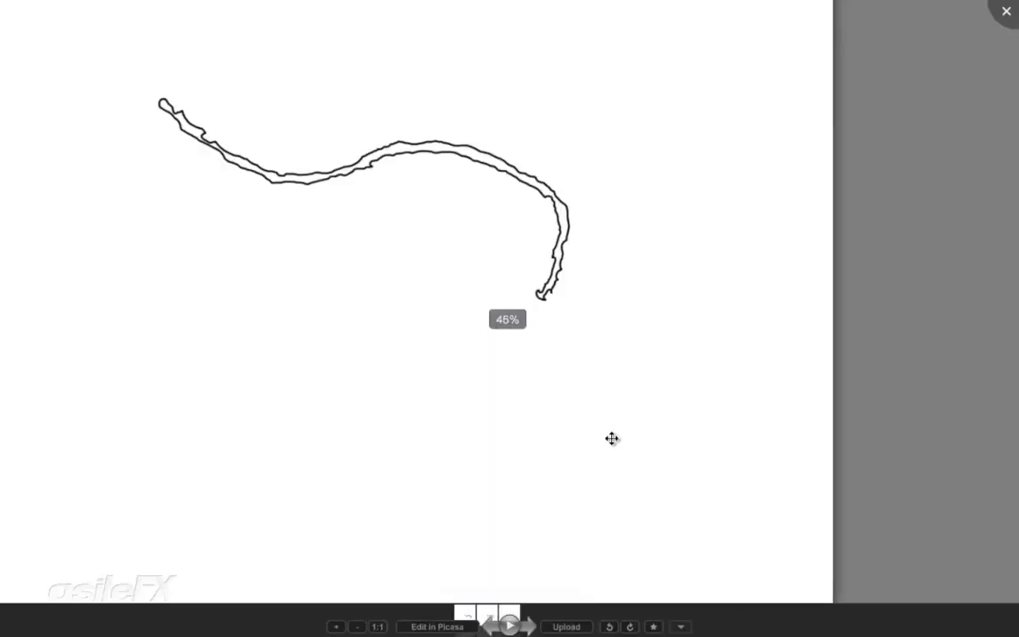
right_click(398, 115)
key(Escape)
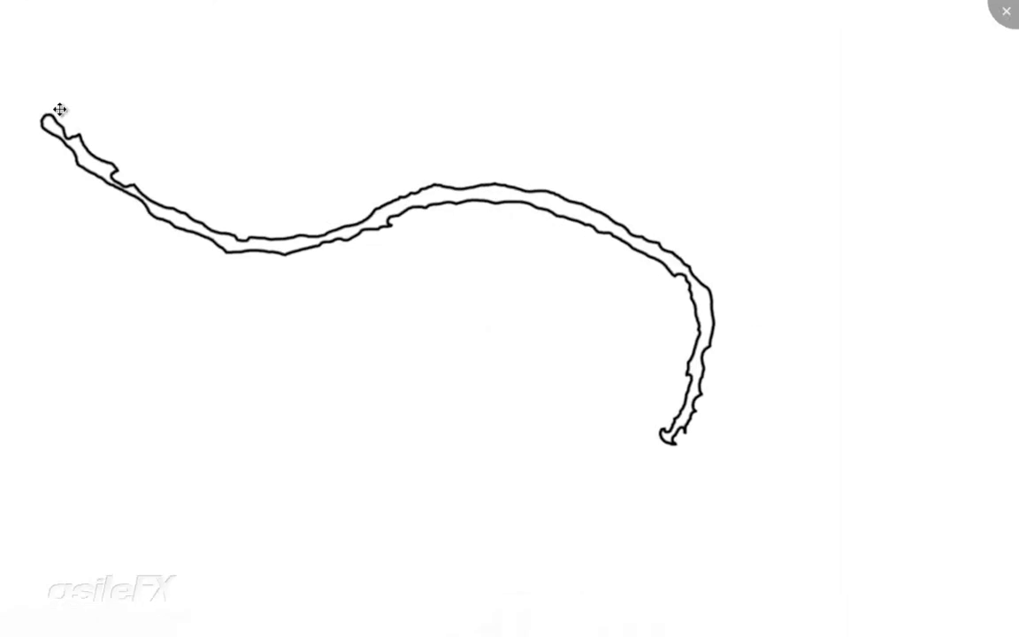
click(1001, 14)
Step: Reopen the Dirt Path layer's bump production function from the terrain material
right_click(938, 276)
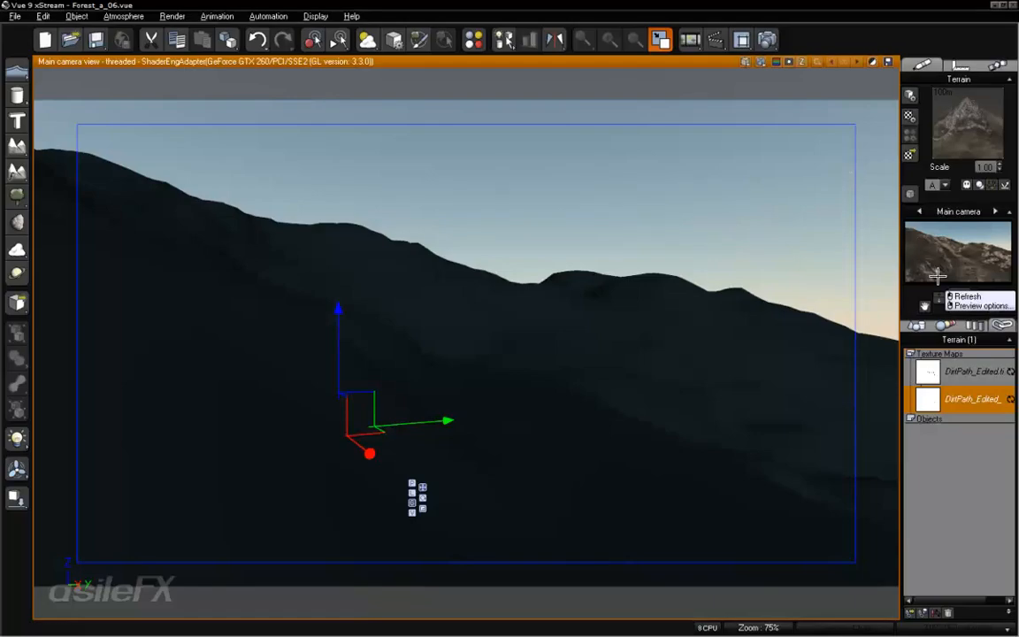
click(966, 296)
right_click(963, 120)
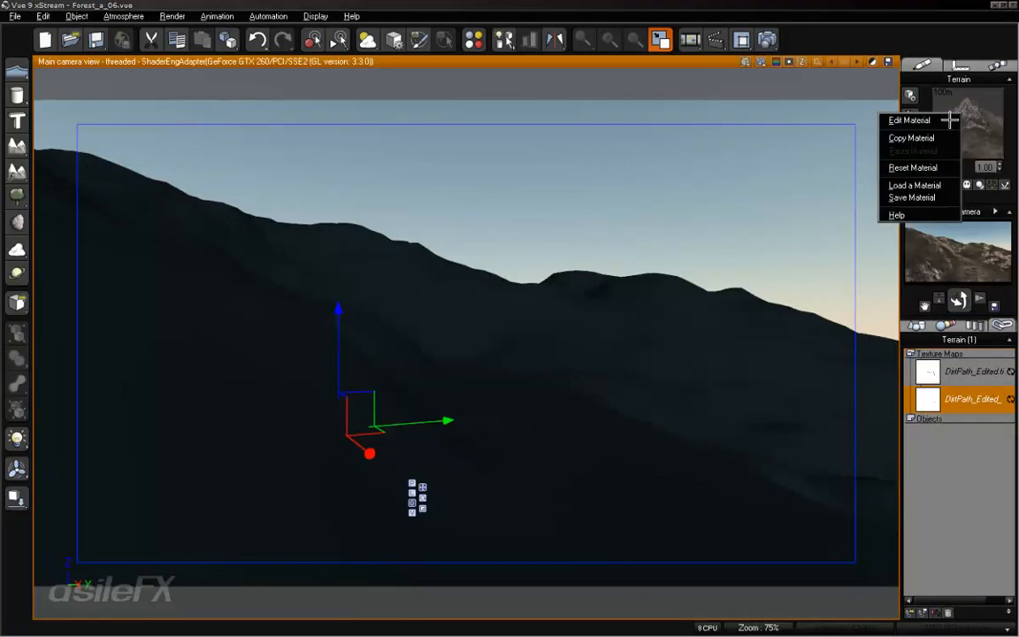
click(940, 122)
right_click(514, 310)
click(522, 318)
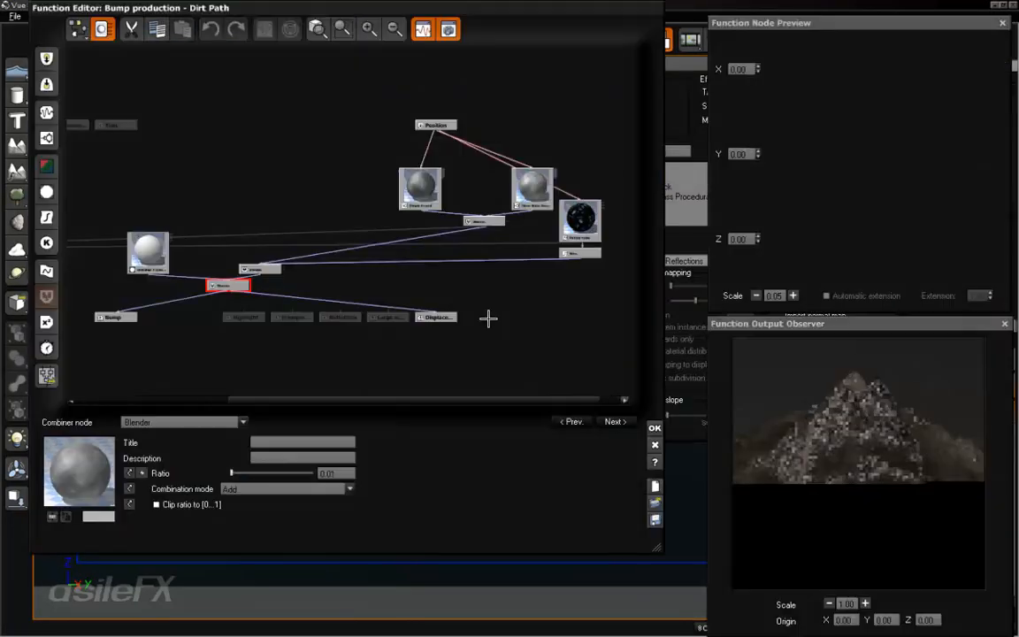
Step: Title the Unscaled Projected Texture Map node feeding the bump Blender "Edge" and invert its image
click(148, 250)
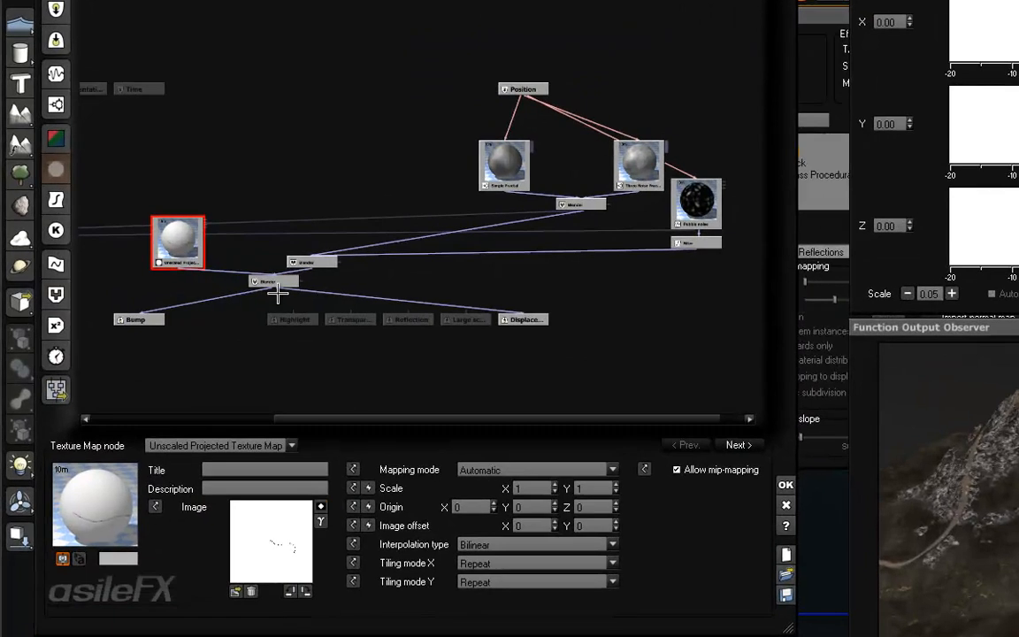
right_drag(232, 294, 640, 277)
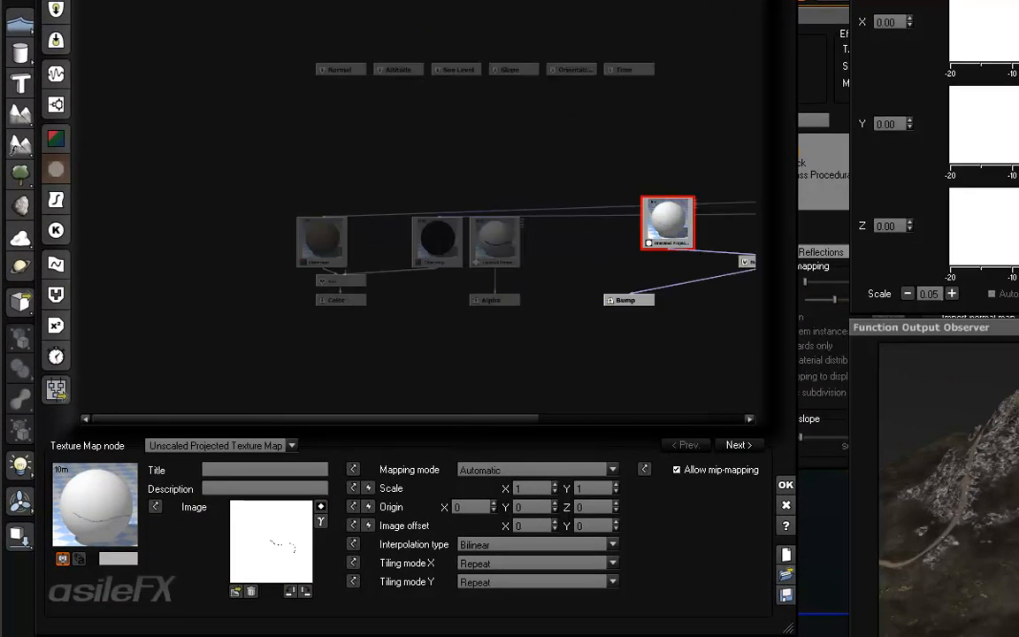
scroll(417, 206, up, 3)
right_drag(630, 209, 237, 162)
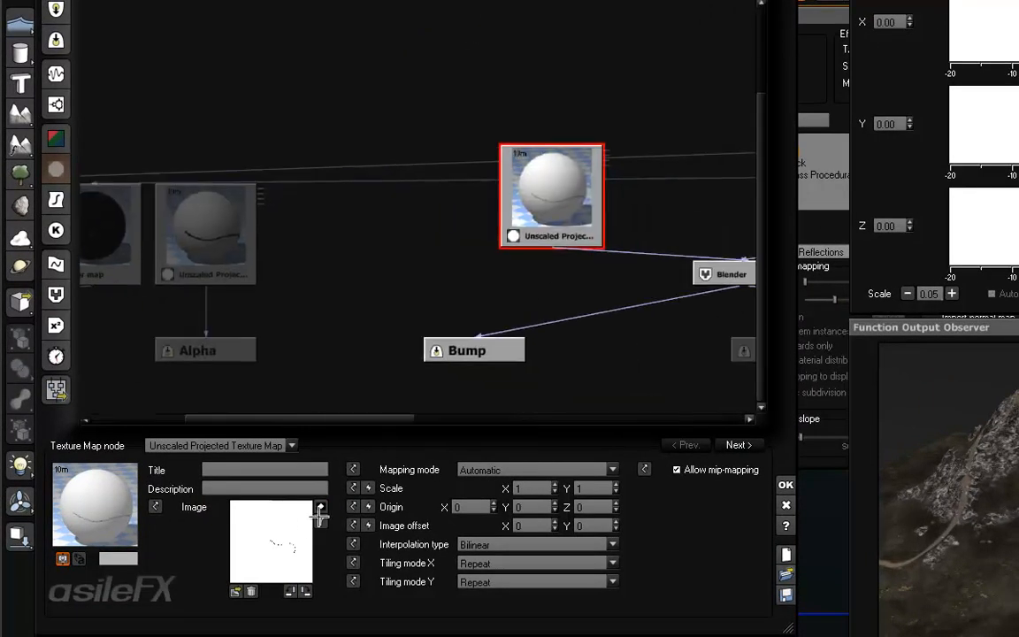
click(312, 469)
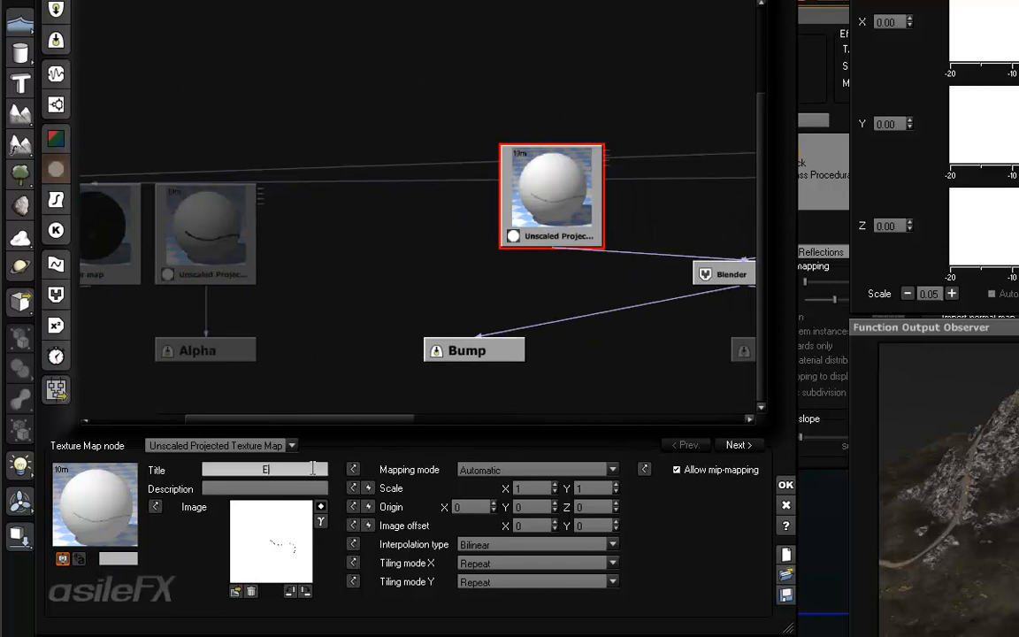
text(Edge)
key(Return)
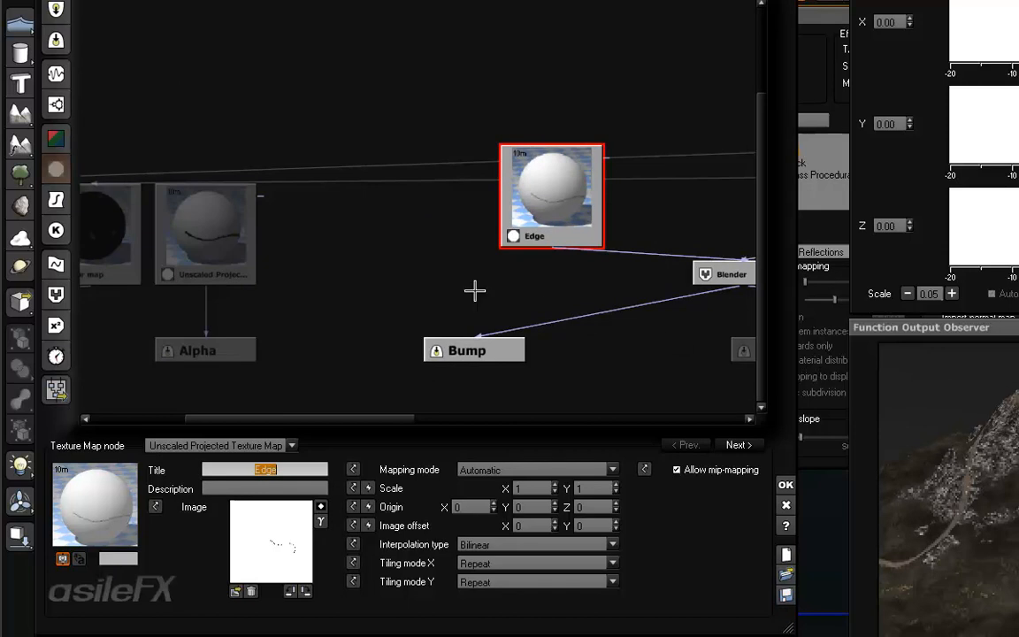
click(322, 507)
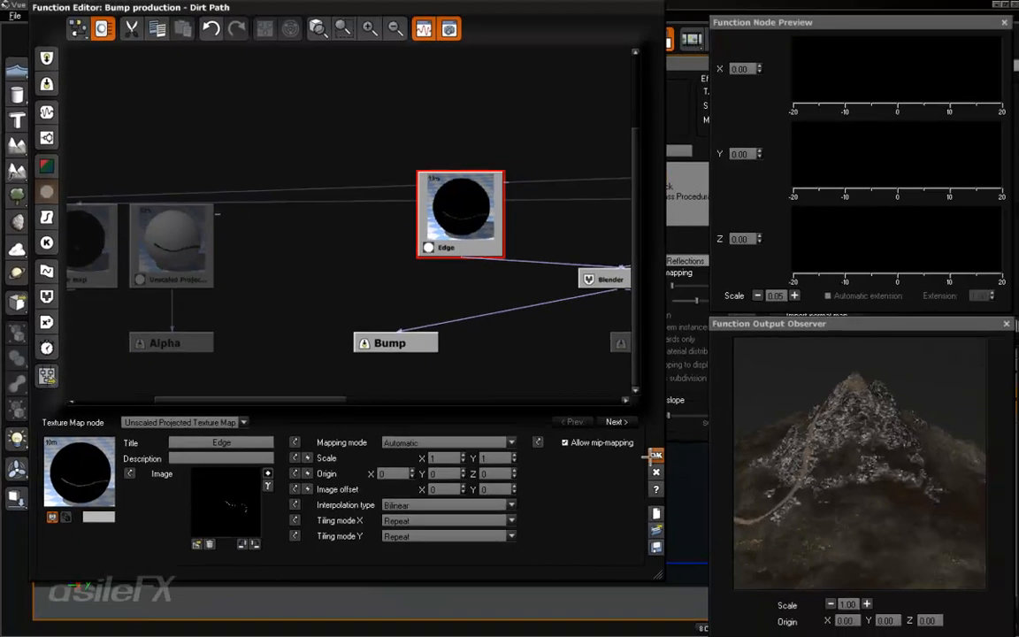
Step: Accept the function and material changes, render the main camera view with the inverted edge map, and close the render
click(757, 478)
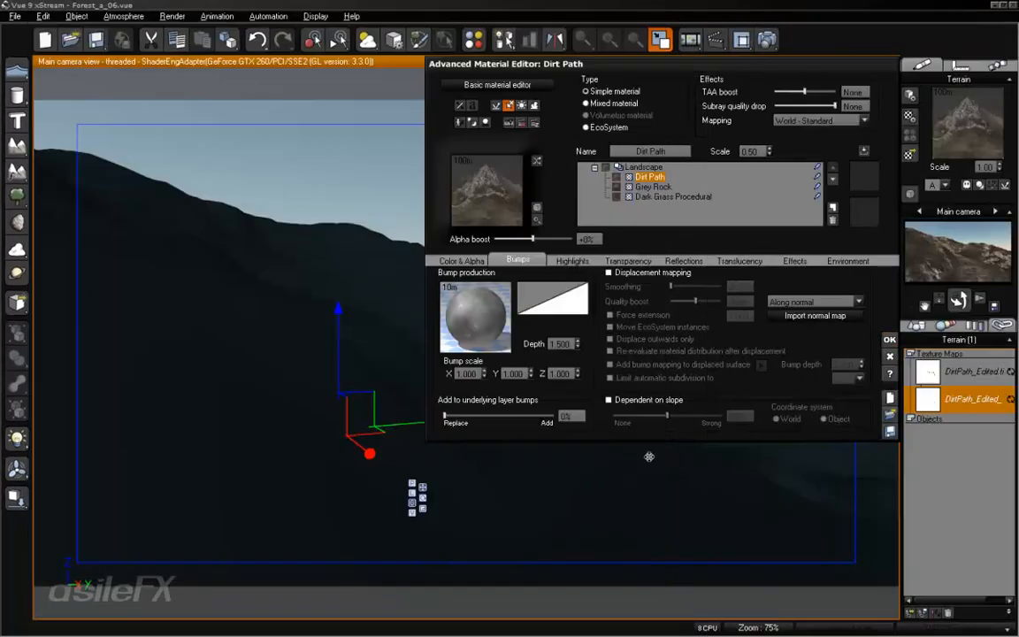
click(888, 341)
click(768, 41)
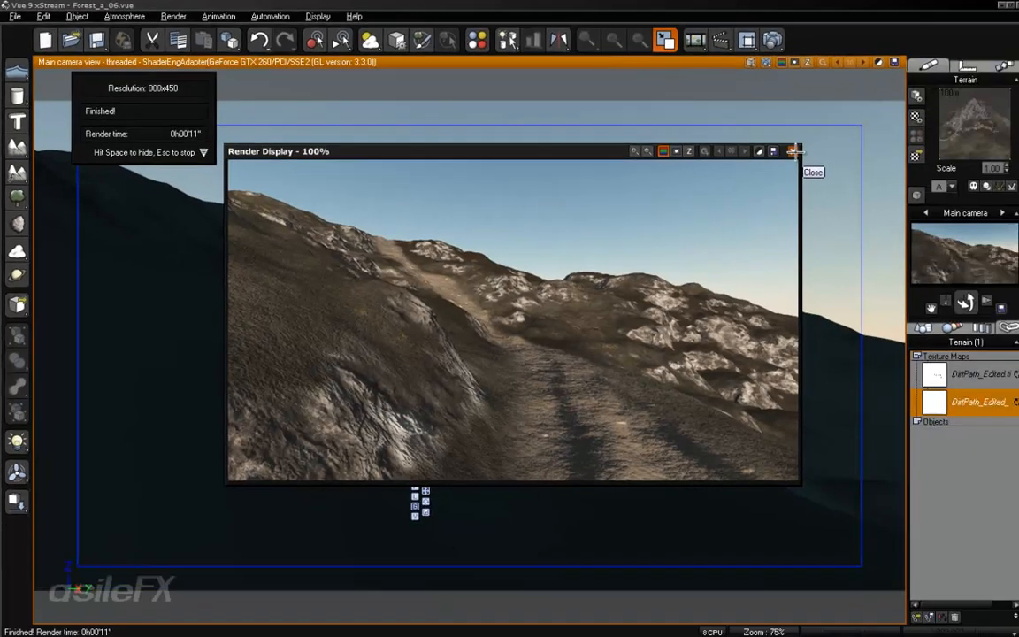
click(944, 180)
Step: Reopen the Dirt Path layer's bump production function and disable mip-mapping on the Edge texture map node
right_click(970, 135)
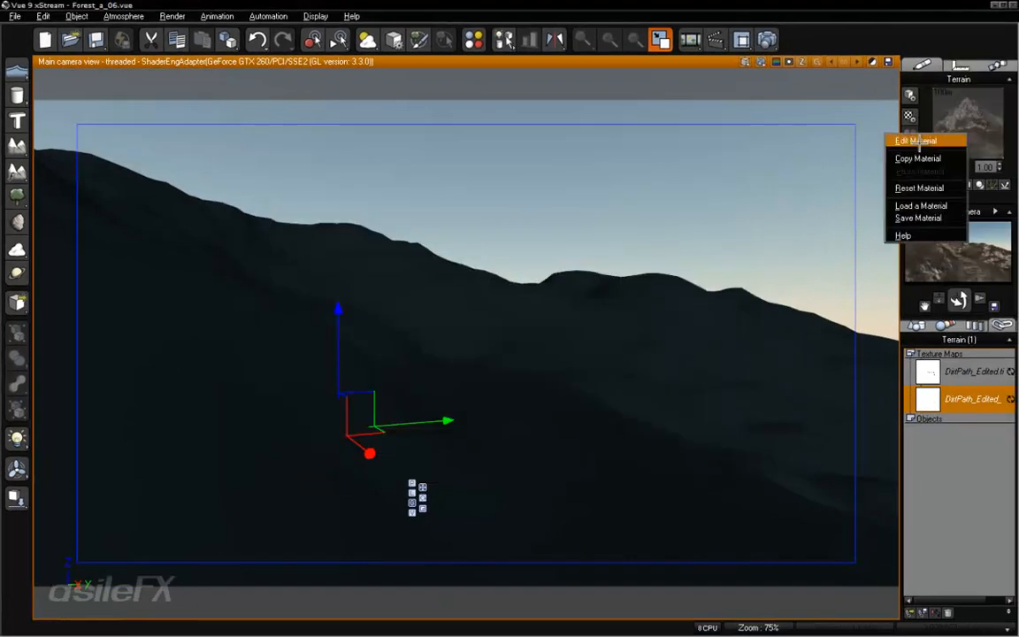
click(915, 138)
right_click(483, 325)
click(508, 332)
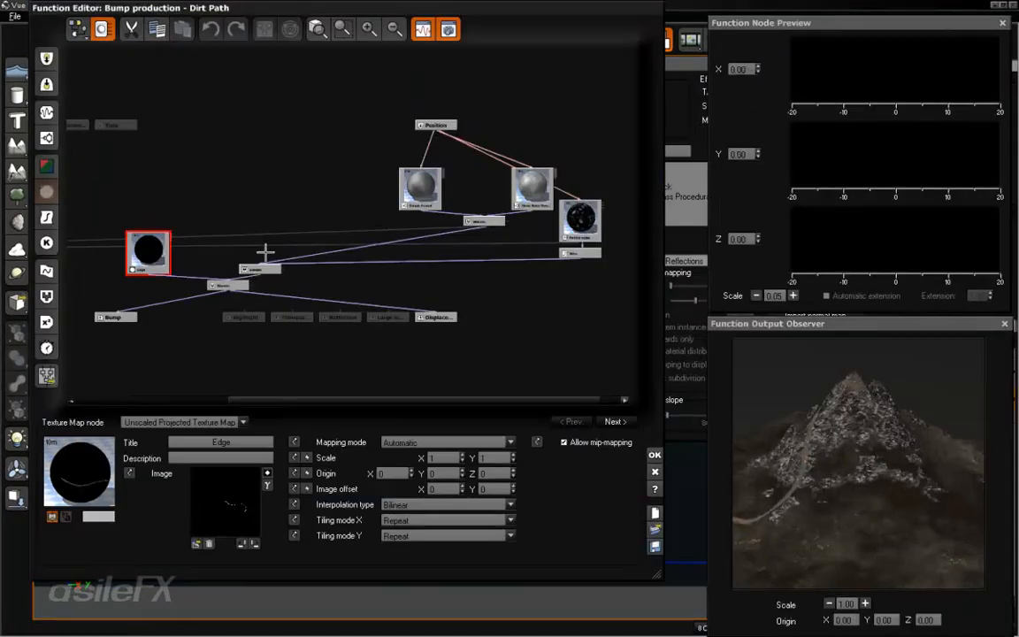
click(585, 443)
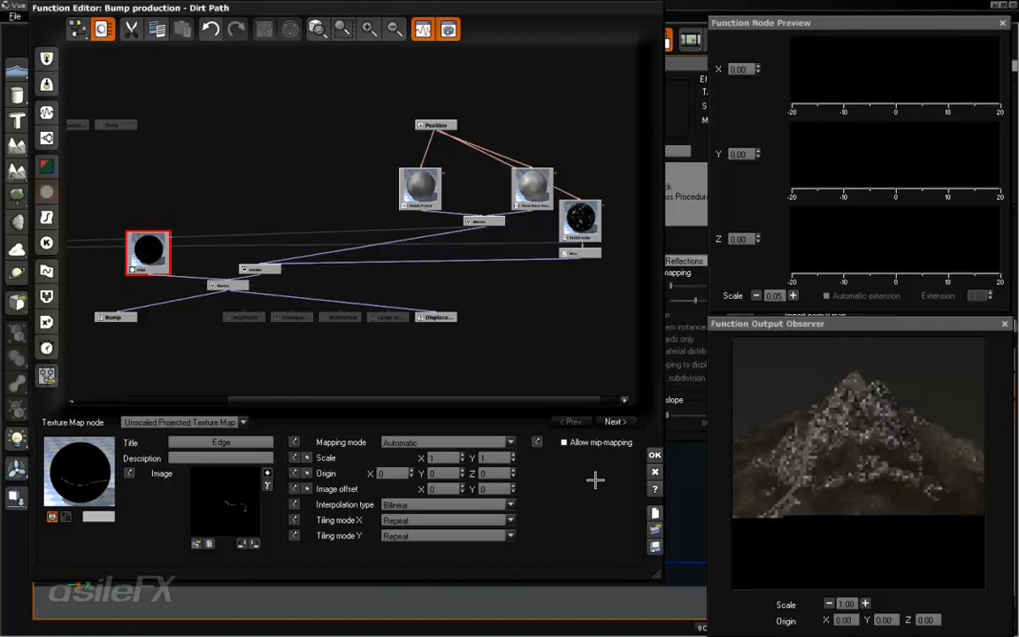
Step: Accept the mip-mapping change and the material, render the main camera view to examine the path edges, and close the render
click(654, 453)
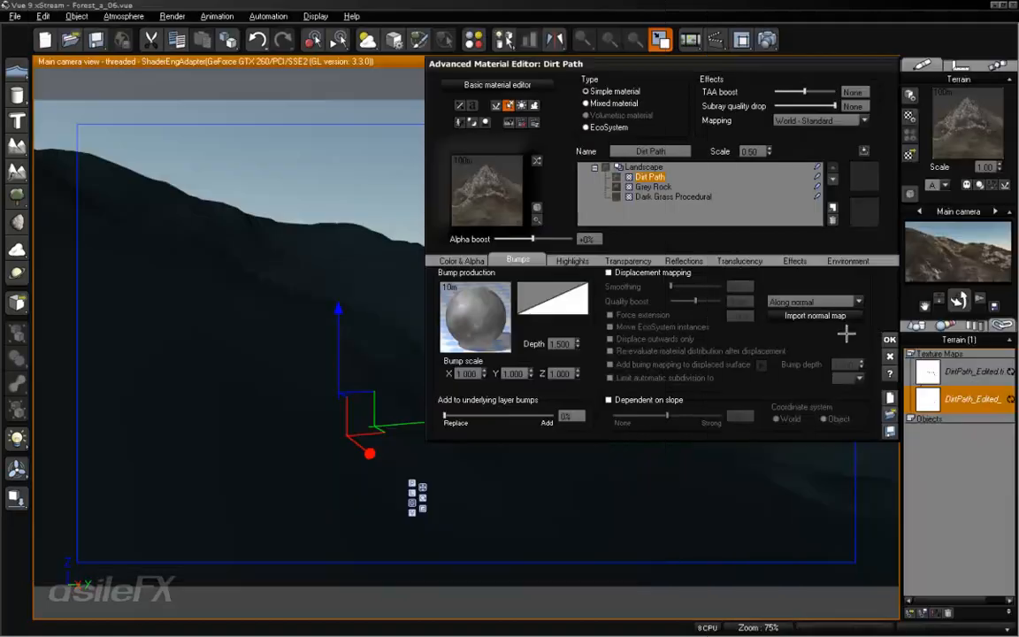
click(888, 337)
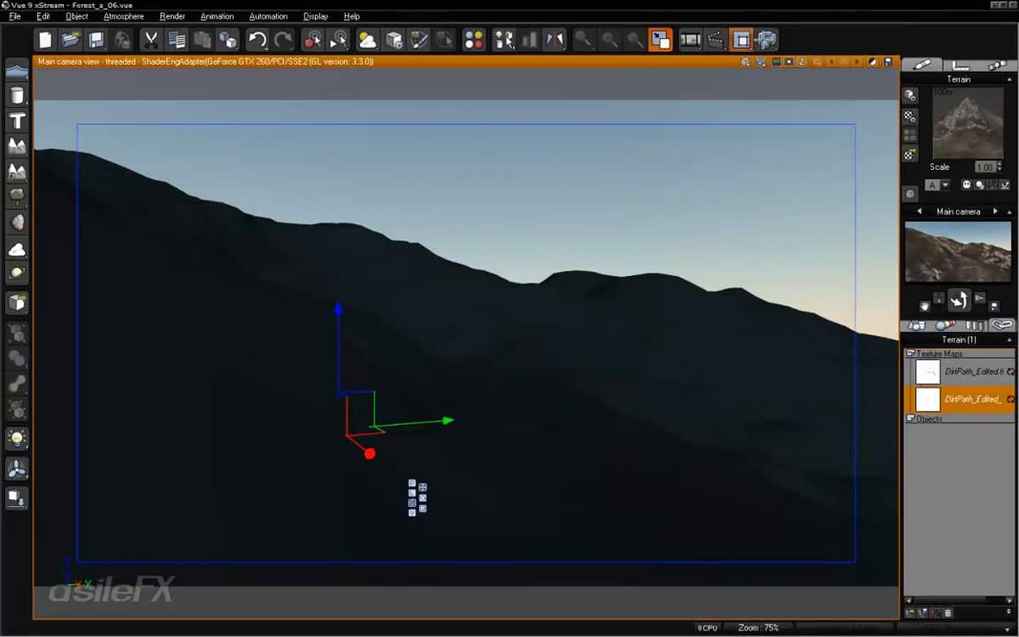
click(690, 39)
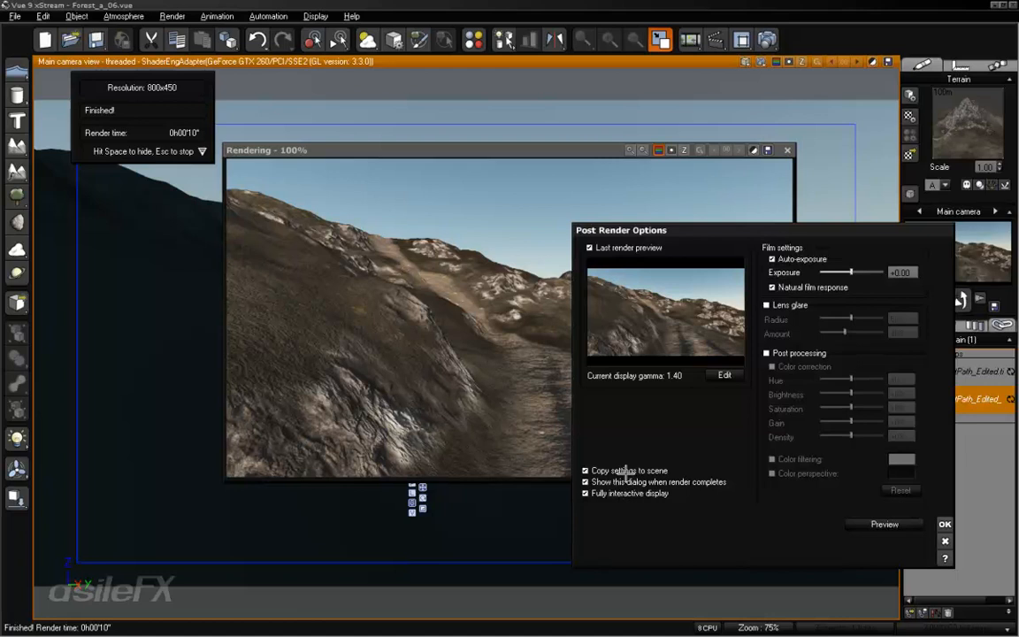
click(945, 524)
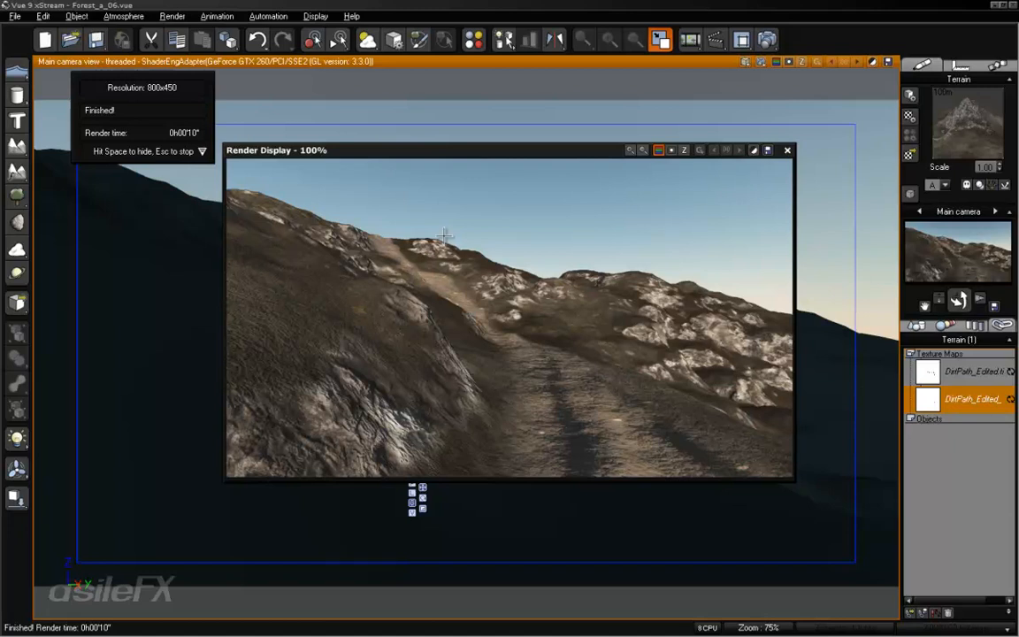
click(786, 151)
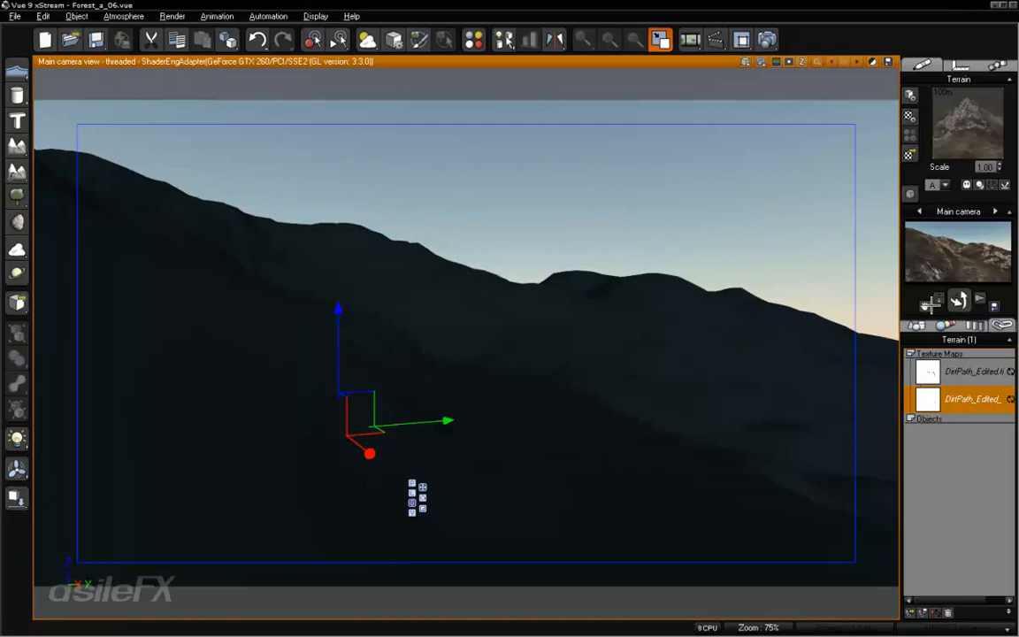
Step: Reframe the main camera slightly on the dirt path and deselect the terrain
drag(925, 306, 913, 304)
right_drag(472, 372, 502, 366)
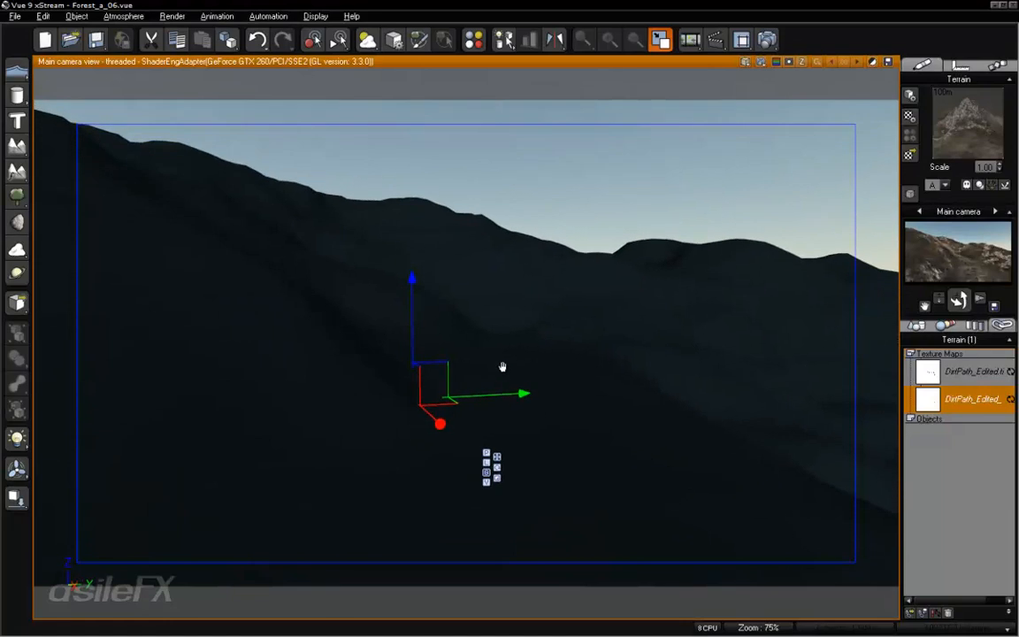
click(937, 459)
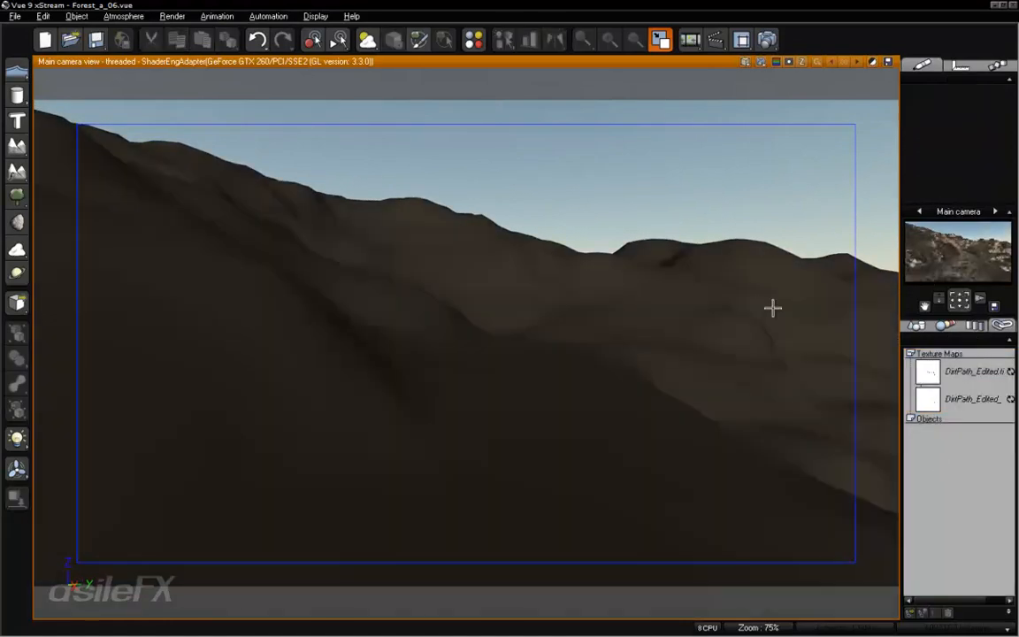
mouse_move(678, 305)
right_down()
mouse_move(694, 316)
mouse_move(689, 307)
right_up()
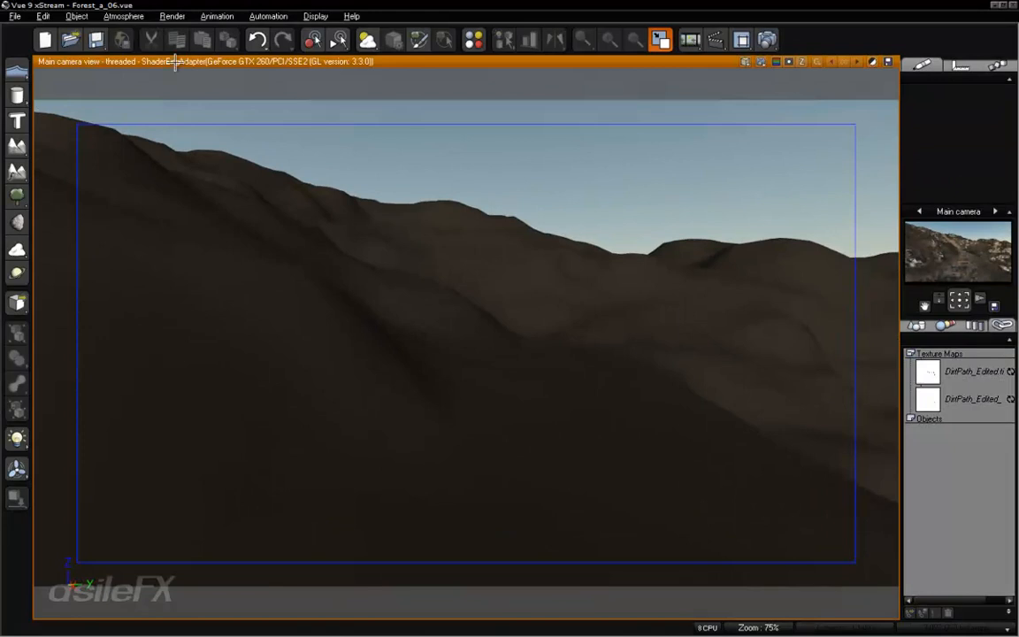
Step: Open the Atmosphere Editor and move the sun to an azimuth of about 217° and a pitch of about 30°
click(125, 16)
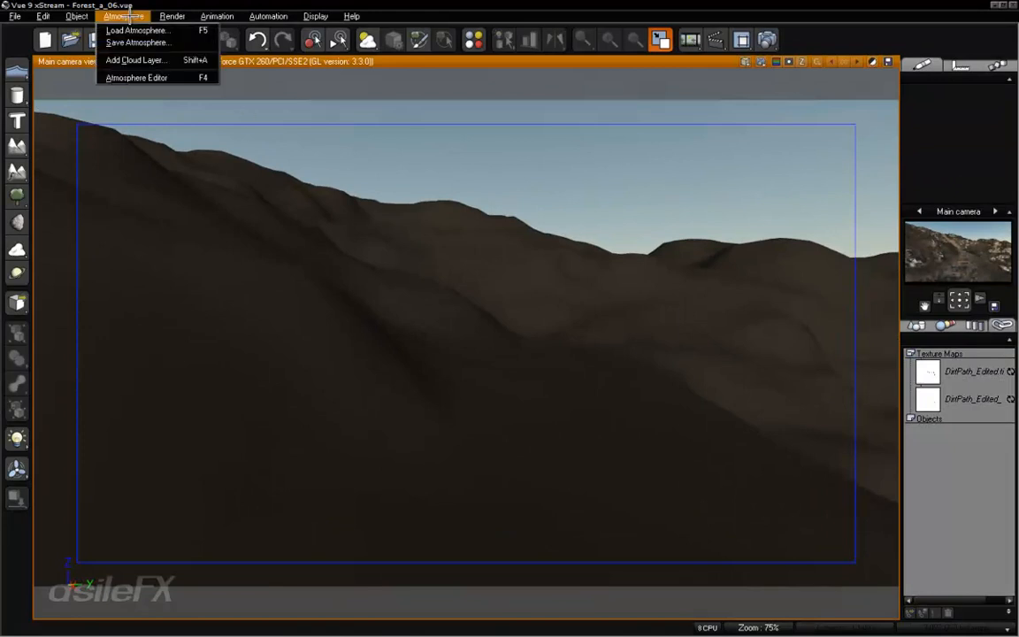
click(144, 78)
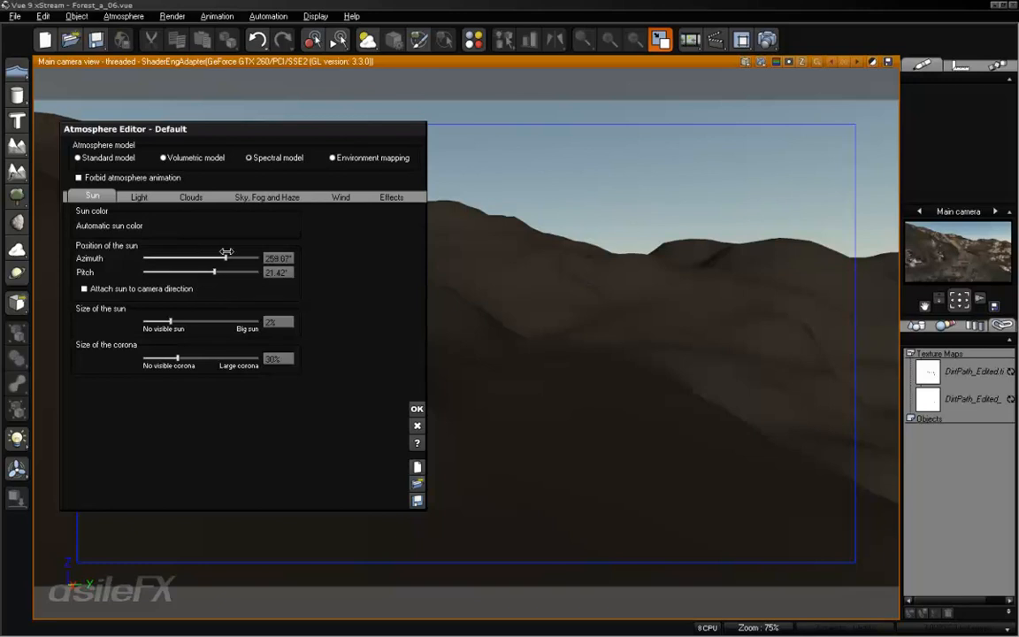
drag(225, 254, 207, 254)
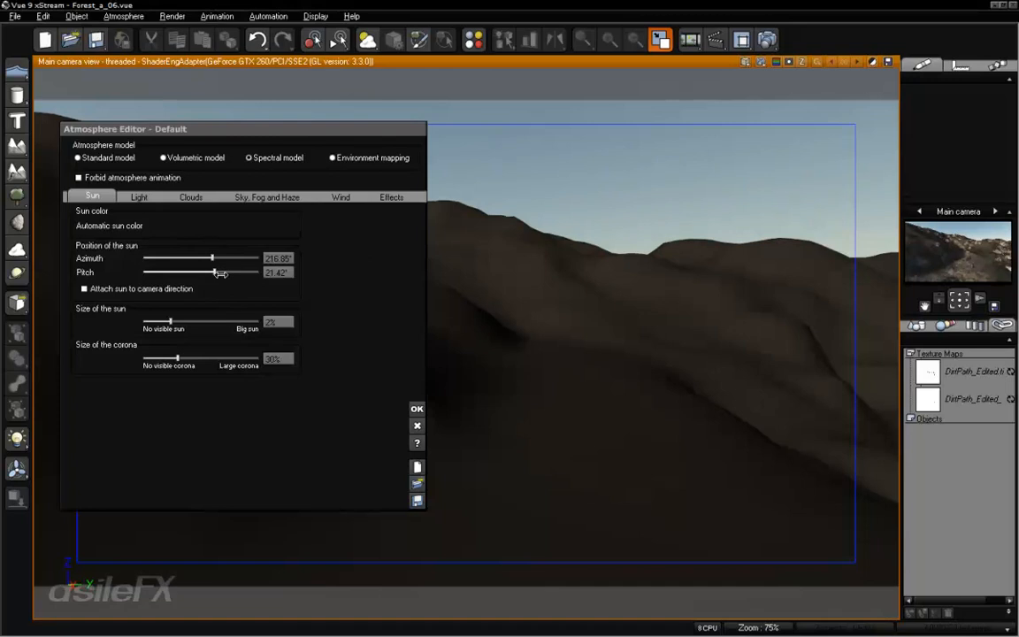
drag(221, 271, 224, 272)
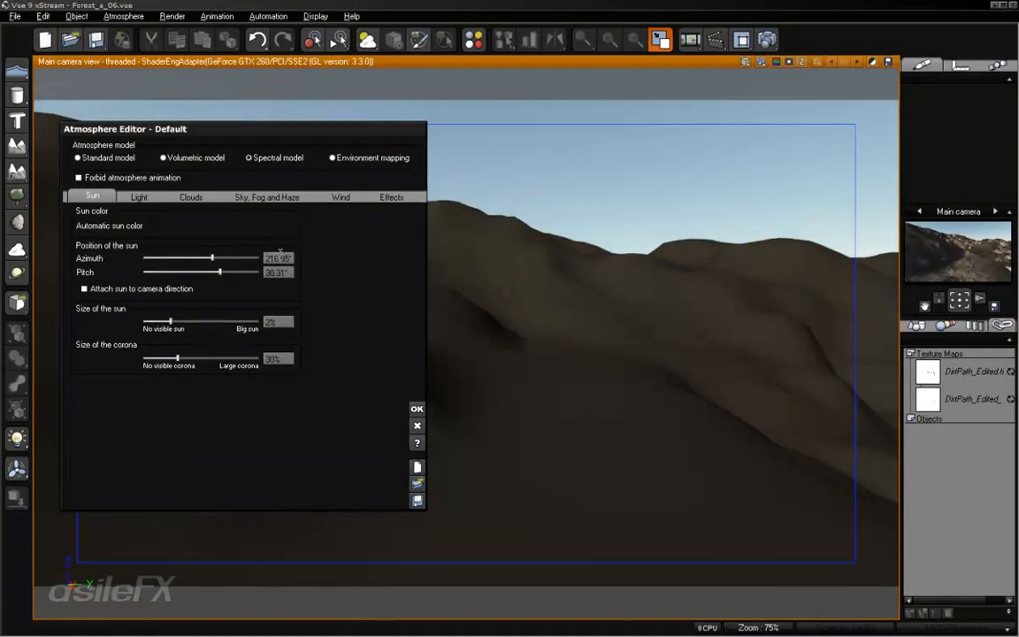
Step: Set the sun's azimuth to 216° and its pitch to 30°
click(280, 257)
text(216.9)
key(Return)
click(276, 272)
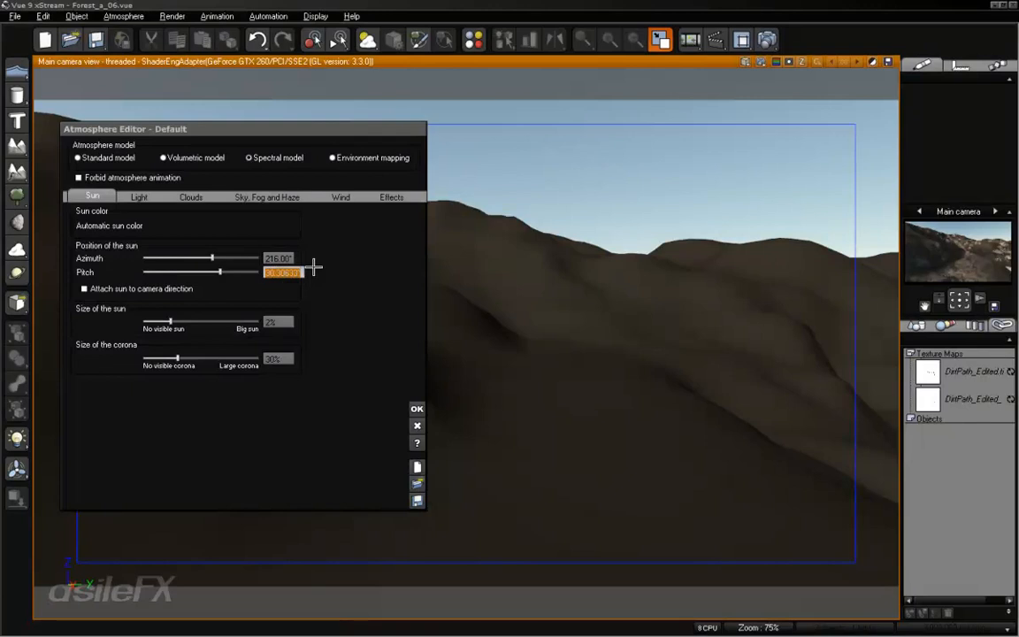
text(30)
key(Return)
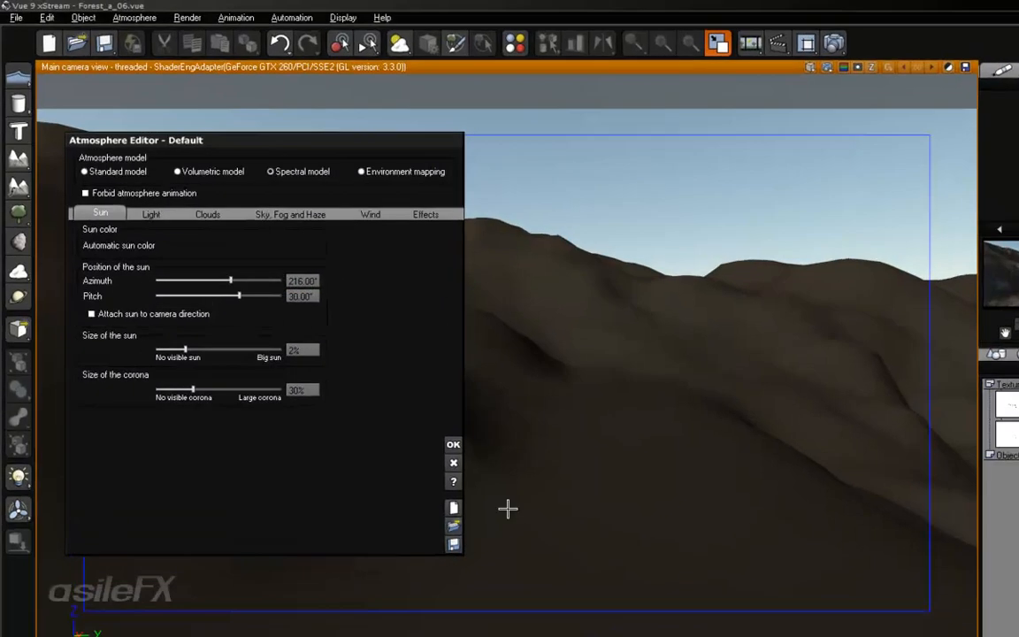
Step: Close the Atmosphere Editor, render the main camera view to examine the sunlit dirt path, and close the render
click(498, 489)
click(915, 47)
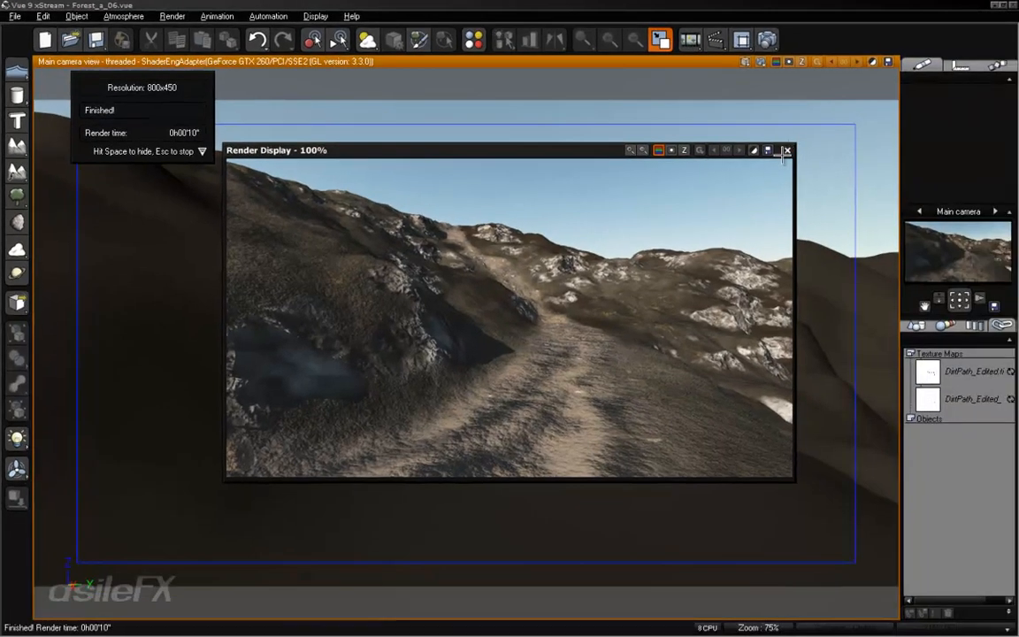
key(space)
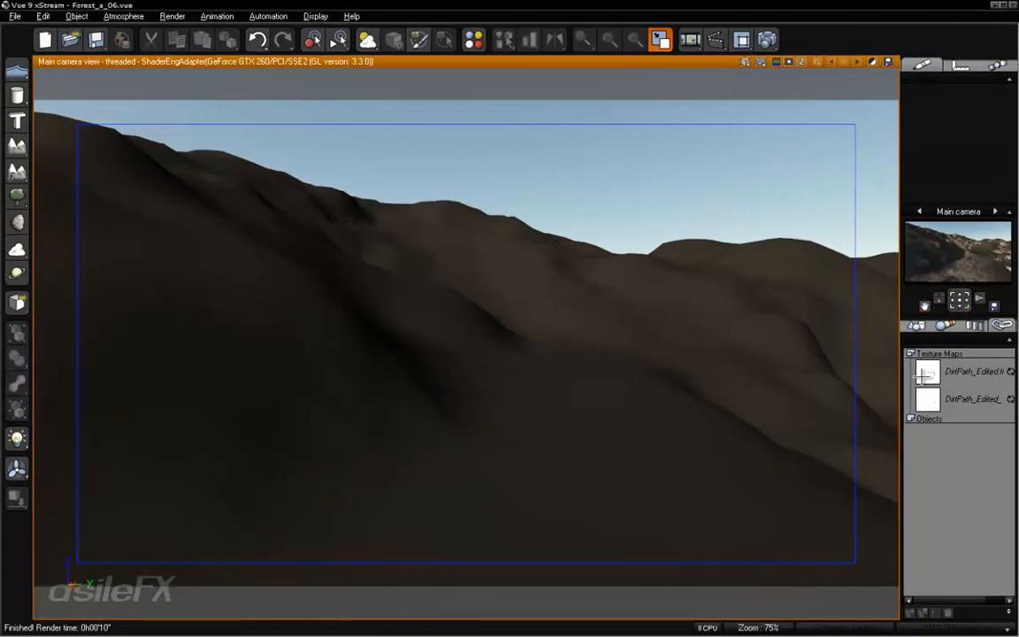
Step: Turn the main camera slightly to reframe the hillside and save the scene as Forest_b_01 in the Forest_Captured folder
click(916, 325)
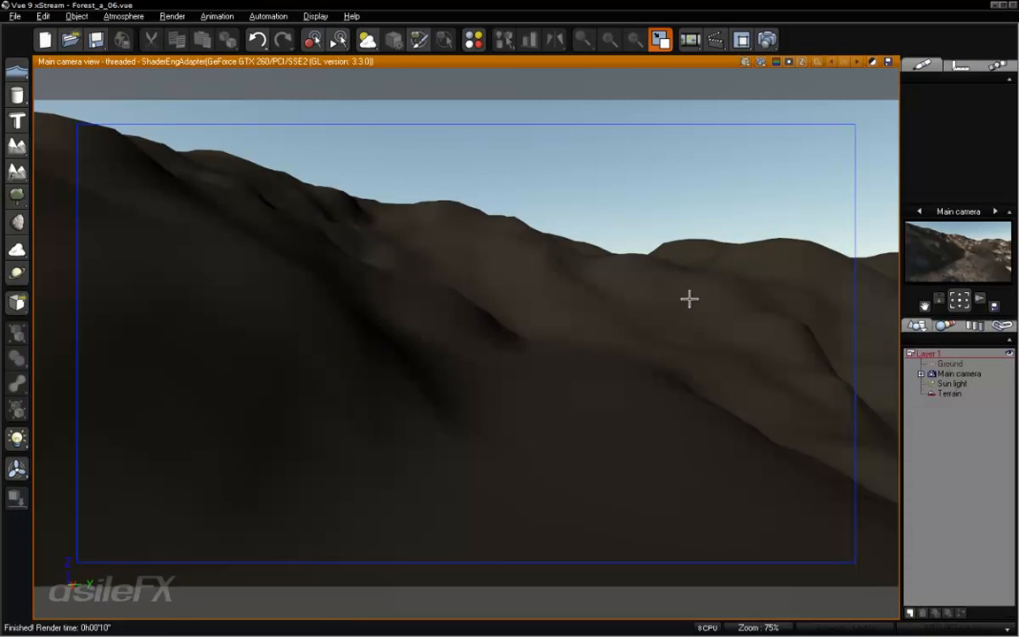
right_drag(684, 309, 671, 311)
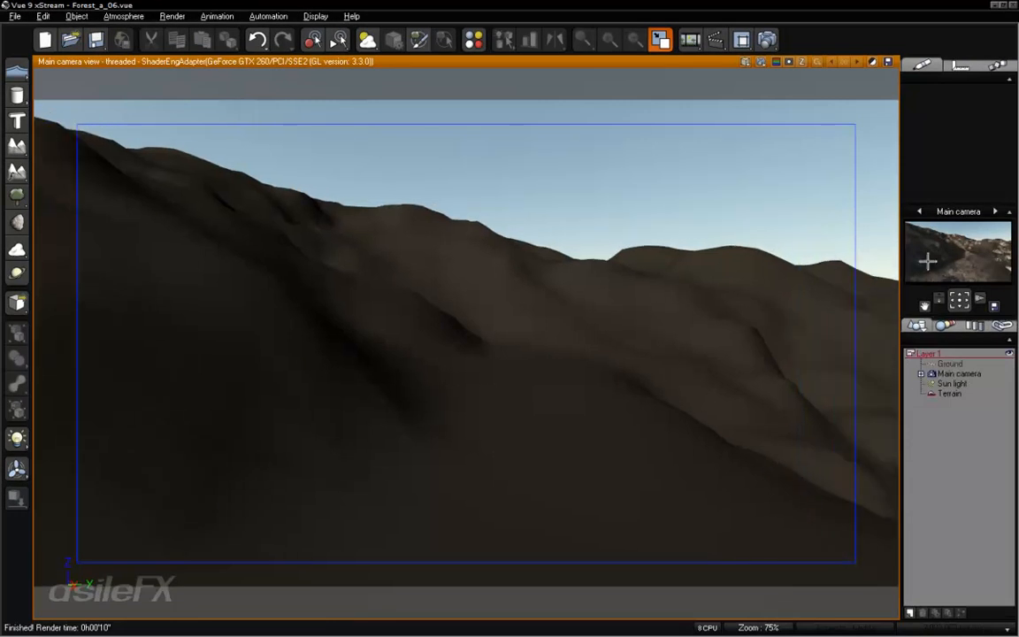
right_drag(767, 343, 711, 329)
right_click(740, 361)
click(691, 4)
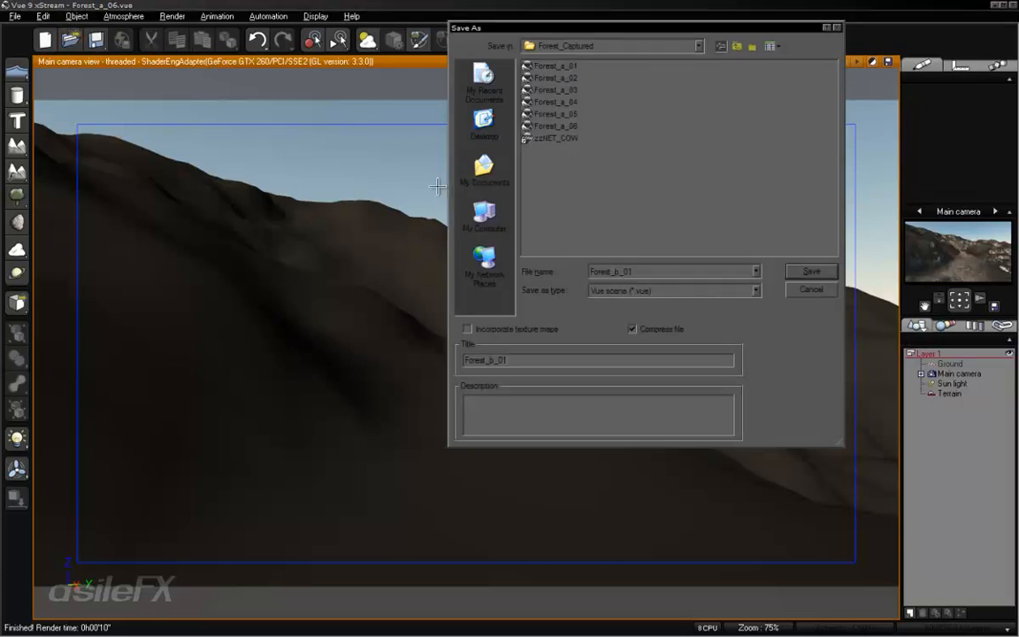
click(803, 271)
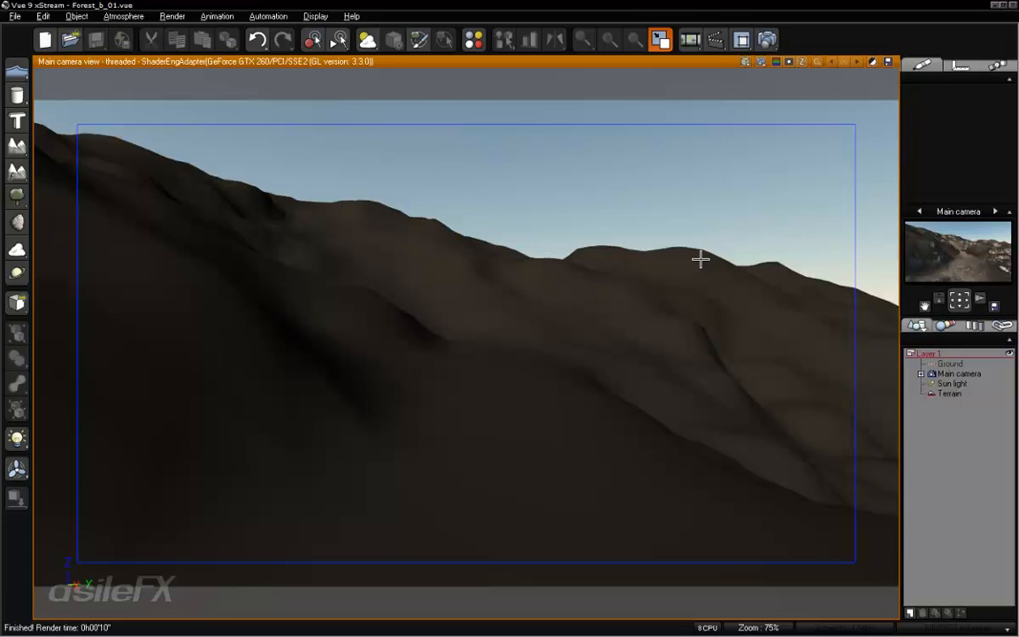
Step: Select the terrain, view the EcoSystem Painter's options, and close the painter
click(699, 258)
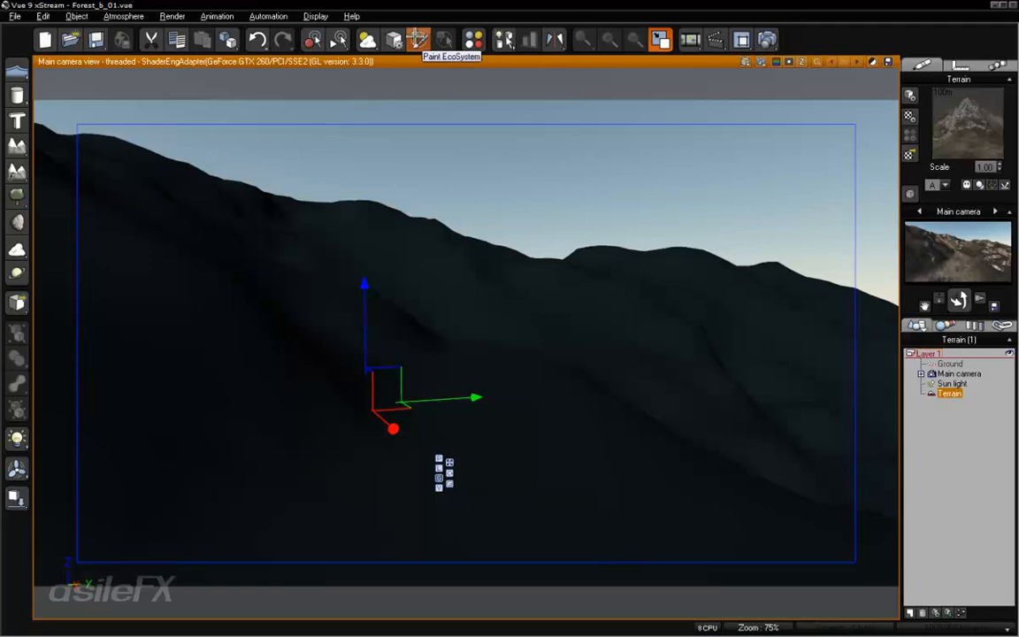
click(419, 40)
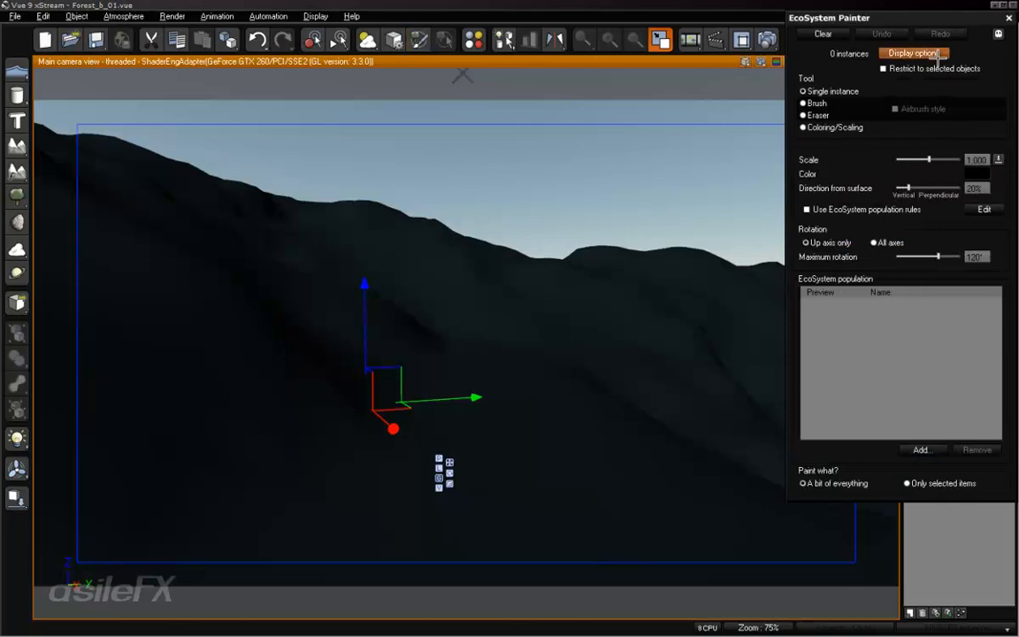
click(1008, 17)
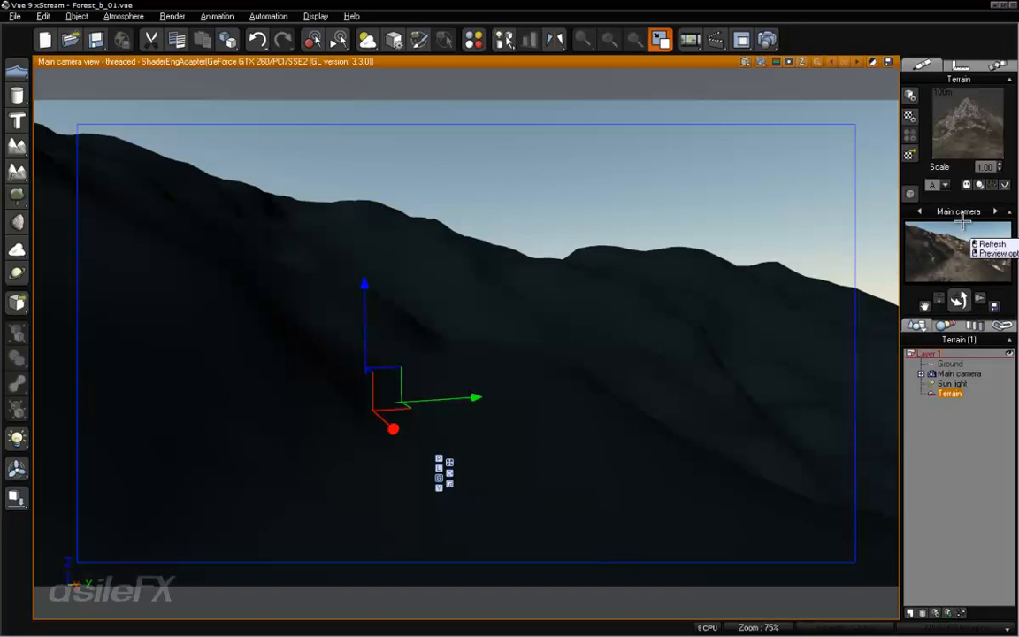
Step: Open the terrain's material for editing and change the Dirt Path layer's type to EcoSystem
right_click(979, 120)
click(964, 128)
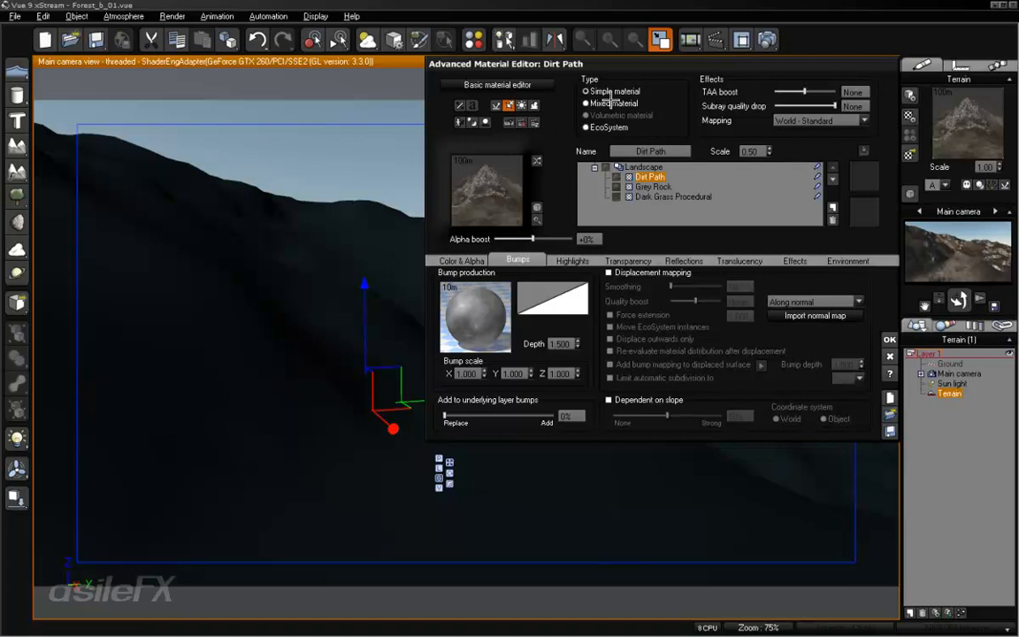
click(609, 127)
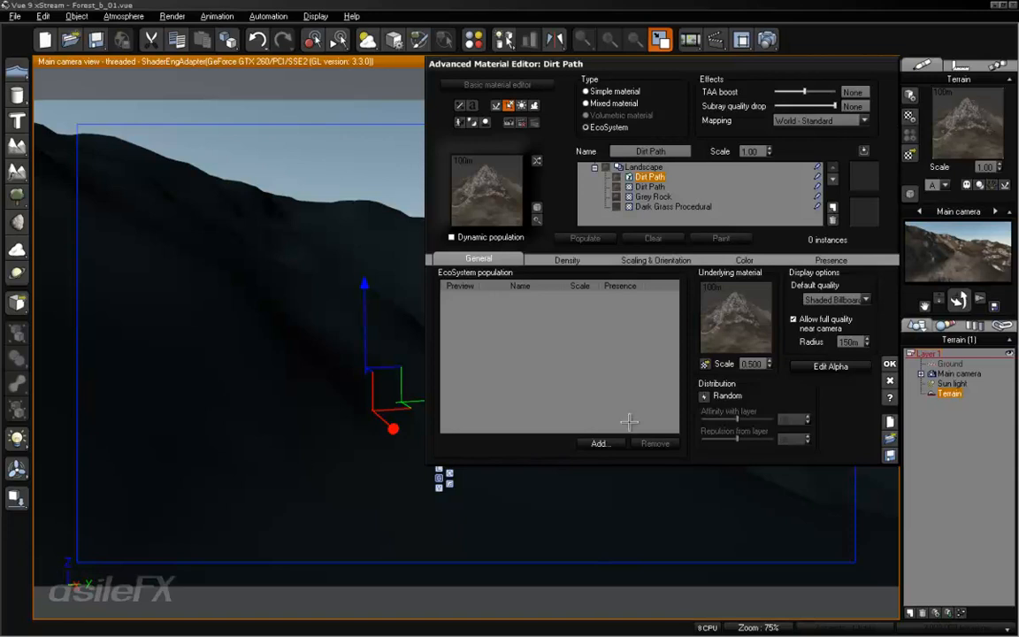
Step: Add the Broad Leaf Straight Trunk_f plant from the Forest Trees collection to the EcoSystem population
click(598, 443)
click(598, 443)
click(635, 464)
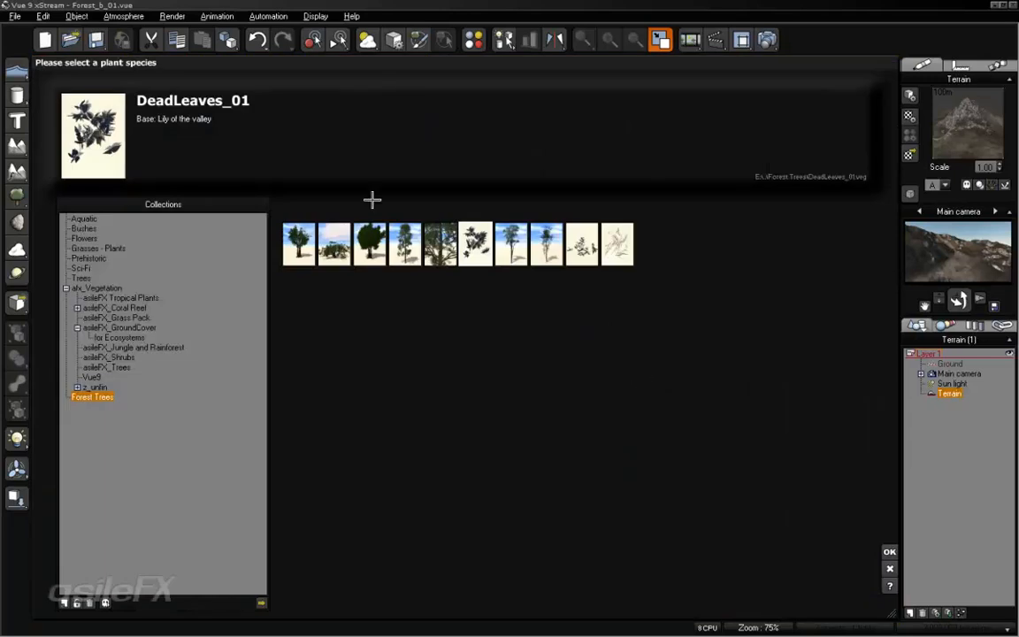
click(296, 238)
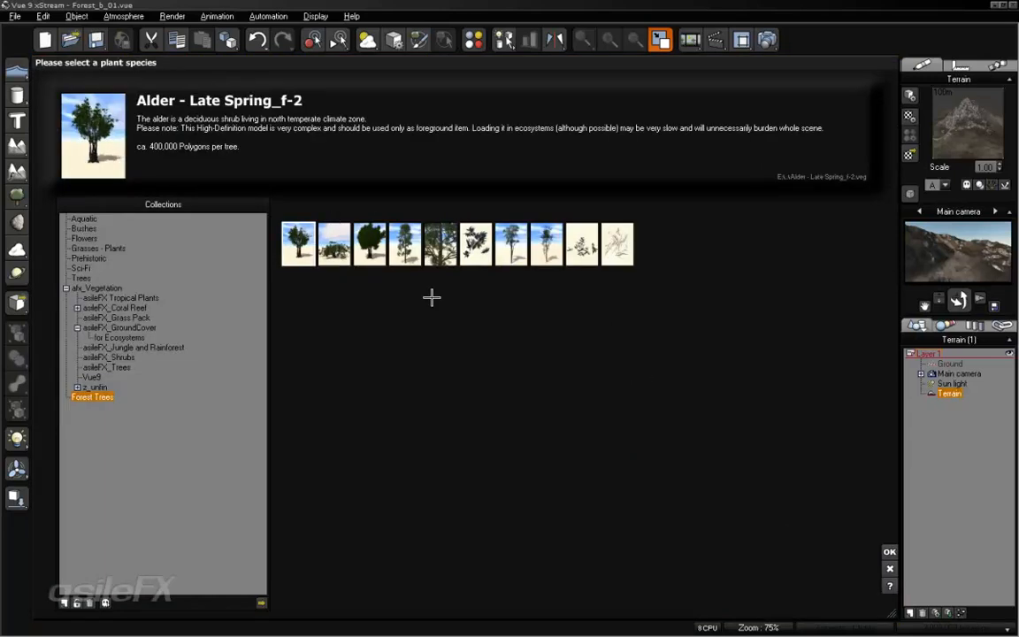
click(441, 240)
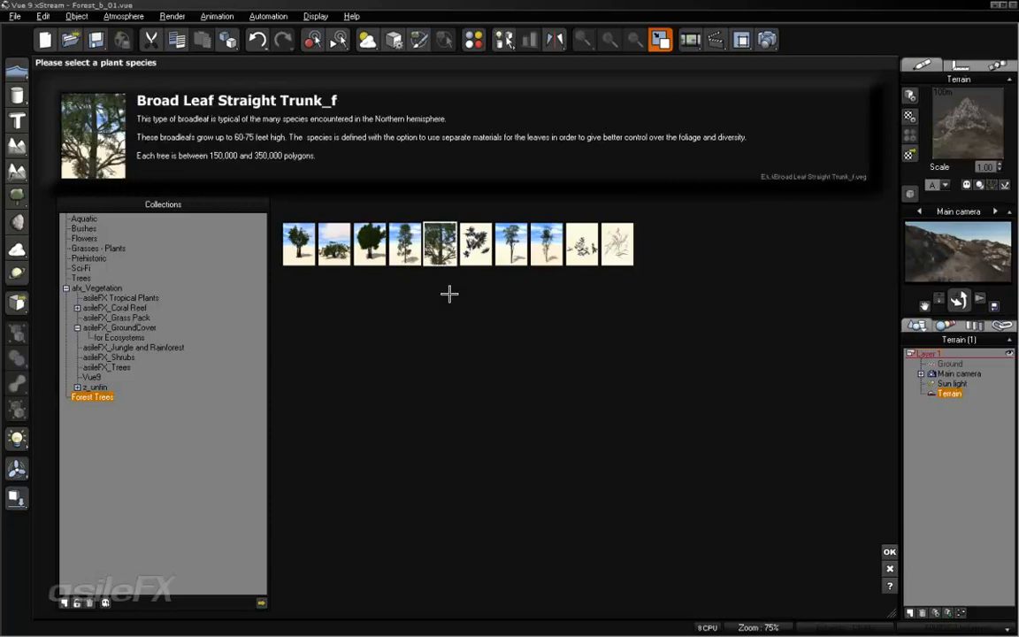
click(889, 552)
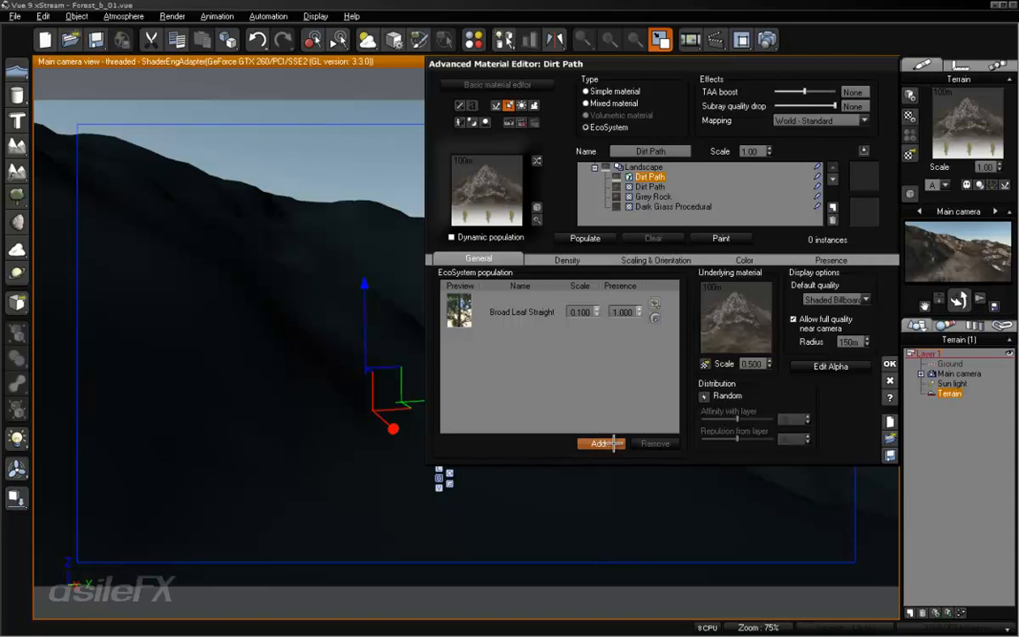
Step: Add the Broad Leaf Straight Trunk_f-2 plant from the Forest Trees collection to the EcoSystem population
click(614, 444)
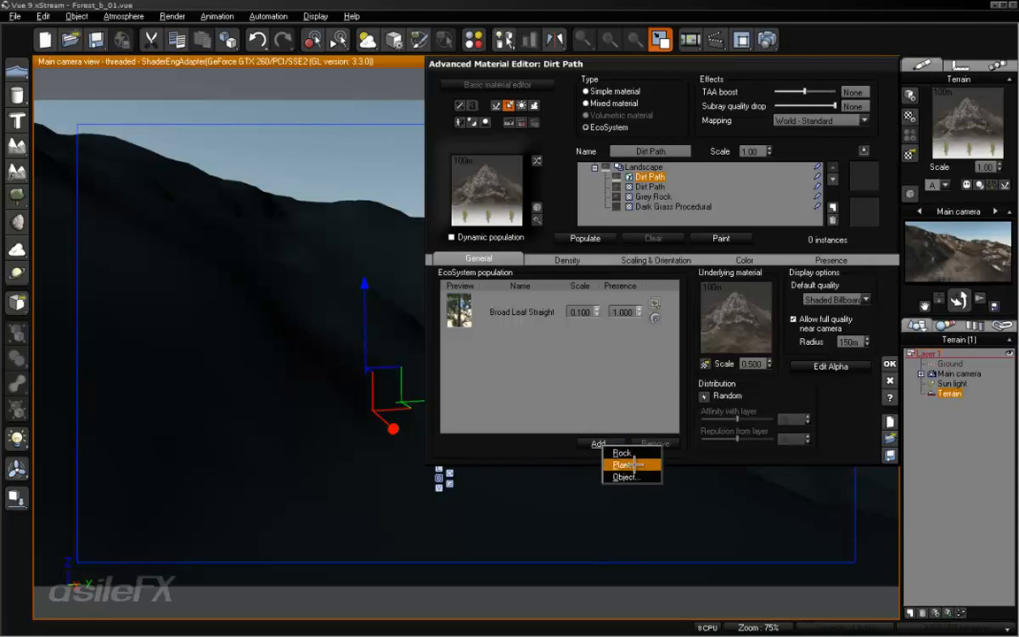
click(627, 464)
click(402, 237)
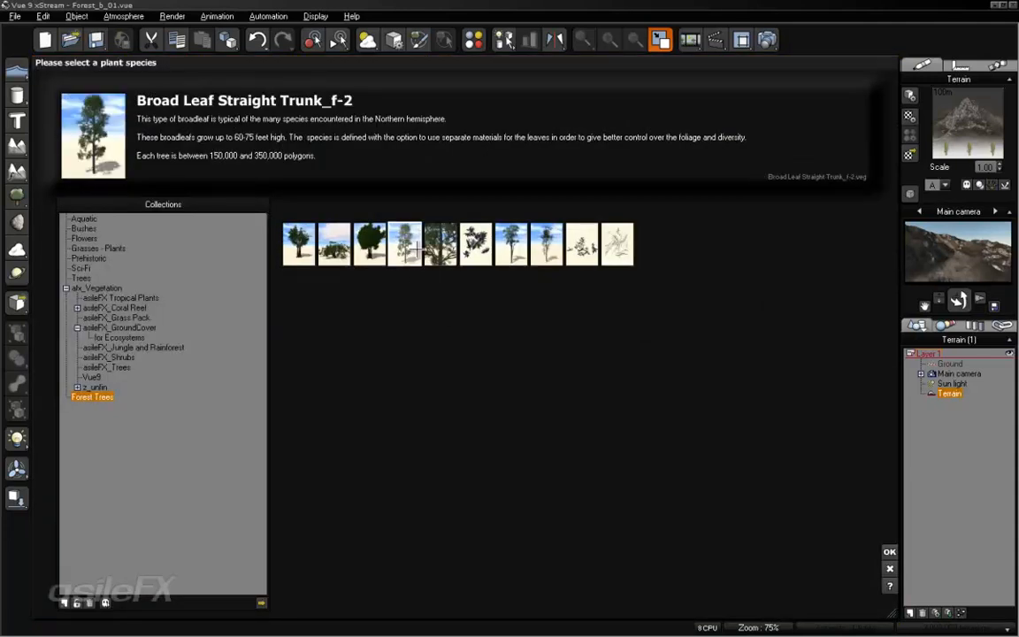
click(889, 551)
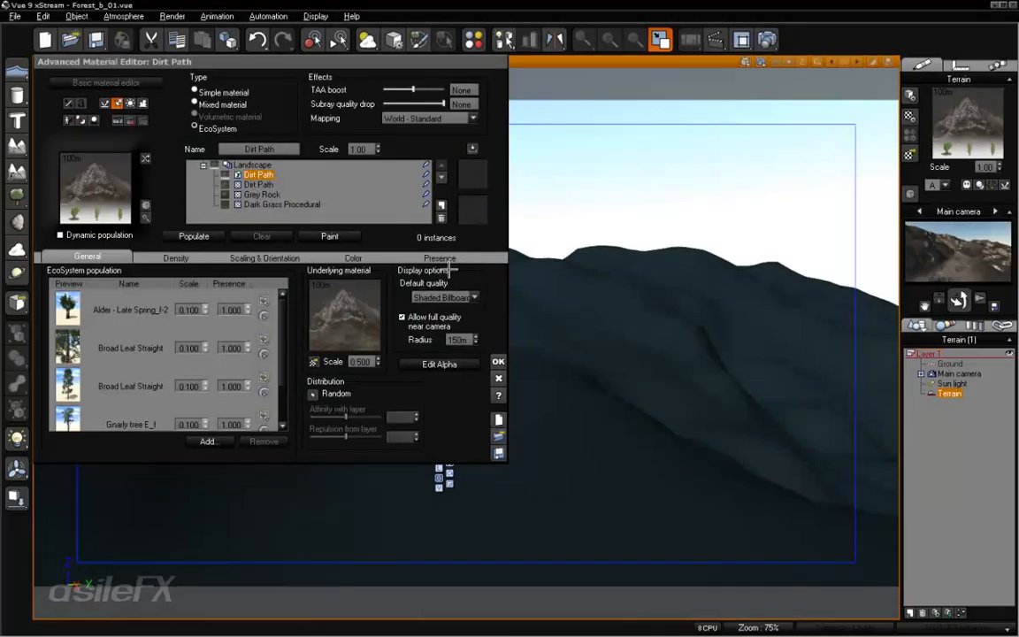
Step: Check the wind settings in the Atmosphere Editor and close it
mouse_move(284, 336)
mouse_down()
mouse_move(284, 360)
mouse_move(290, 327)
mouse_move(291, 336)
mouse_up()
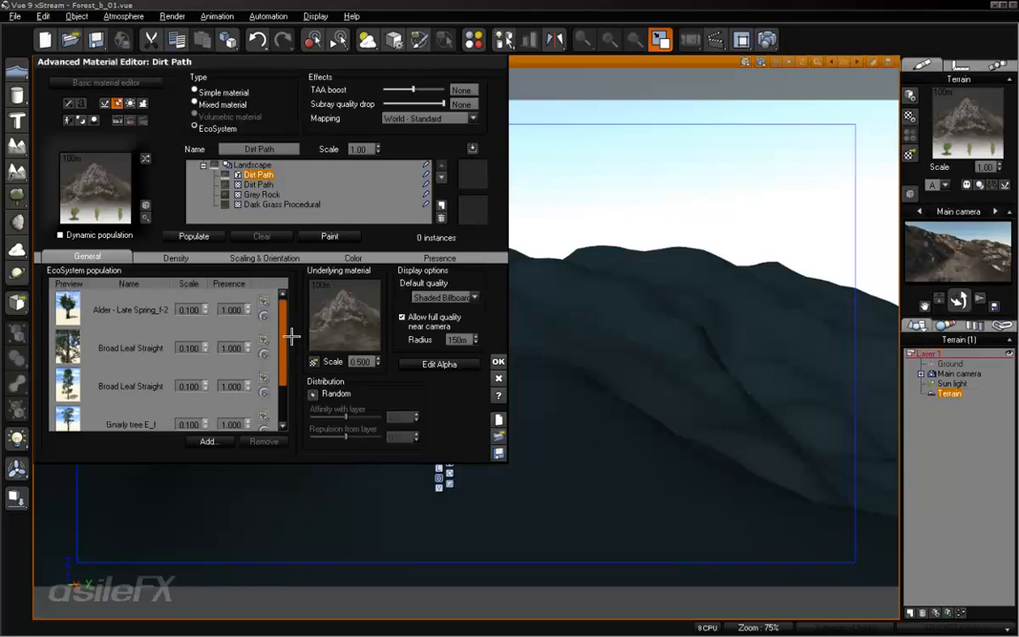
click(124, 16)
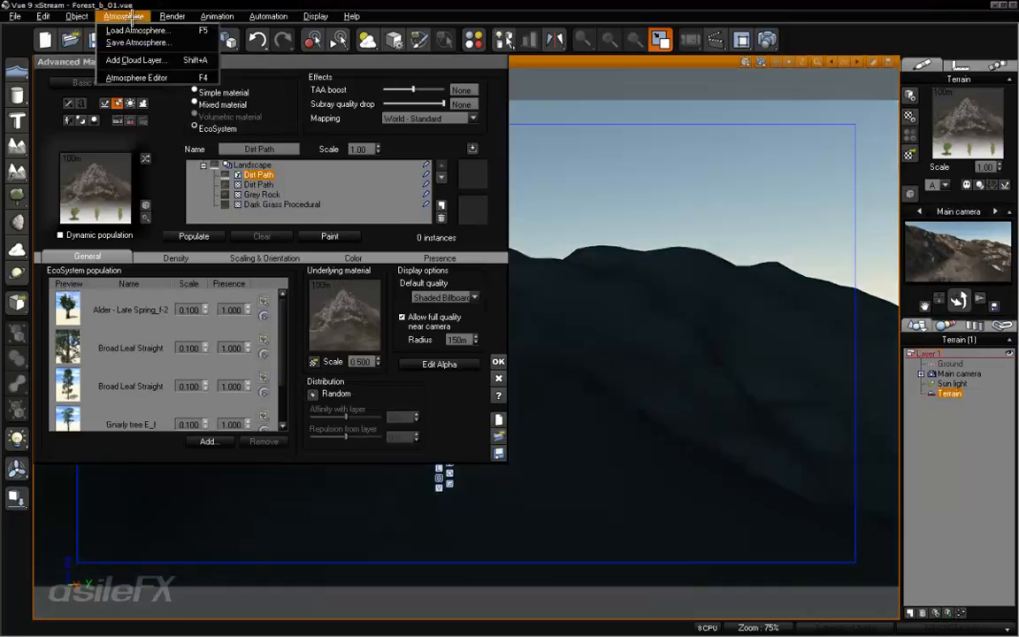
click(119, 73)
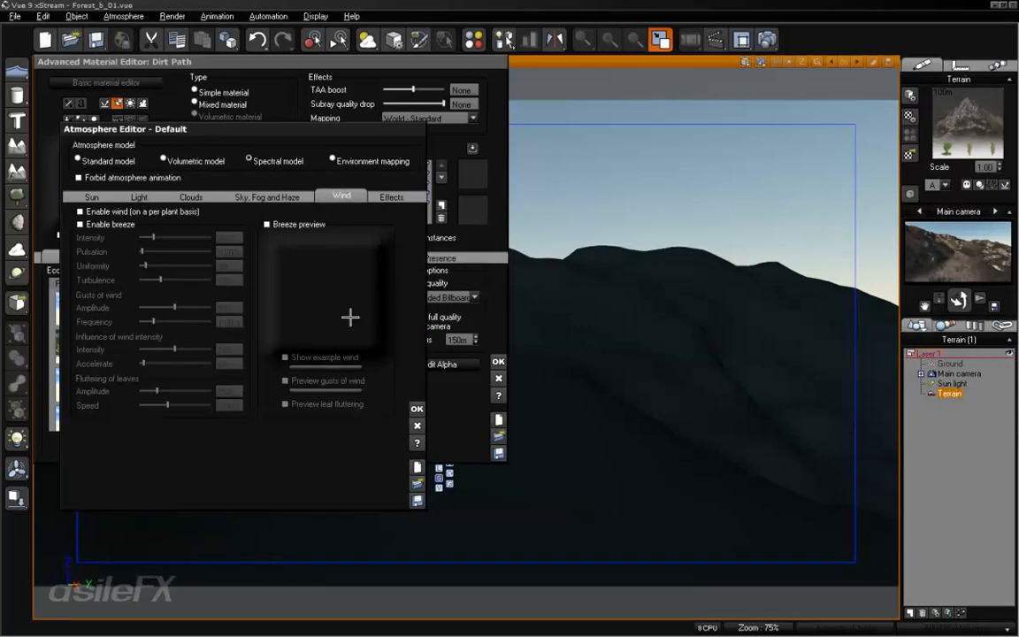
click(416, 407)
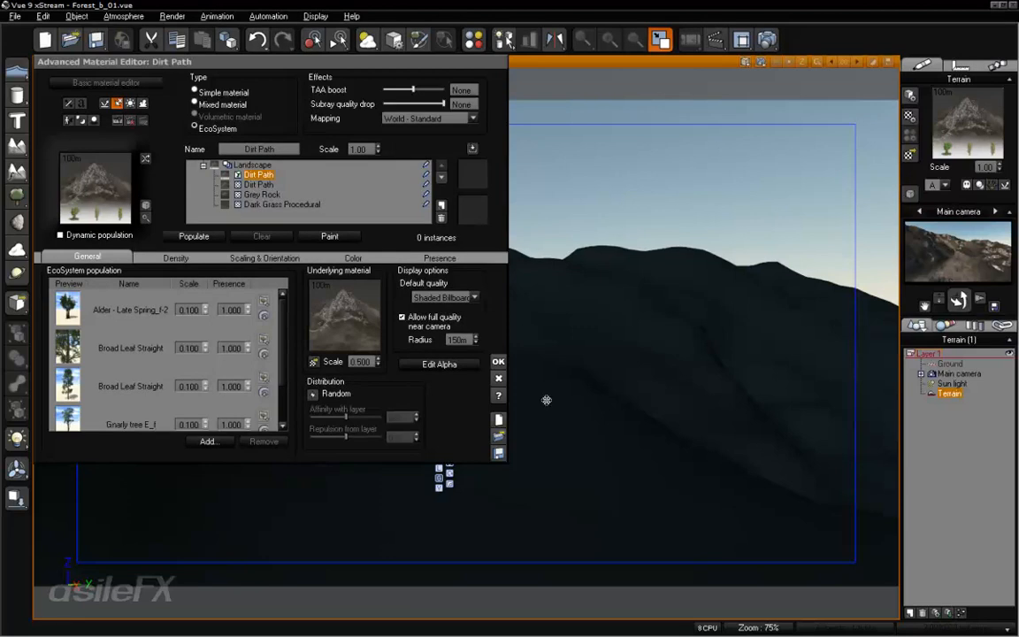
Step: Enable dynamic population for the Dirt Path EcoSystem and preview its tree distribution on the terrain
mouse_move(283, 322)
mouse_down()
mouse_move(286, 342)
mouse_move(283, 320)
mouse_up()
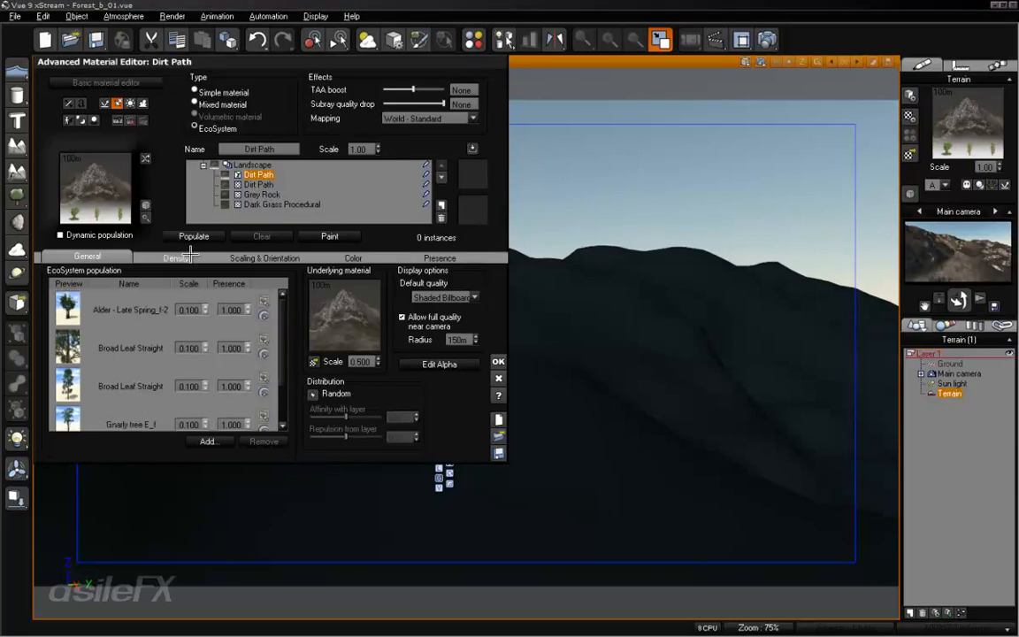
click(76, 234)
click(194, 237)
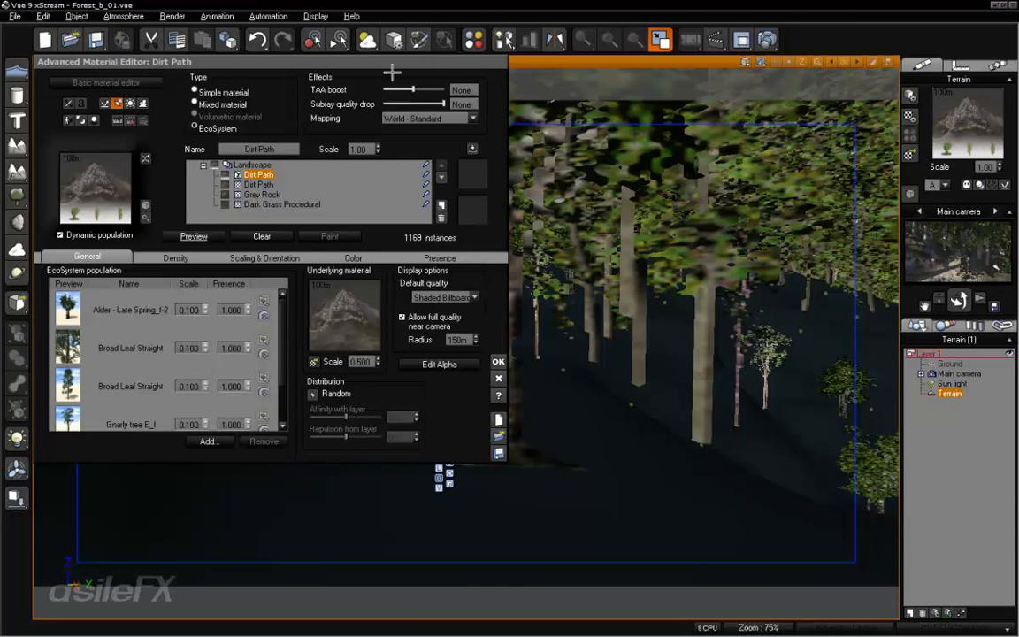
Step: Look through the EcoSystem's tree list and set the full-quality radius near the camera to 25 m
mouse_move(398, 61)
mouse_down()
mouse_move(740, 96)
mouse_move(835, 171)
mouse_move(418, 91)
mouse_move(395, 62)
mouse_up()
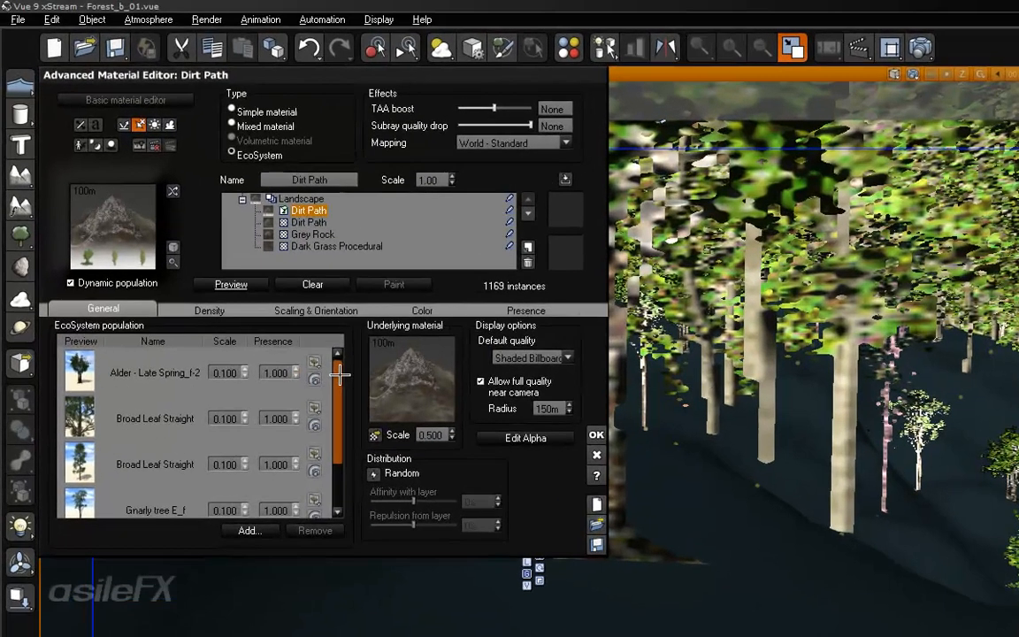
scroll(283, 343, down, 2)
drag(341, 411, 340, 373)
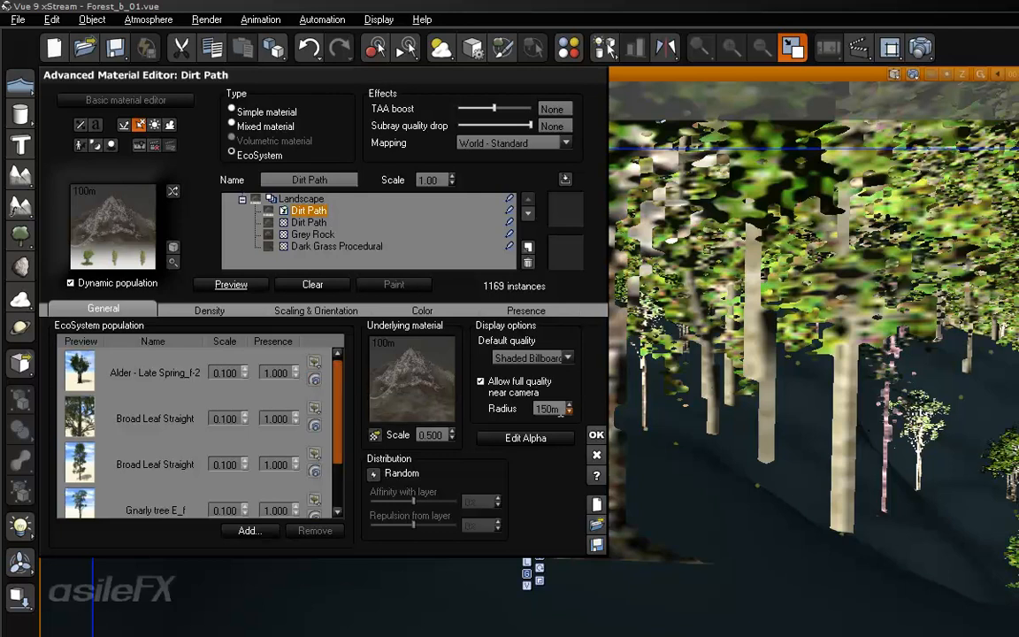
click(547, 408)
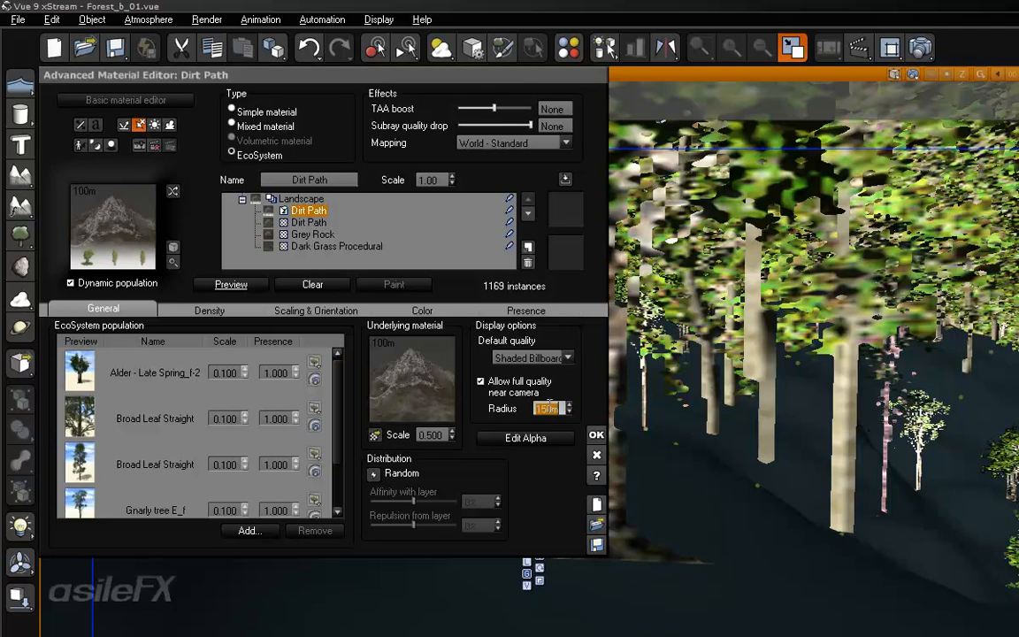
text(25)
key(Return)
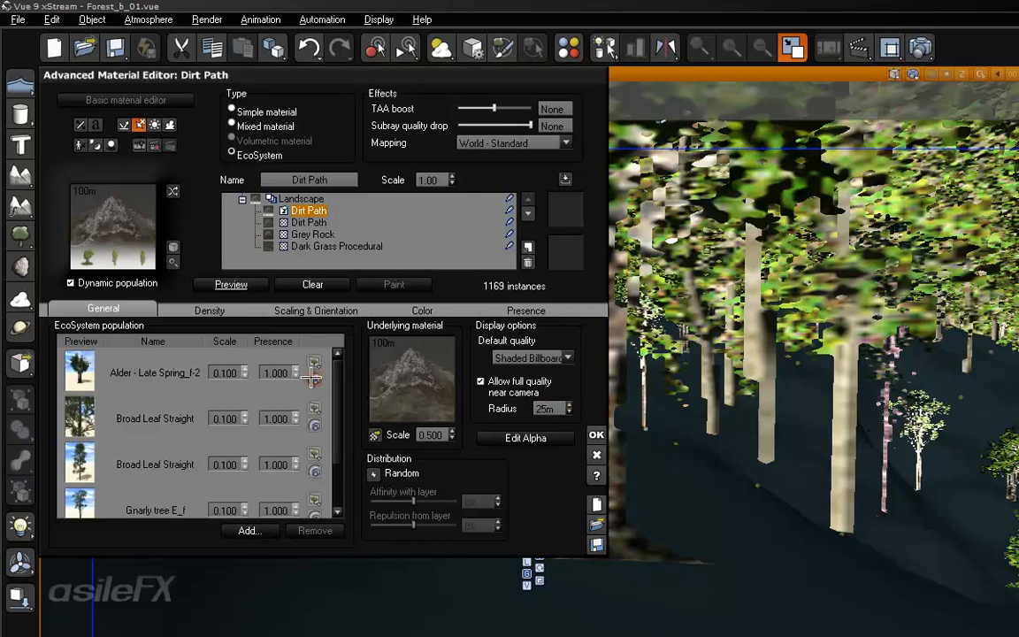
Step: Try the display quality toggles on the Alder and Broad Leaf Straight trees and examine their preview in the camera view
click(314, 426)
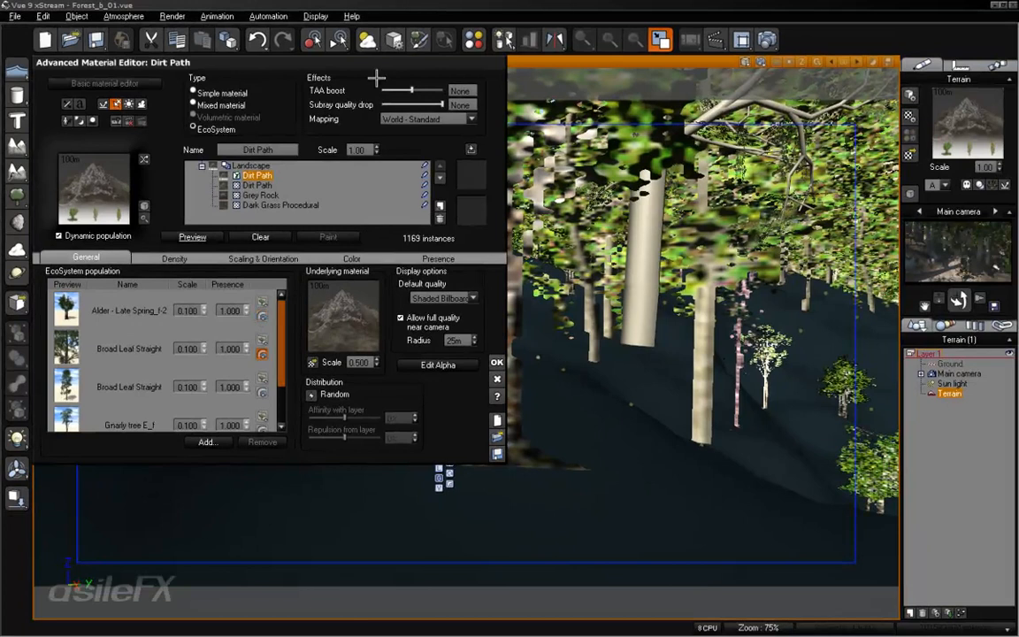
drag(377, 78, 740, 161)
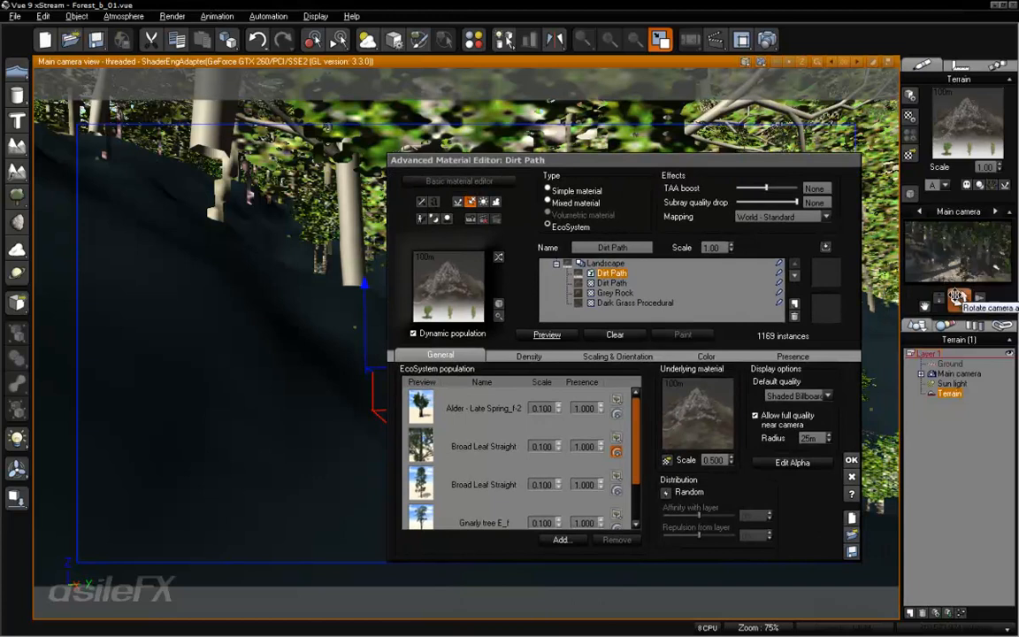
drag(667, 158, 485, 72)
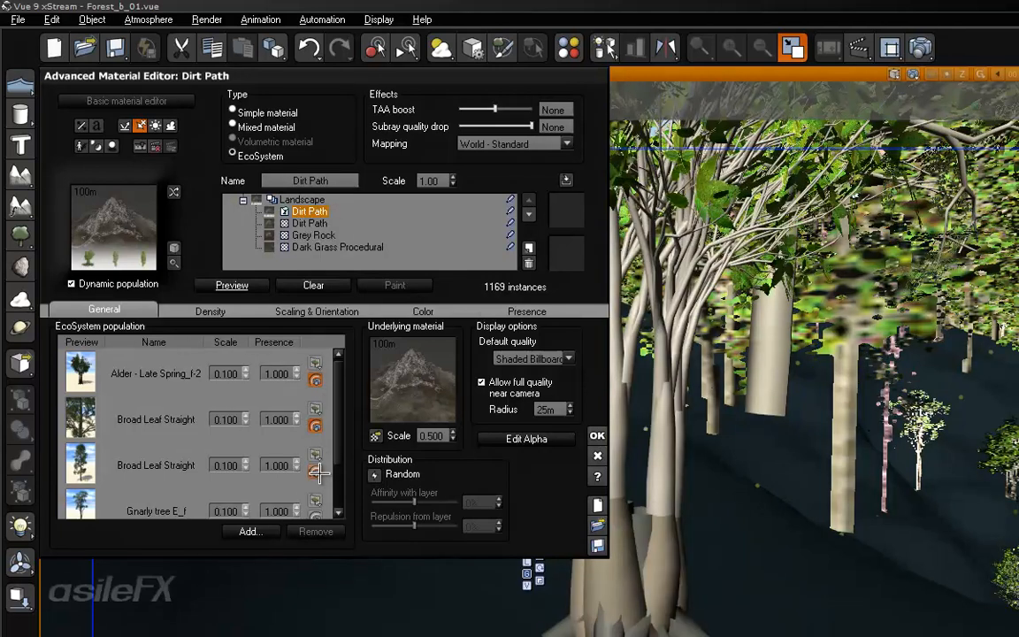
scroll(317, 425, down, 1)
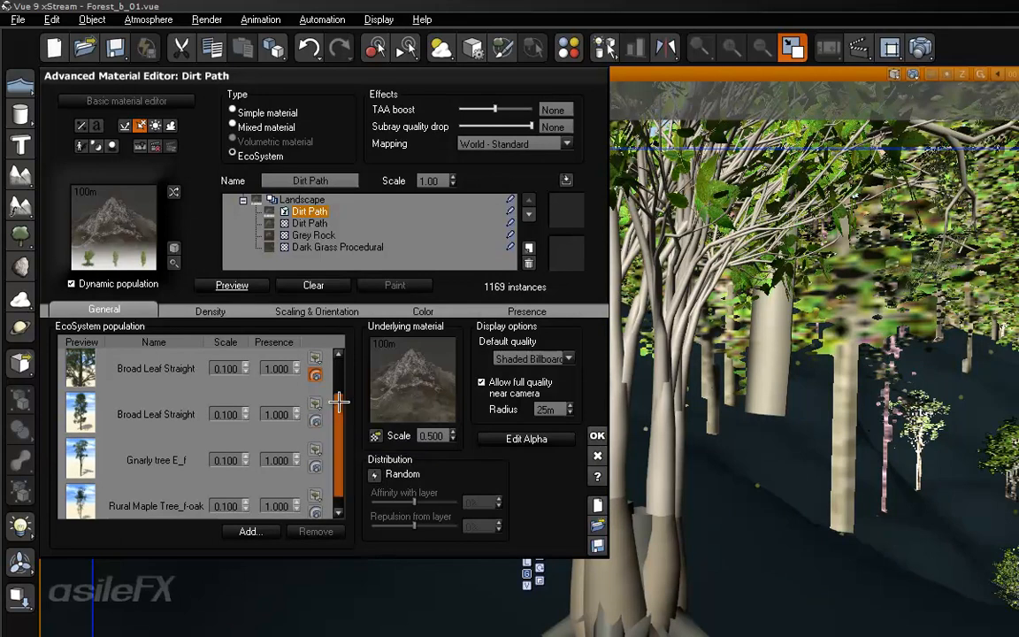
scroll(316, 381, up, 1)
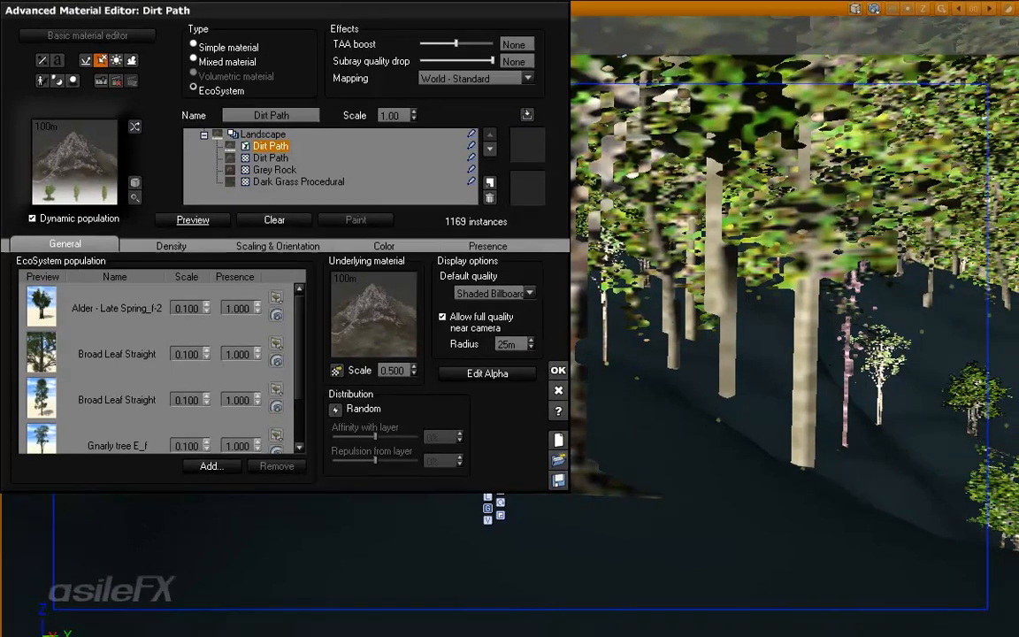
Step: Check the display settings in the program options
click(1, 1)
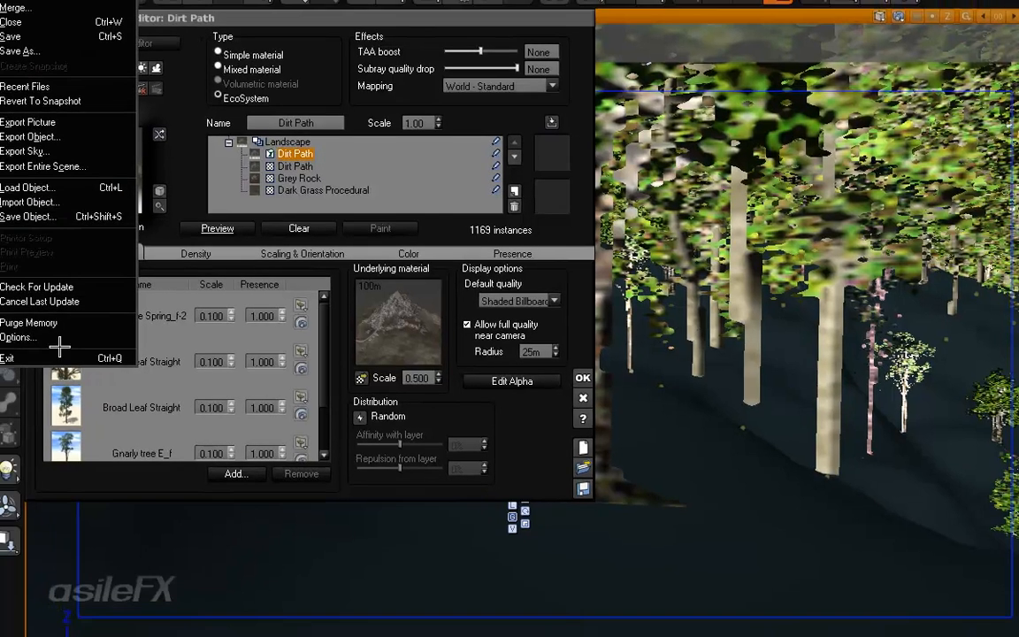
click(55, 330)
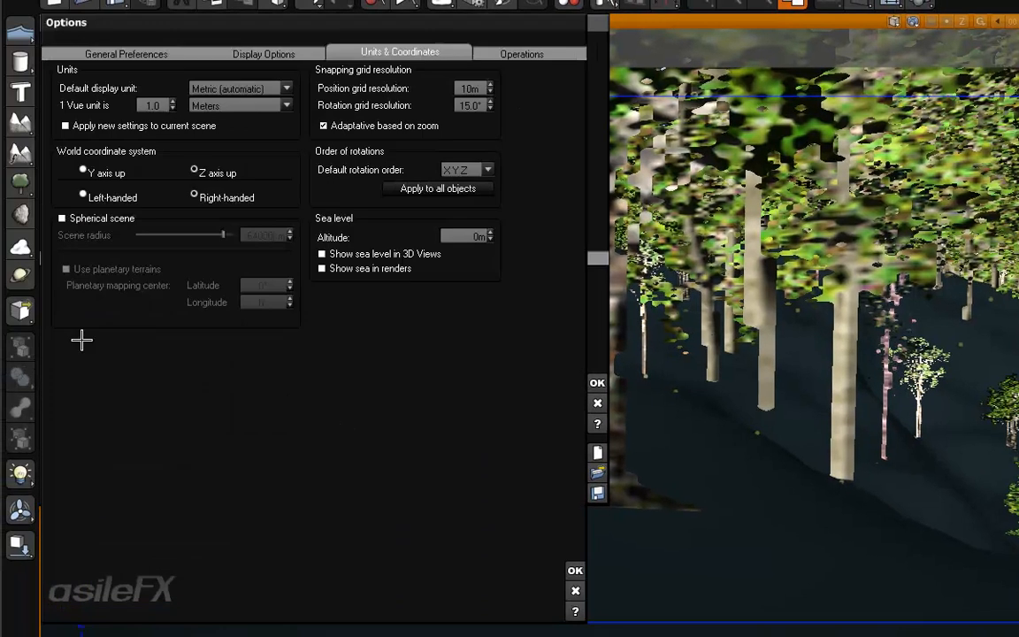
click(184, 45)
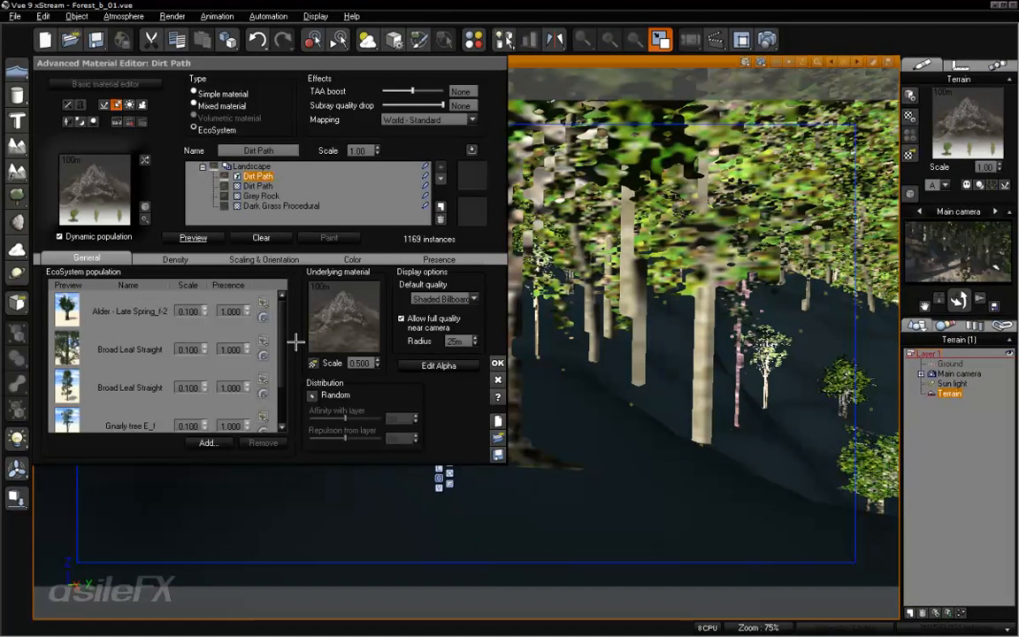
Step: Try the Billboard default display quality for the EcoSystem trees and return it to Shaded Billboard
click(446, 299)
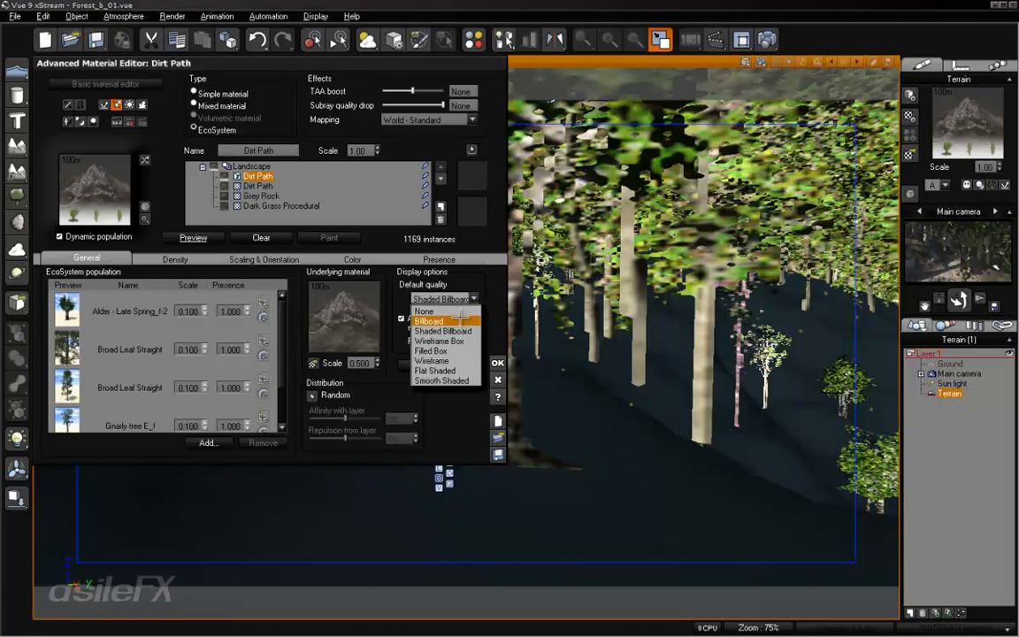
click(460, 320)
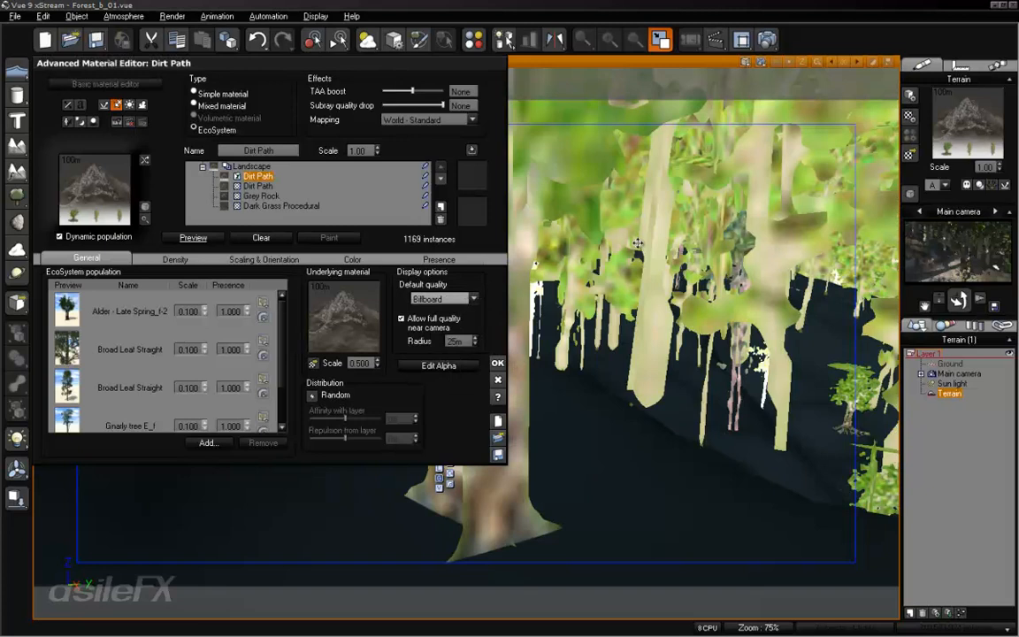
click(474, 300)
click(451, 325)
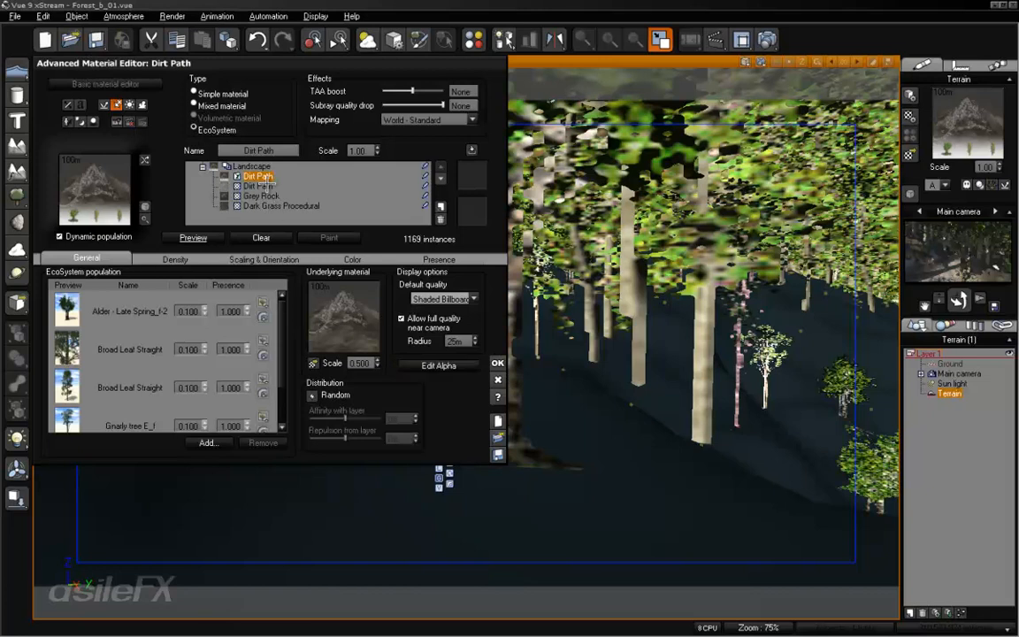
Step: Try to copy the path's texture map node from the simple Dirt Path layer into the EcoSystem's alpha function
click(259, 186)
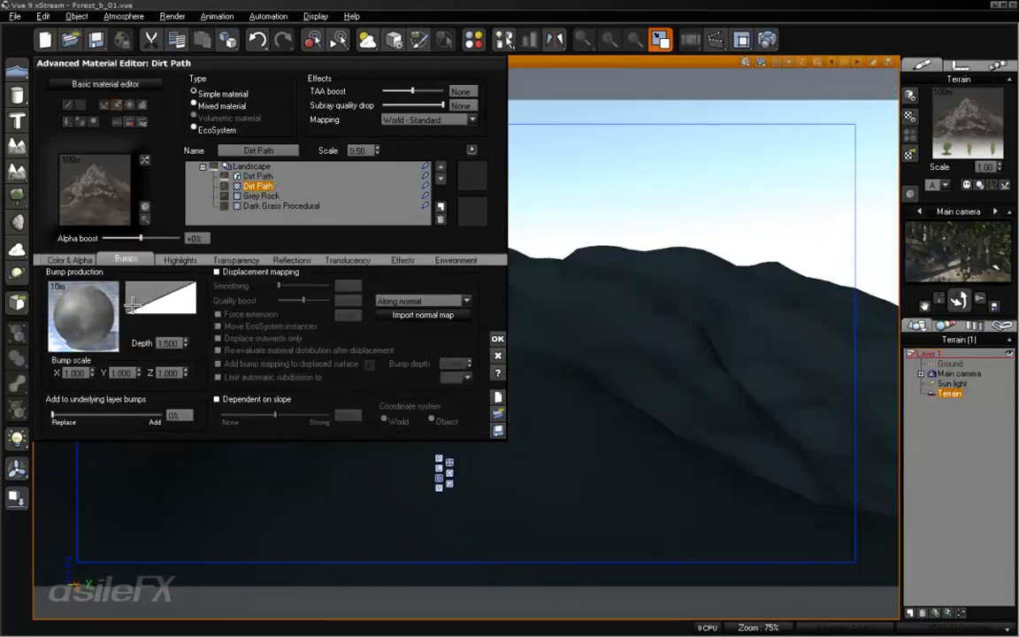
click(131, 306)
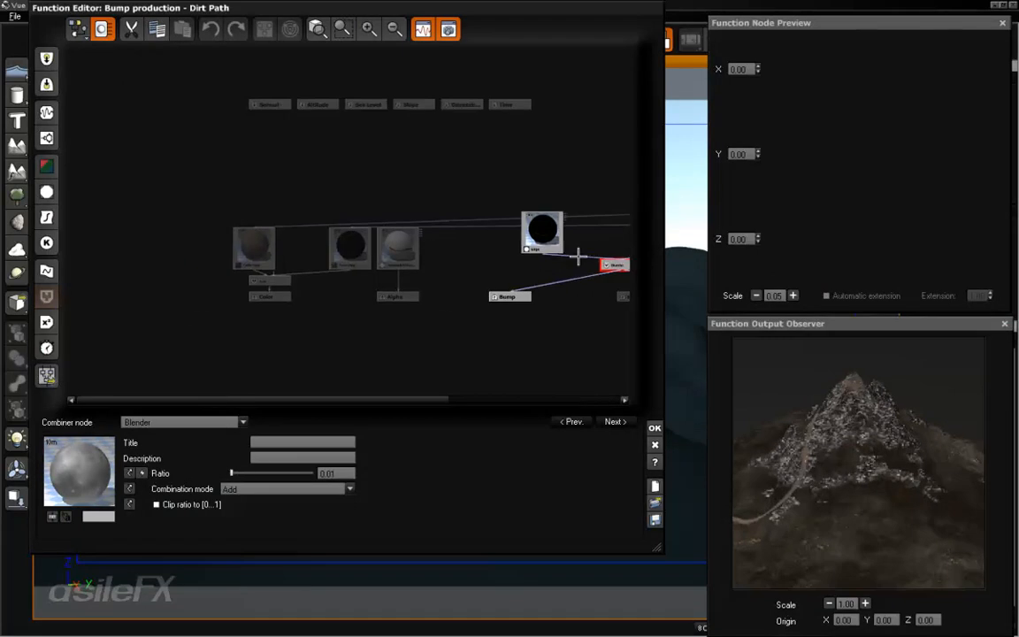
click(409, 250)
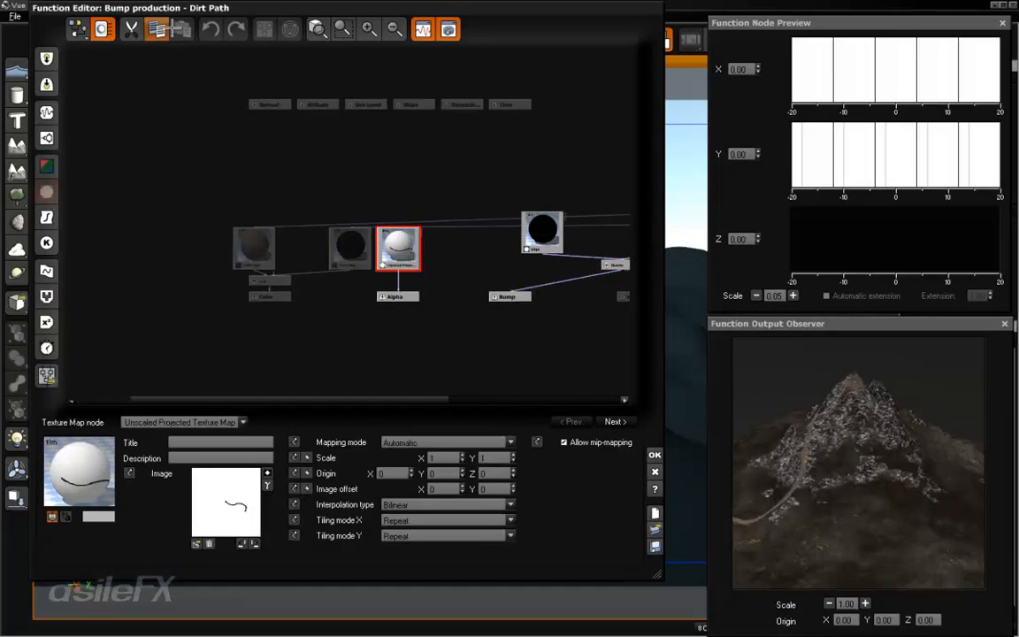
click(654, 454)
click(232, 177)
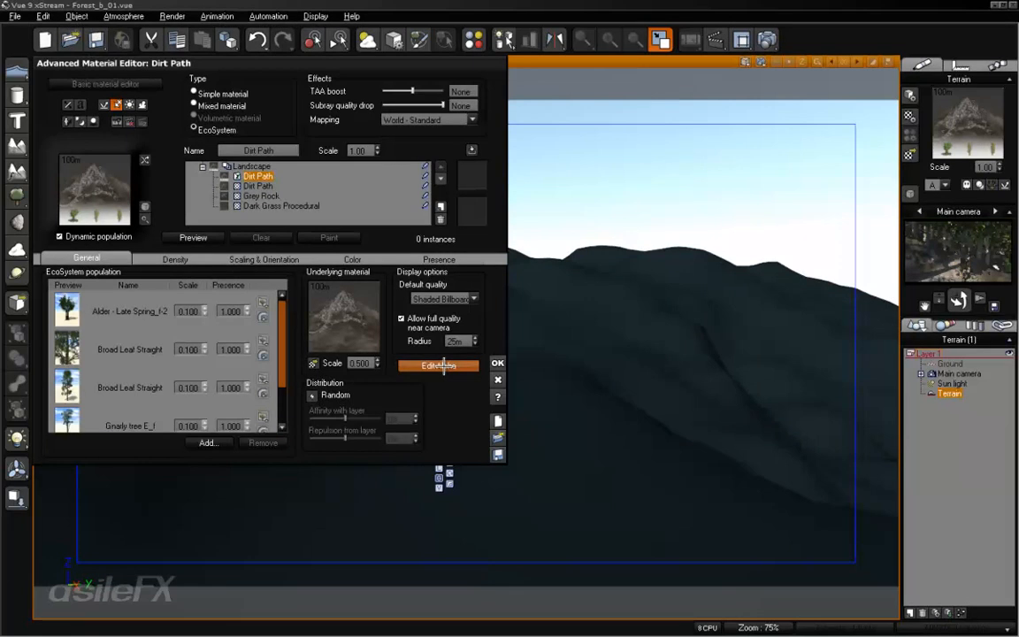
click(438, 366)
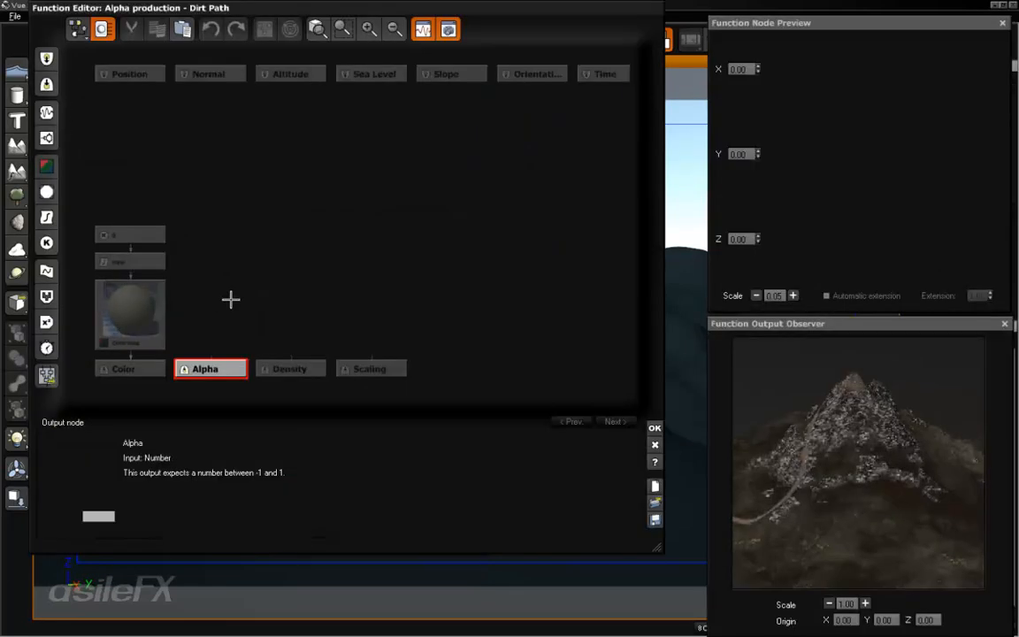
click(211, 288)
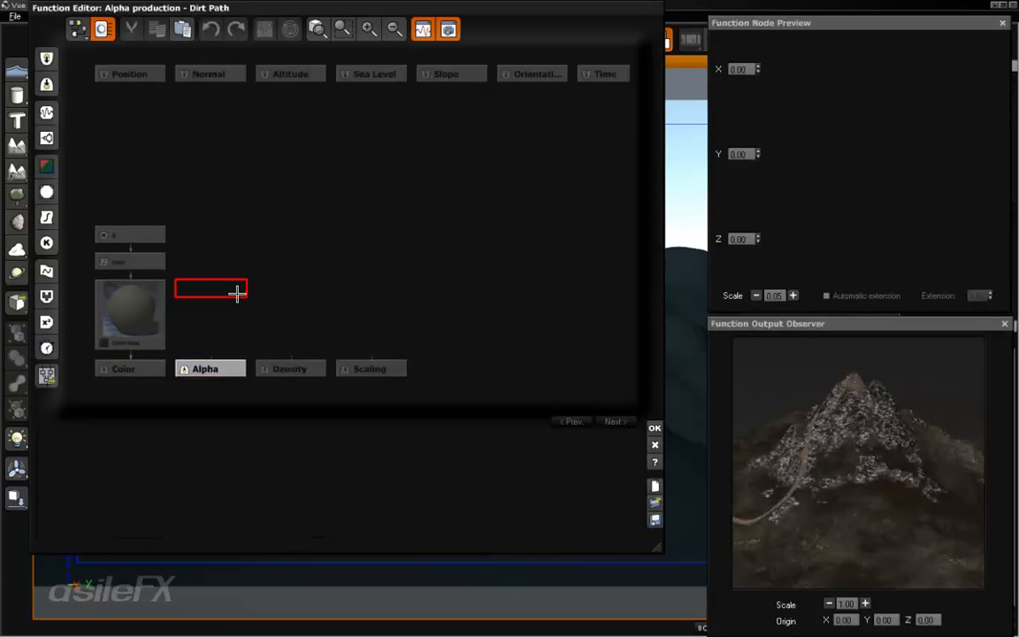
click(652, 427)
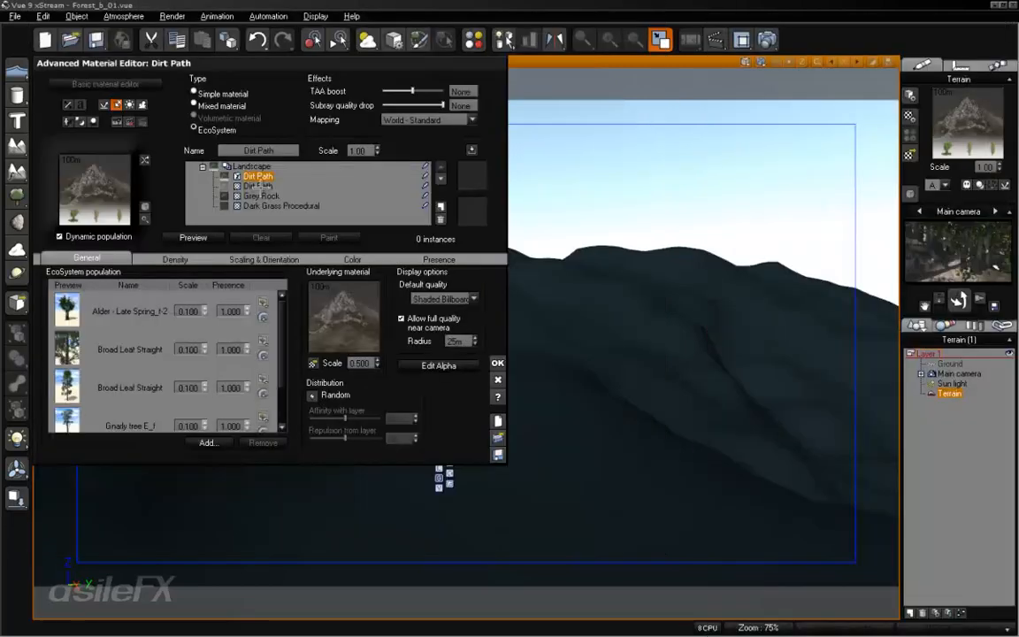
Step: Try copying the simple Dirt Path layer's alpha texture map node again after shifting it up in the function graph
click(258, 186)
right_click(89, 311)
click(133, 321)
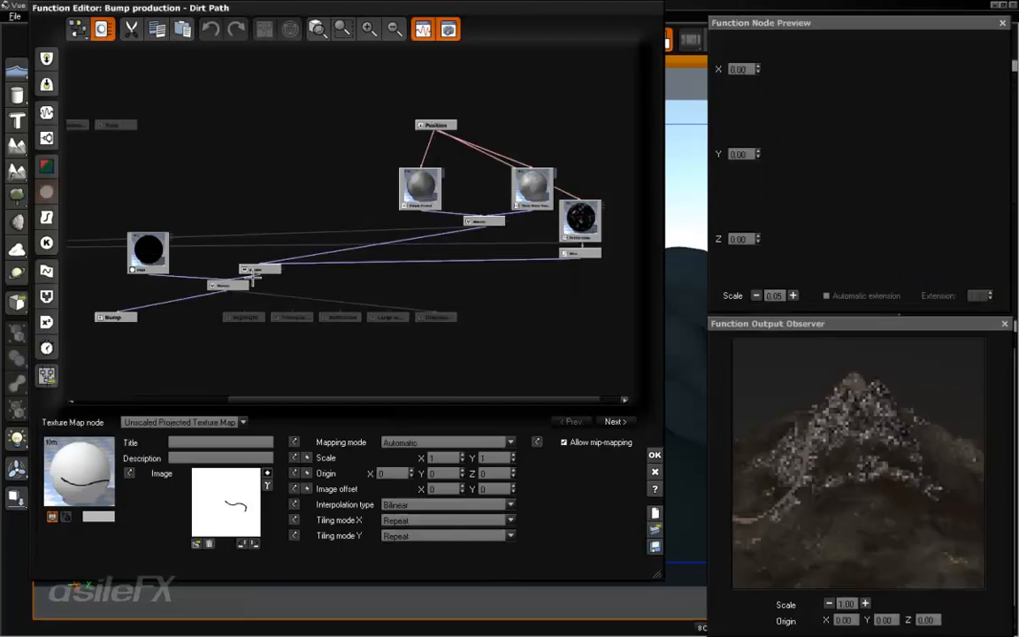
right_drag(169, 260, 427, 238)
drag(287, 246, 304, 213)
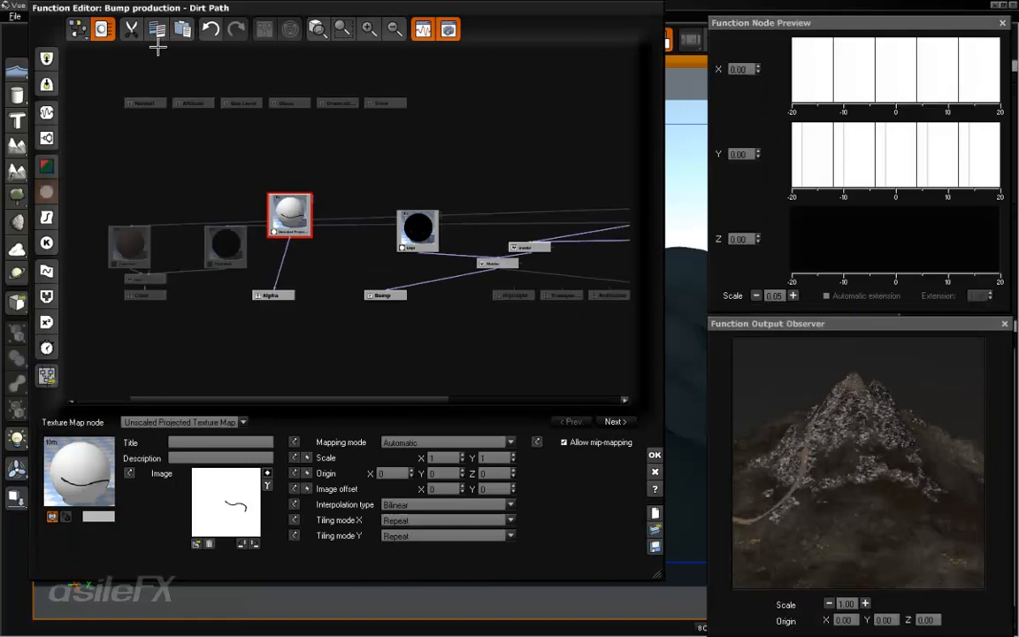
click(655, 454)
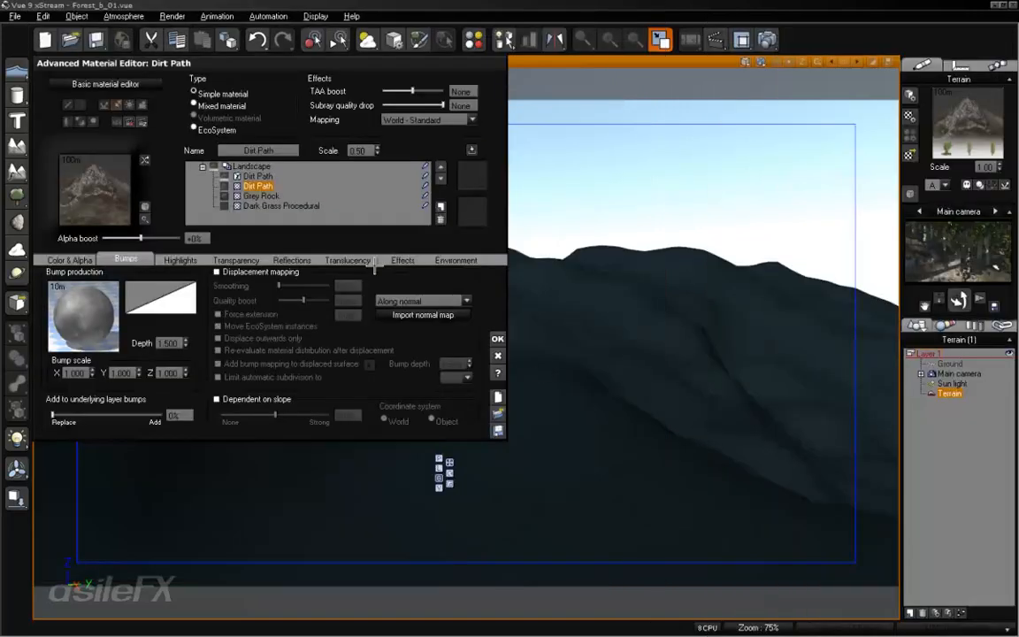
right_click(79, 301)
click(248, 176)
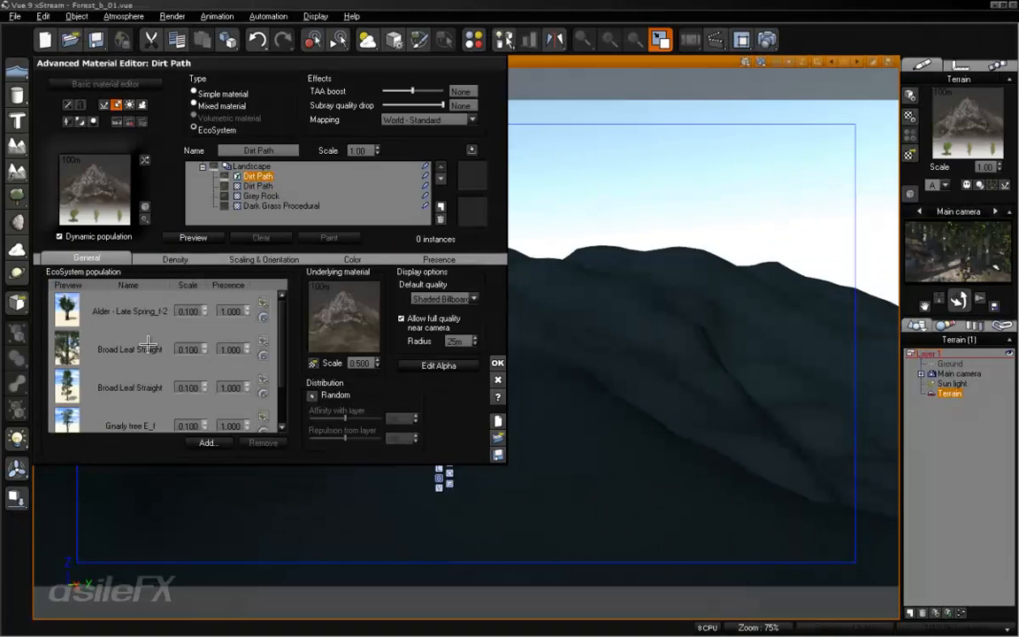
Step: Add an Unscaled Projected Texture Map node to the EcoSystem's alpha function and place it above the Alpha output
click(464, 365)
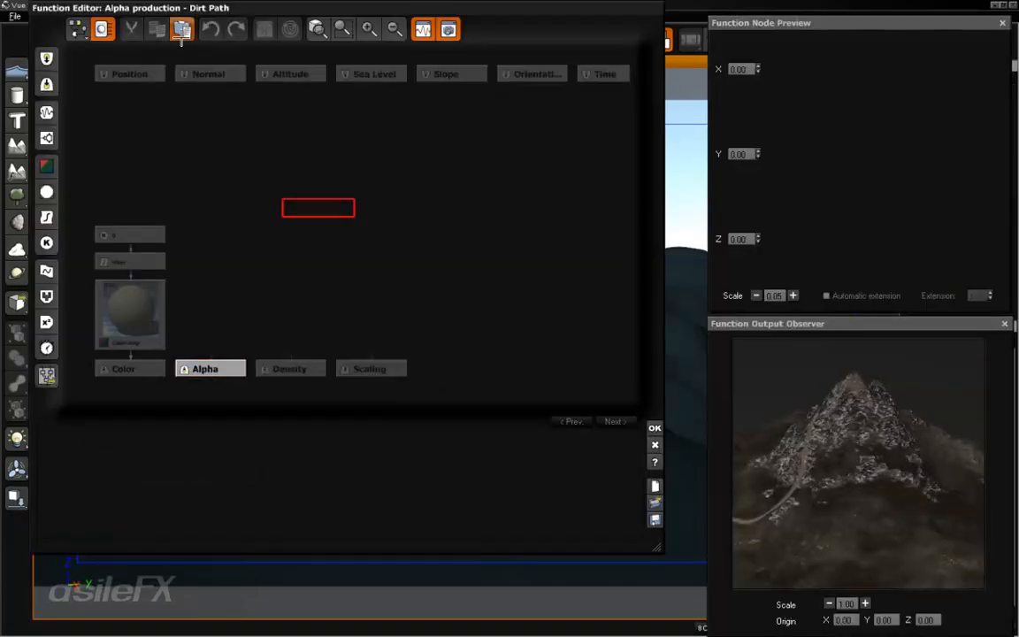
click(341, 251)
click(312, 214)
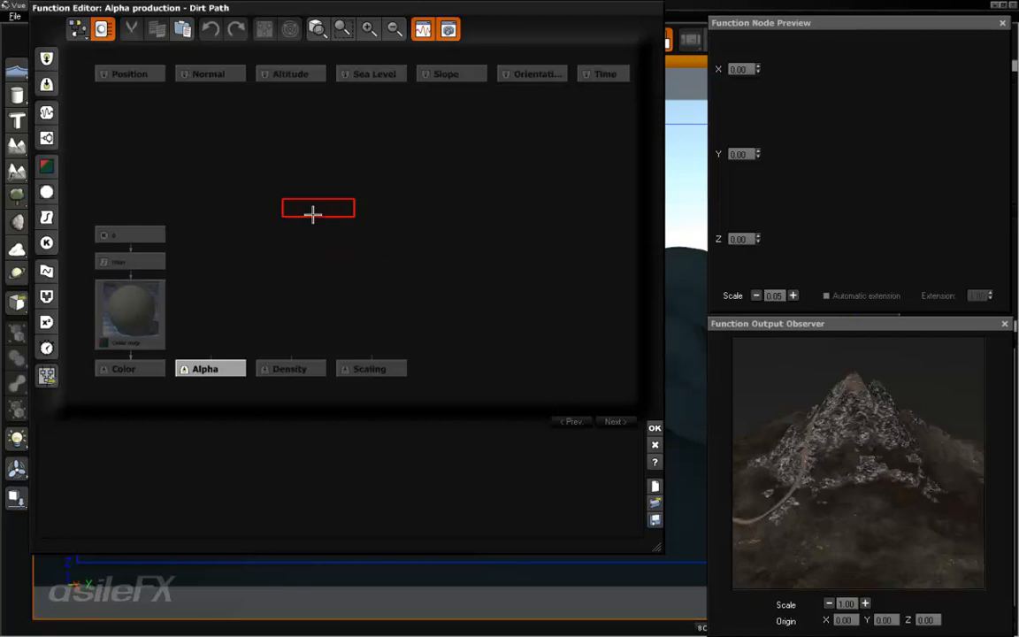
click(47, 191)
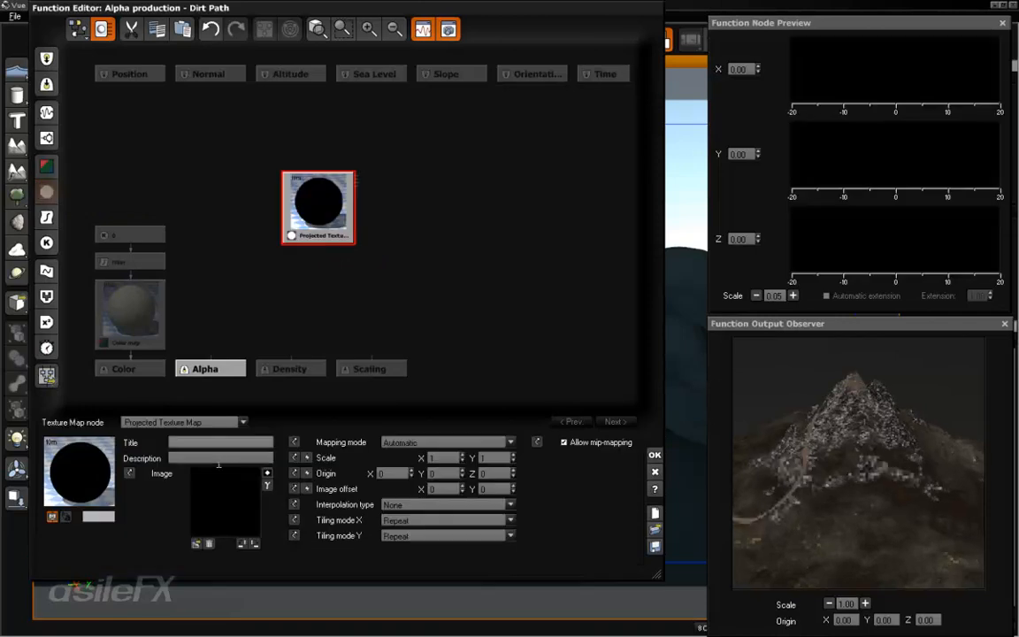
click(190, 422)
click(212, 472)
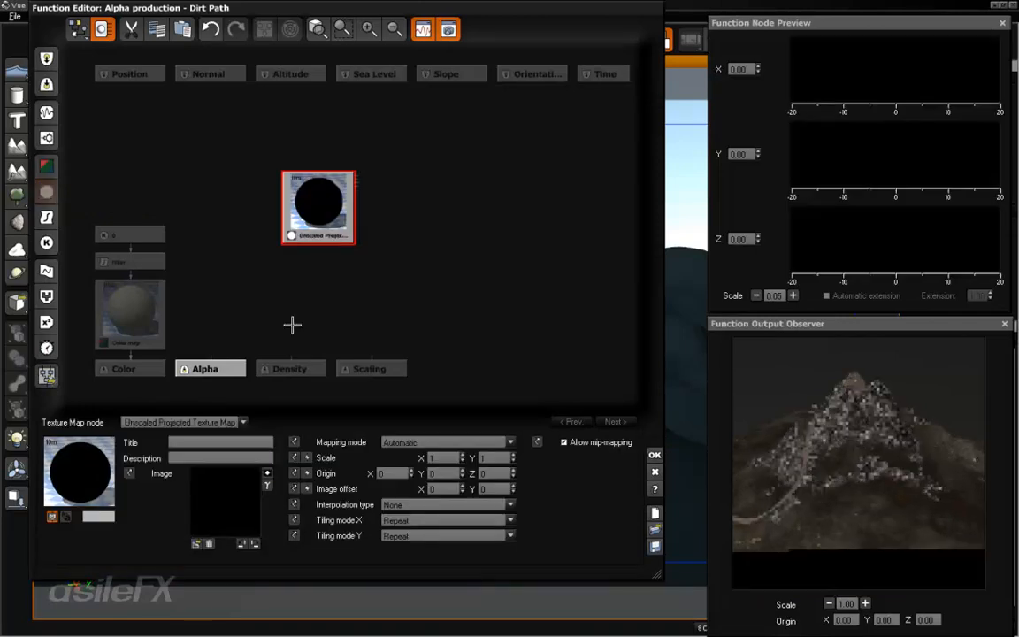
drag(329, 215, 221, 268)
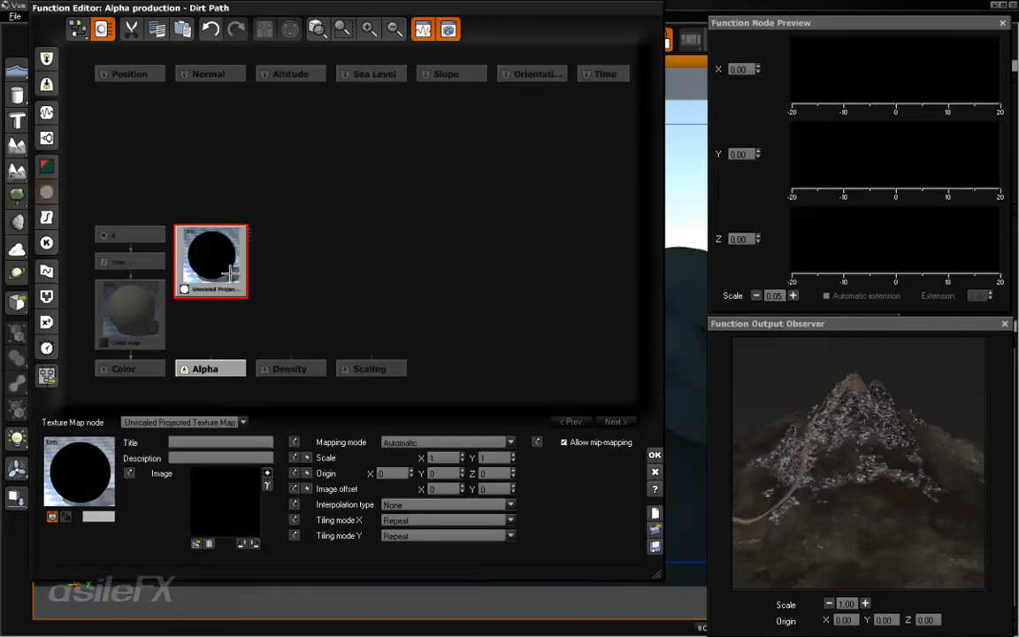
Step: Load the DirtPath_Edited picture from the Forest_Captured folder into the new texture map node
click(198, 544)
click(263, 602)
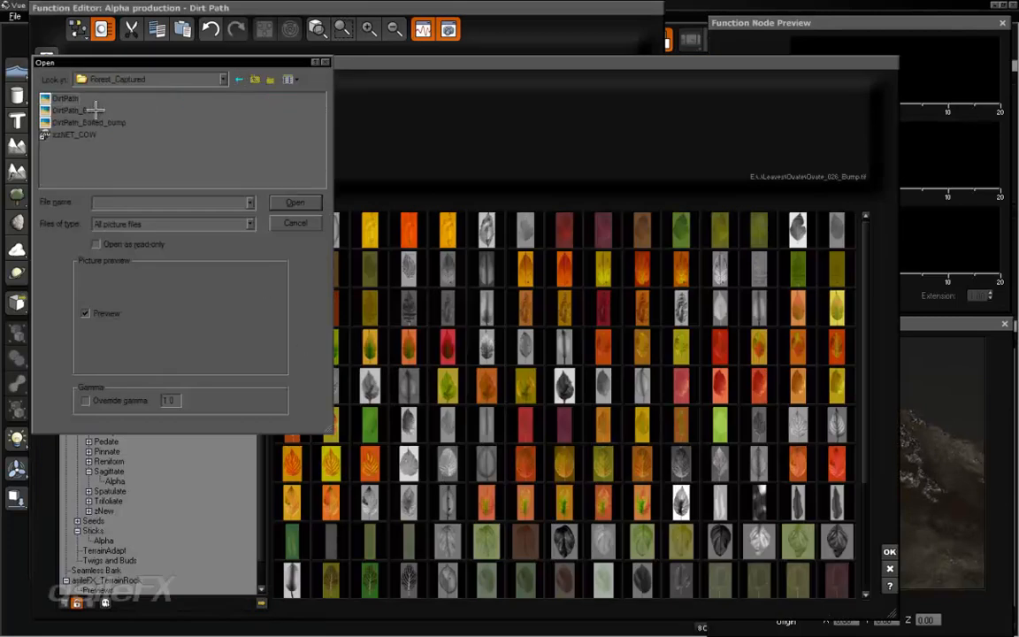
double_click(96, 109)
click(108, 398)
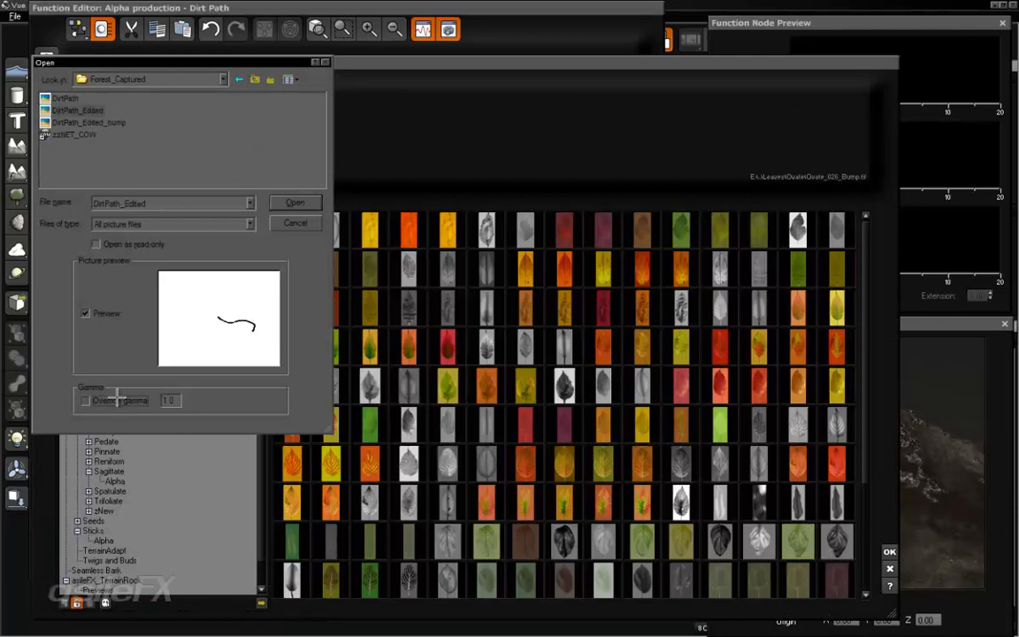
click(294, 203)
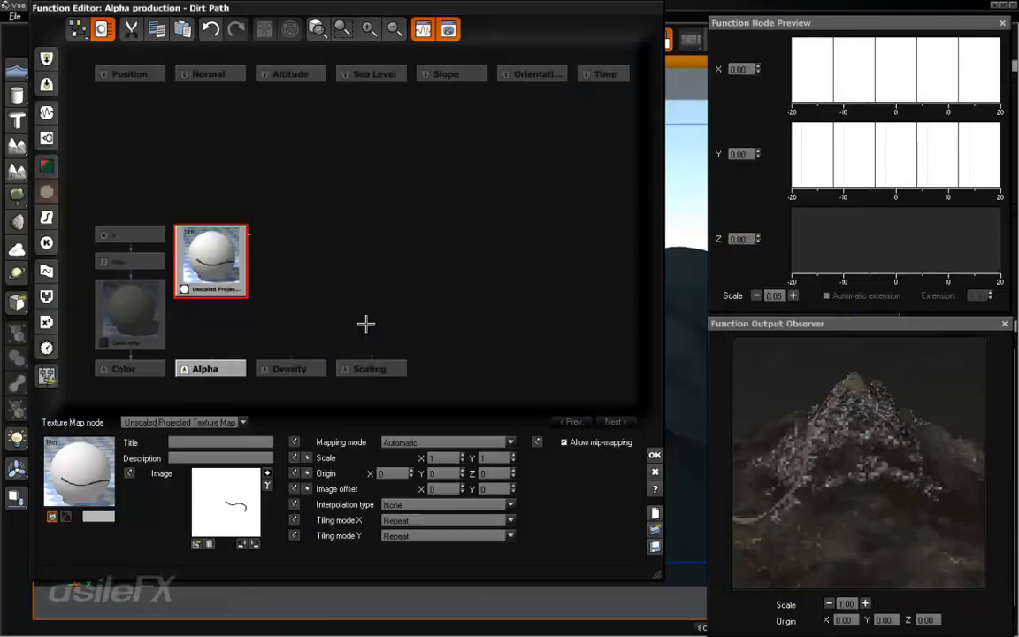
Step: Connect the texture map node to the Alpha output, accept the function and preview the EcoSystem population
drag(211, 359, 212, 289)
click(249, 310)
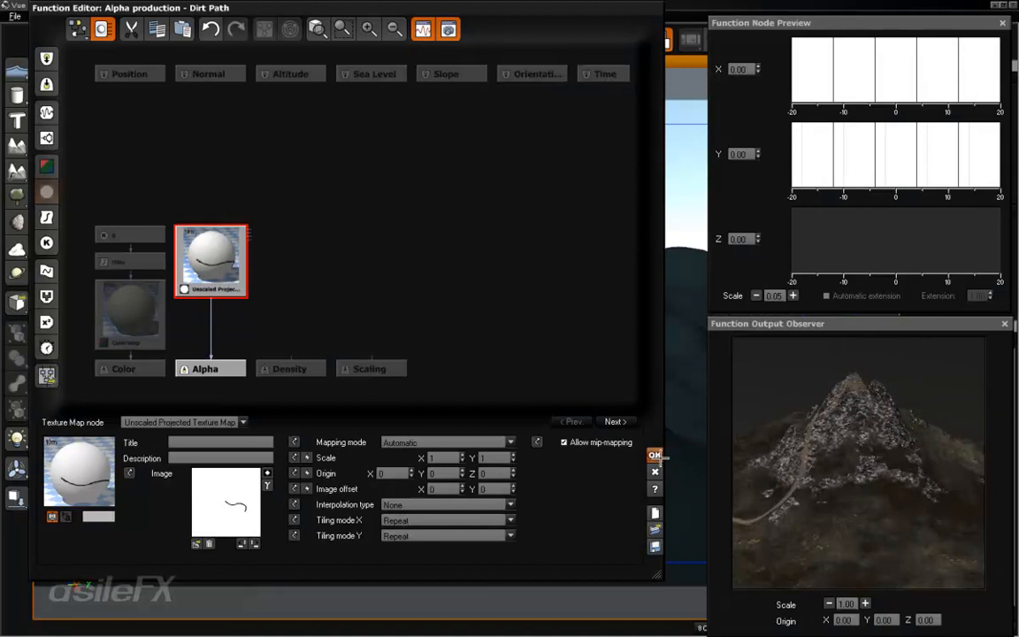
click(654, 456)
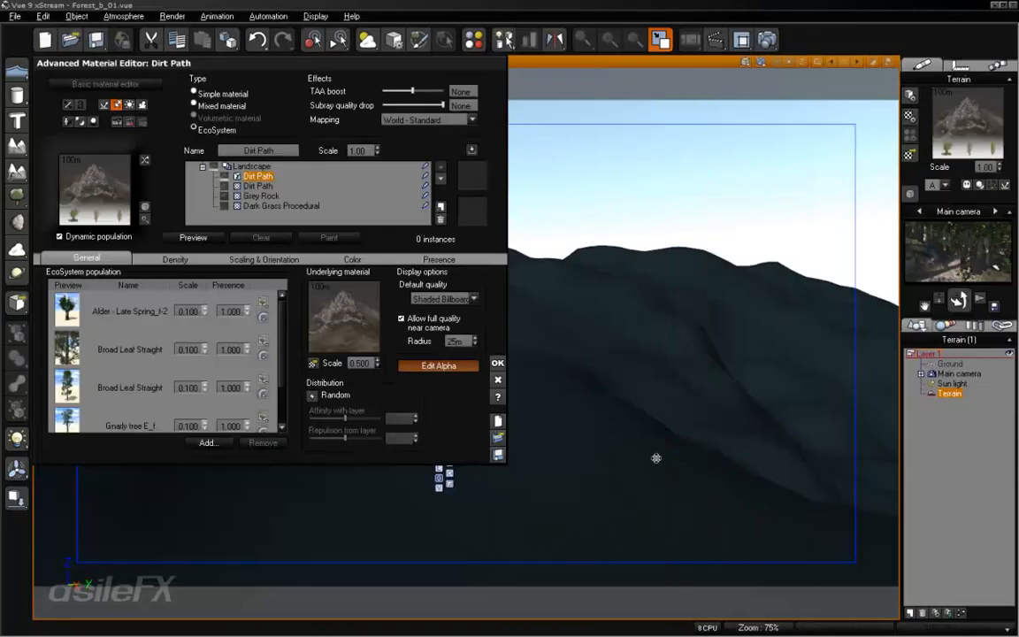
click(205, 237)
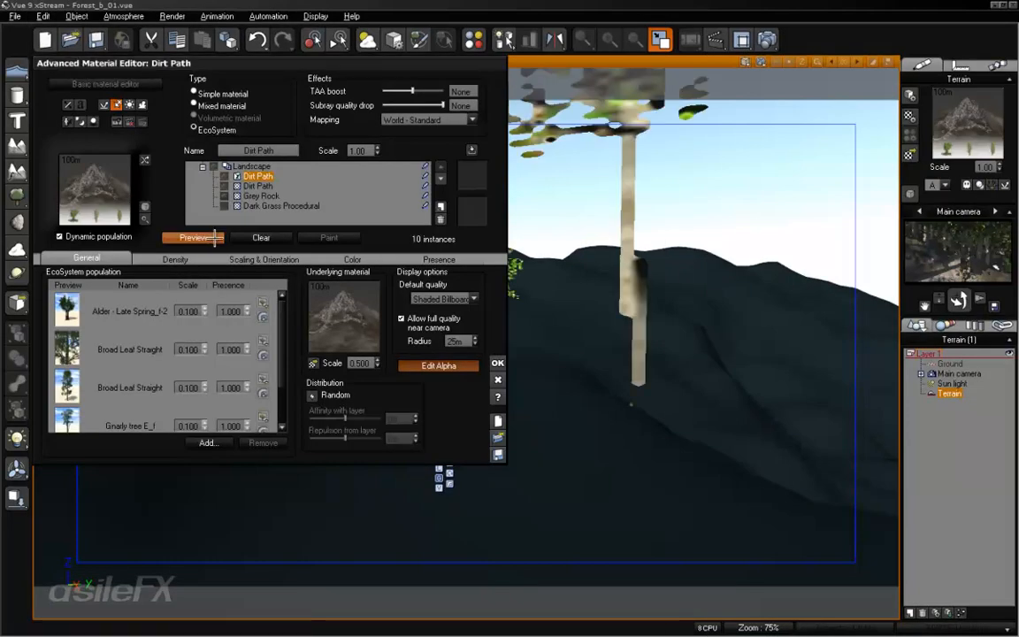
Step: Invert the path picture in the EcoSystem's alpha function and preview the tree population again
click(452, 365)
click(267, 474)
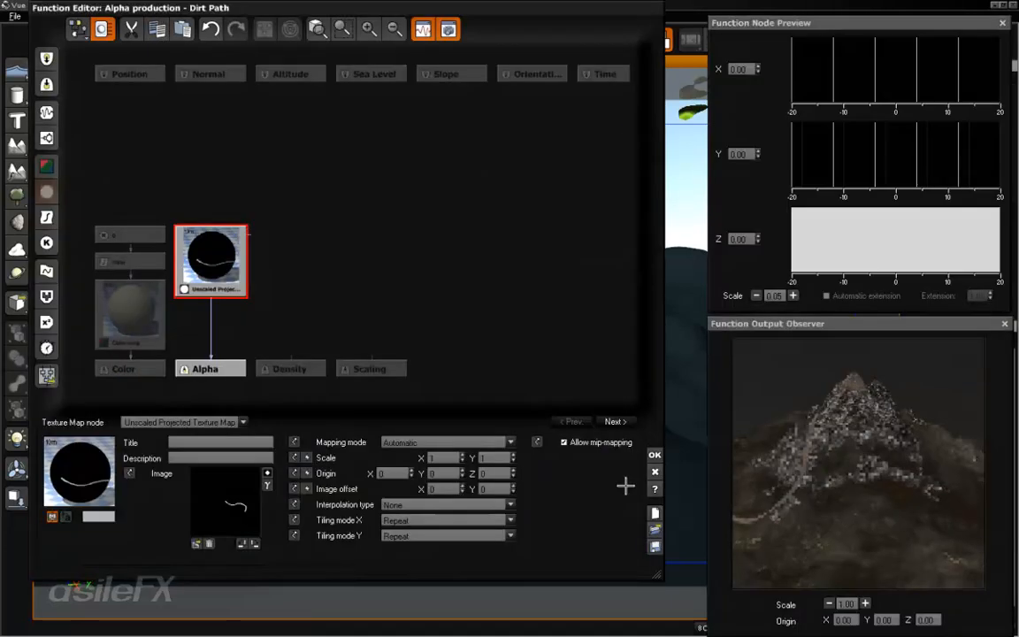
click(654, 455)
click(192, 237)
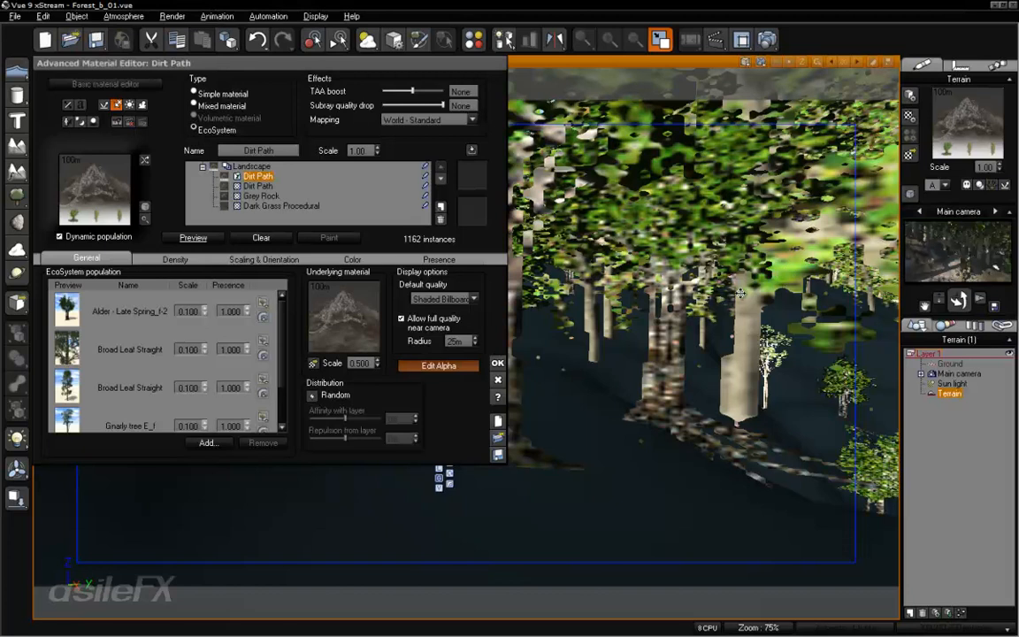
Step: Set the EcoSystem's sampling quality boost to 2, refresh the population preview and accept the material
click(177, 259)
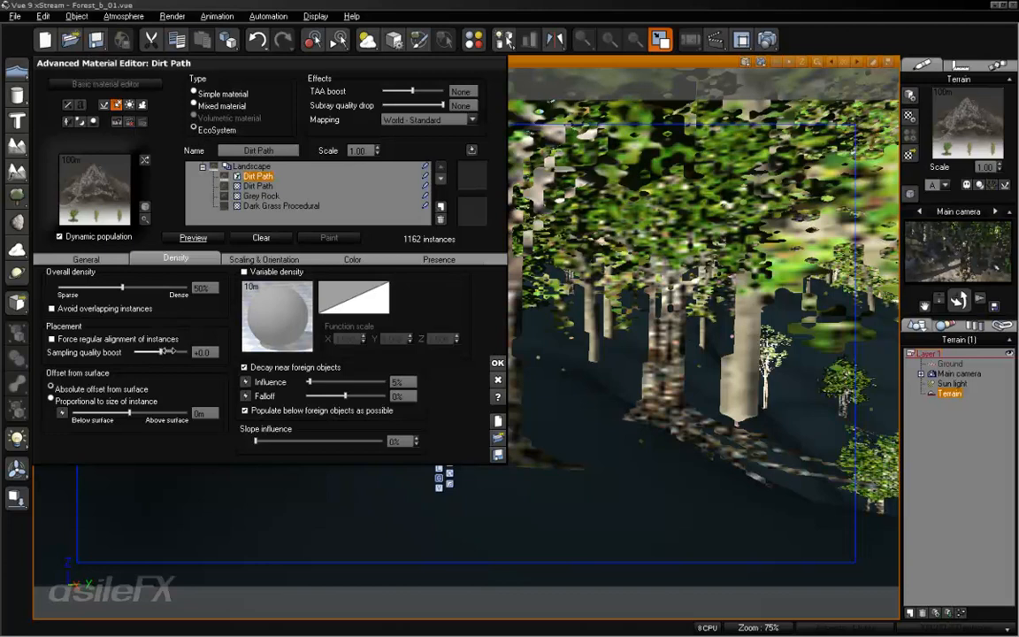
click(204, 352)
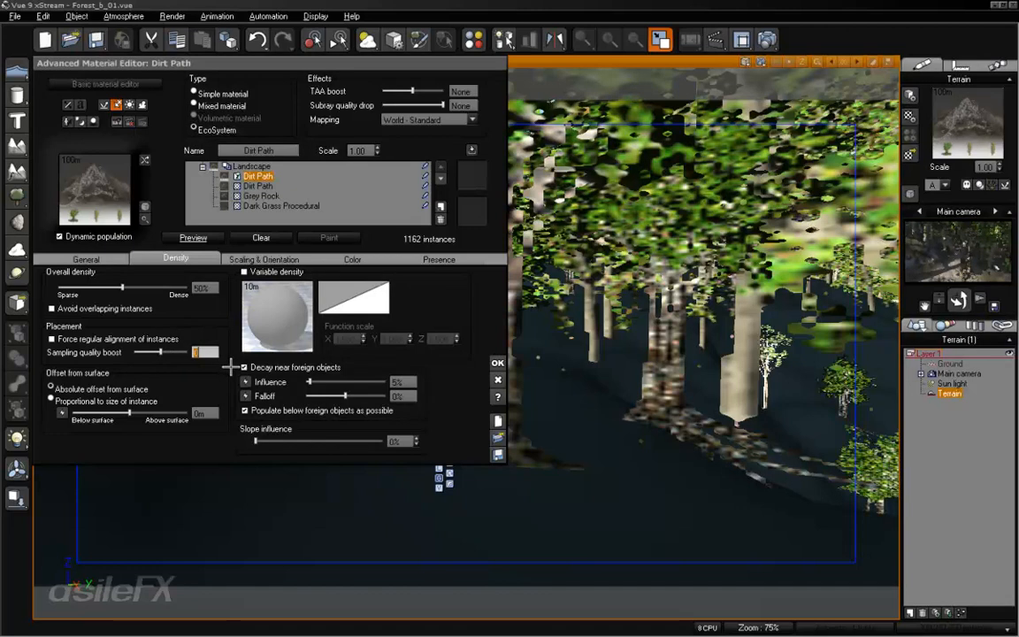
text(2)
key(Return)
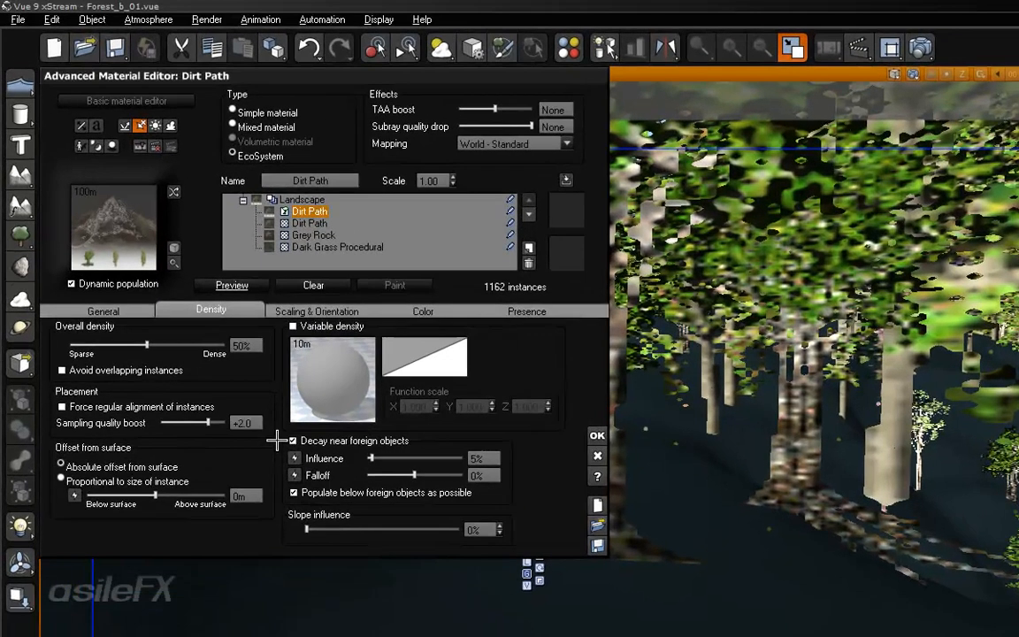
click(251, 283)
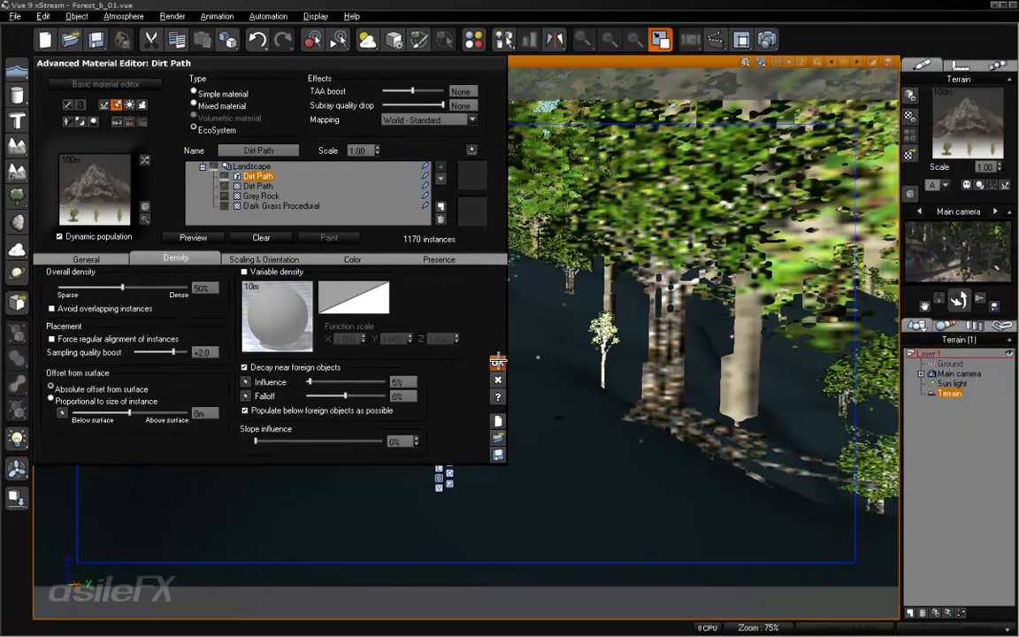
click(598, 435)
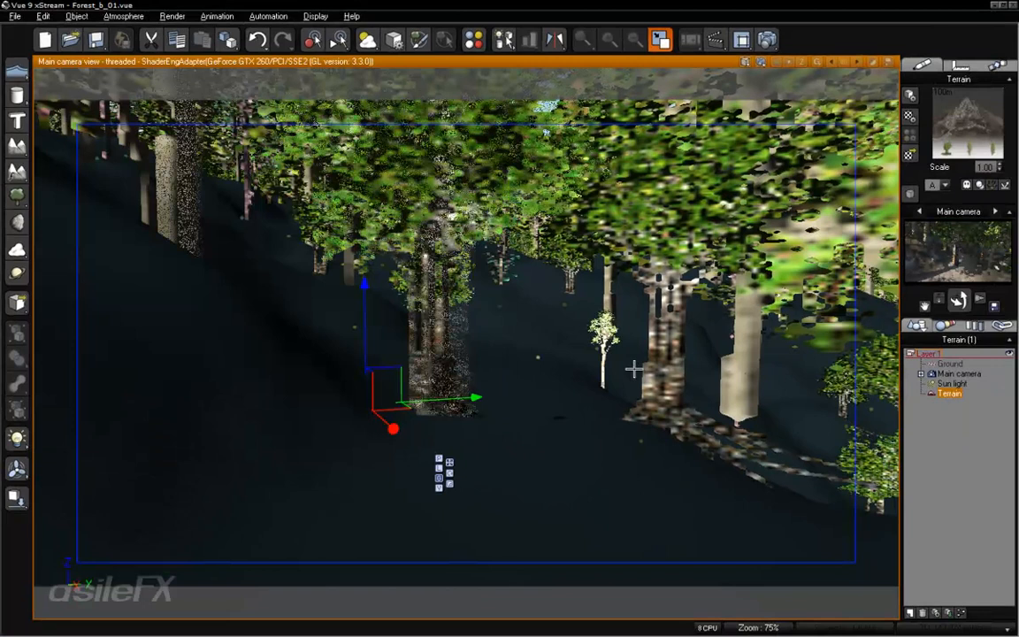
Step: Open the terrain's material for editing and show the general population settings of its Dirt Path EcoSystem layer
right_click(963, 101)
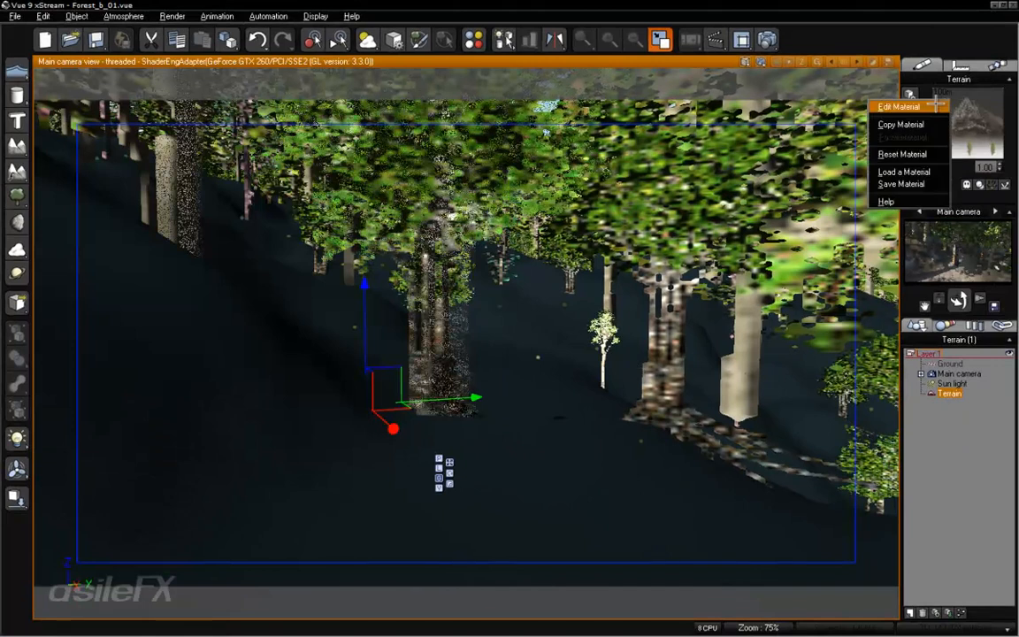
click(933, 108)
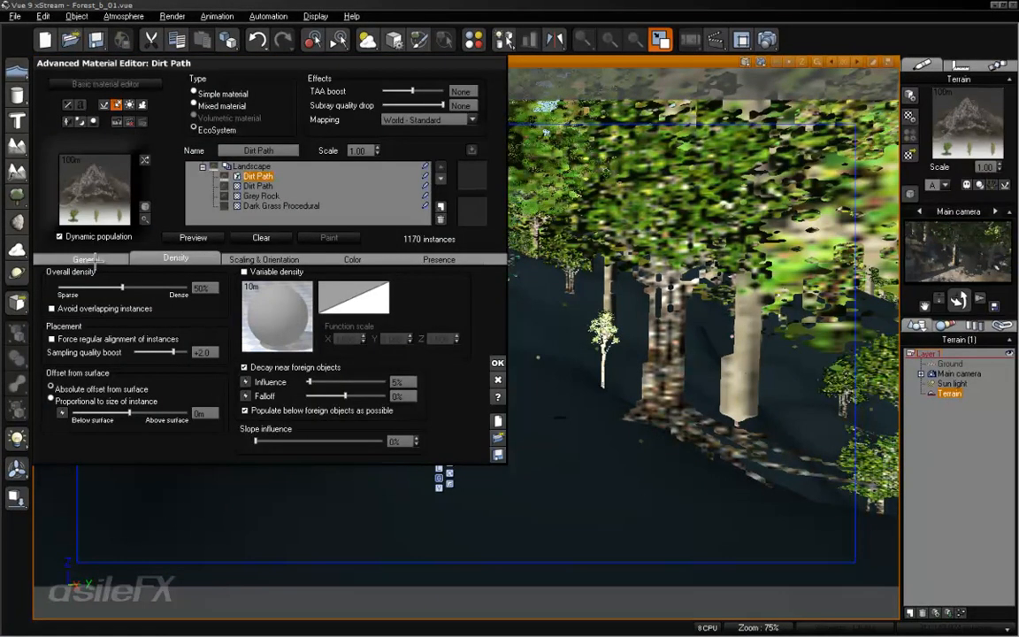
click(86, 258)
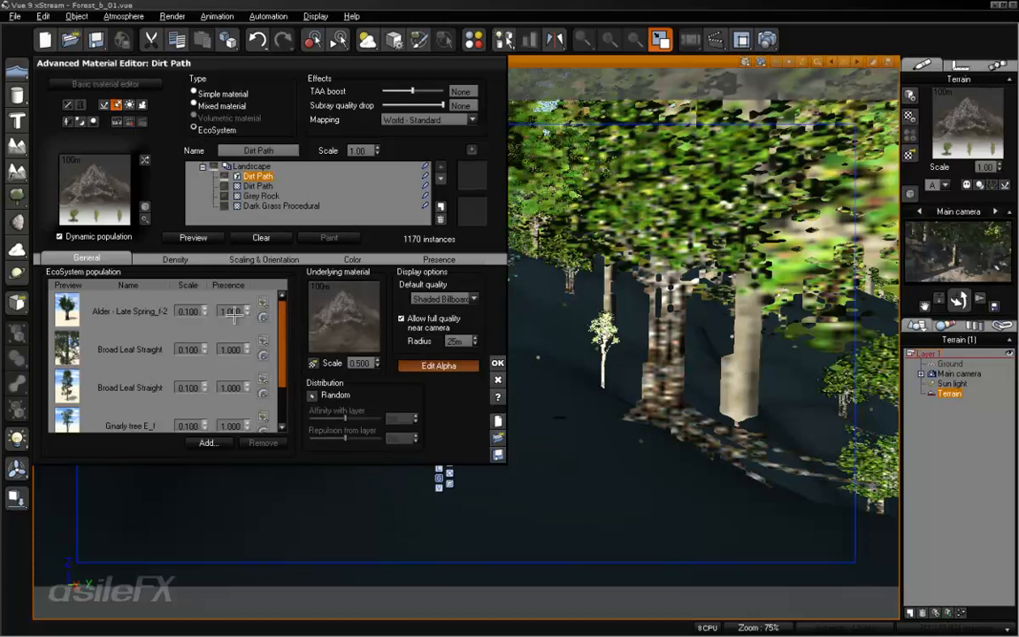
Step: Try a static population with dynamic population turned off, then restore dynamic population and preview it again
click(82, 234)
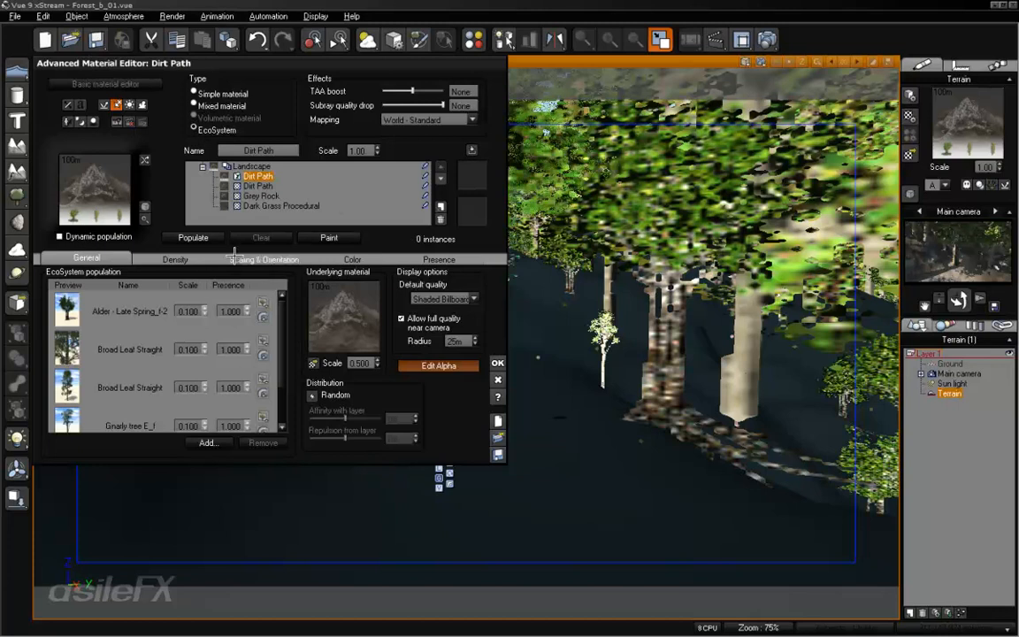
click(193, 237)
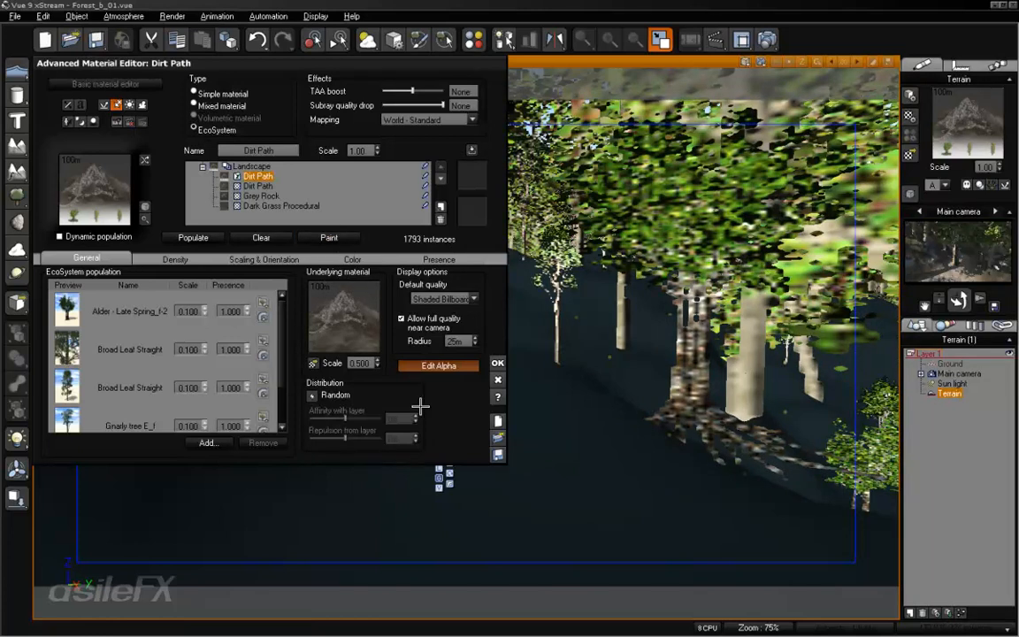
click(59, 237)
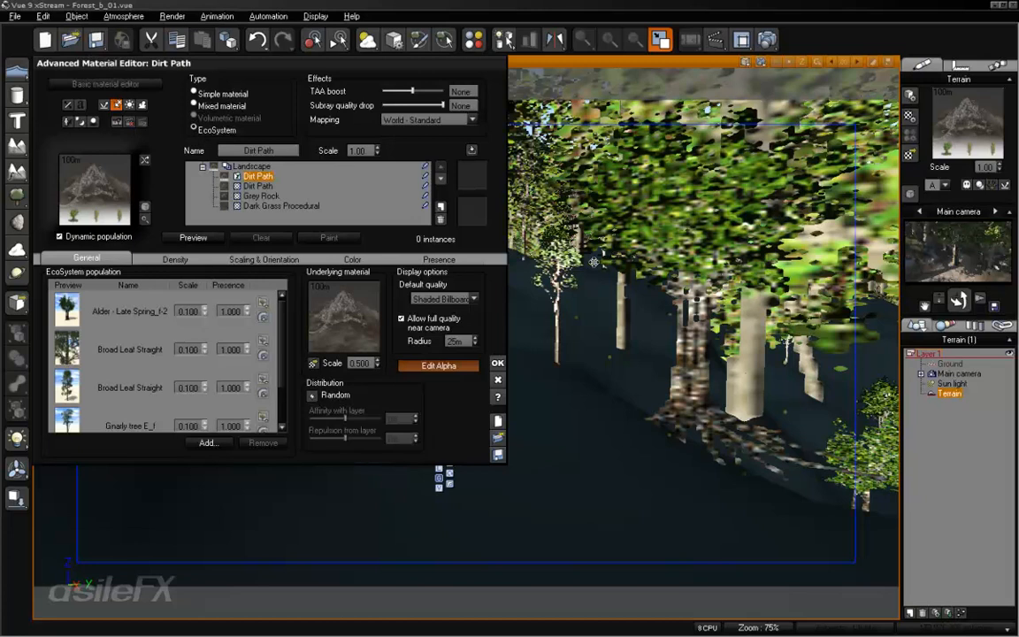
click(193, 238)
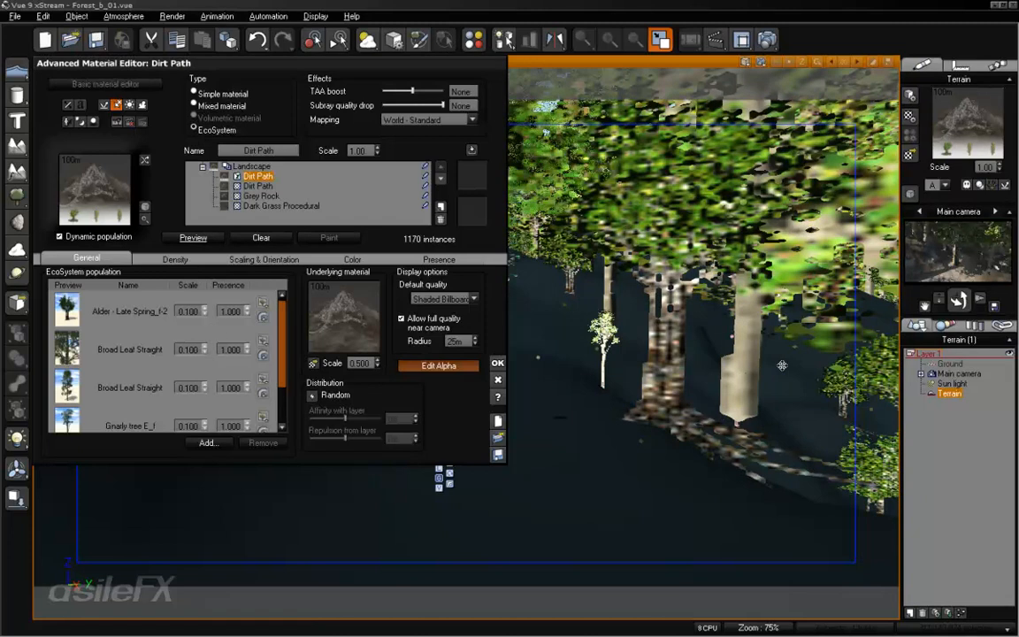
Step: Set the scale to 0.3 for the Alder, 0.2 for the Gnarly tree and 0.3 for the Rural Maple, and preview the population
drag(284, 330, 285, 373)
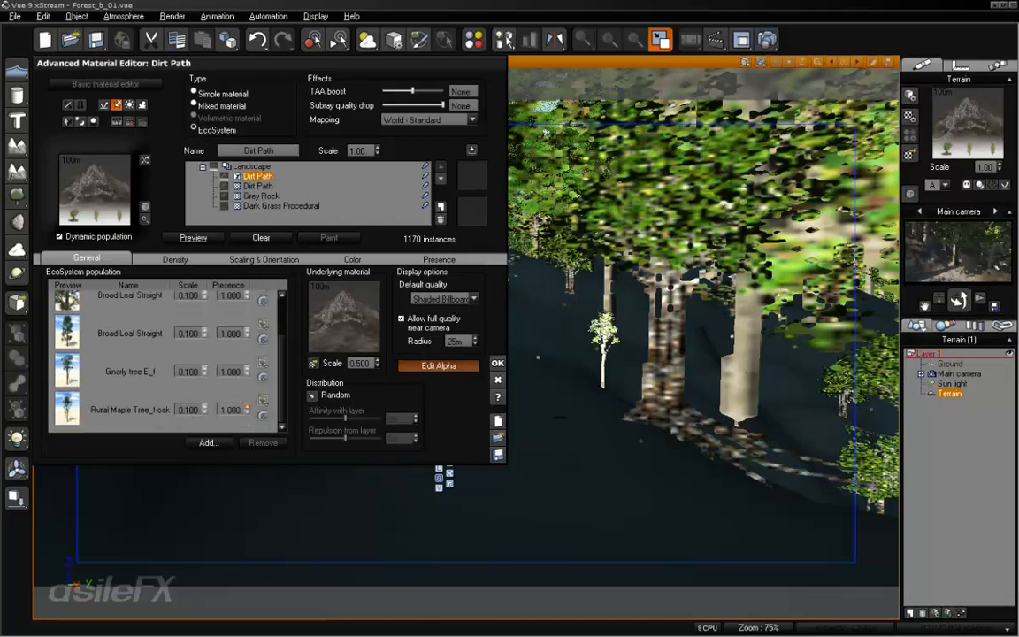
scroll(277, 362, up, 2)
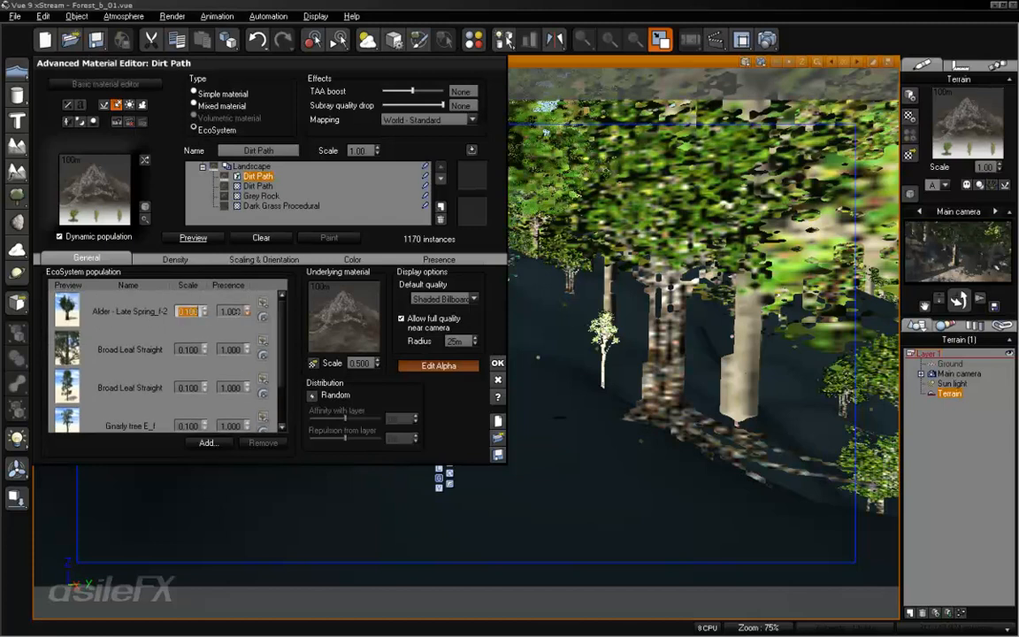
click(189, 312)
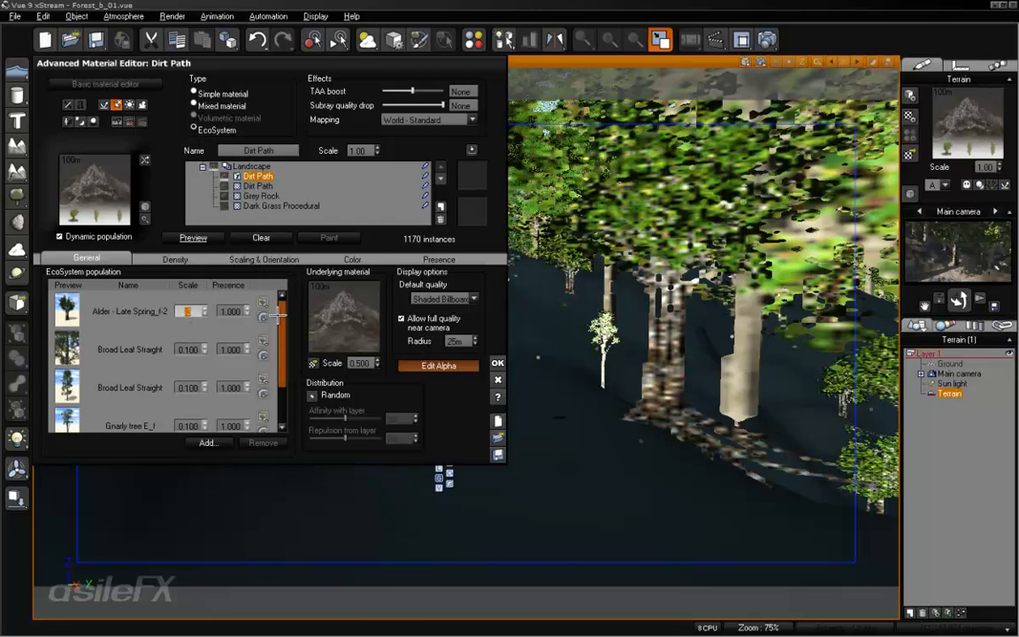
drag(279, 315, 278, 352)
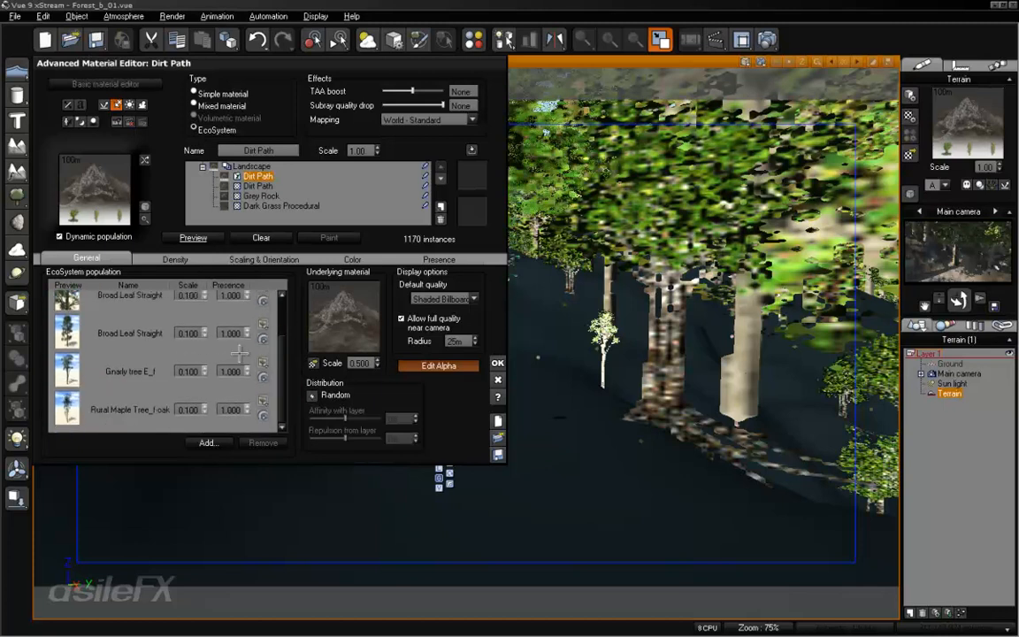
click(193, 410)
text(.3)
click(192, 373)
text(.2)
click(192, 334)
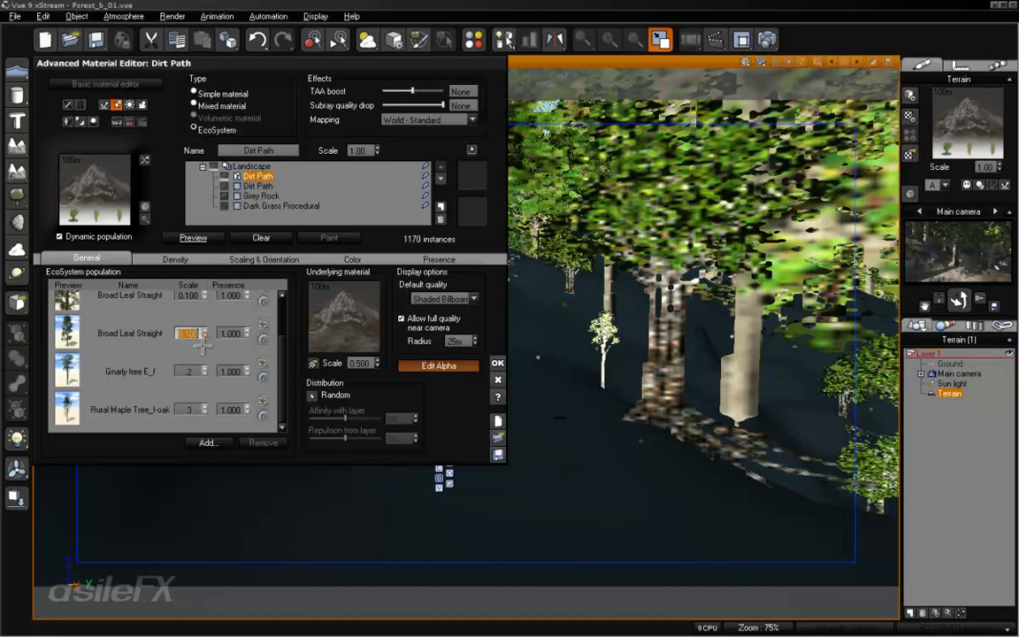
drag(287, 346, 289, 312)
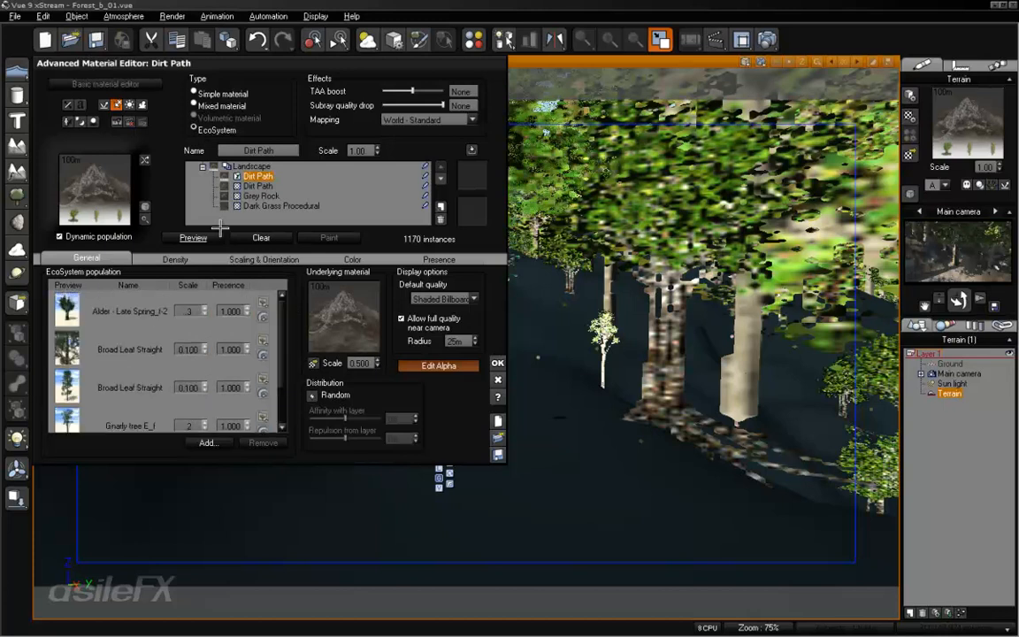
click(194, 237)
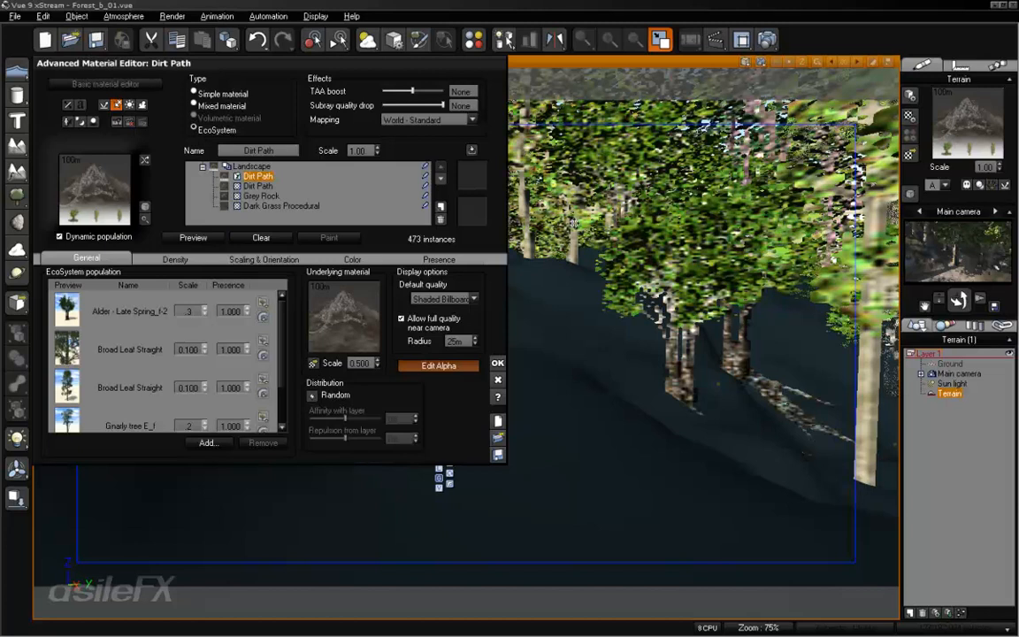
Step: Try a scale of 0.6 for the Alder tree and preview the population
click(188, 311)
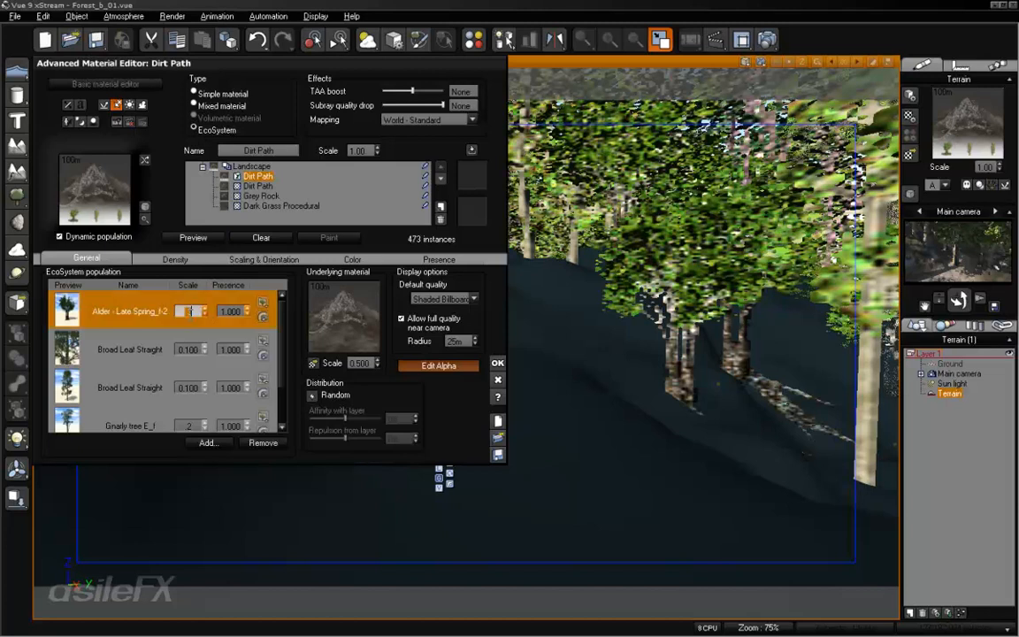
text(6)
click(193, 237)
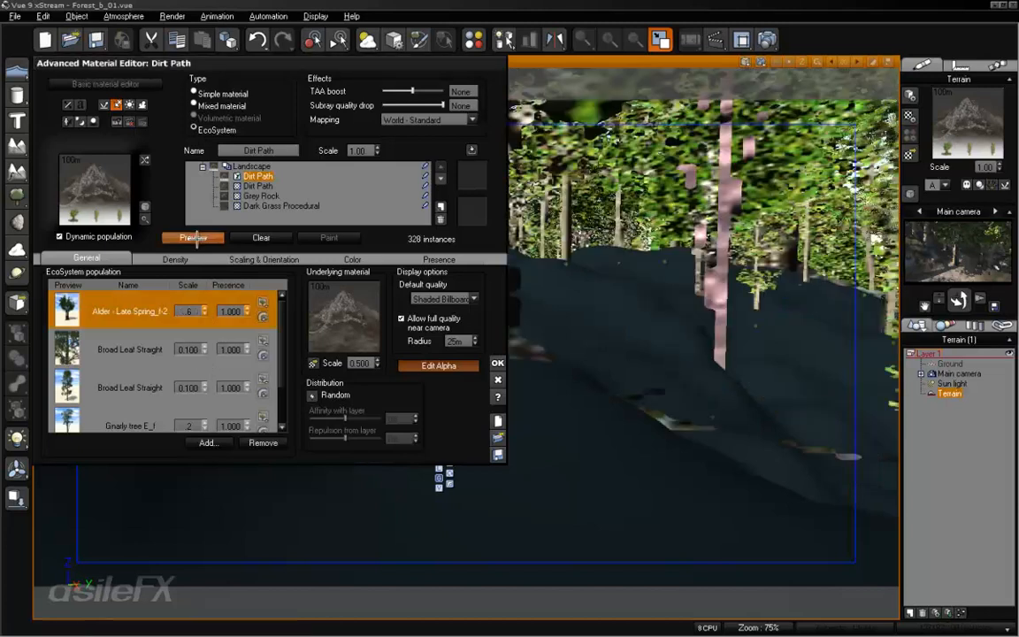
Step: Set the Alder tree's scale to 0.4, preview the population and accept the material
text(4)
click(192, 237)
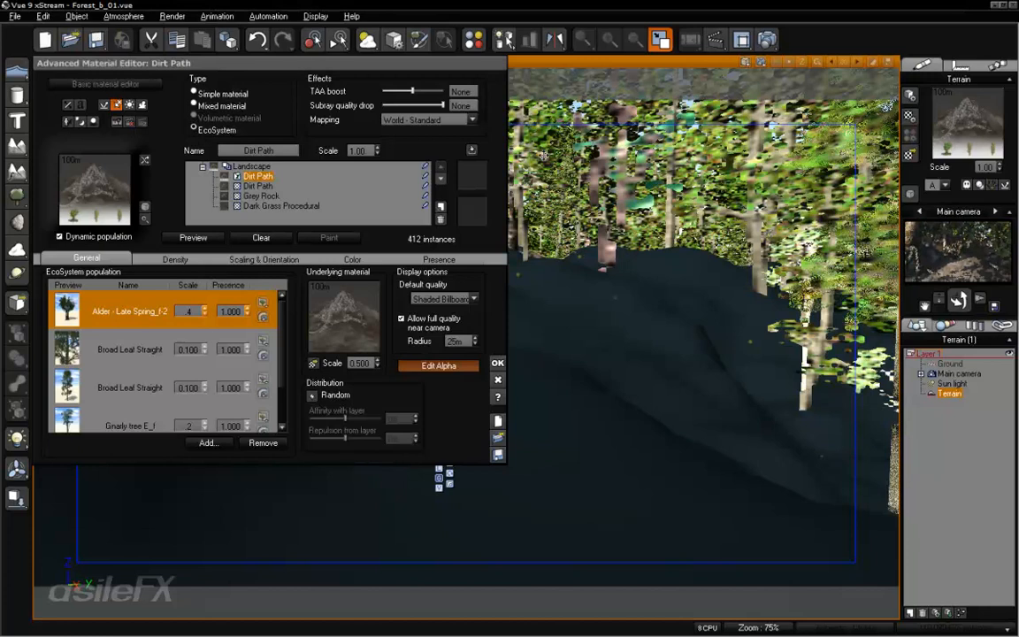
drag(455, 60, 793, 102)
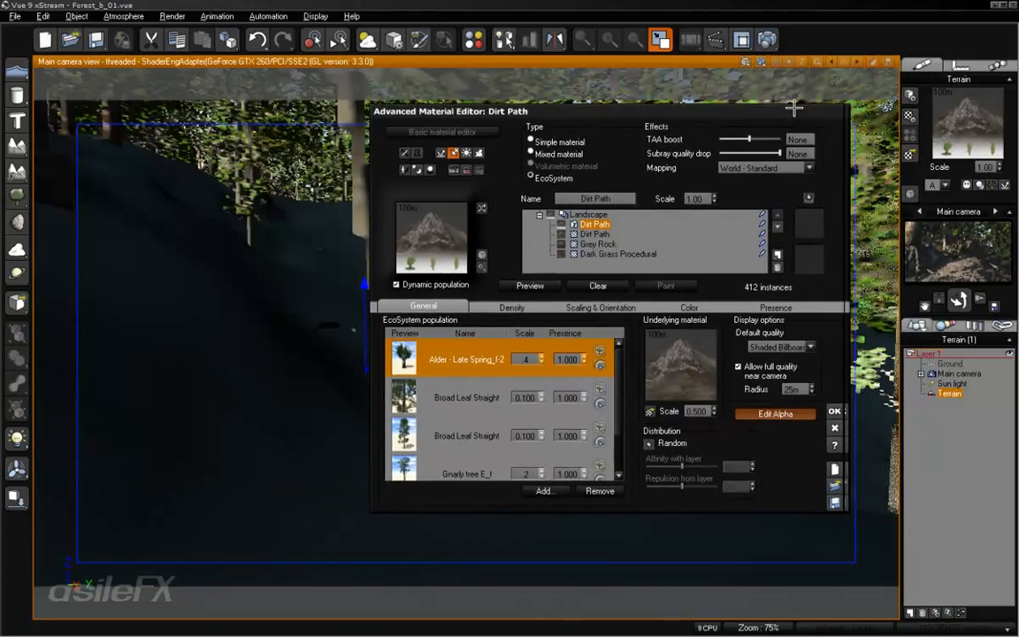
click(832, 412)
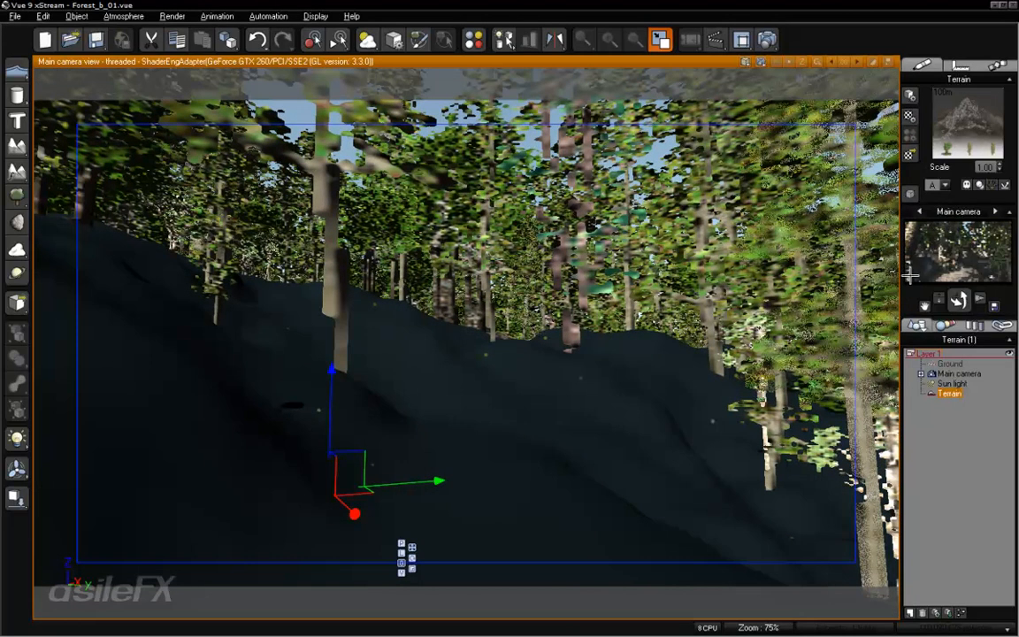
Step: Examine the distribution of the scaled trees on the terrain from above and through the main camera
mouse_move(451, 356)
right_down()
mouse_move(617, 355)
mouse_move(410, 354)
mouse_move(448, 349)
right_up()
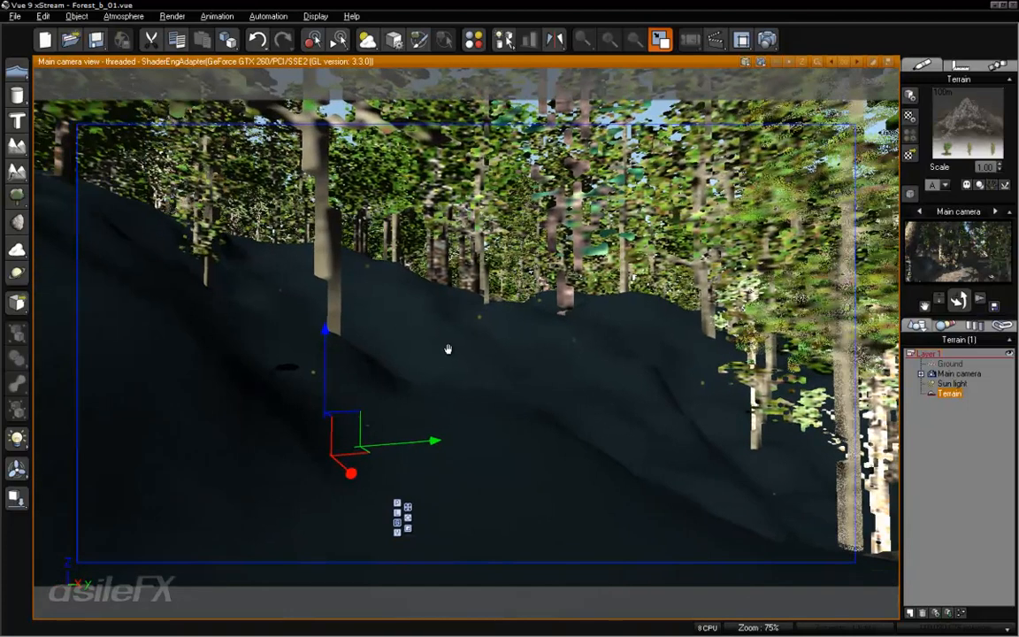
double_click(607, 61)
scroll(362, 187, up, 6)
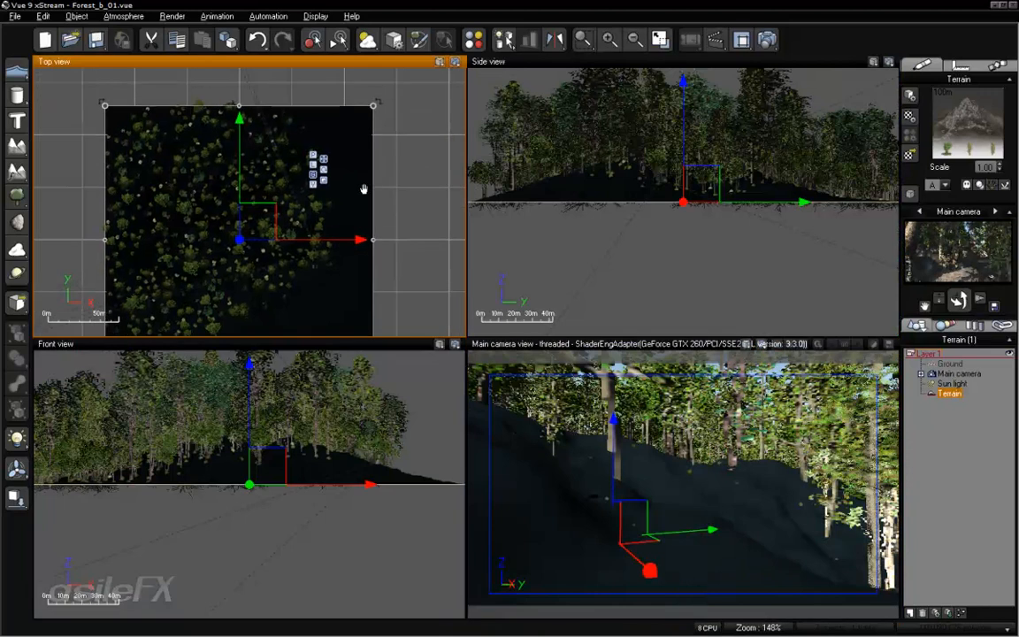
scroll(318, 211, down, 3)
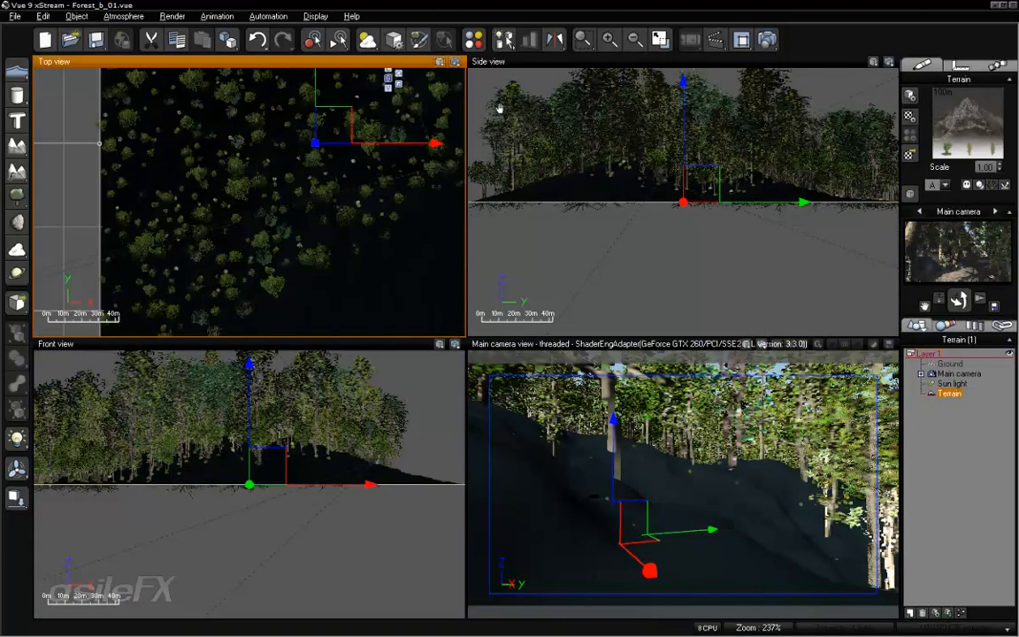
right_drag(390, 214, 339, 237)
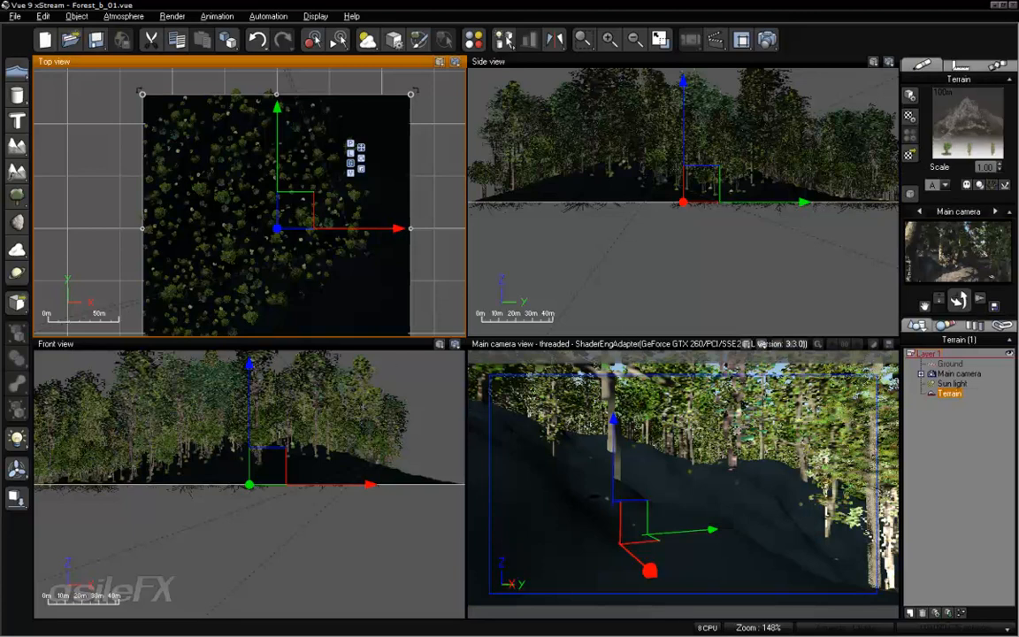
double_click(661, 344)
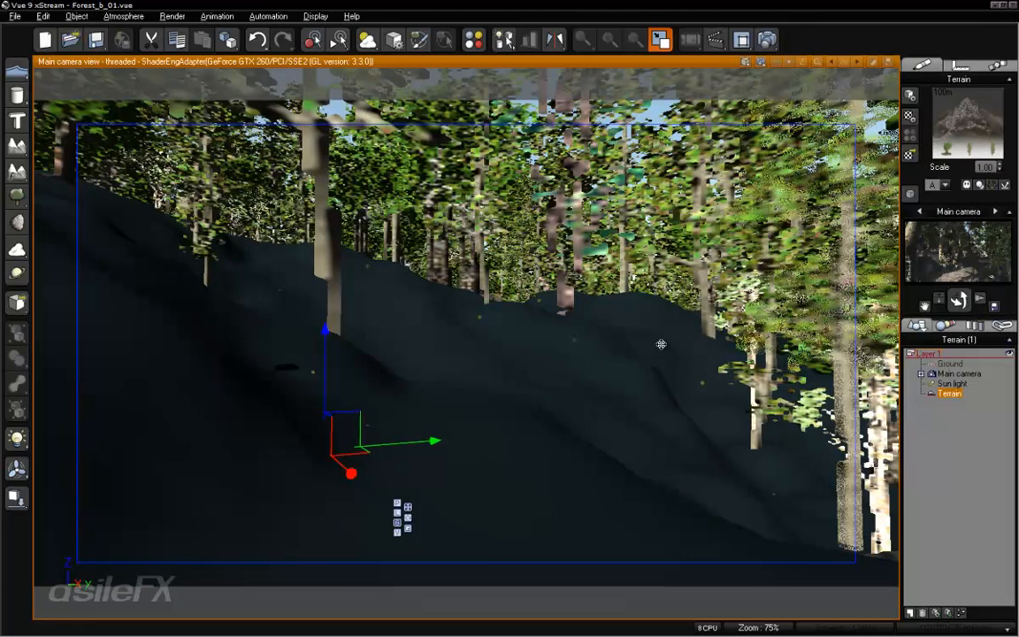
right_drag(663, 344, 668, 353)
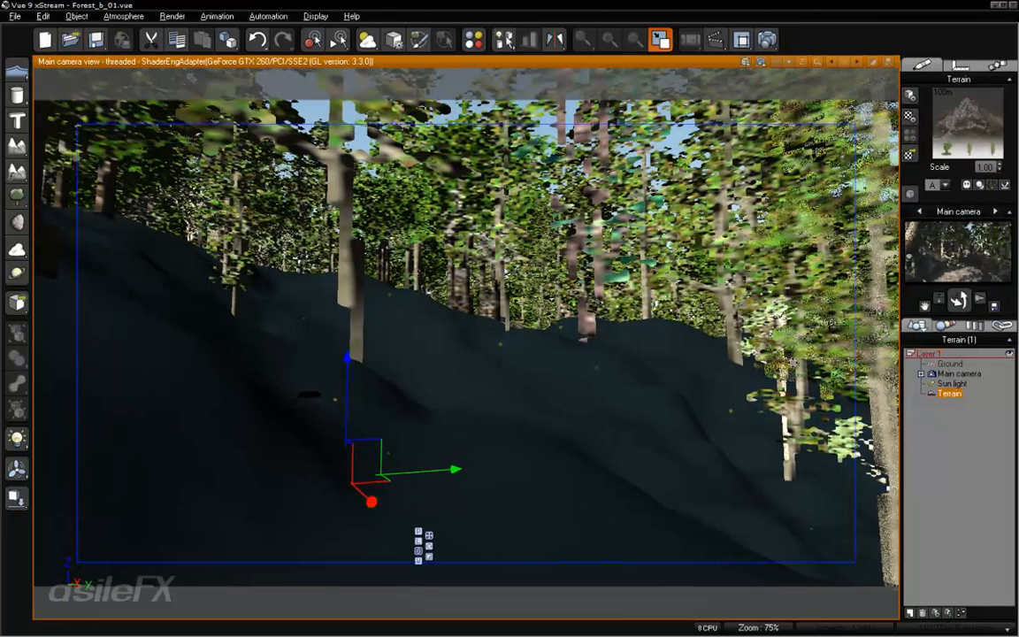
mouse_move(650, 472)
right_down()
mouse_move(676, 467)
mouse_move(650, 478)
right_up()
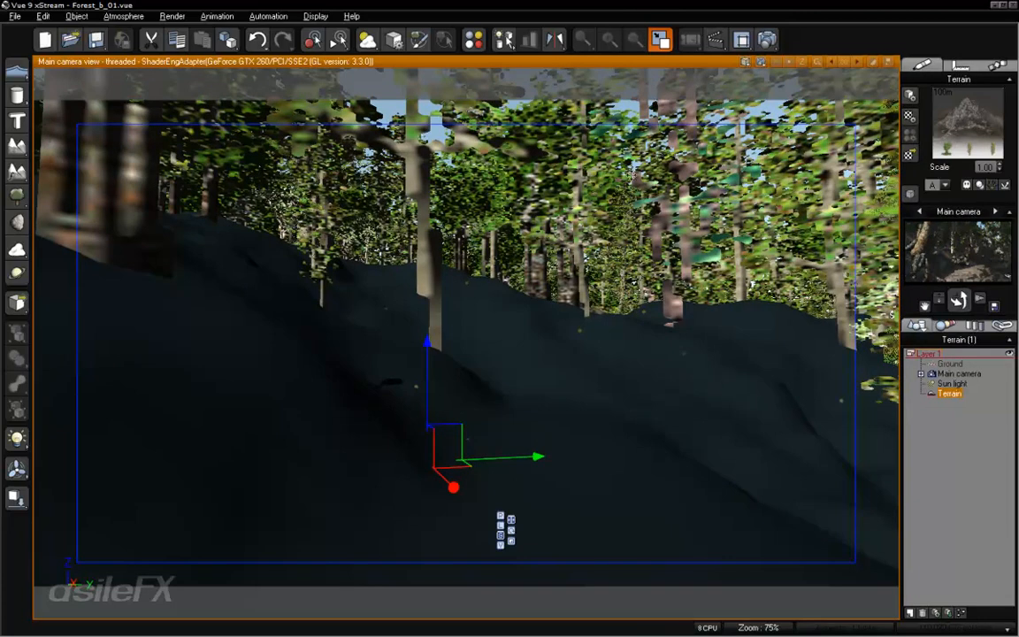
Step: Reopen the terrain's material and set the radius for full quality near the camera to 10 m
right_click(1014, 127)
click(920, 130)
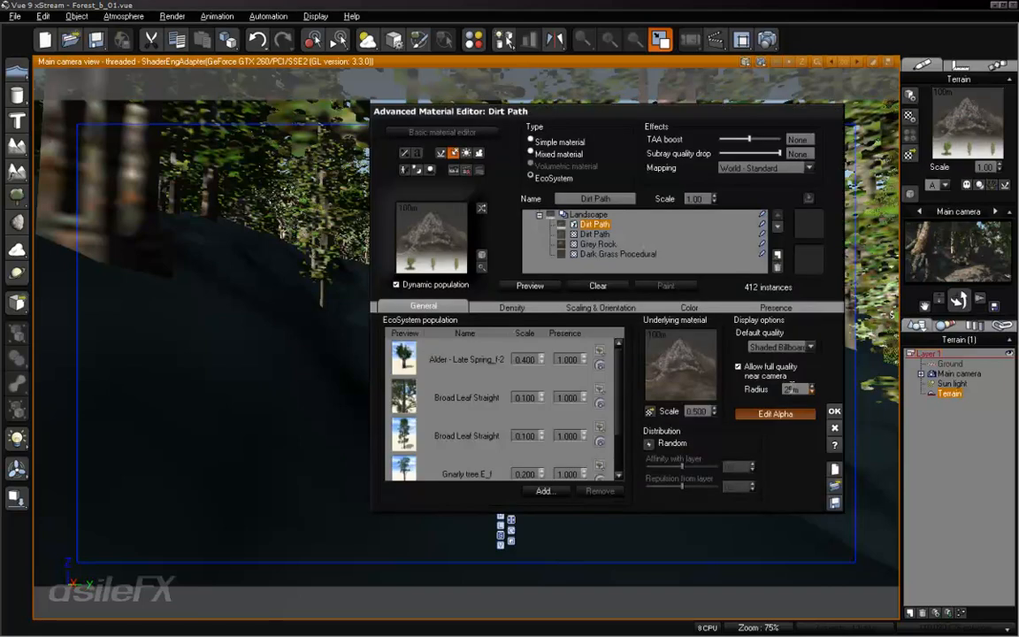
click(790, 389)
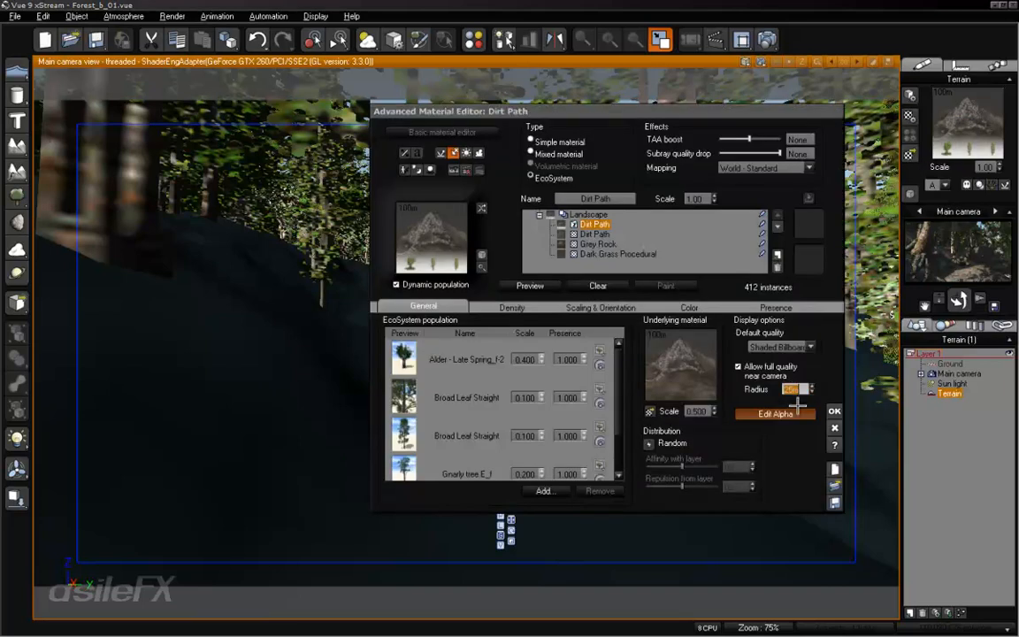
click(741, 115)
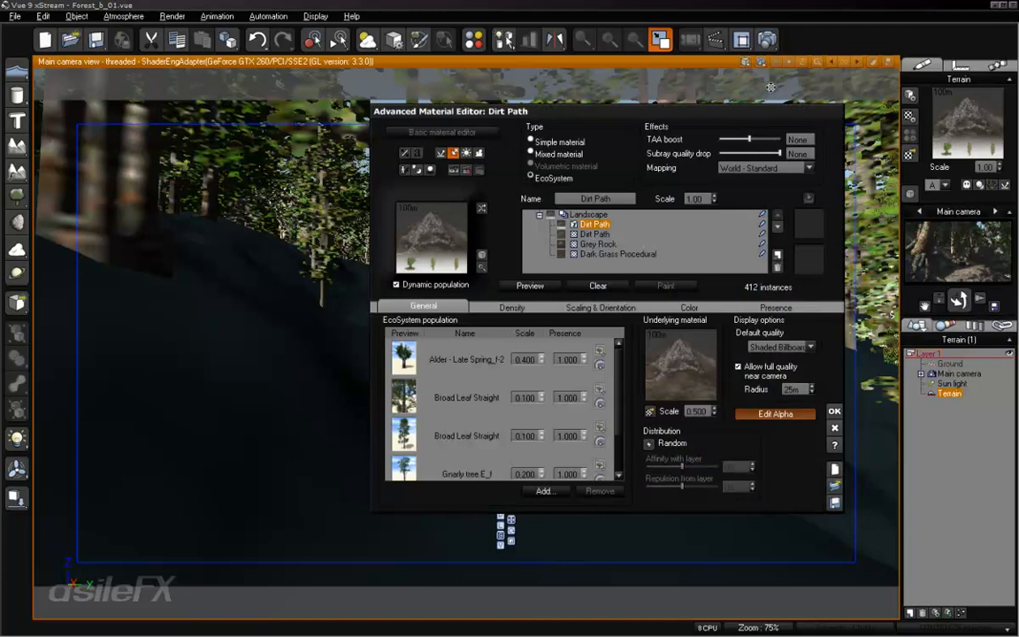
drag(778, 110, 832, 62)
click(847, 339)
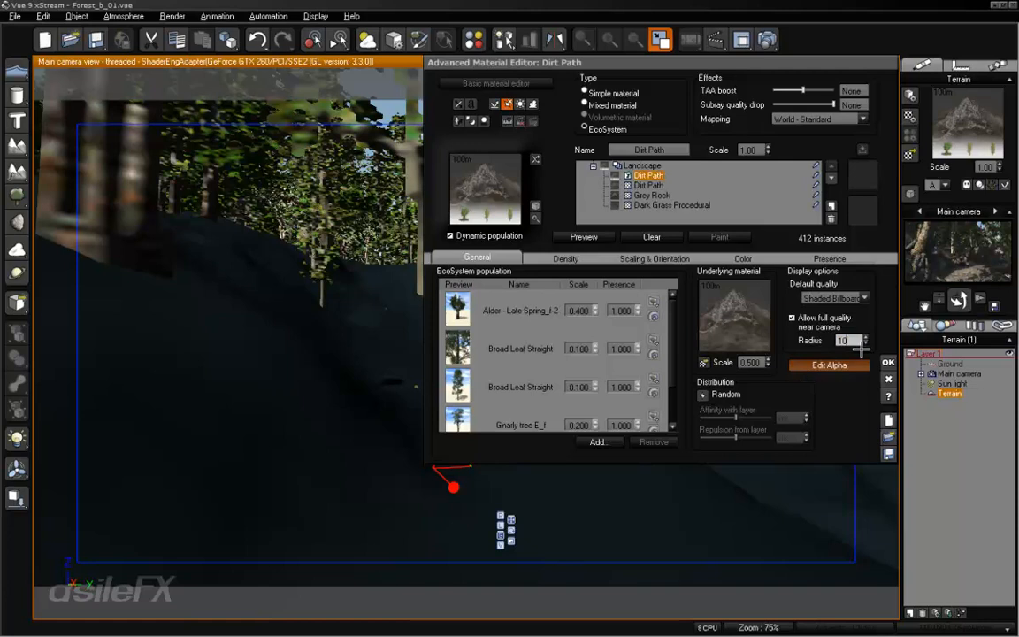
click(890, 338)
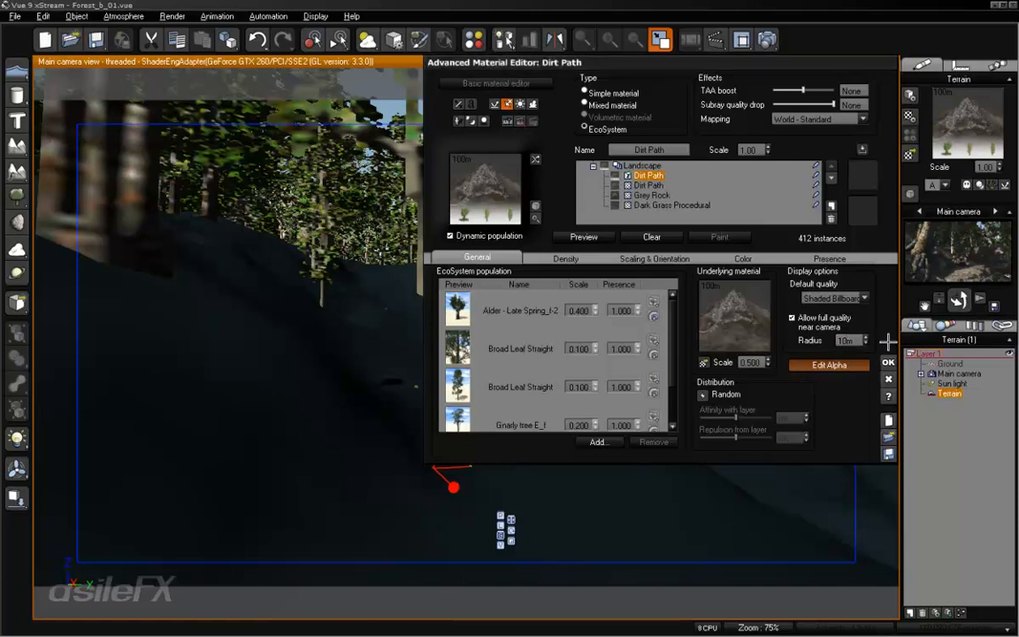
Step: Enable full-quality display near the camera for all five tree species in the EcoSystem population
click(654, 316)
click(653, 354)
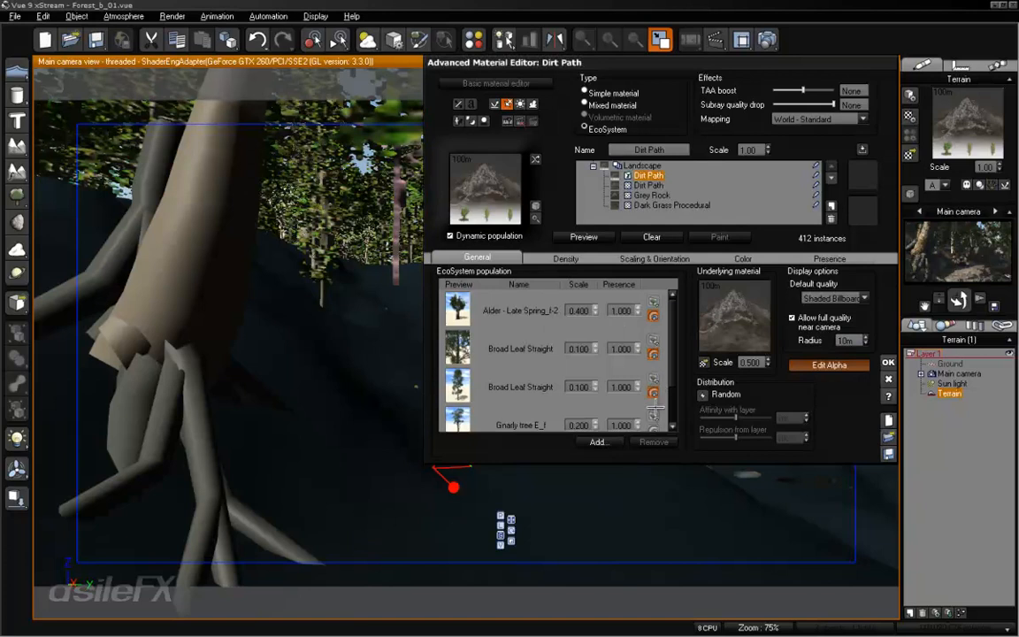
click(653, 392)
scroll(674, 366, down, 1)
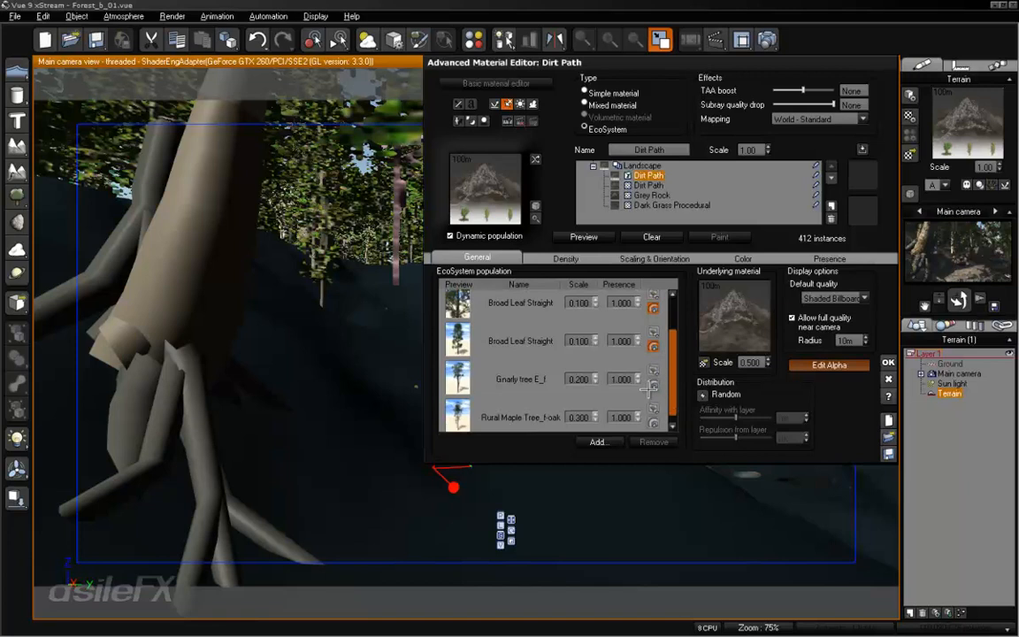
click(653, 381)
click(653, 418)
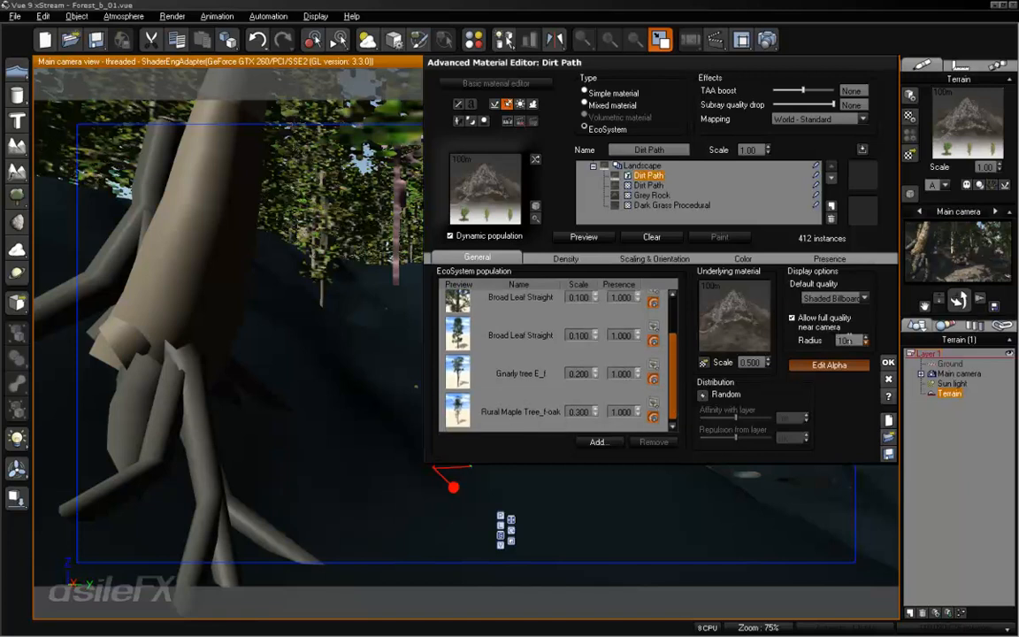
double_click(851, 339)
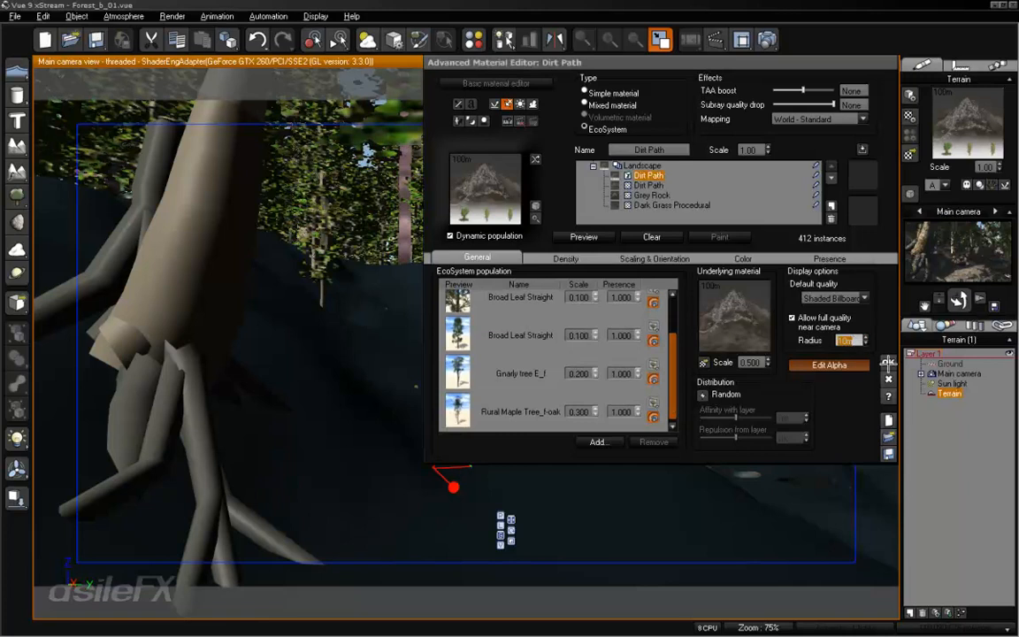
Step: Accept the terrain's material and look over the full-quality trees near the main camera
click(889, 363)
right_drag(786, 388, 734, 385)
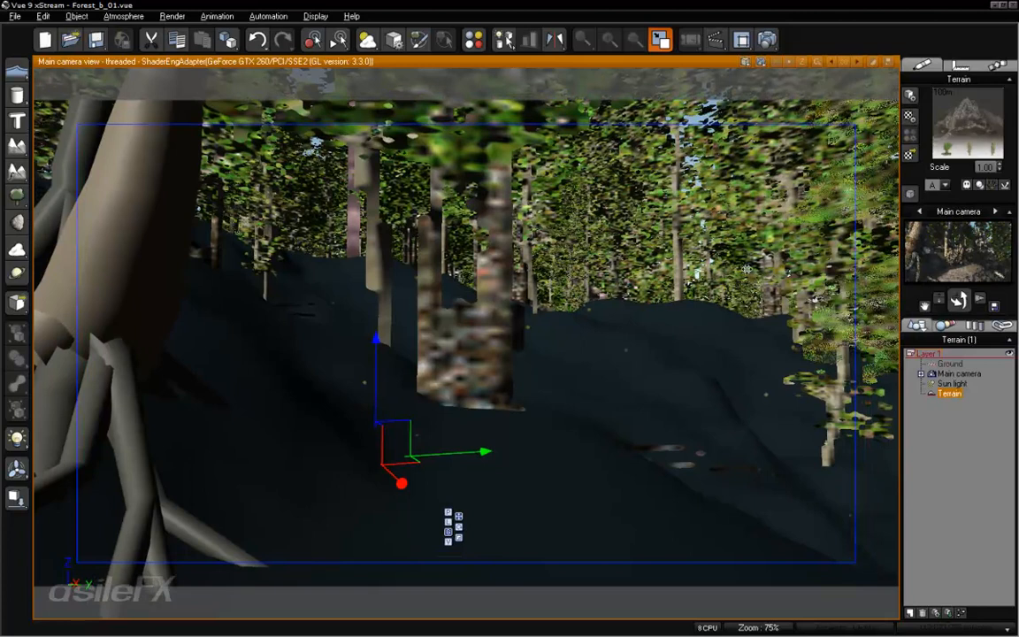
mouse_move(647, 387)
right_down()
mouse_move(559, 378)
mouse_move(610, 377)
mouse_move(655, 398)
mouse_move(676, 386)
mouse_move(654, 386)
right_up()
Step: Turn off full-quality display near the camera in the terrain's material, preview the population and accept the material
right_click(987, 105)
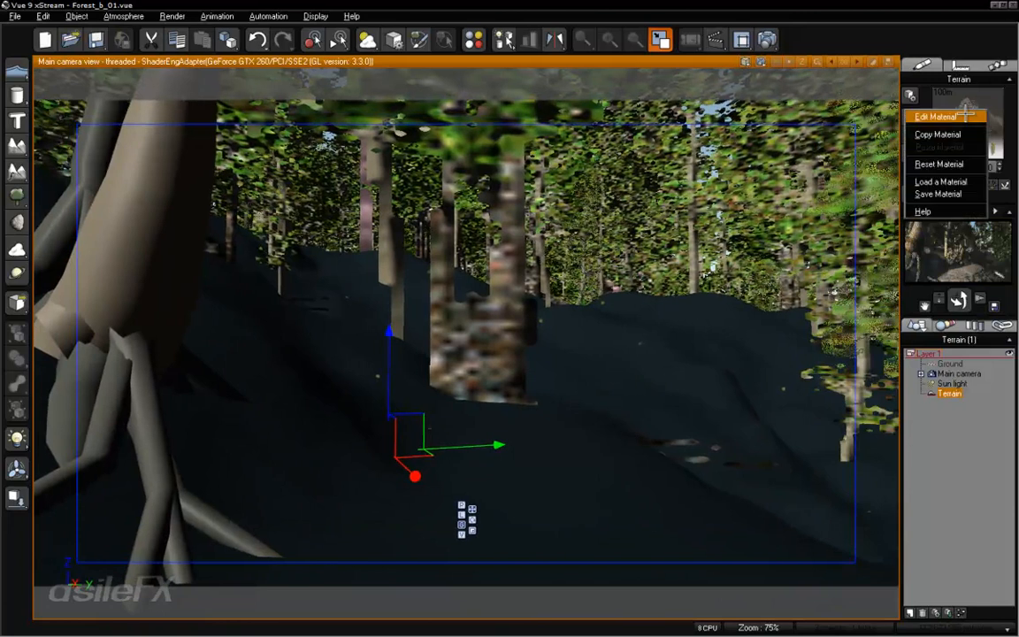
click(964, 115)
click(815, 315)
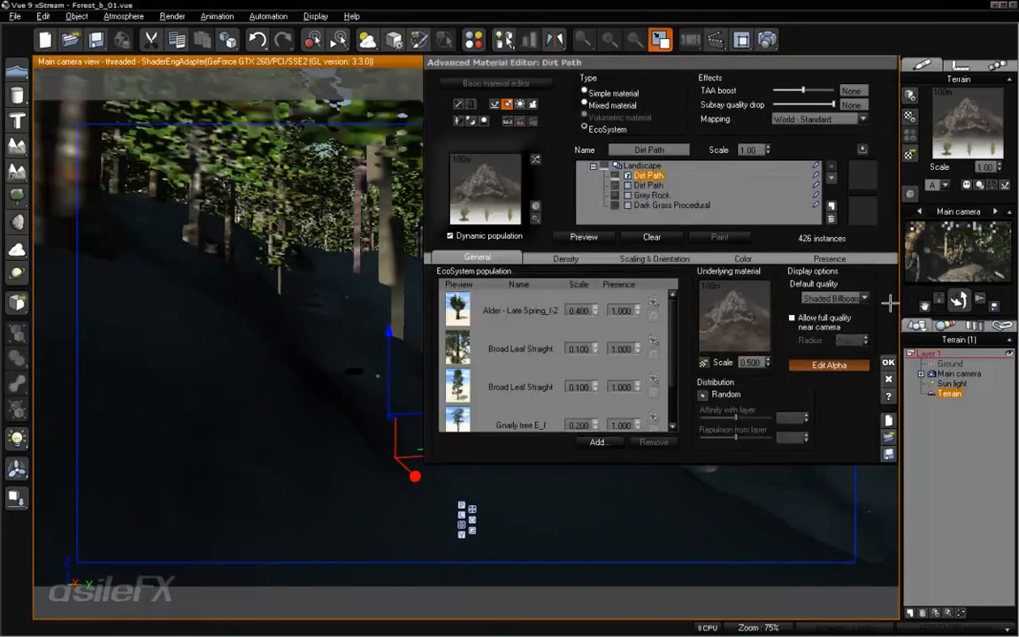
click(888, 363)
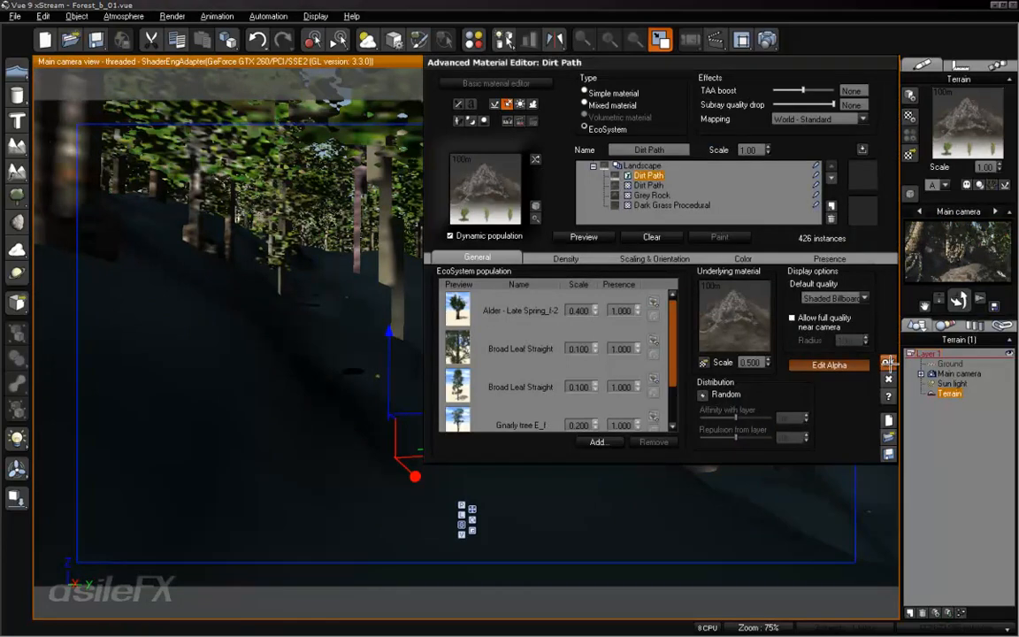
double_click(952, 115)
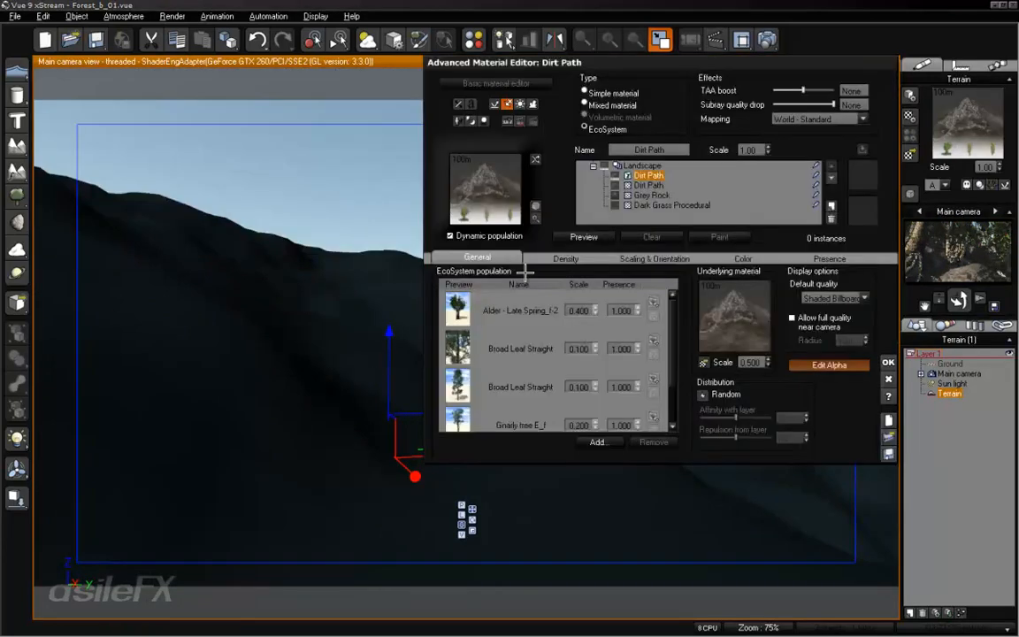
click(584, 238)
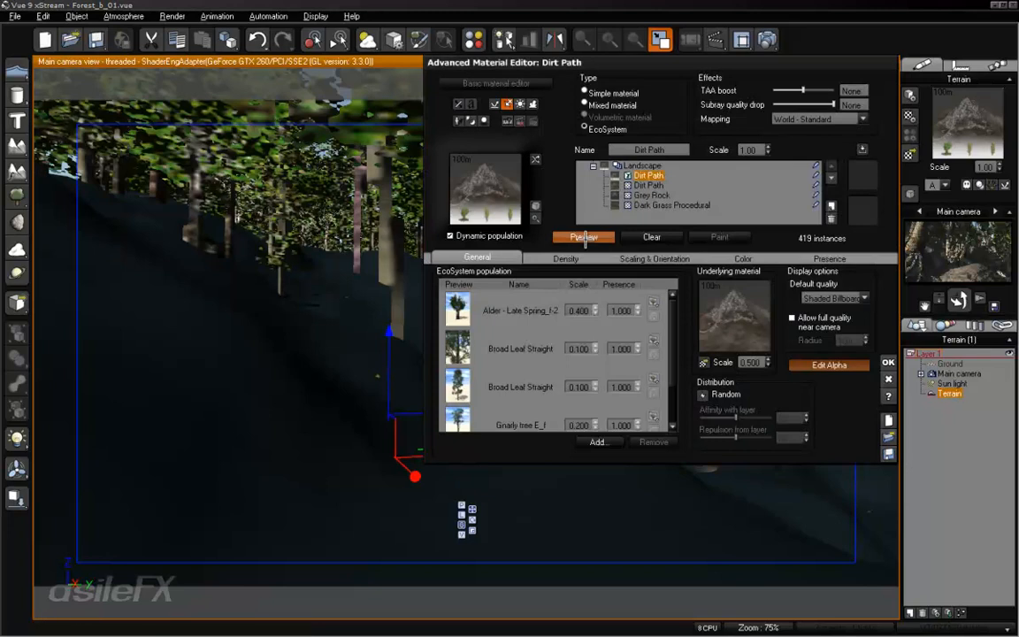
click(888, 363)
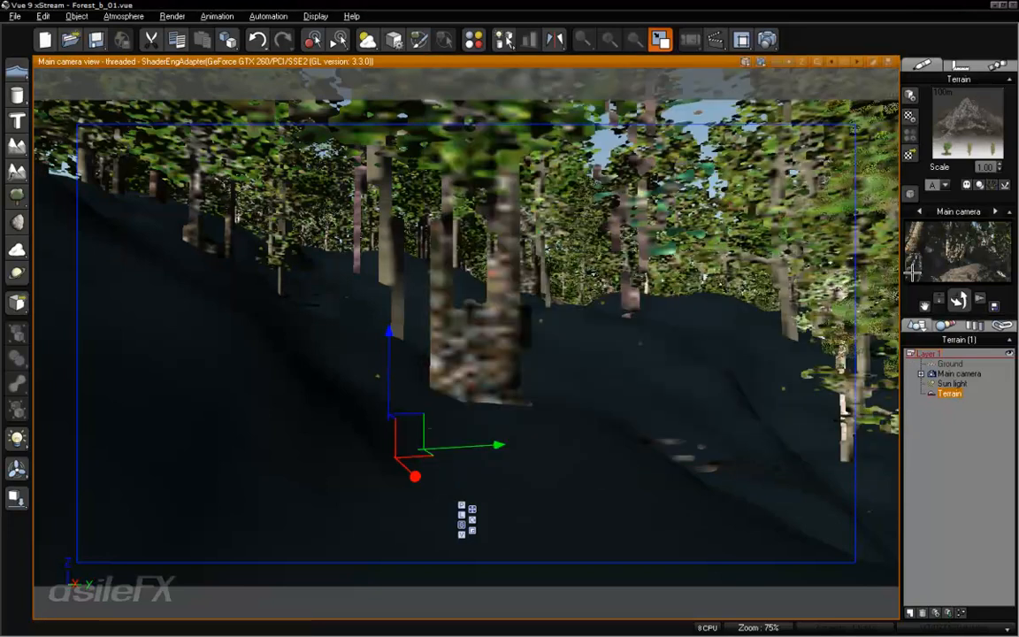
Step: Reopen the terrain's material, allow full quality near the camera again and set its radius to 20 m
right_click(947, 110)
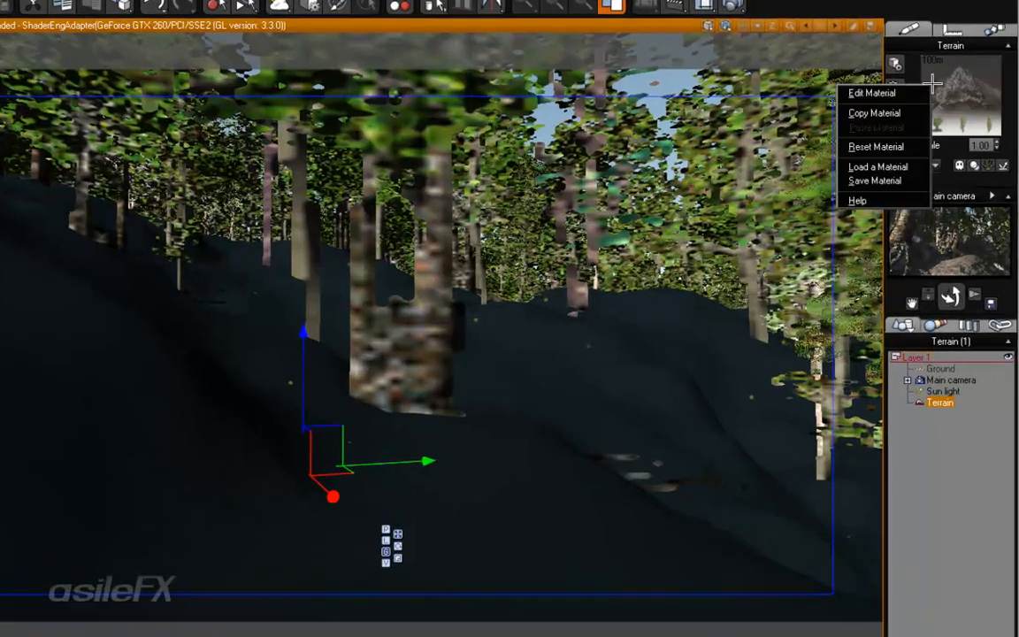
click(872, 93)
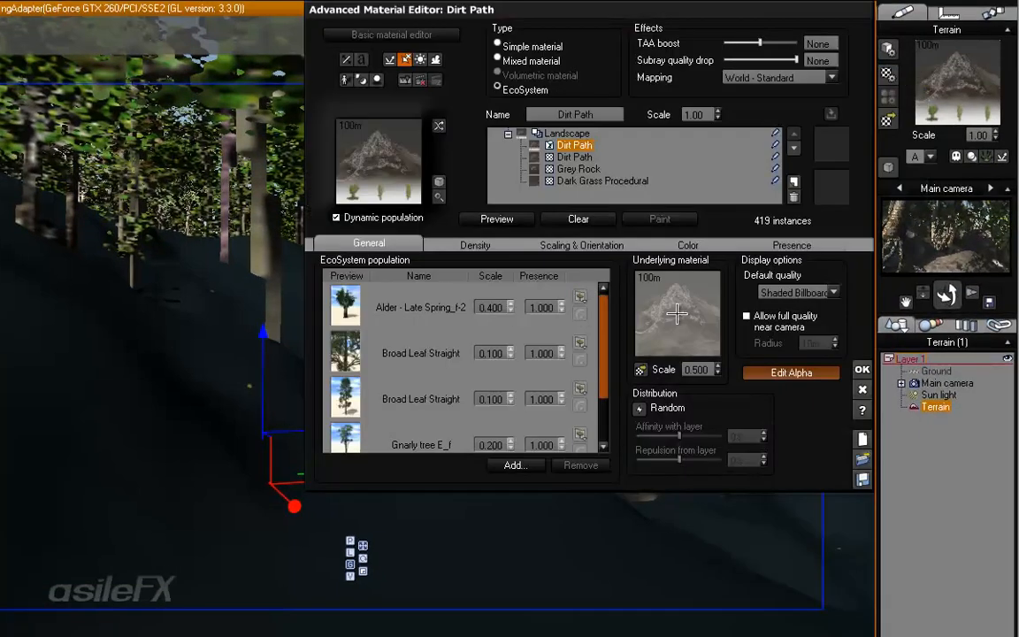
click(746, 316)
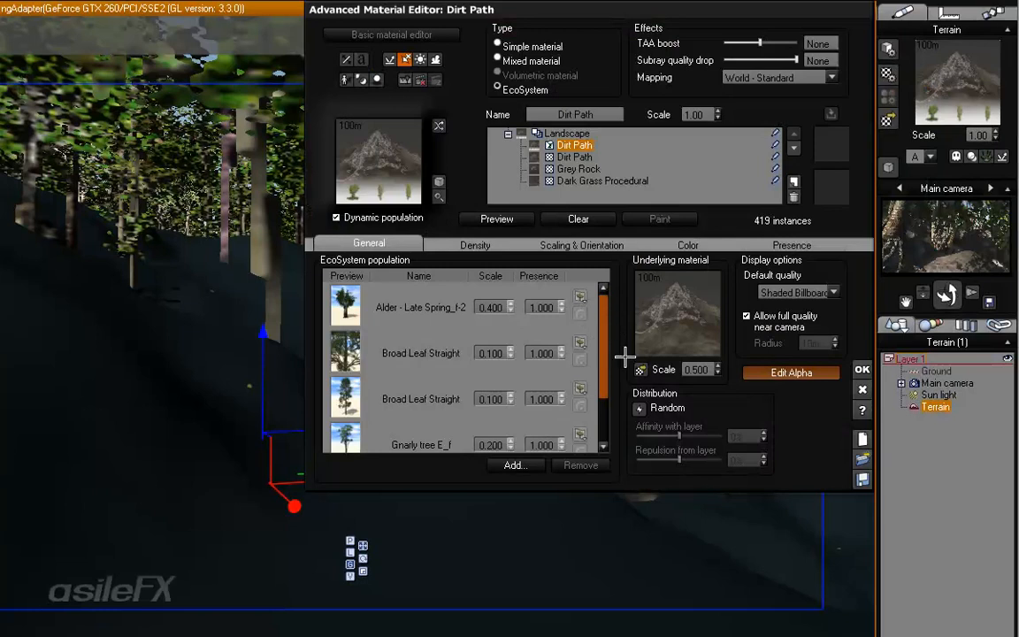
scroll(617, 357, down, 1)
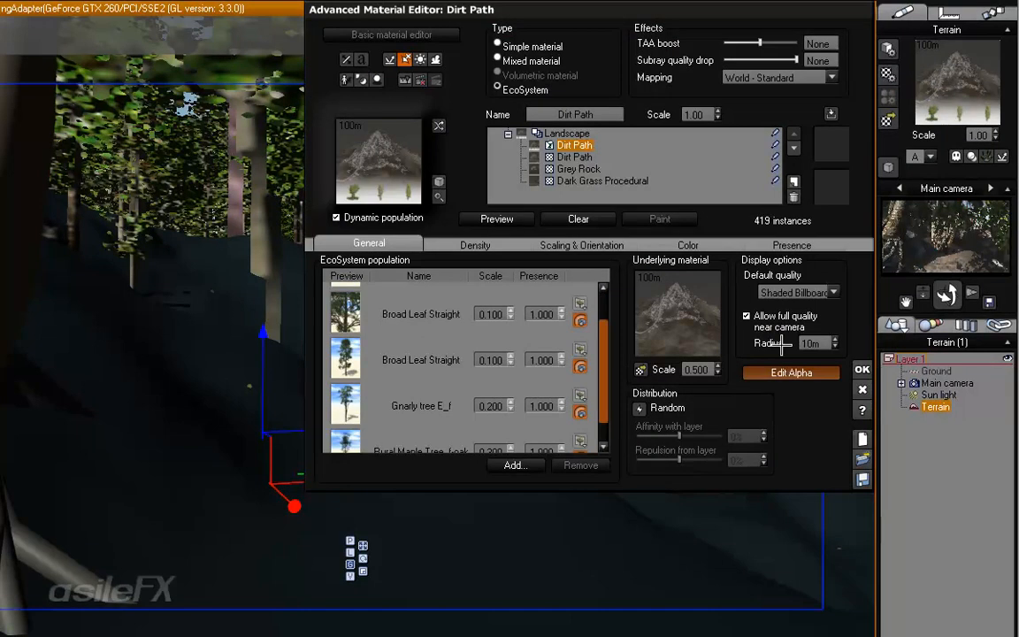
click(816, 343)
text(12)
key(Return)
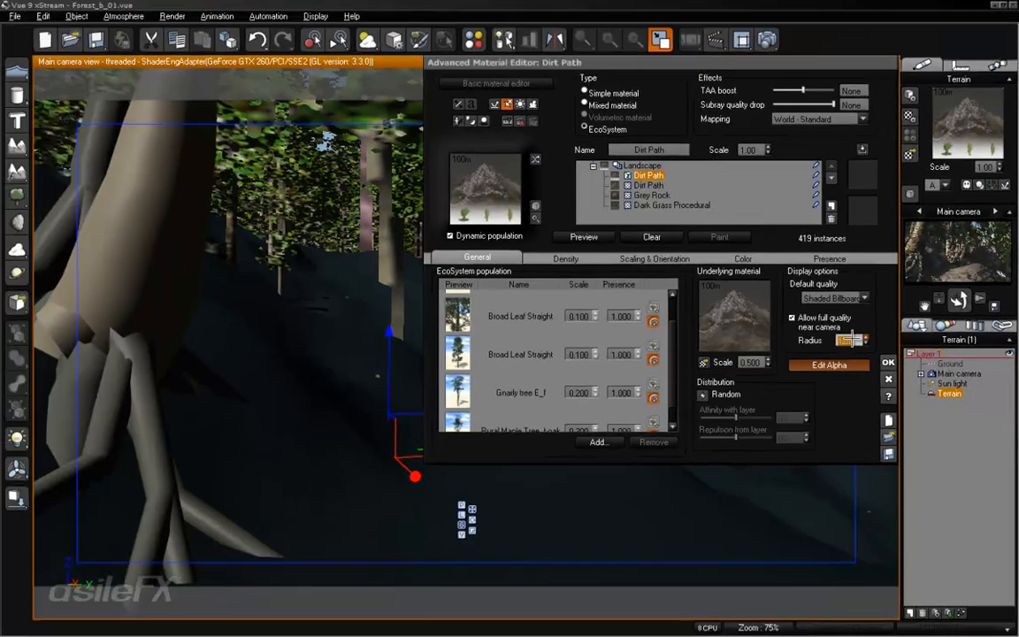
text(20)
key(Return)
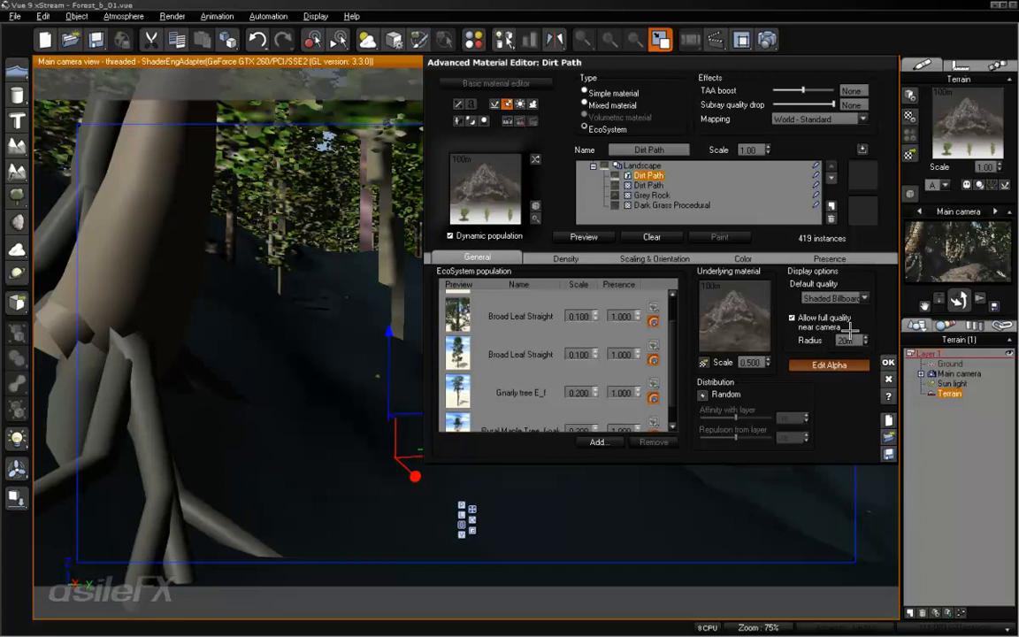
Step: Set the full-quality radius near the camera to 30 m, preview the population and accept the material
click(849, 340)
text(25m)
click(849, 341)
text(30m)
key(Return)
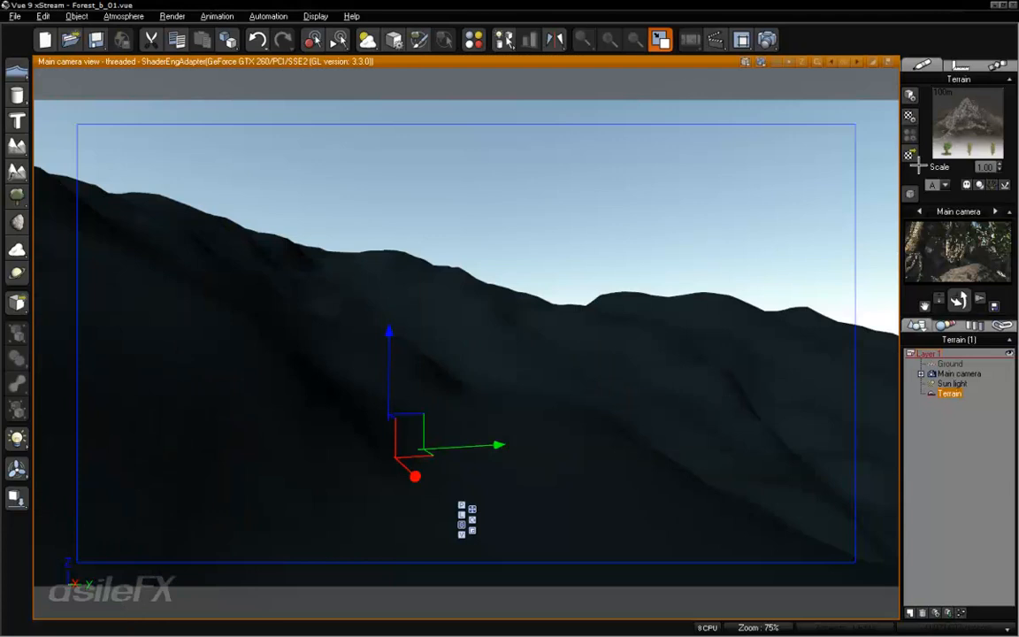
double_click(964, 124)
click(583, 237)
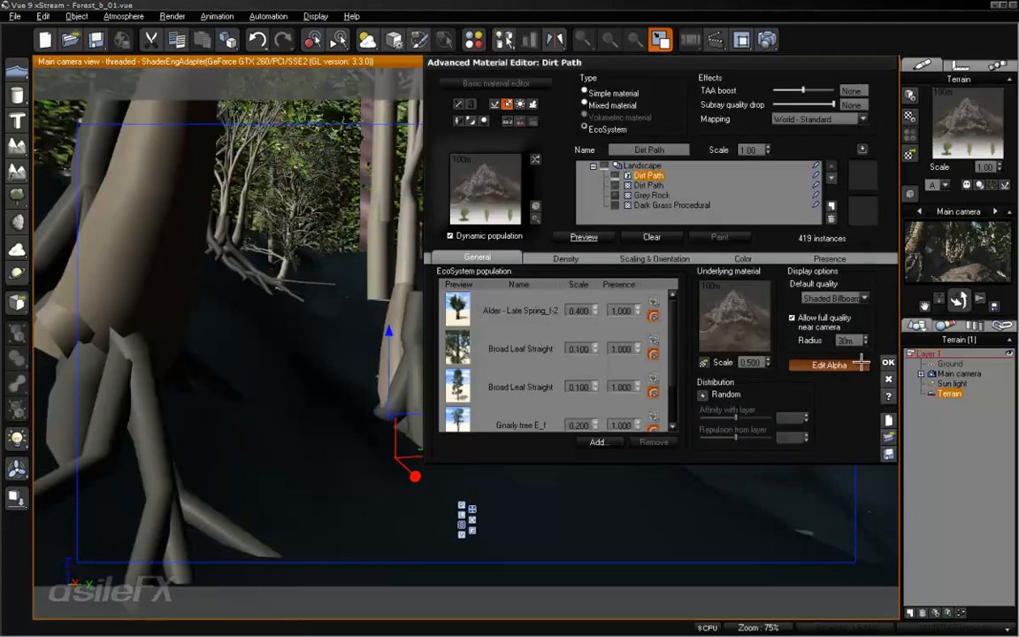
click(888, 363)
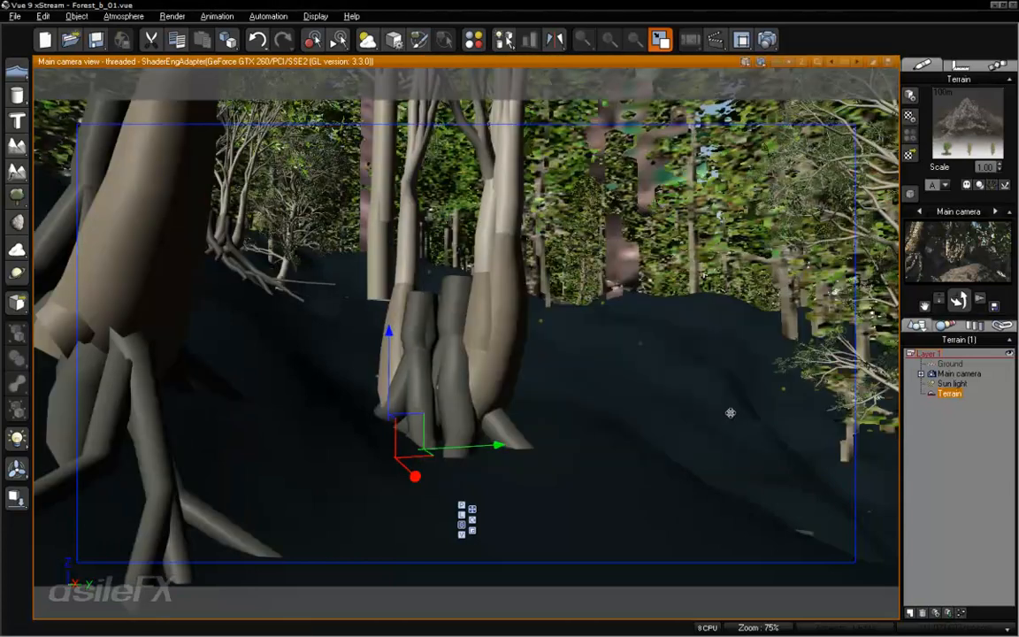
Step: Reopen the terrain's material and set the Alder tree's presence to 0.5 in the EcoSystem population
right_drag(730, 412, 609, 415)
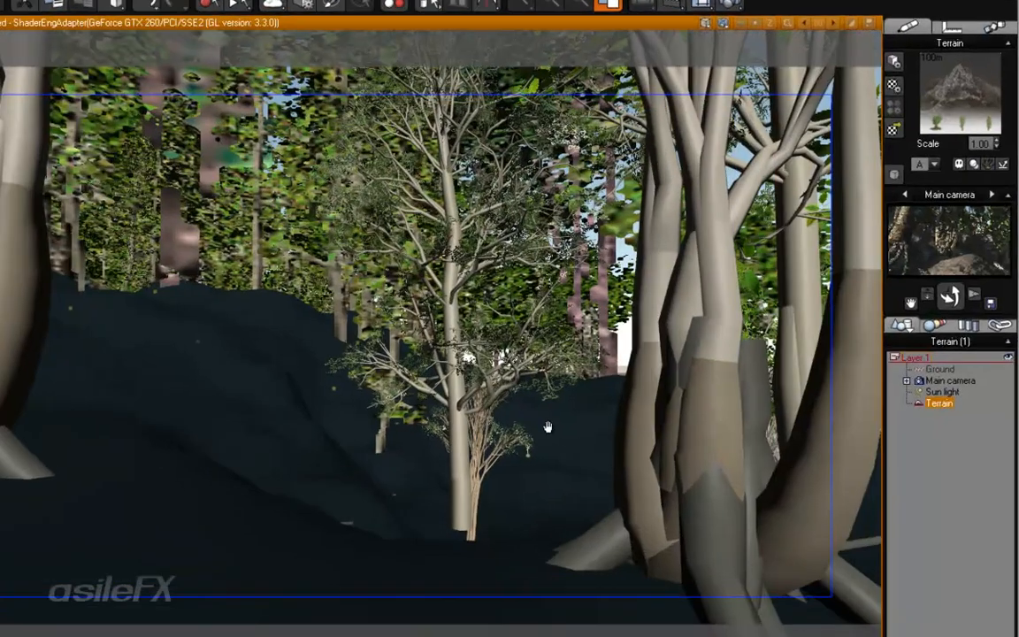
right_drag(547, 427, 641, 435)
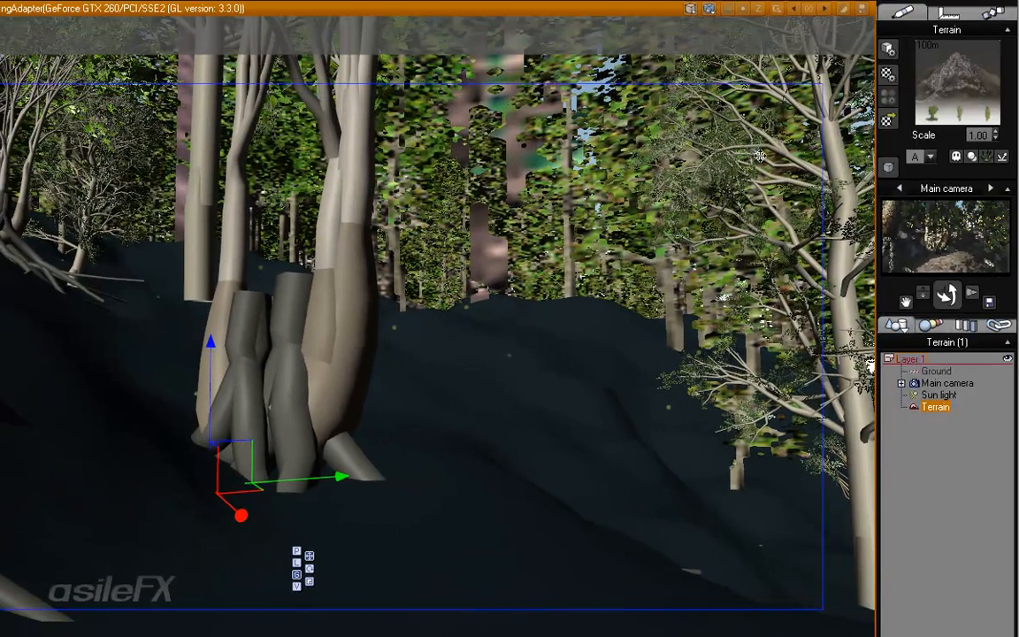
right_click(943, 66)
click(940, 69)
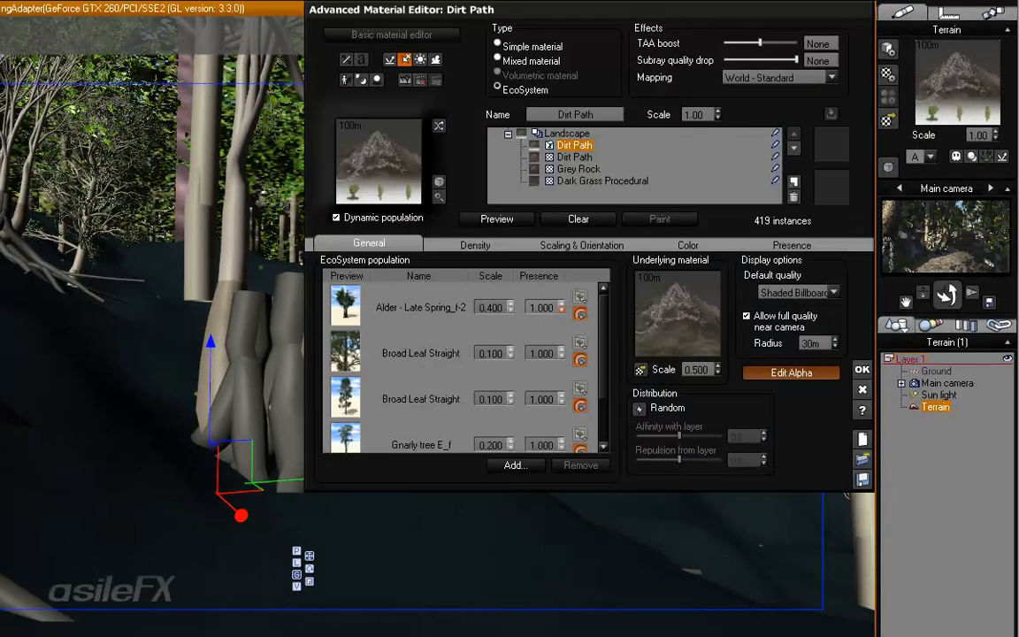
double_click(541, 307)
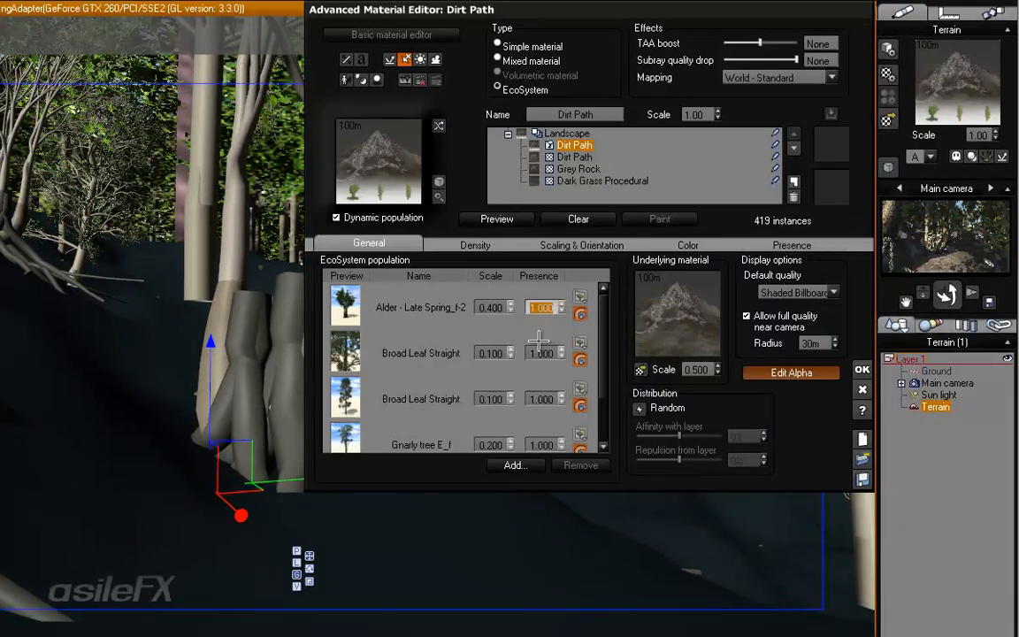
text(5)
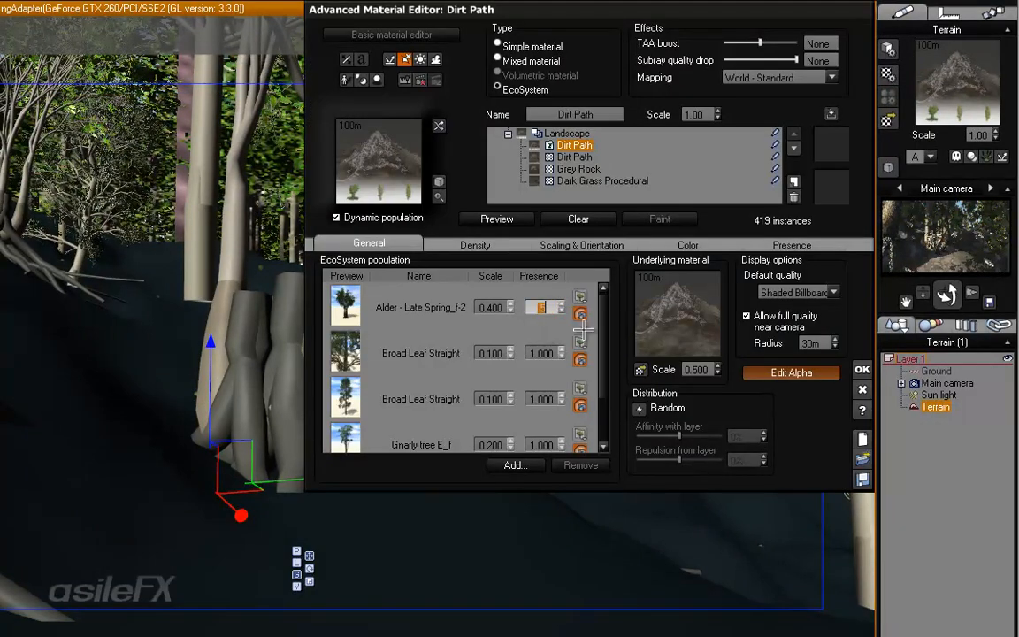
Step: Set the presence of the first Broad Leaf Straight tree to 1.3 and of the second one to 1.5
drag(609, 329, 611, 352)
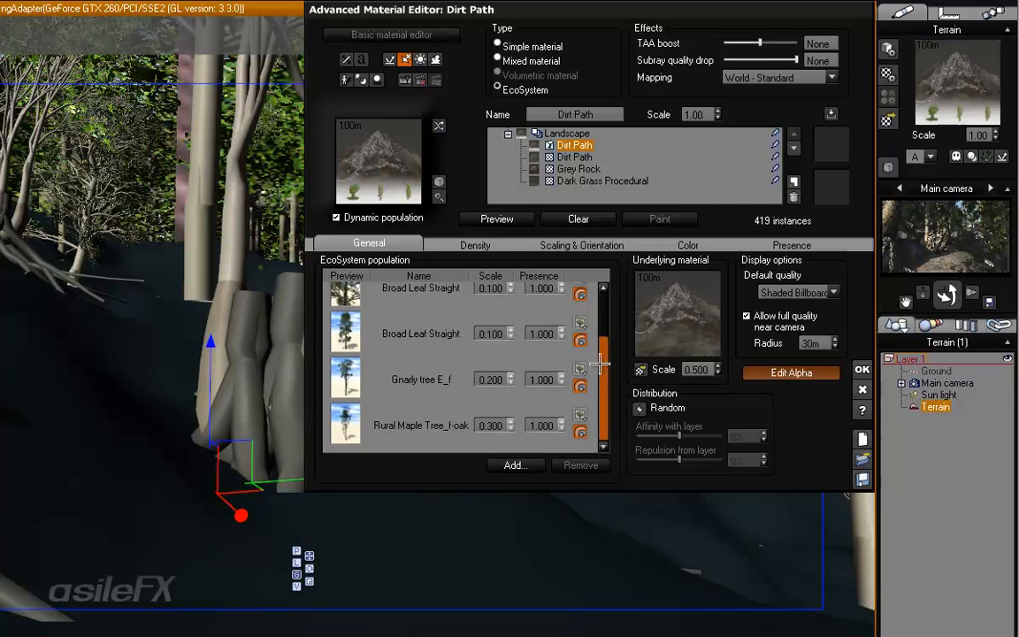
drag(611, 356, 608, 326)
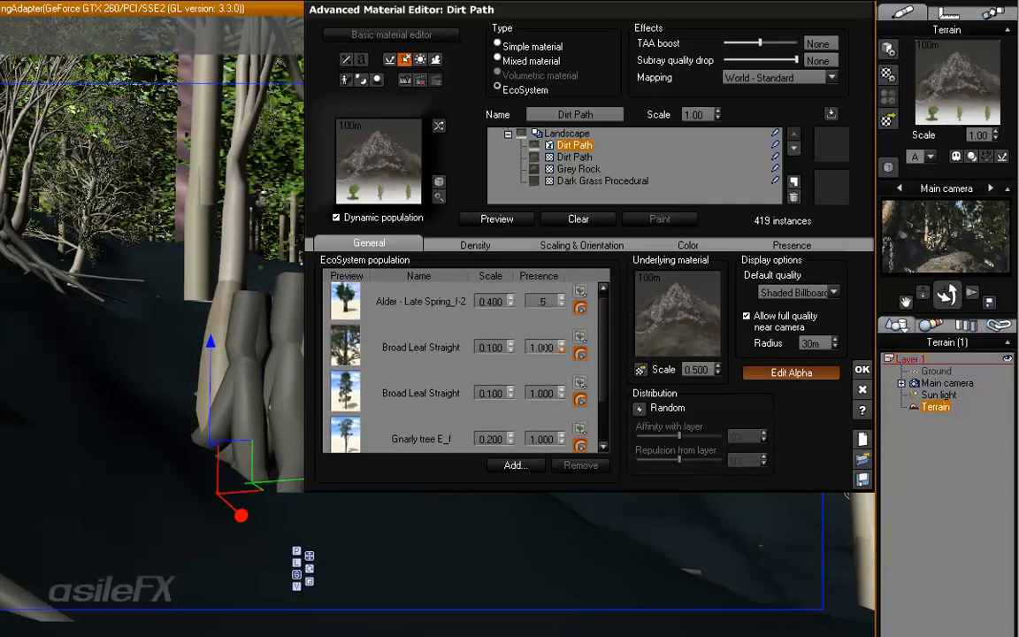
click(541, 347)
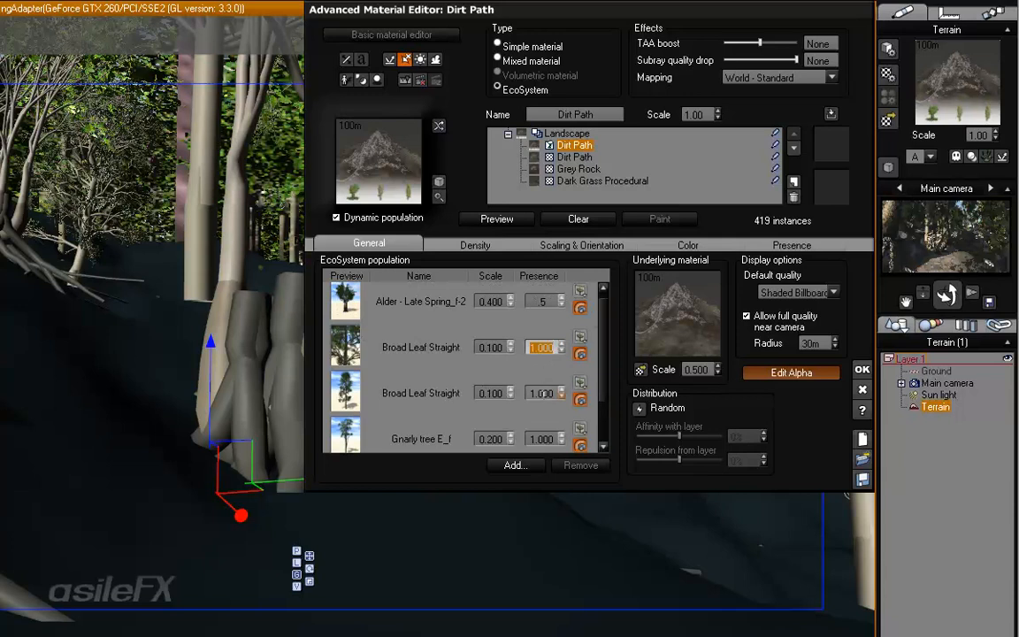
text(1.3)
key(Return)
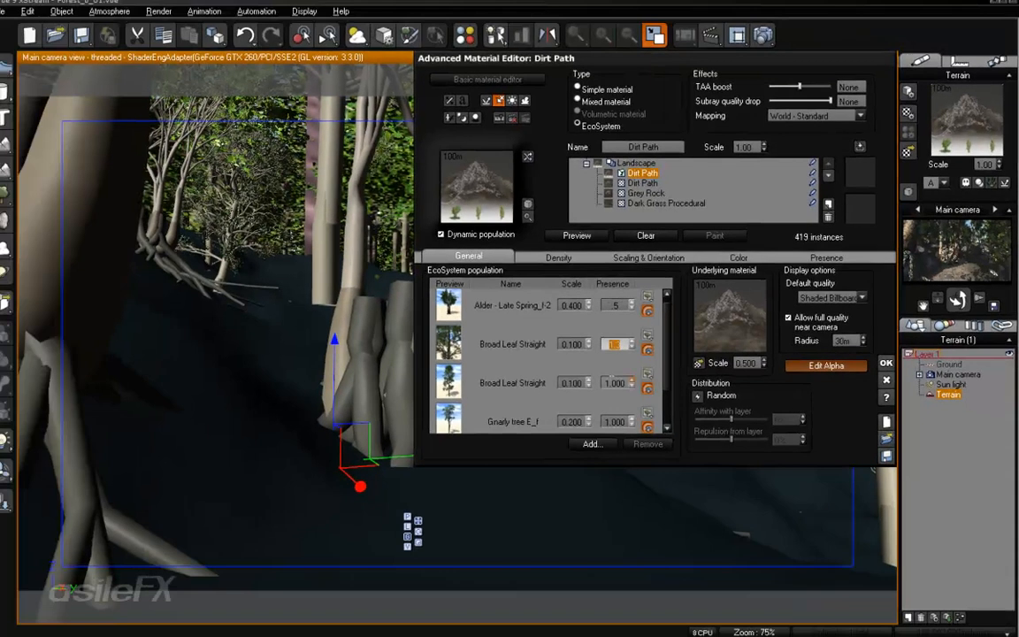
click(543, 392)
text(1.5)
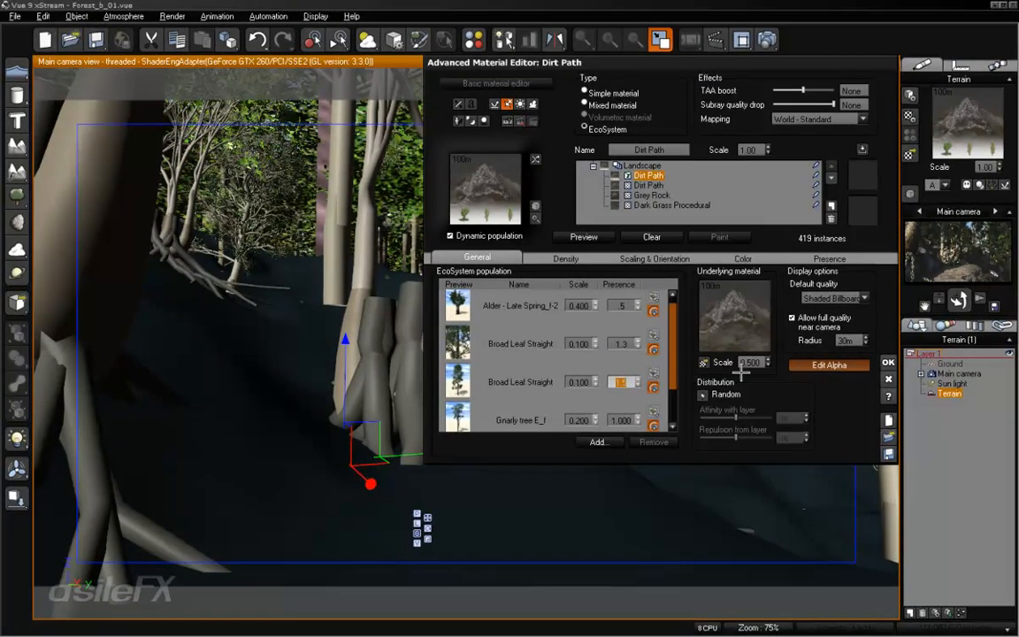
Step: Preview the population, accept the material and frame the trees around the path through the main camera
click(586, 236)
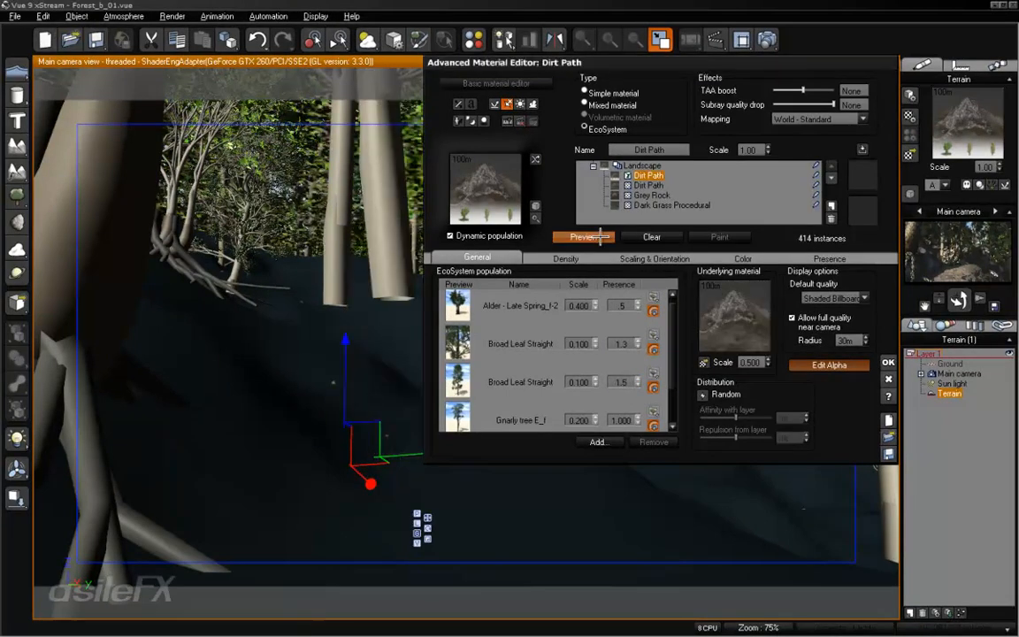
click(888, 363)
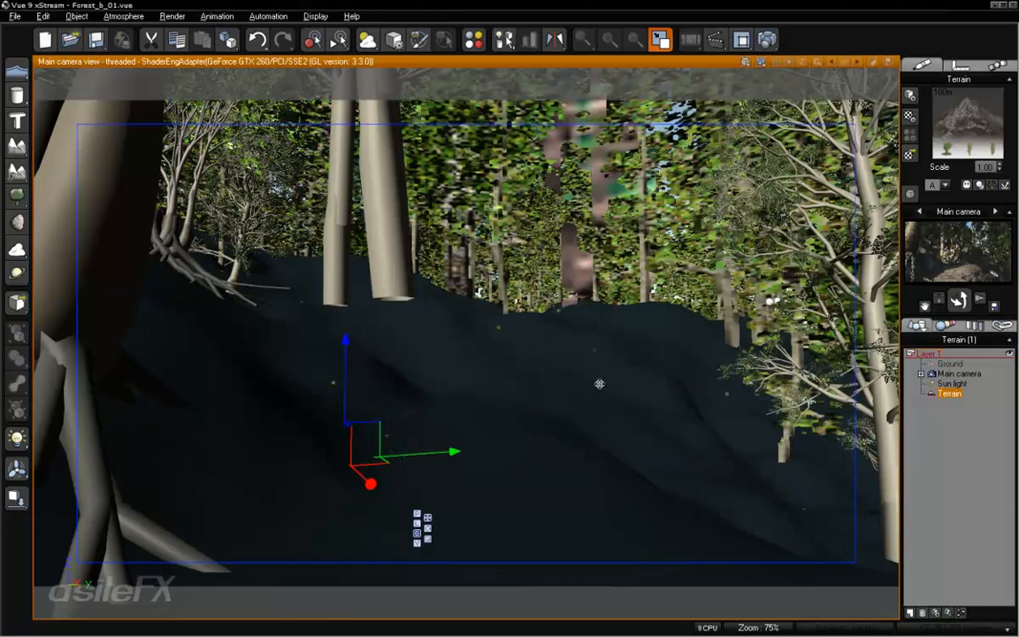
right_drag(592, 319, 598, 329)
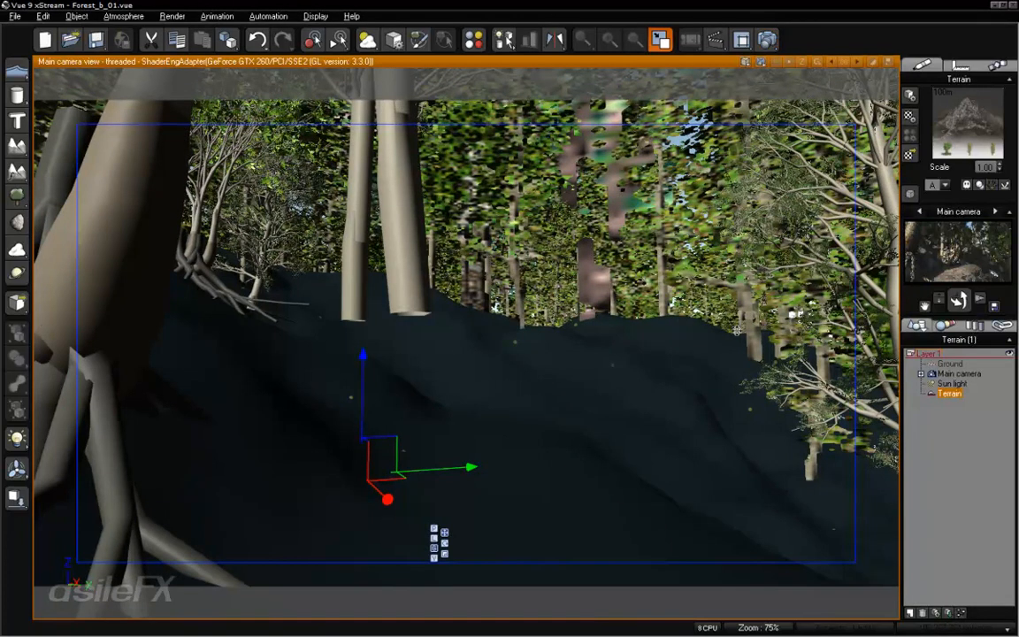
right_drag(663, 300, 743, 331)
right_drag(754, 332, 748, 324)
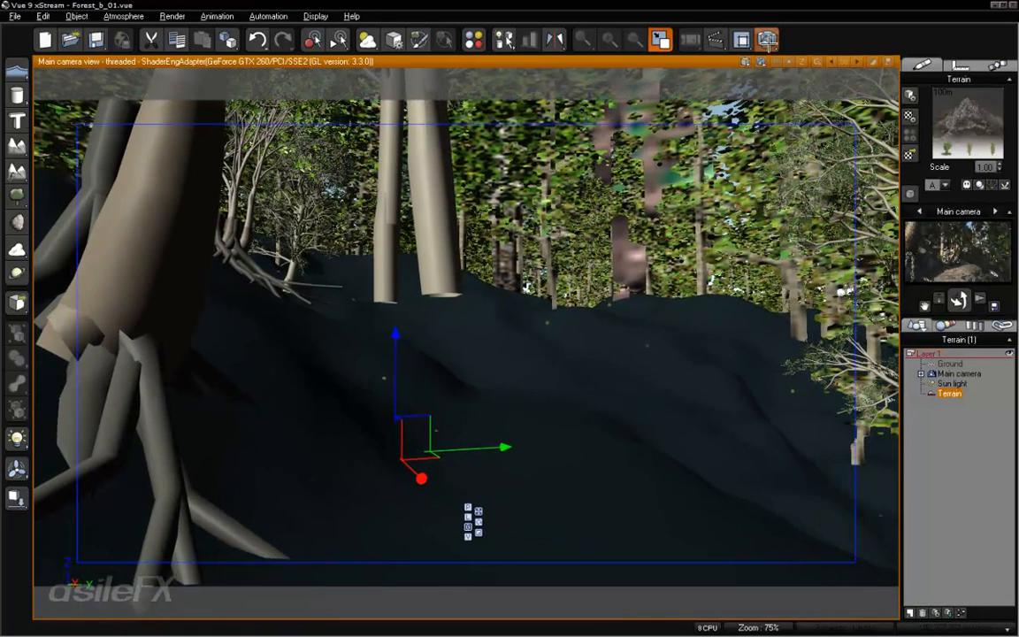
Step: Set a custom picture width of 1400 pixels in the render options and render the forest scene
click(691, 39)
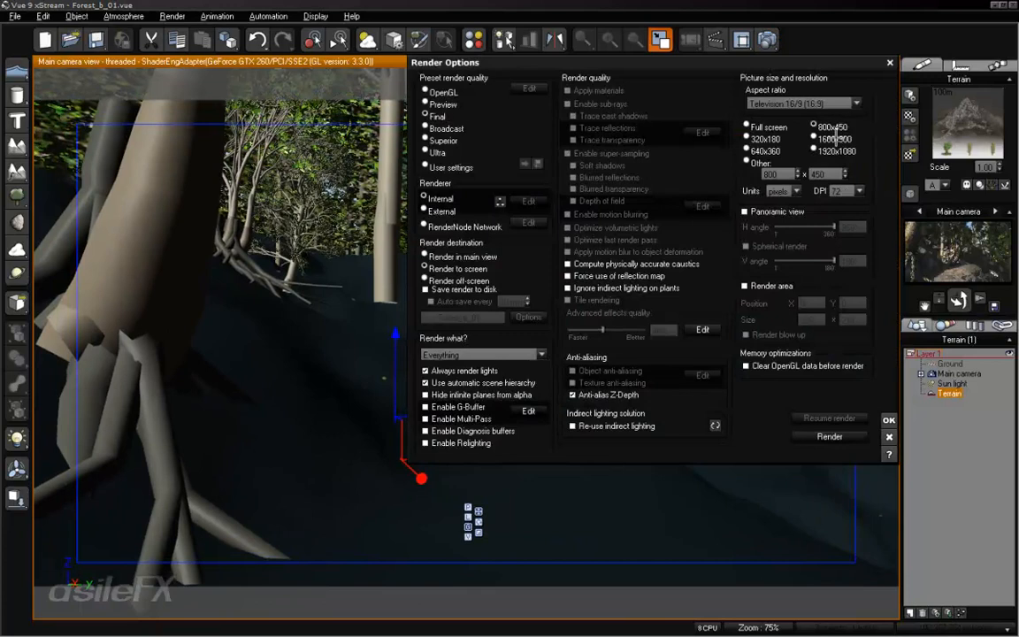
click(758, 163)
double_click(790, 171)
text(1400)
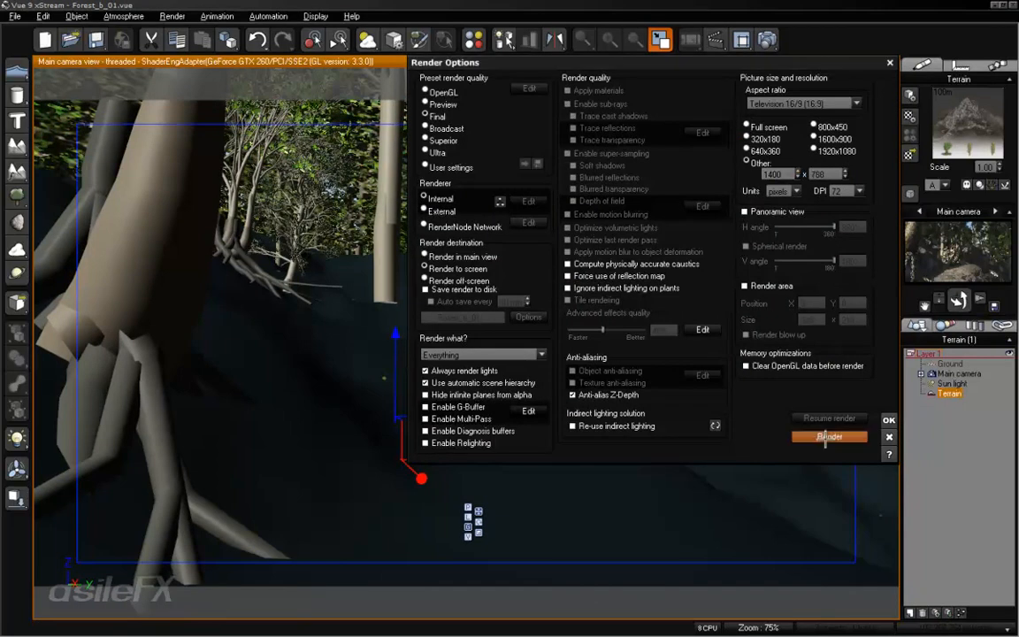
click(828, 437)
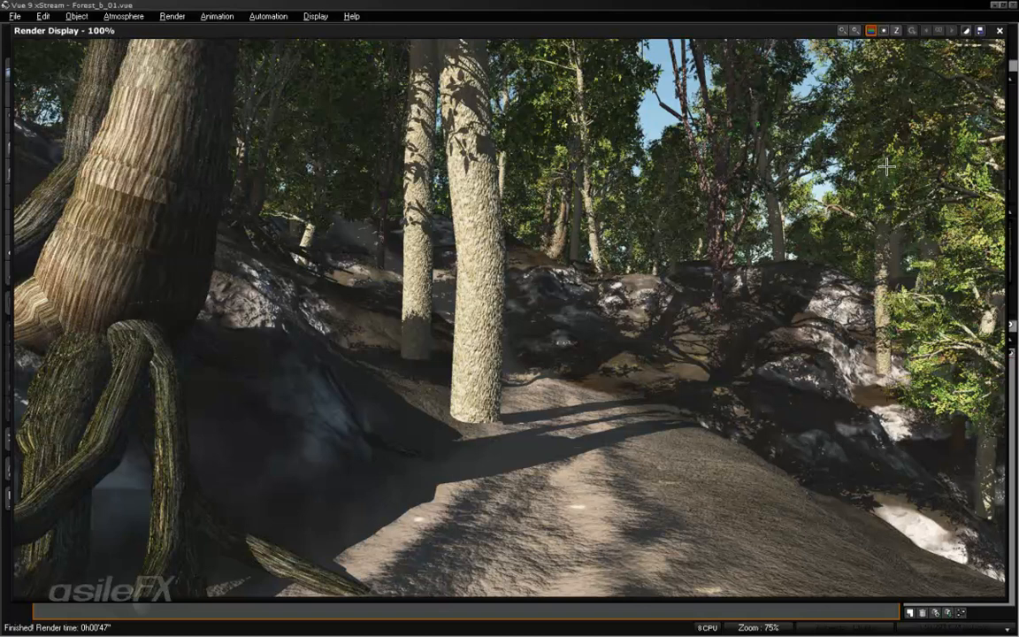
Step: Close the finished render, reopen the terrain's material and set the Alder tree's scale to 0.25
click(1000, 32)
right_click(970, 121)
click(939, 130)
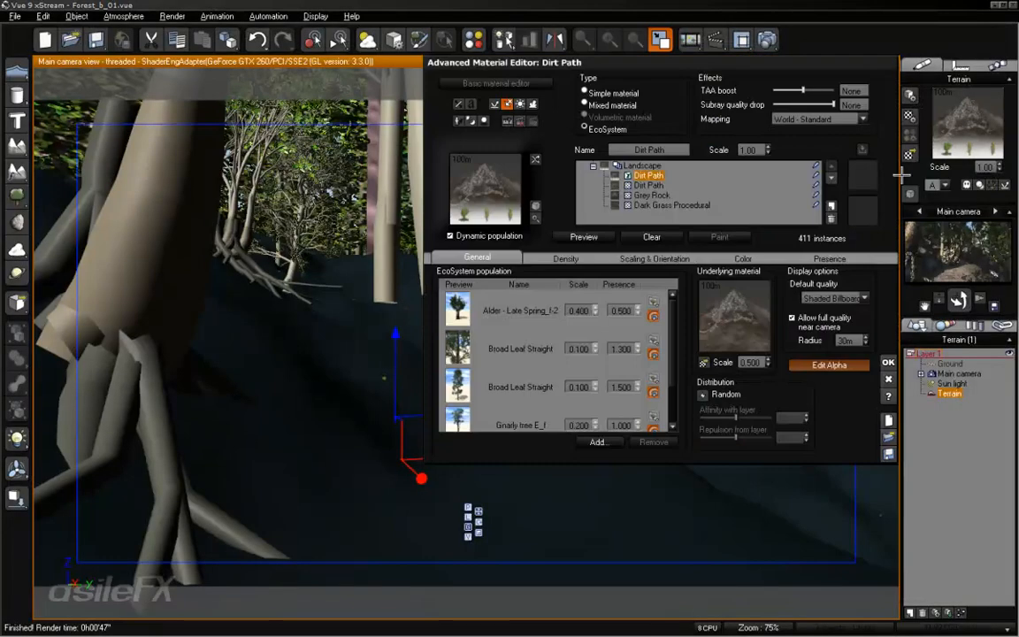
click(581, 311)
text(25)
key(Return)
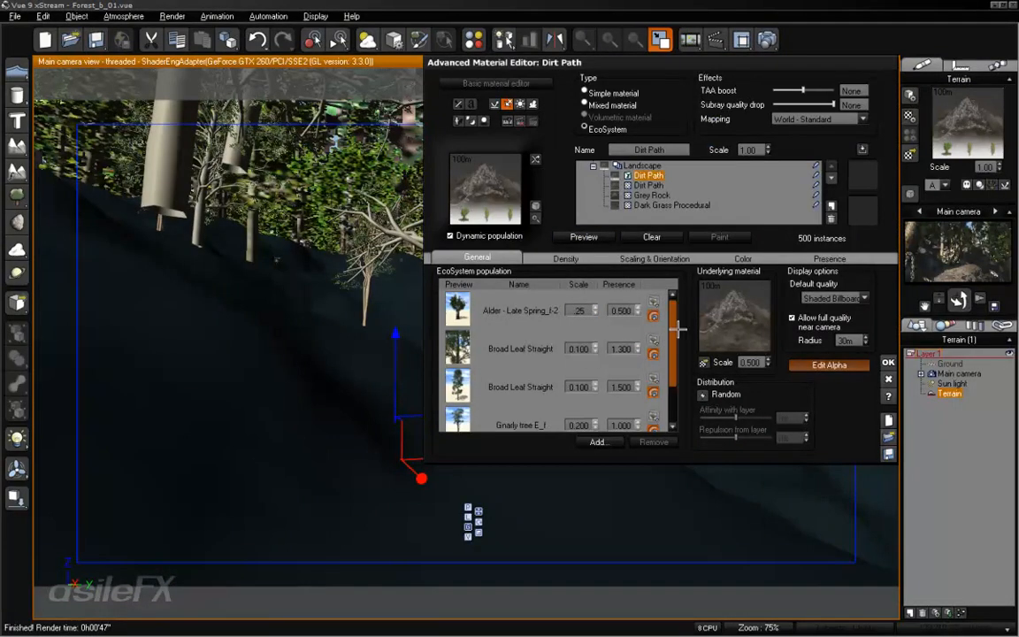
Step: Set the EcoSystem's overall density to 60% and preview the population
click(566, 257)
click(548, 287)
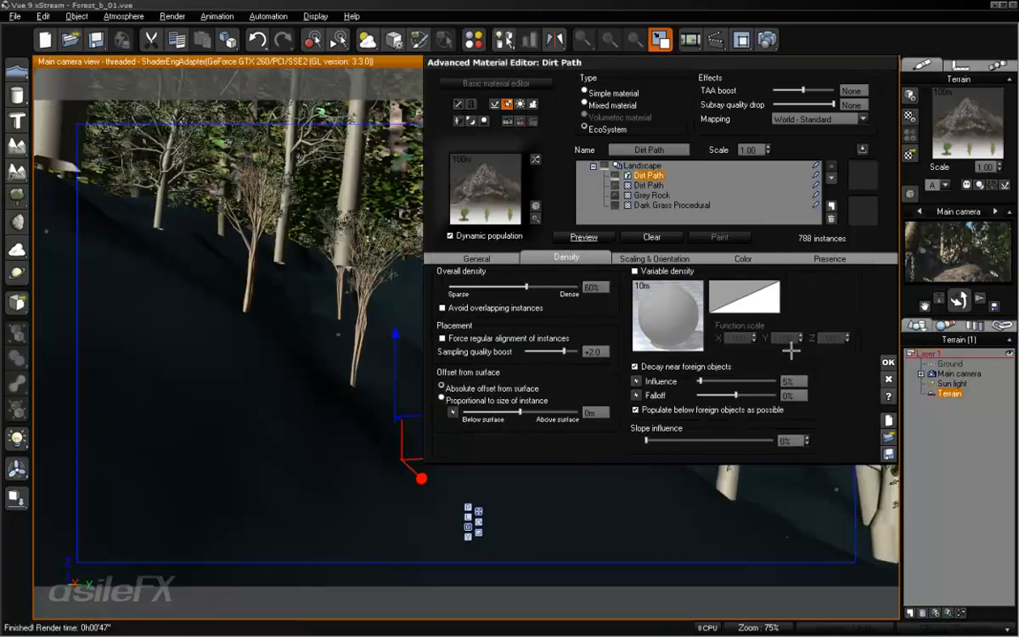
click(476, 258)
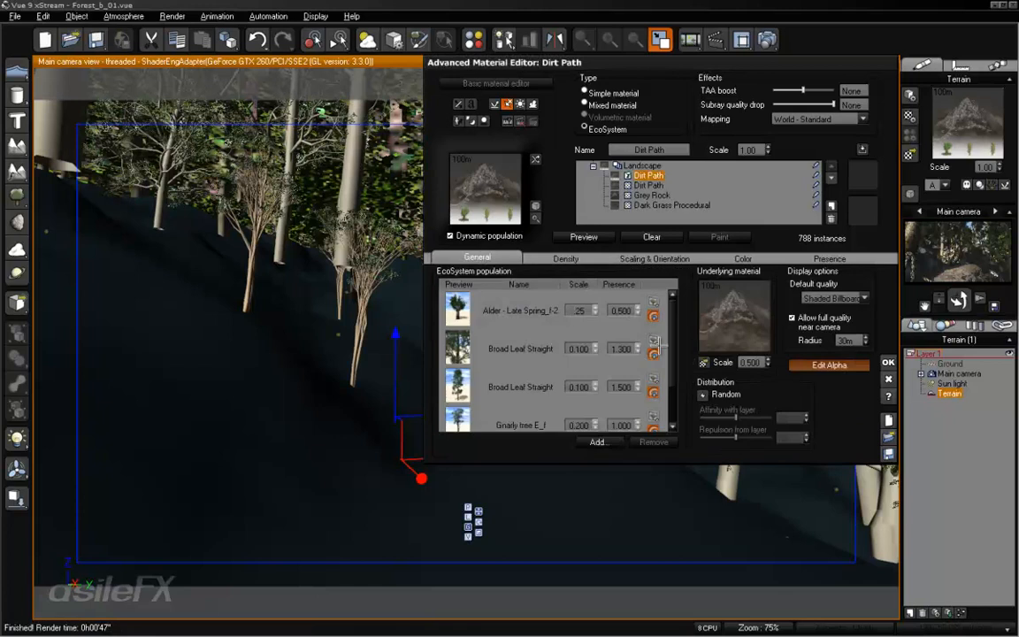
Step: Reposition the material editor and set the presence of the second Broad Leaf Straight tree to 1.3
scroll(601, 354, down, 1)
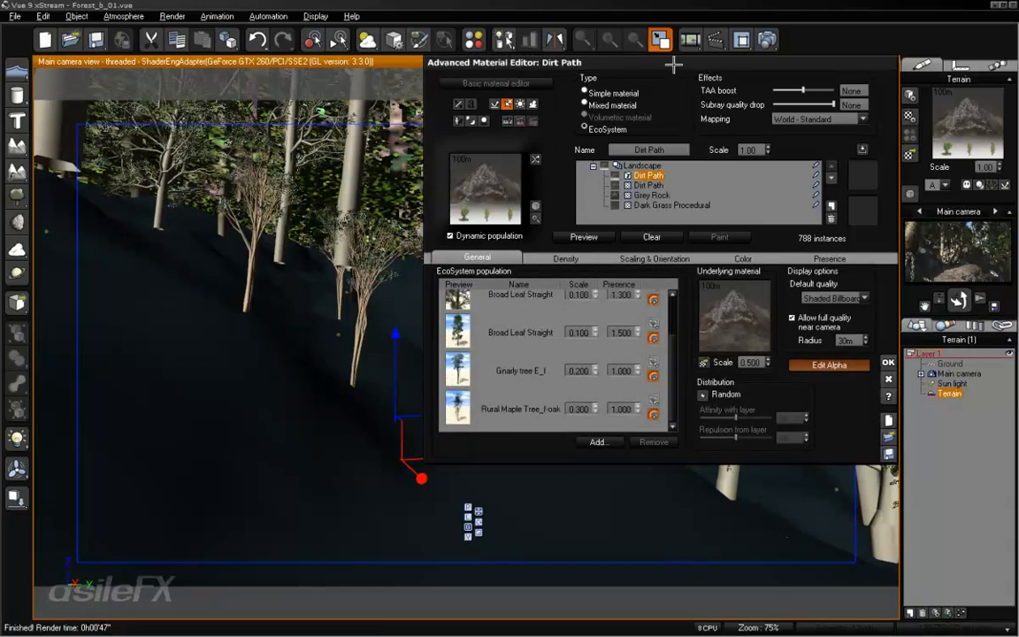
drag(674, 64, 354, 195)
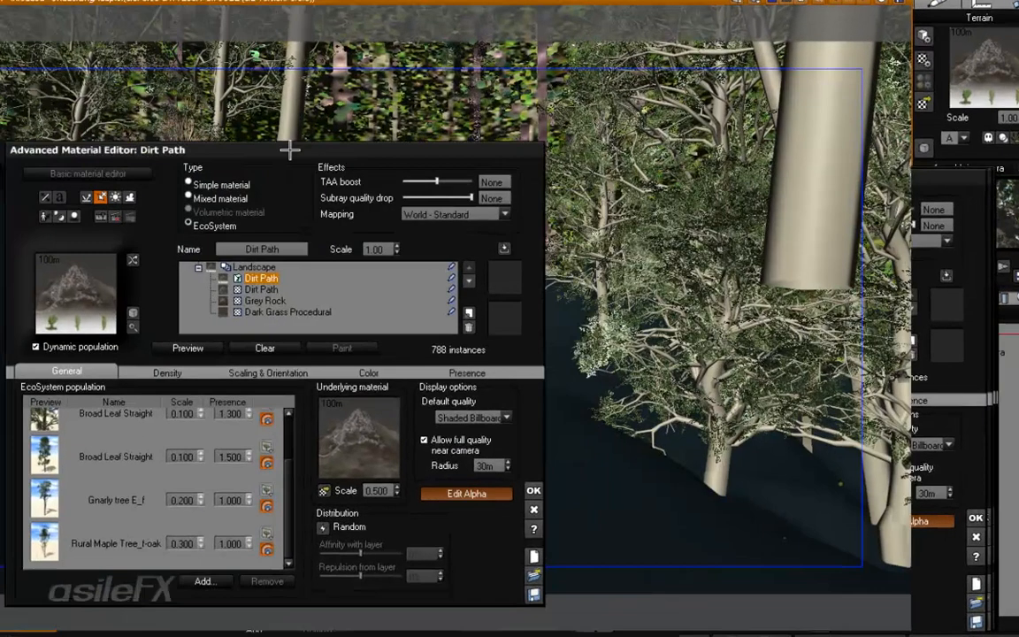
drag(289, 150, 526, 81)
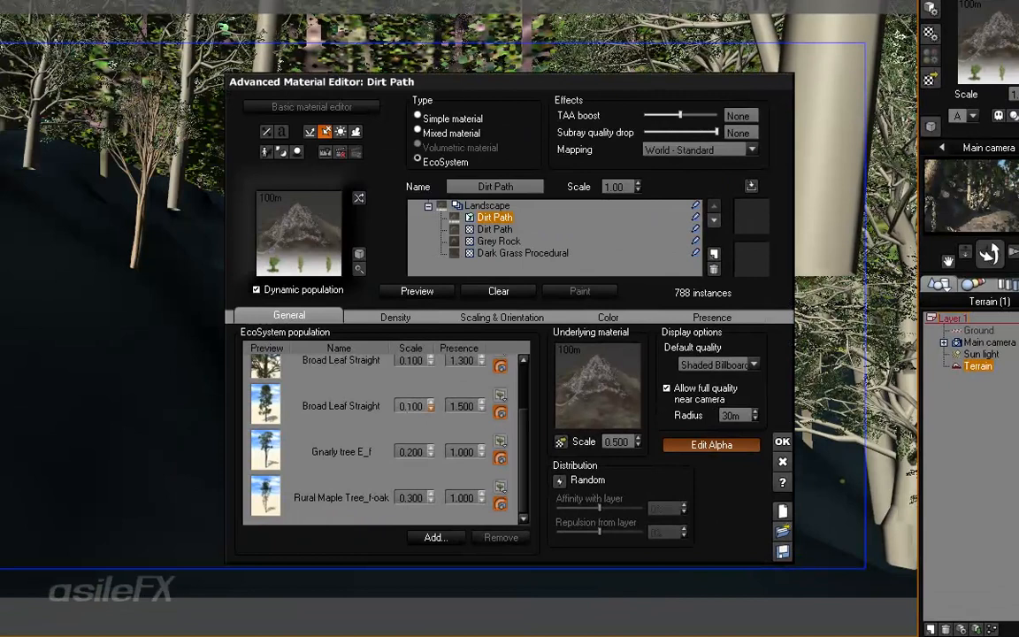
click(407, 409)
key(Tab)
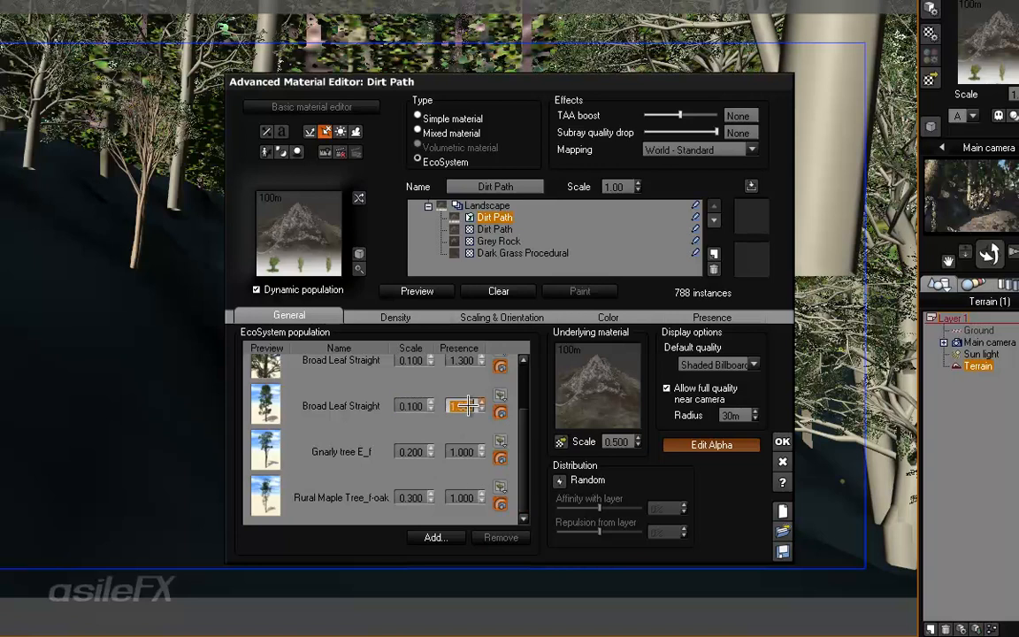
text(1)
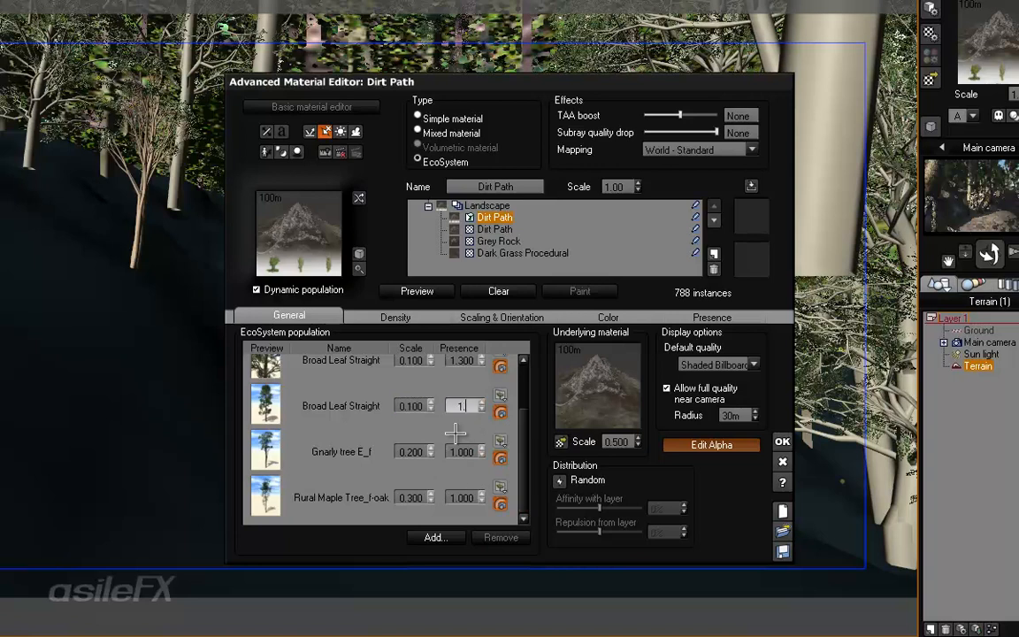
text(.3)
mouse_move(525, 427)
mouse_down()
mouse_move(525, 387)
mouse_move(523, 429)
mouse_up()
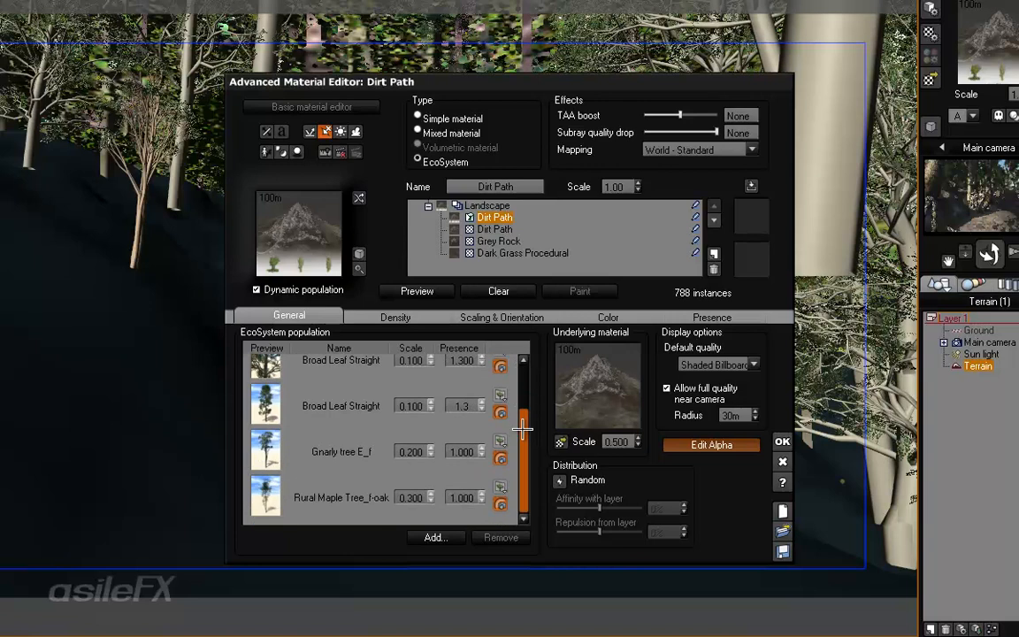
Step: Set the Gnarly tree's scale to 0.4, preview the population and accept the material
click(410, 453)
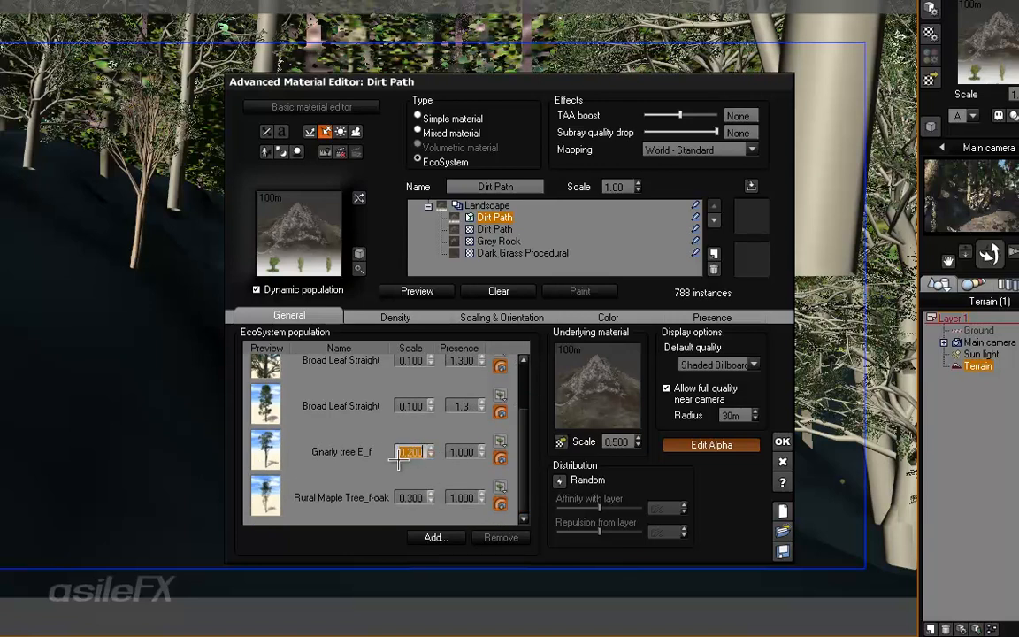
text(4)
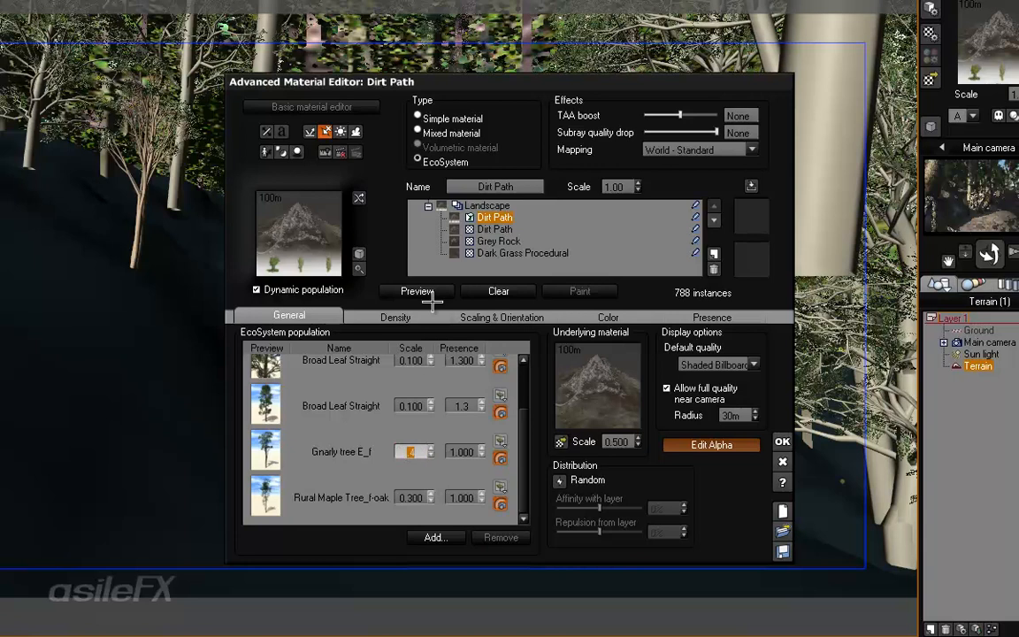
click(434, 291)
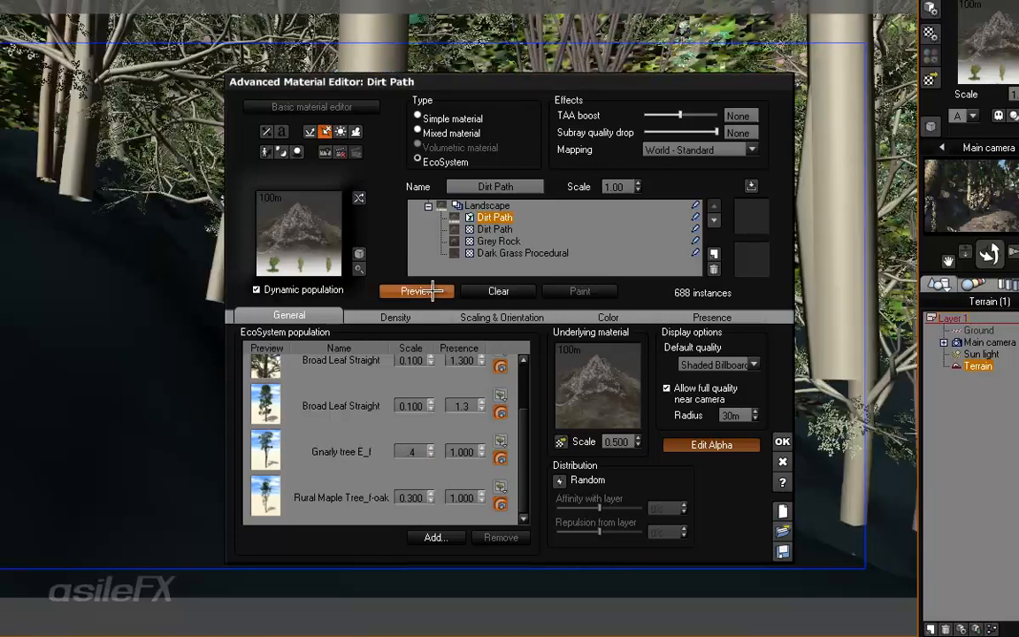
drag(560, 85, 572, 136)
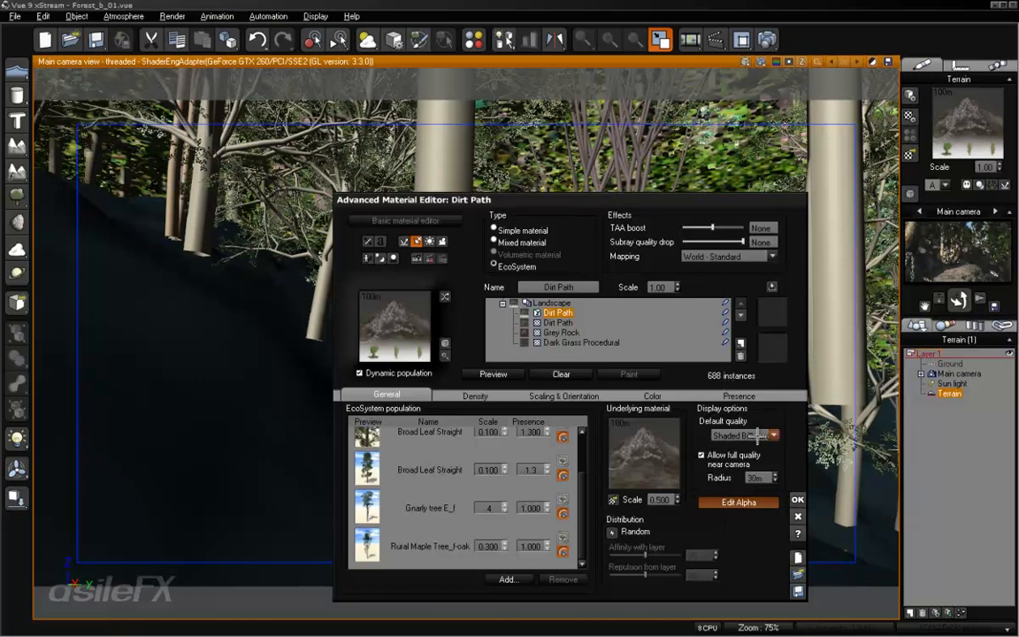
click(795, 498)
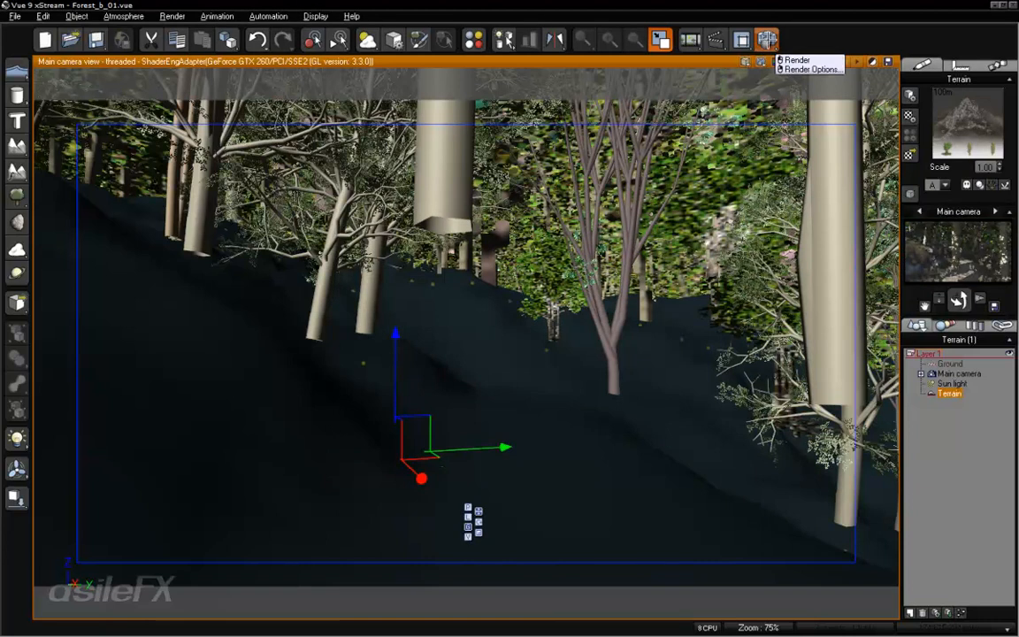
Step: Reopen the terrain's material, load the DirtPath picture into the Dirt Path layer's alpha texture map and preview the population
right_click(967, 106)
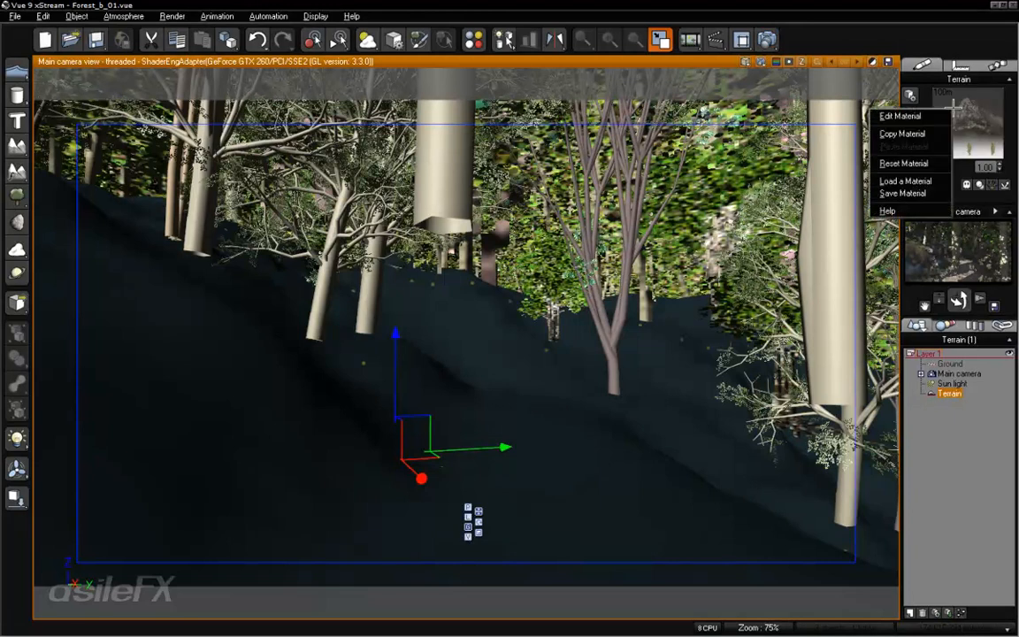
click(943, 114)
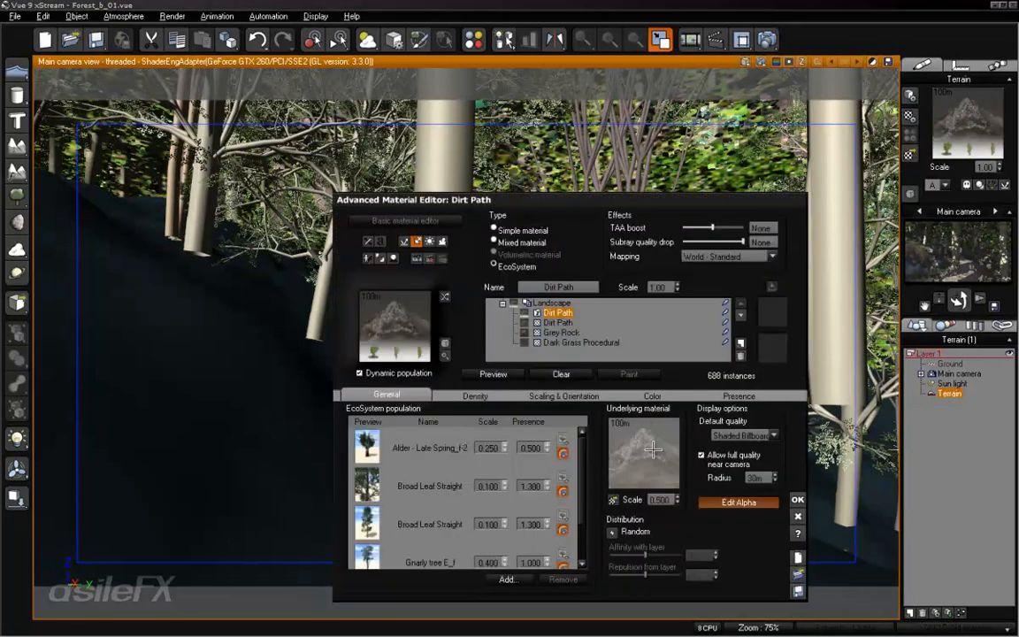
click(476, 396)
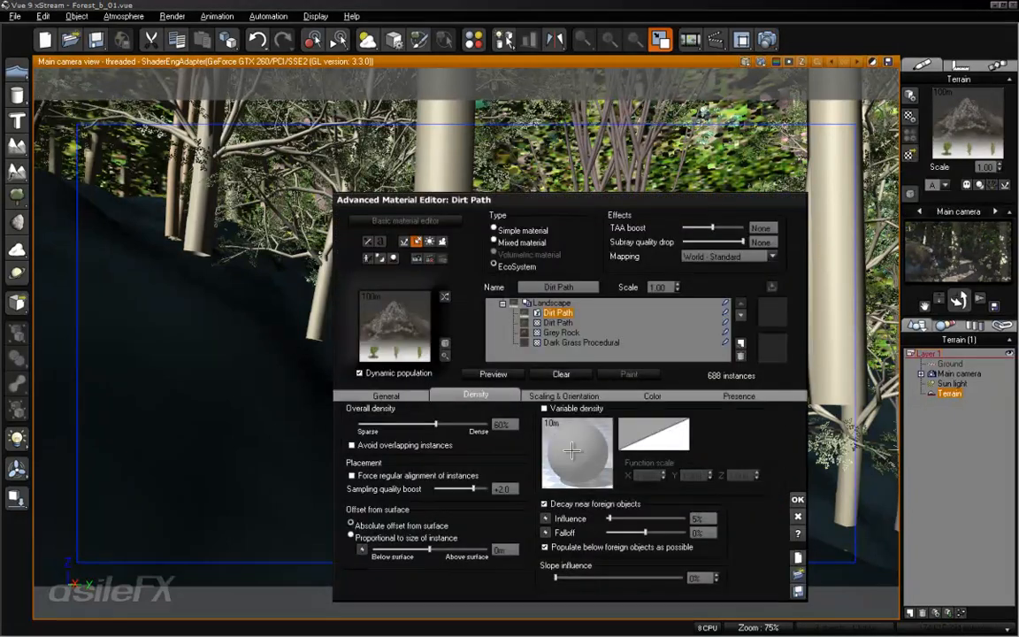
click(403, 397)
click(760, 502)
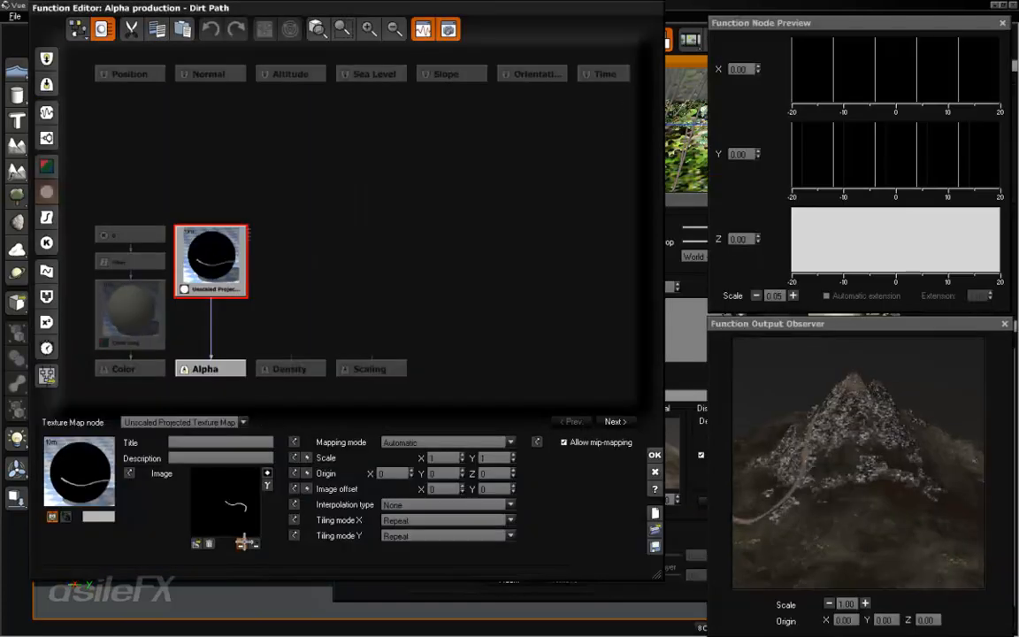
click(198, 543)
click(261, 602)
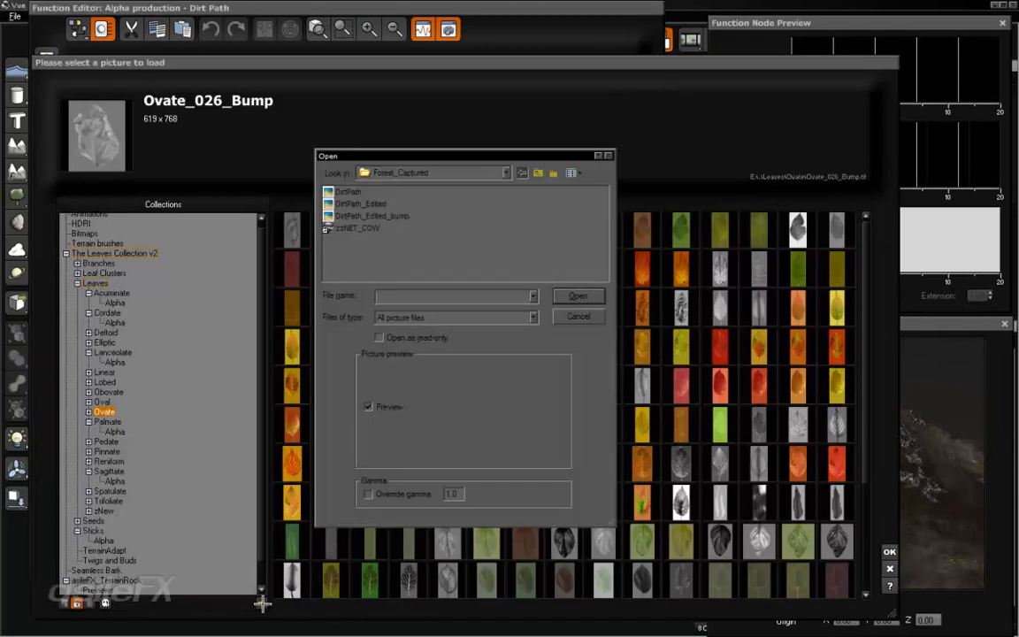
click(347, 192)
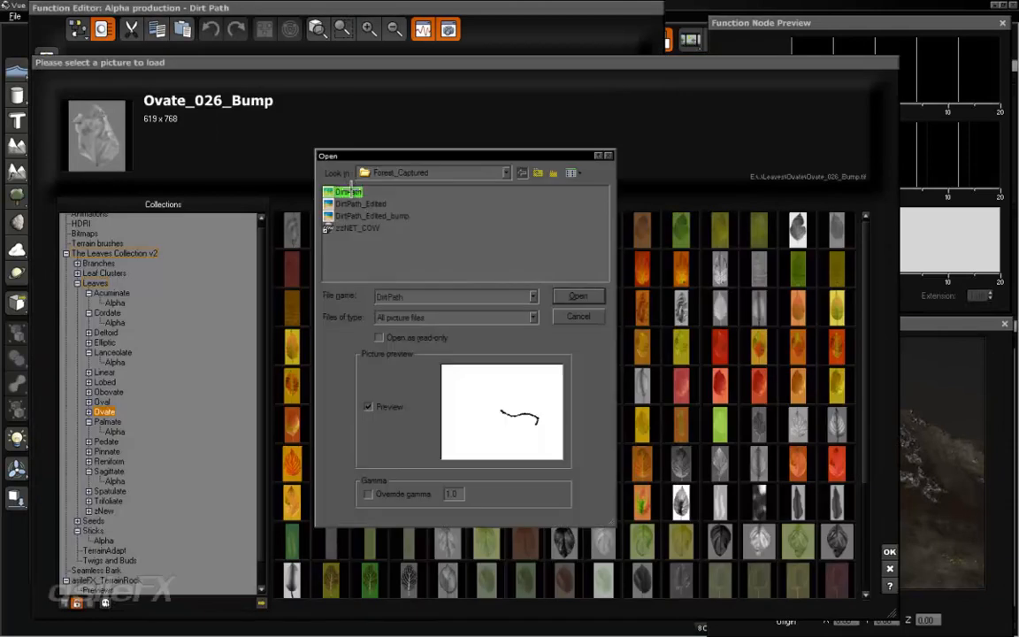
click(569, 296)
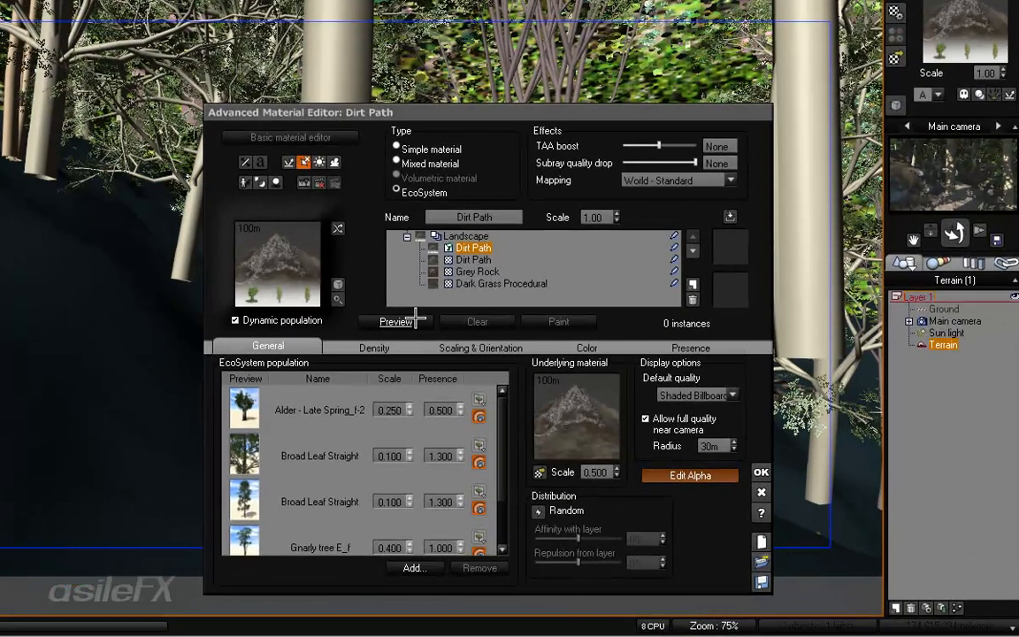
click(398, 321)
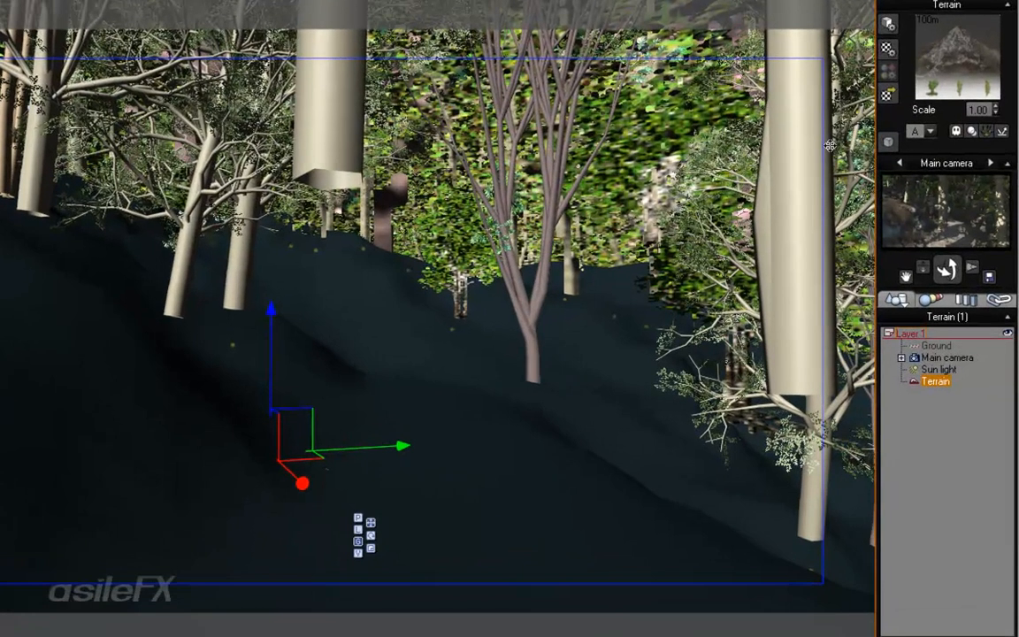
Step: Reopen the terrain's material and remove the Rural Maple tree from the EcoSystem population
right_click(950, 121)
click(872, 65)
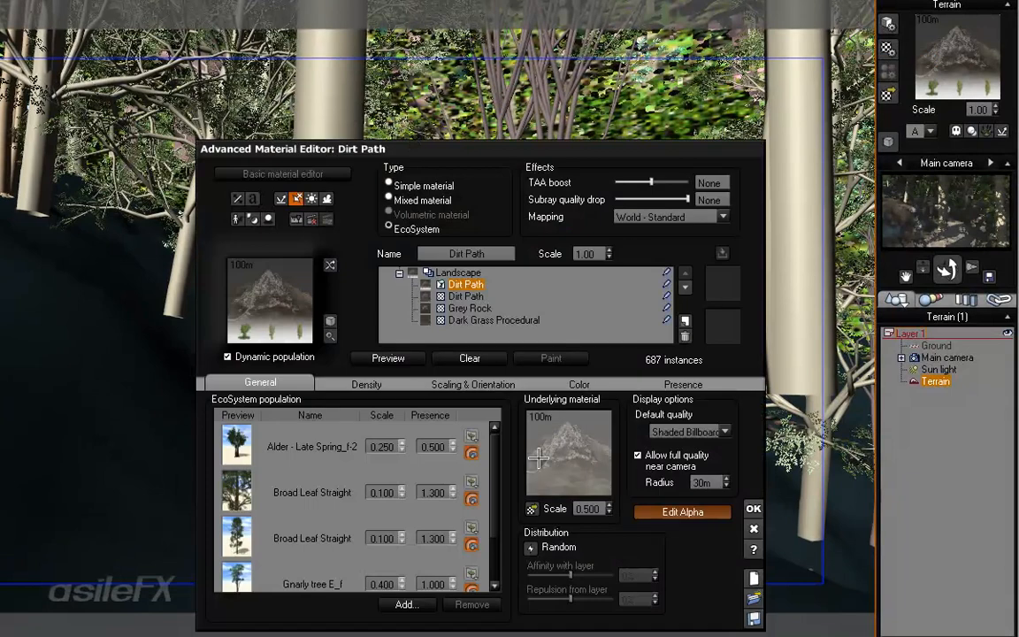
scroll(416, 478, down, 2)
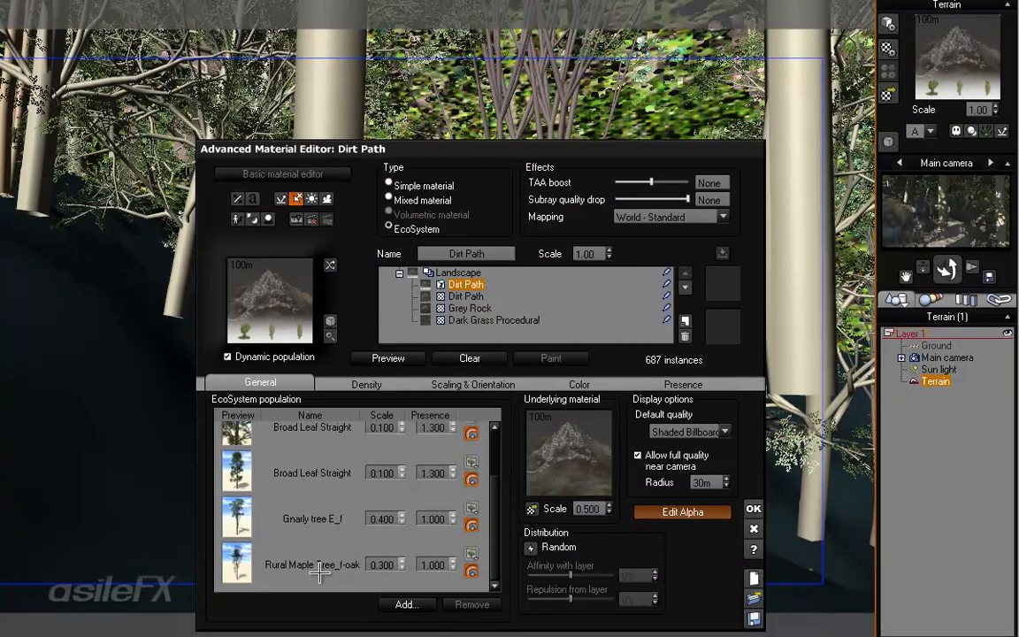
click(350, 557)
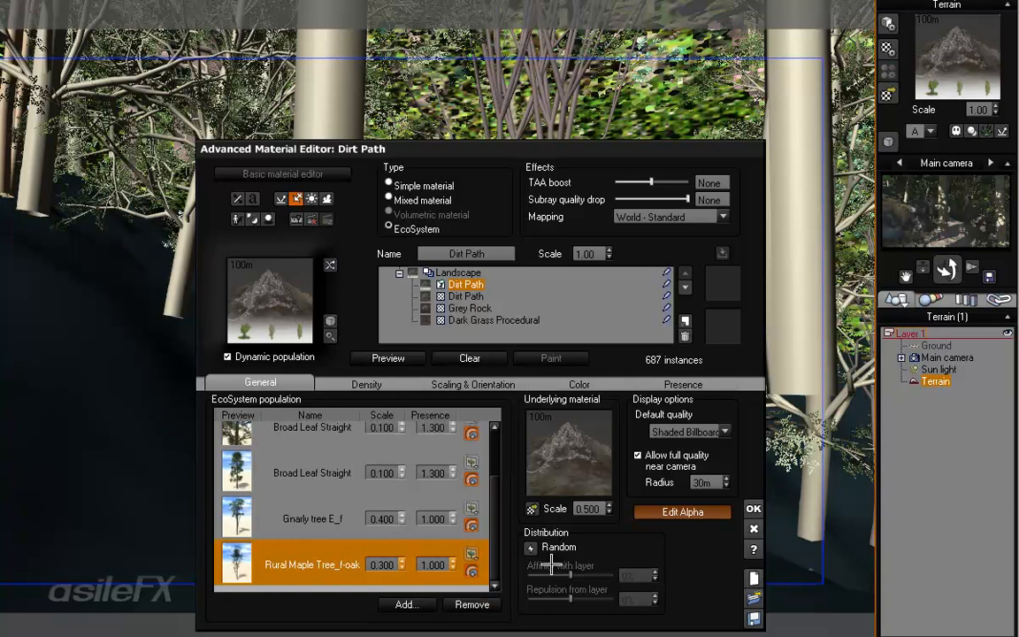
click(490, 604)
Step: Remove the Alder tree from the EcoSystem population and preview the remaining species
drag(501, 485, 498, 501)
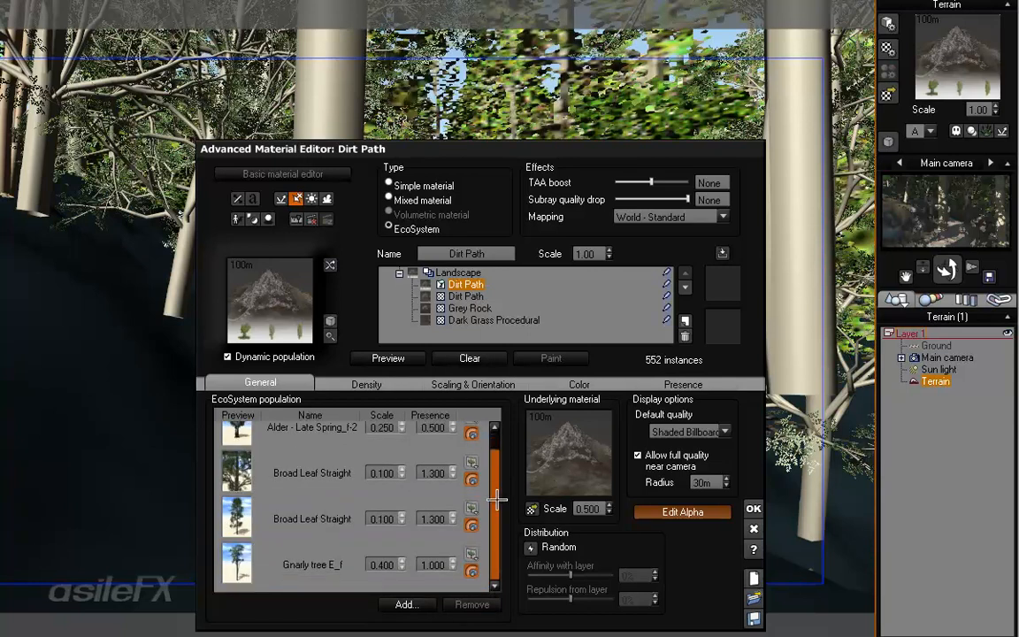
scroll(498, 501, up, 1)
click(310, 447)
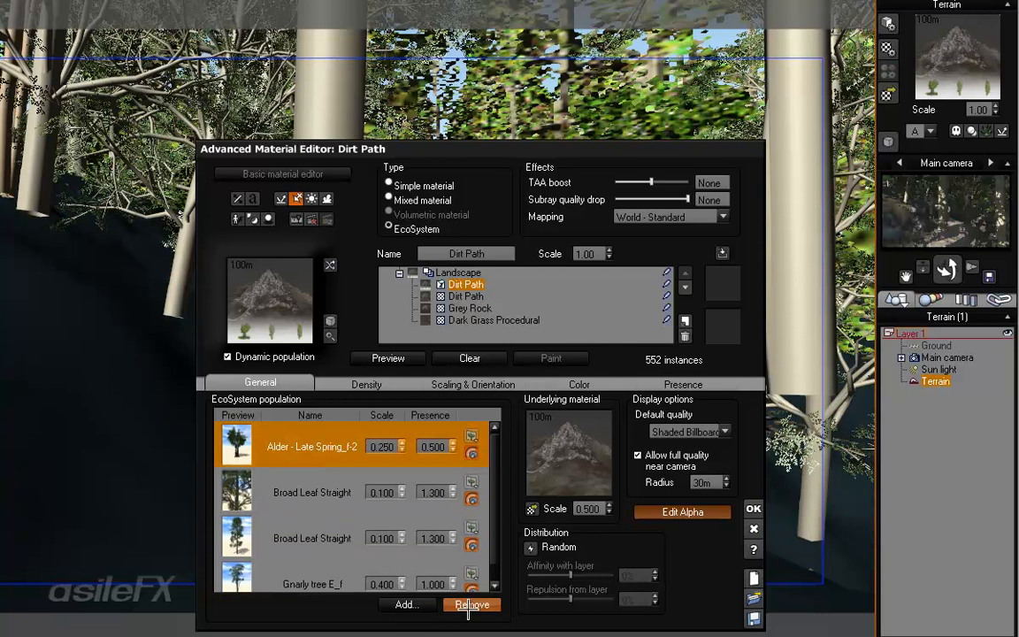
click(472, 604)
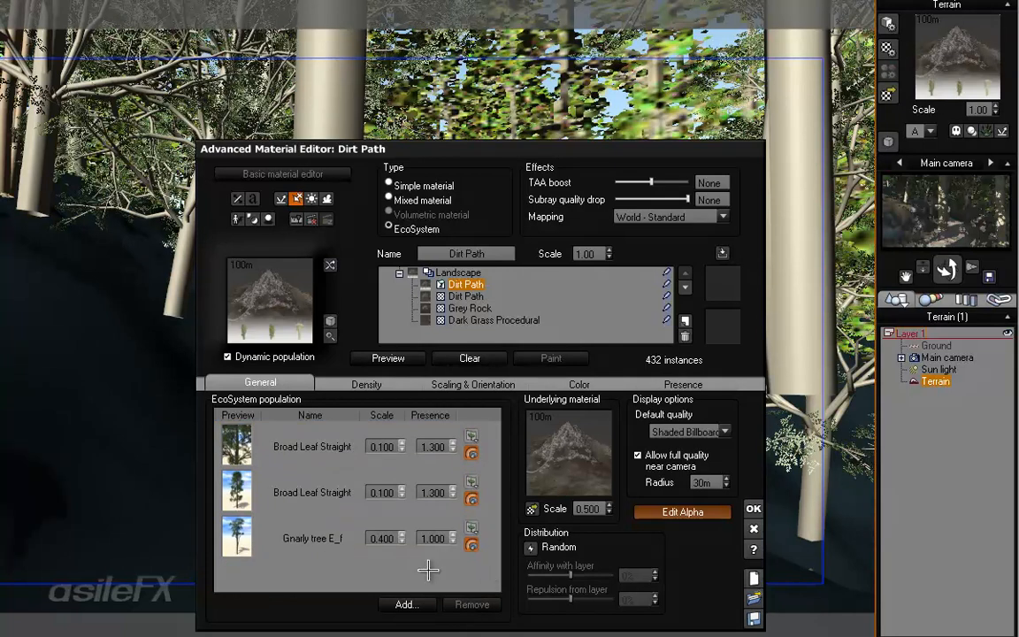
click(390, 358)
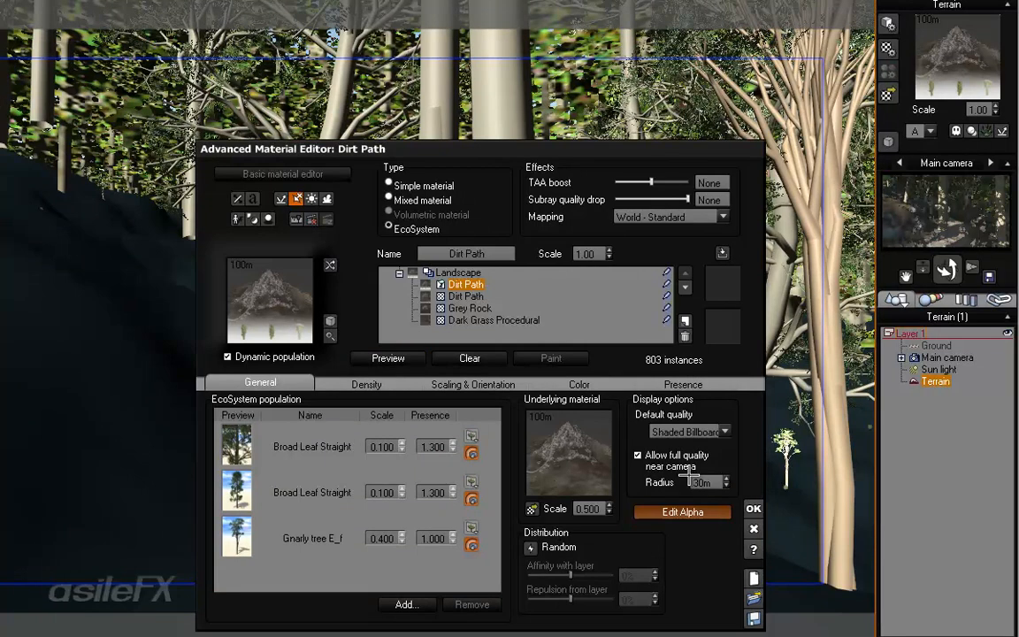
Step: Set the Gnarly tree's scale to 0.6 and preview the population
click(387, 538)
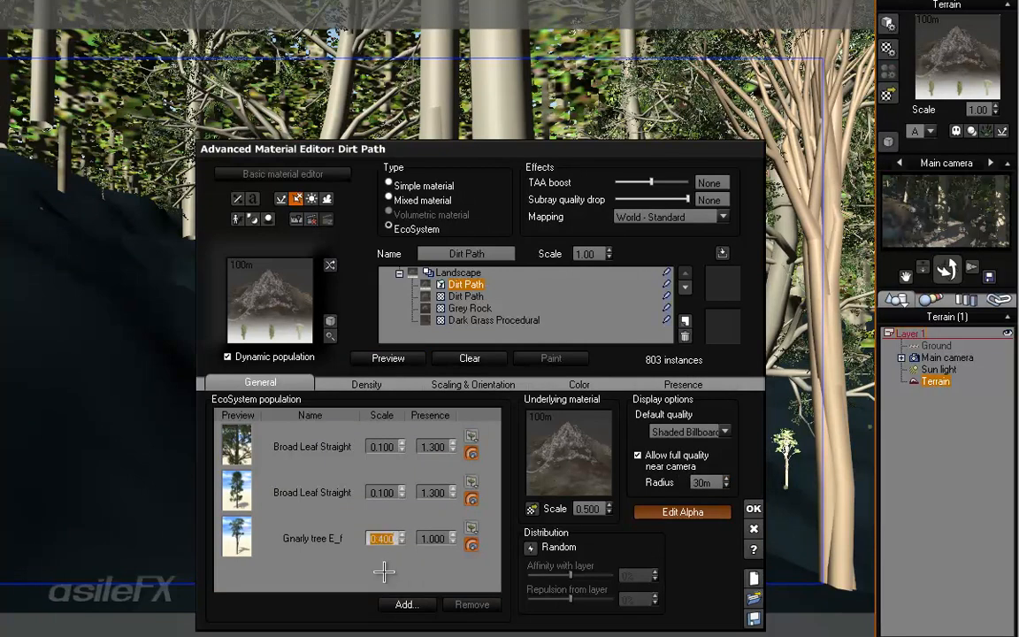
text(.6)
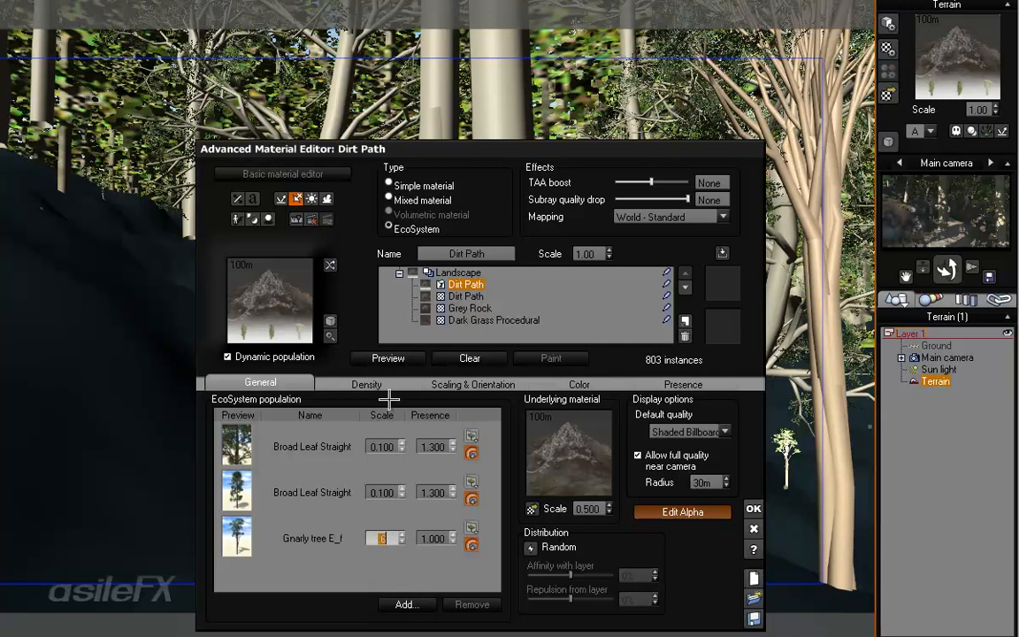
click(387, 359)
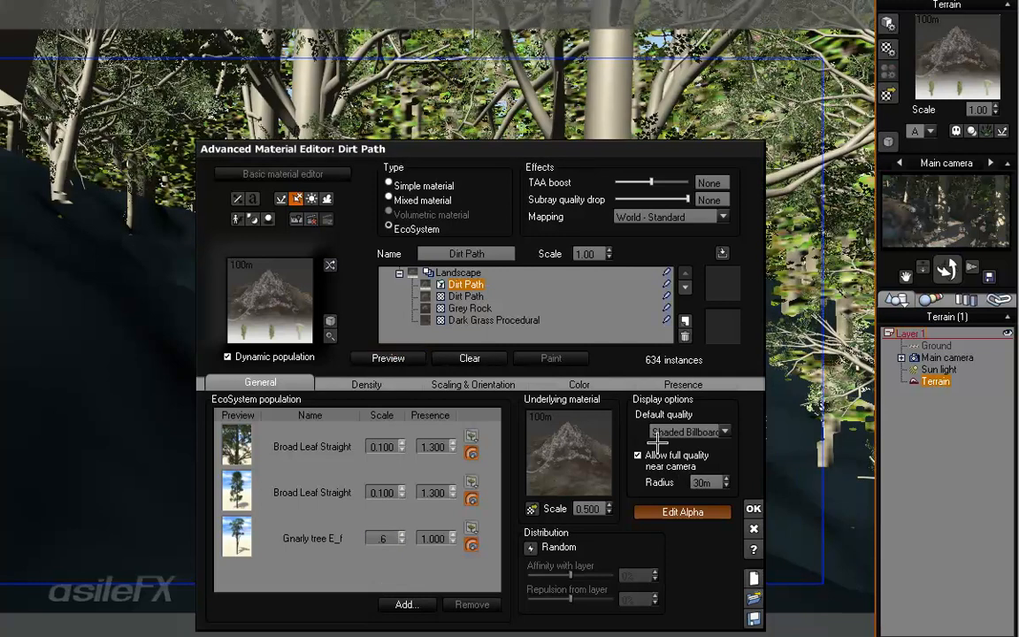
Step: Set the Gnarly tree's scale to 0.5, preview the population and accept the material
double_click(394, 536)
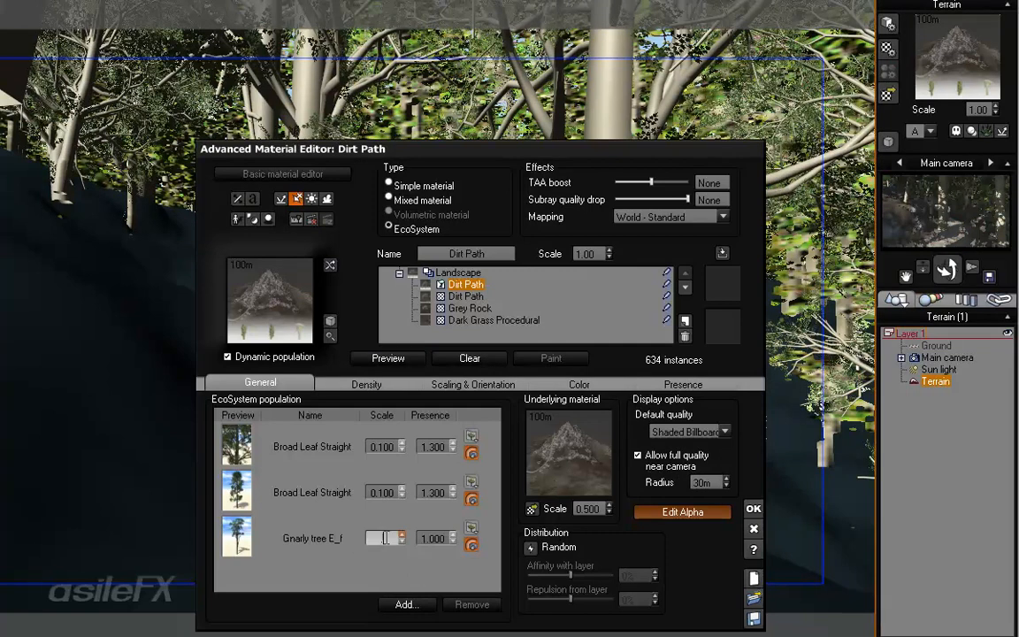
click(393, 358)
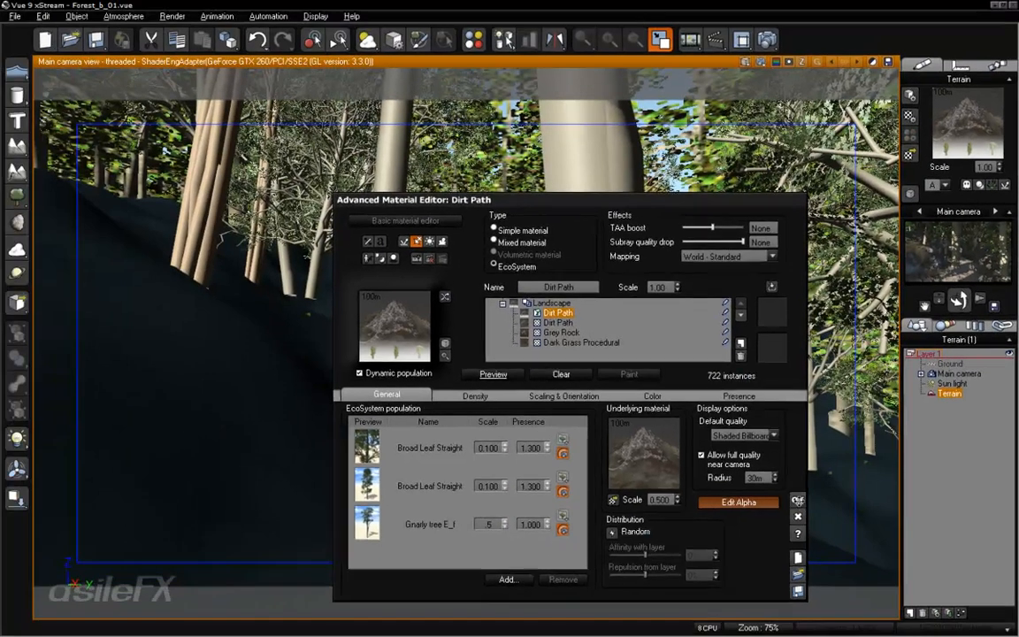
click(783, 503)
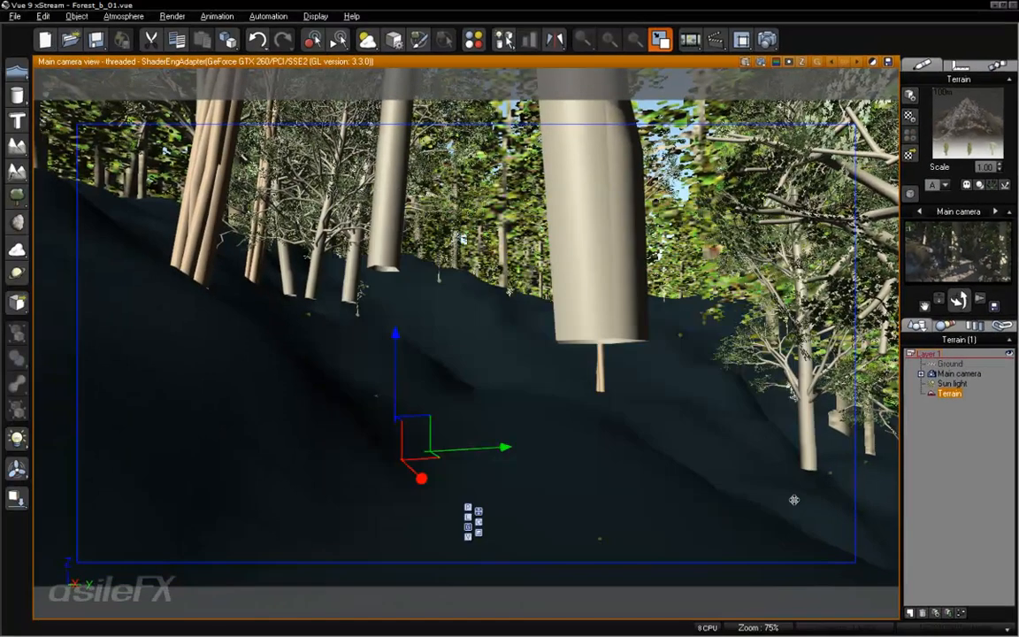
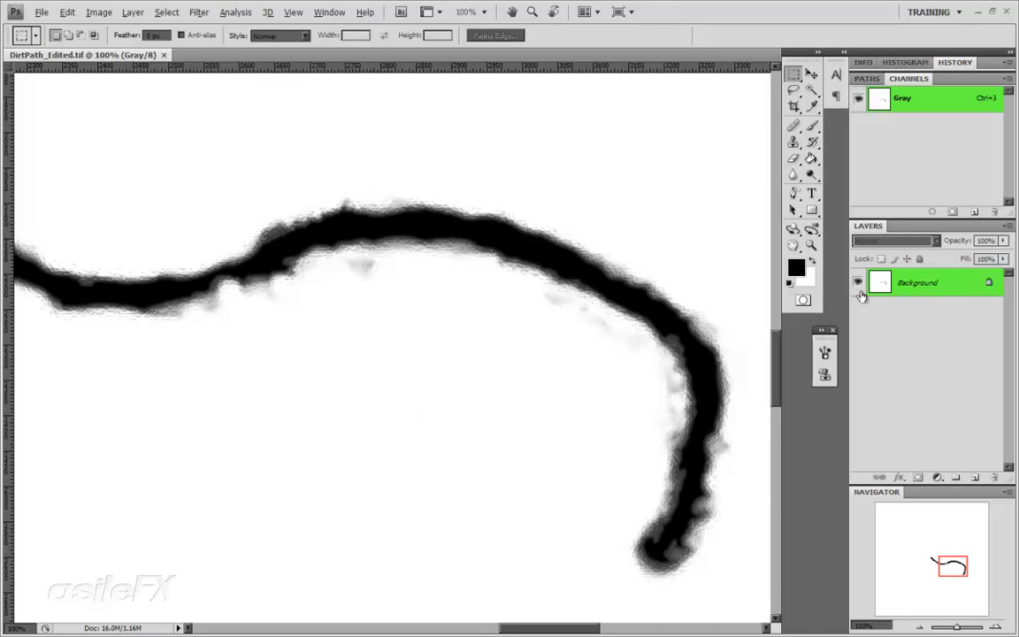
Step: In Photoshop, convert the locked Background of DirtPath_Edited.tif into a regular layer named Layer 0
double_click(953, 285)
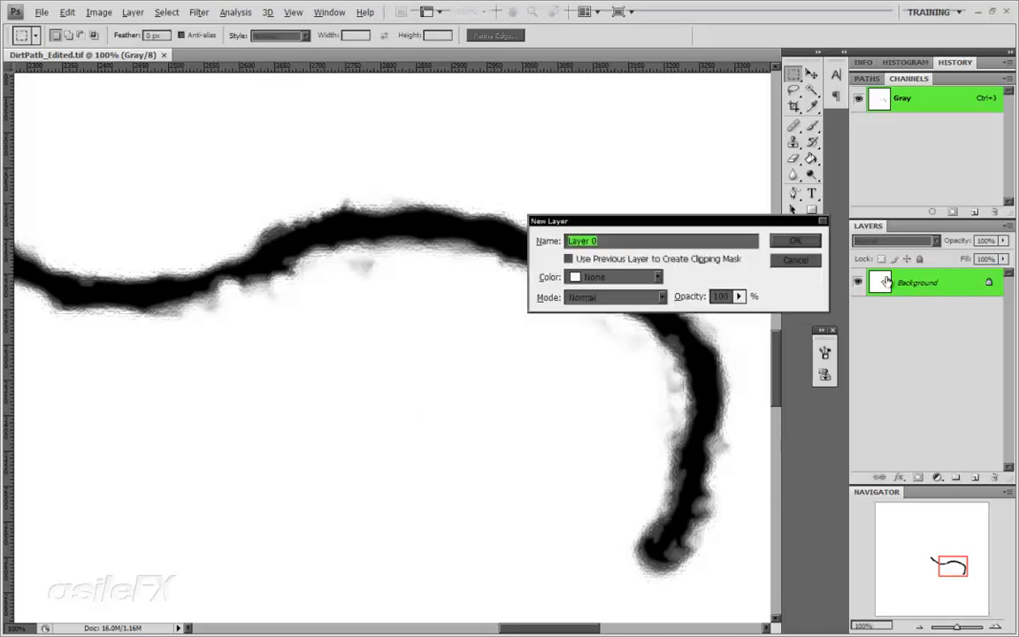
key(Return)
drag(954, 283, 979, 477)
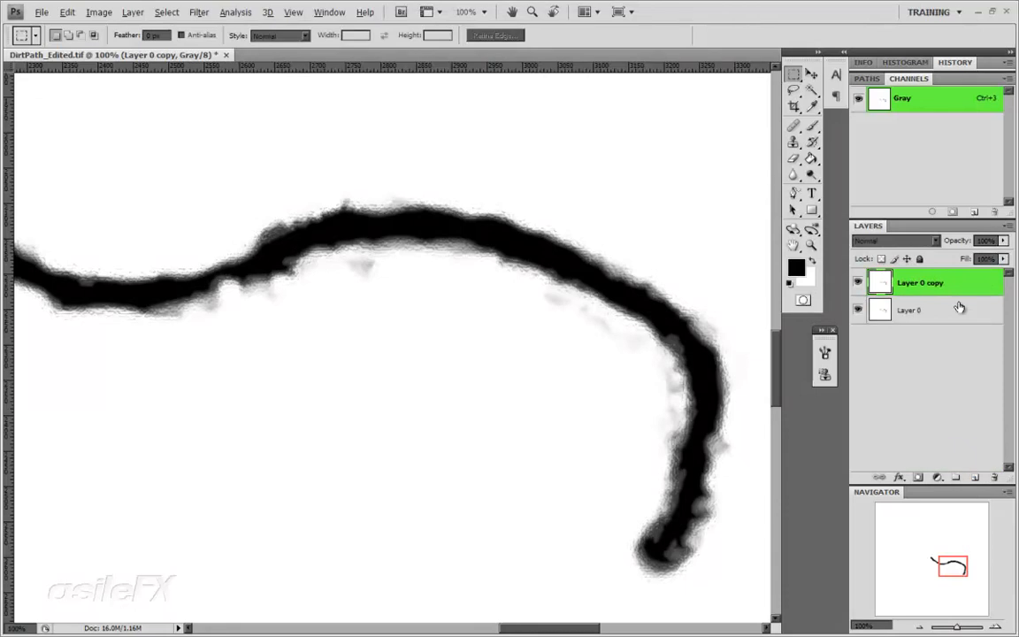
key(w)
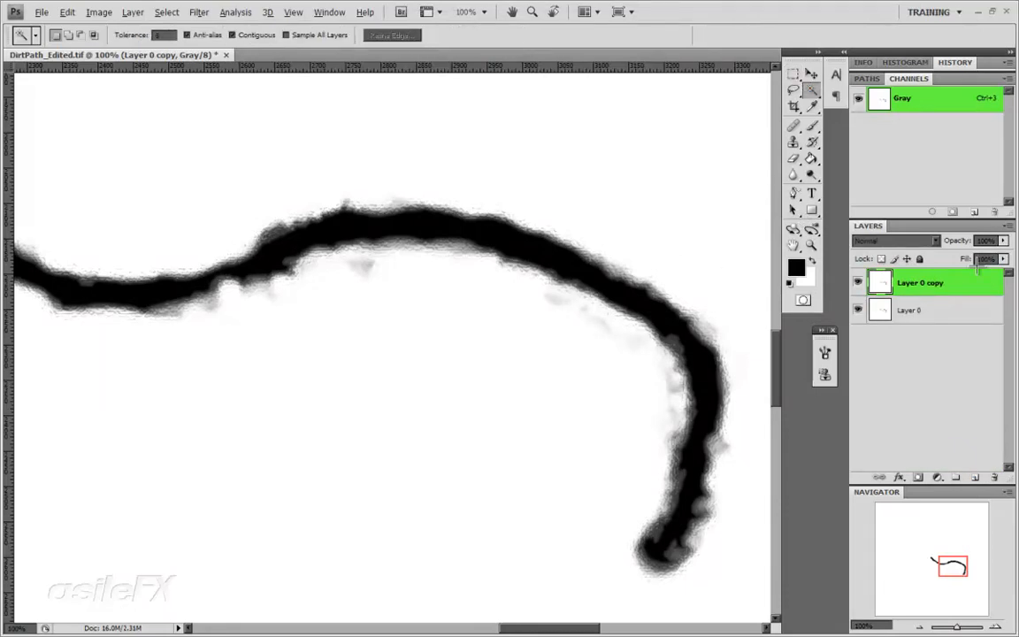
click(858, 282)
right_click(906, 282)
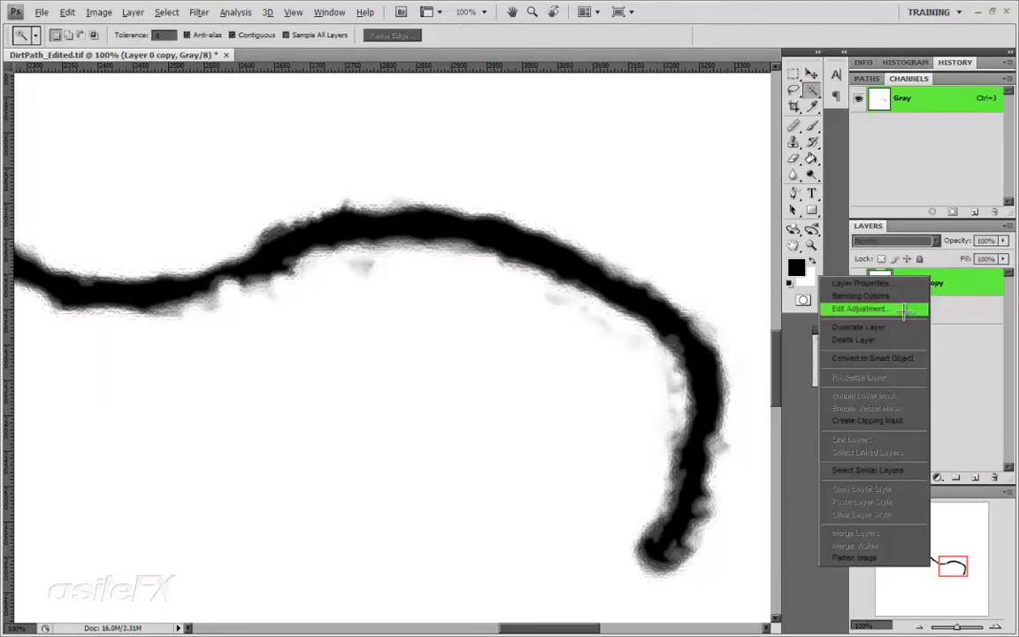
click(836, 305)
key(Return)
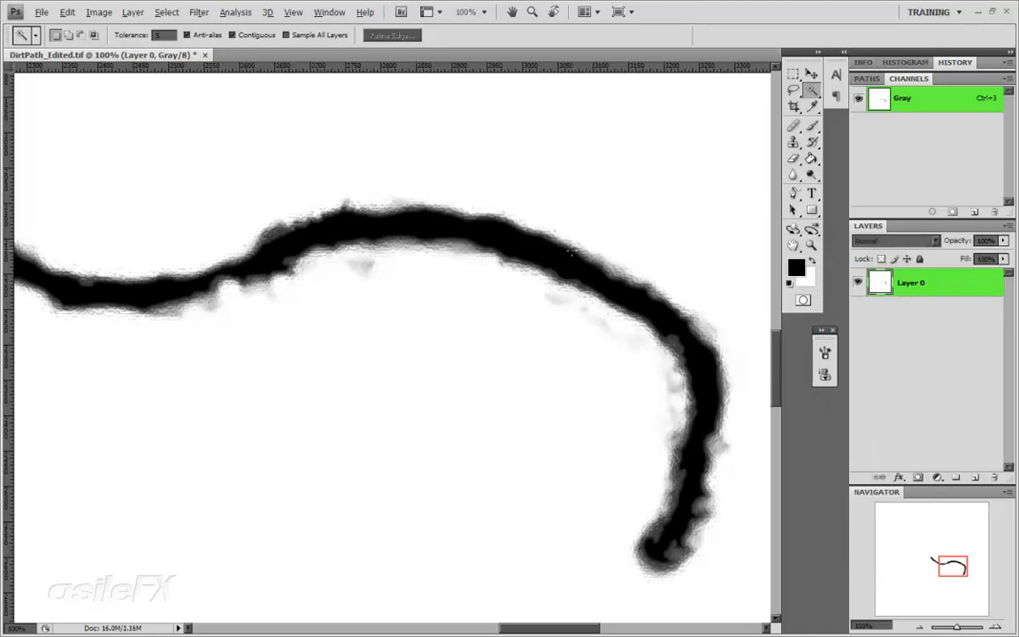
Step: Select the path's solid black core with the Magic Wand at tolerance 5 and add a new layer, Layer 1, above Layer 0
click(571, 258)
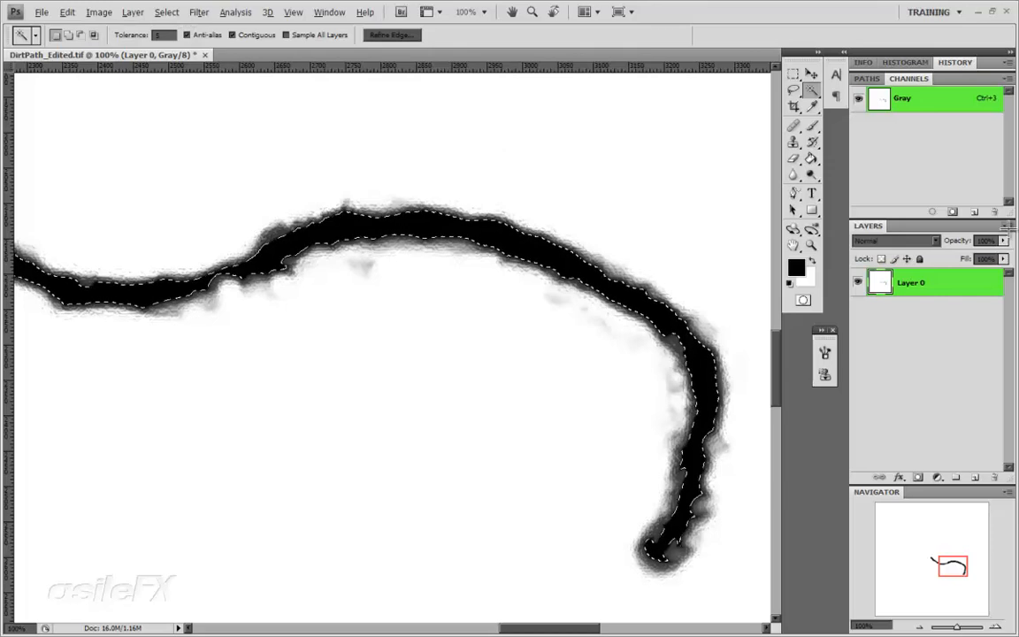
click(1008, 226)
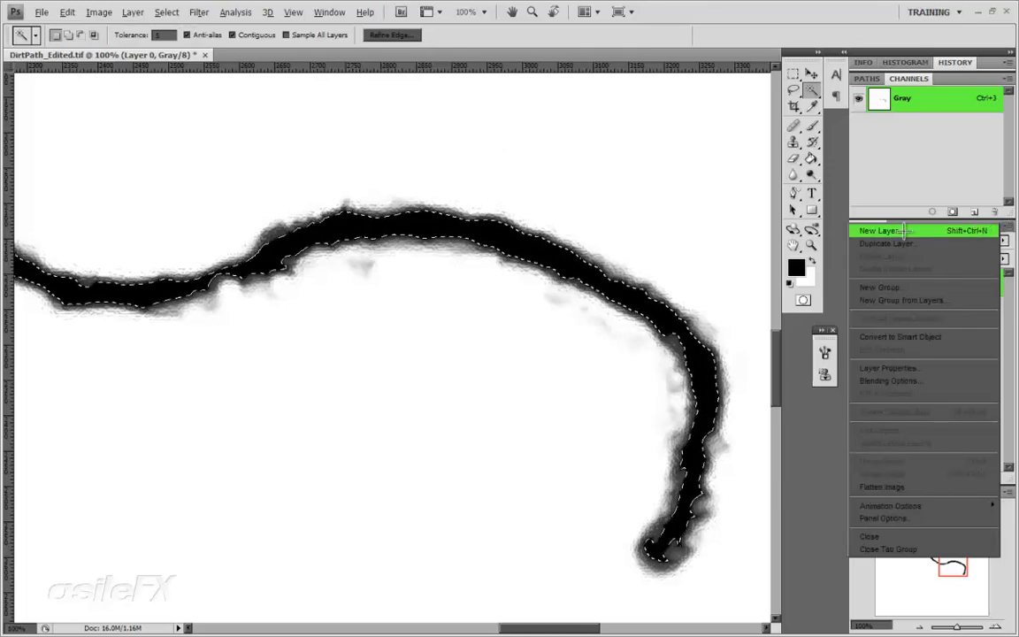
click(902, 231)
click(801, 236)
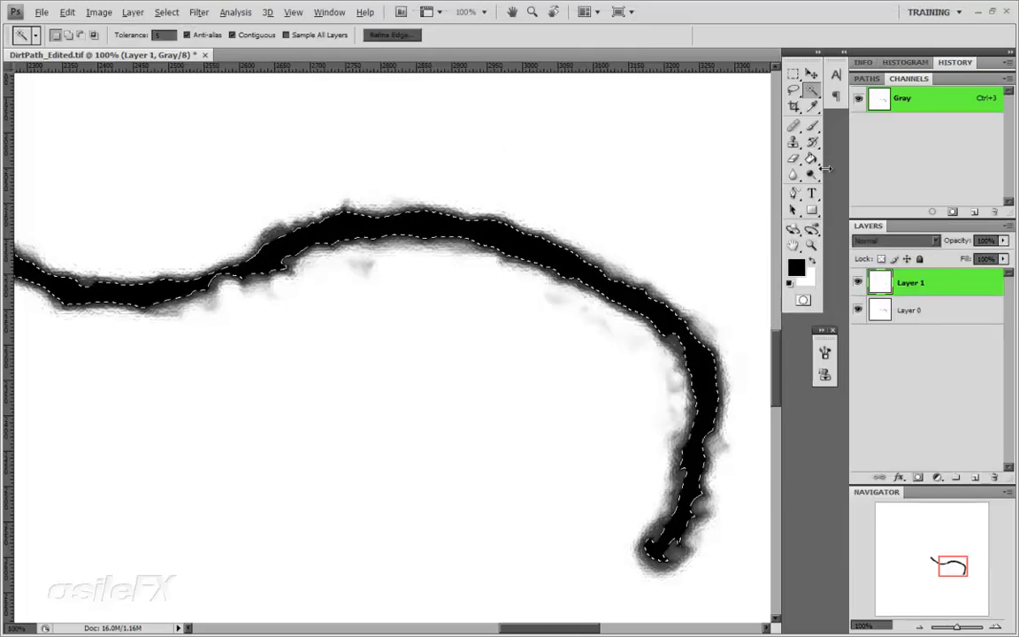
Step: Fill the selected path area with black on Layer 1 and clear the selection
click(811, 159)
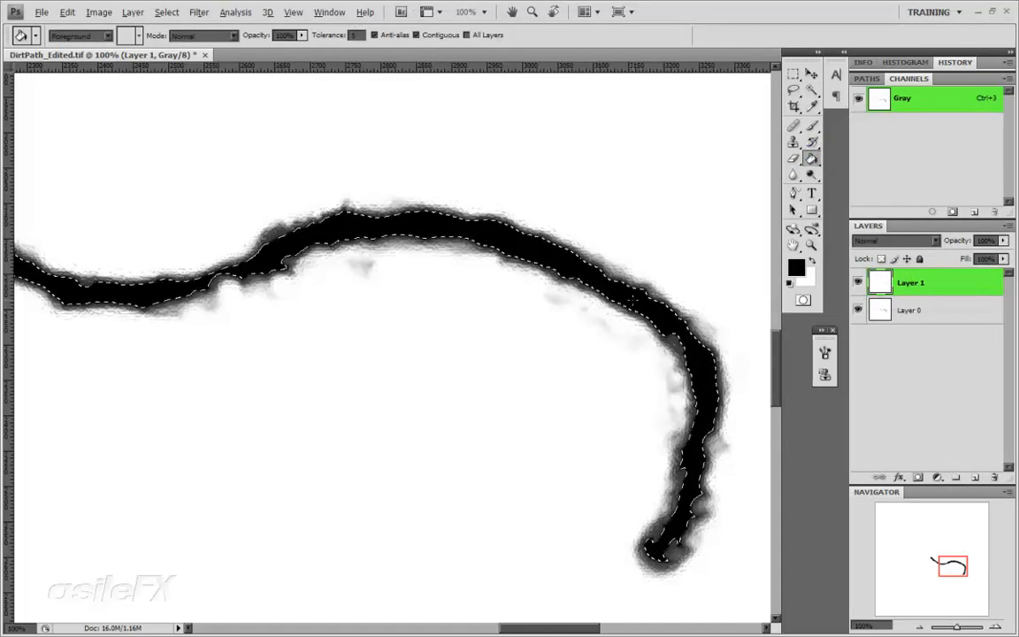
click(633, 292)
key(m)
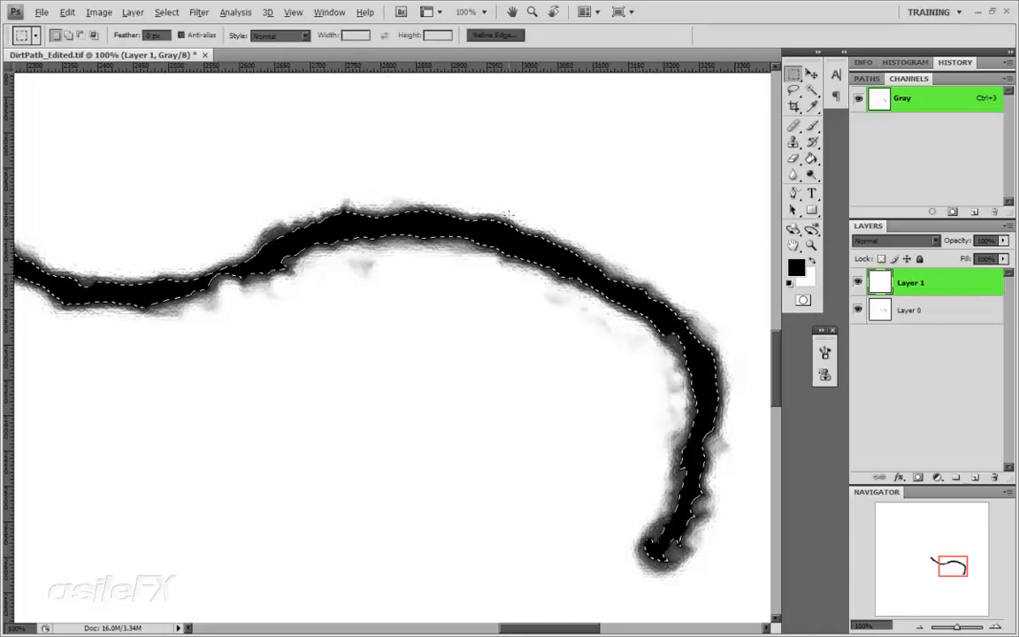
key(ctrl+d)
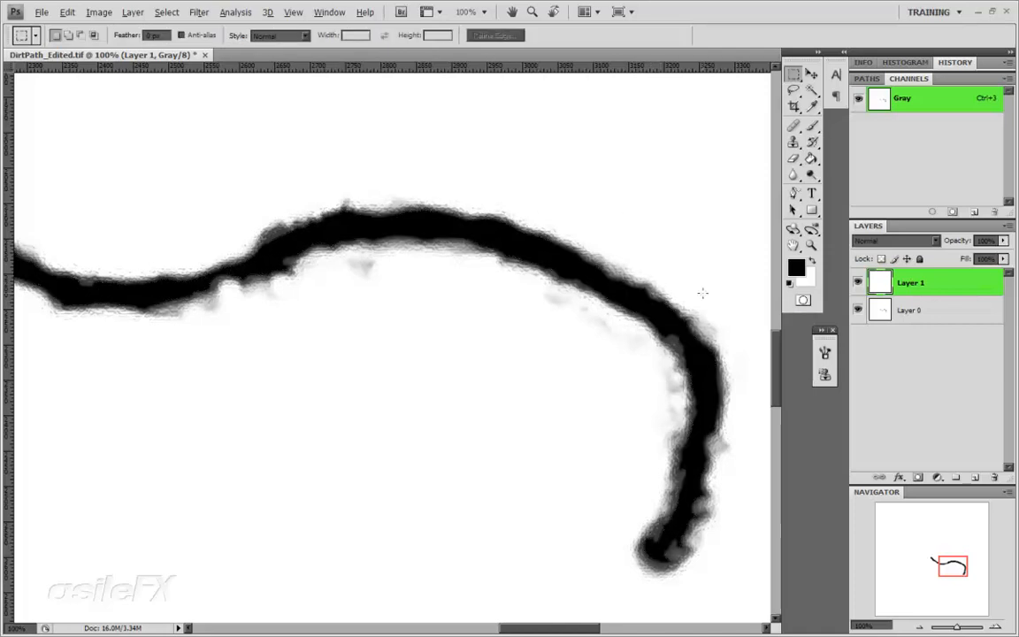
Step: Add a new layer, Layer 2, between Layer 0 and Layer 1 and fill it with white
click(974, 312)
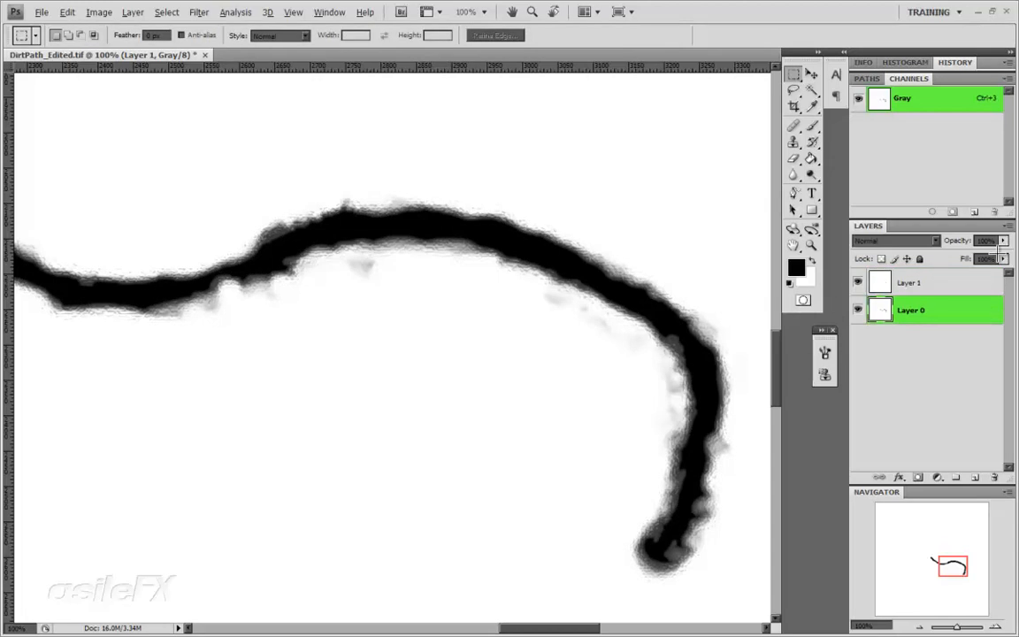
click(1008, 226)
click(986, 231)
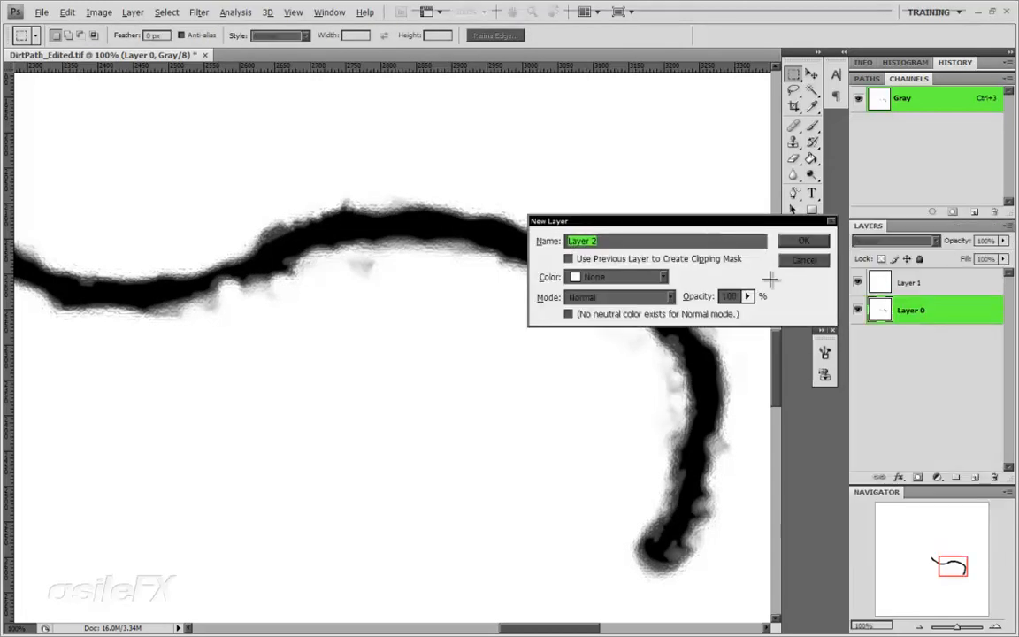
key(Return)
click(811, 258)
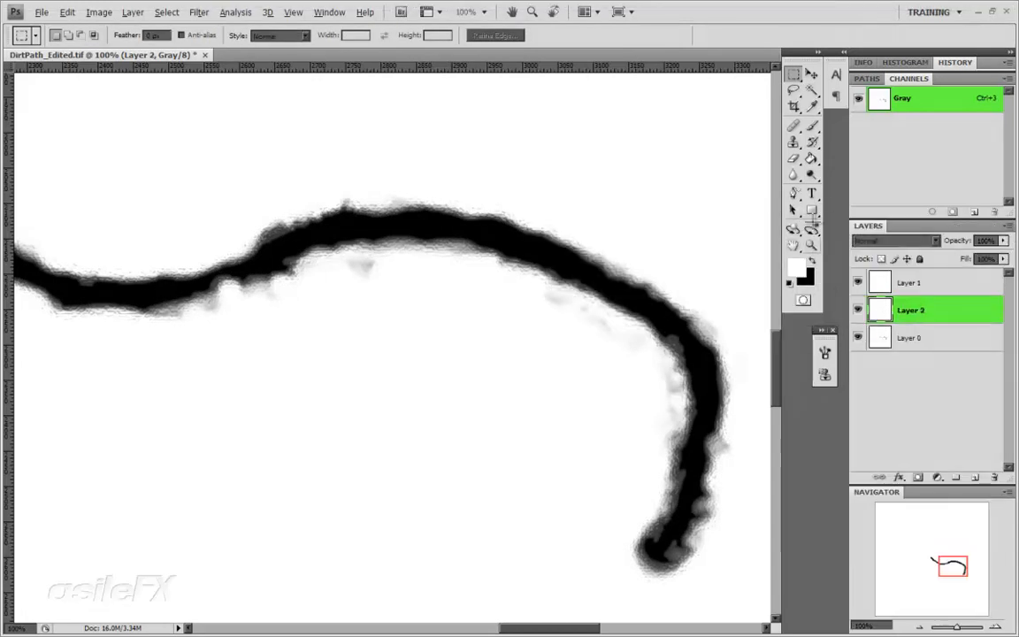
click(812, 160)
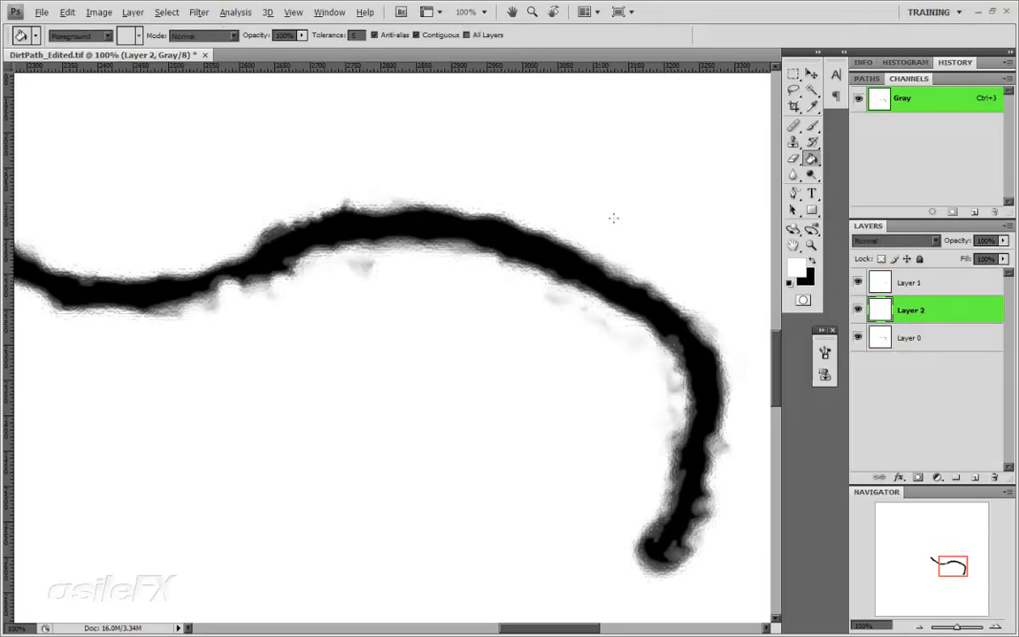
click(568, 211)
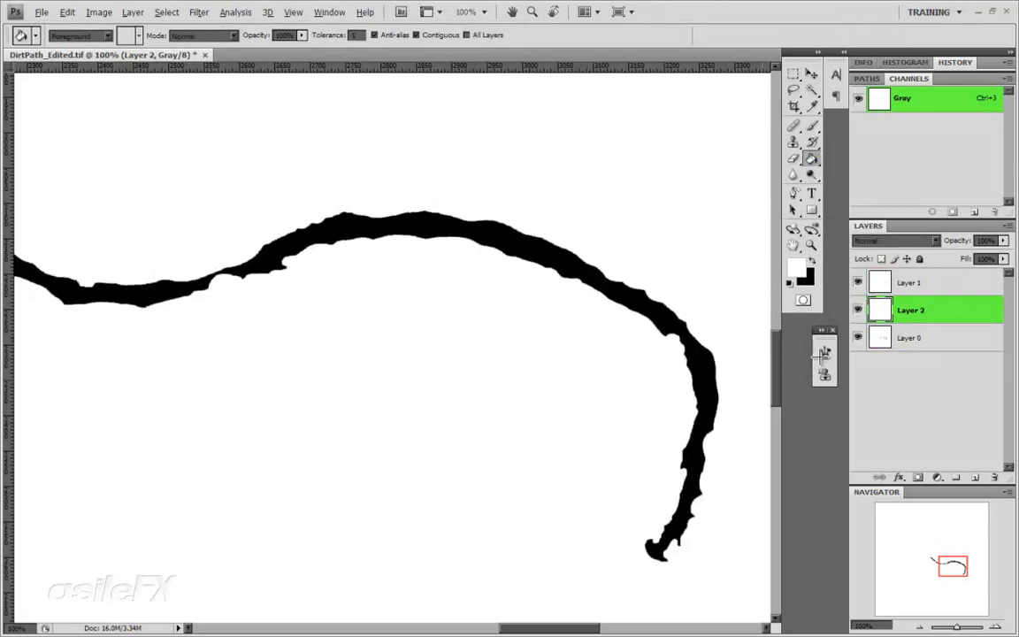
Step: Widen the path on Layer 1 by adding a black outside Stroke effect with a size of 51 px
click(911, 283)
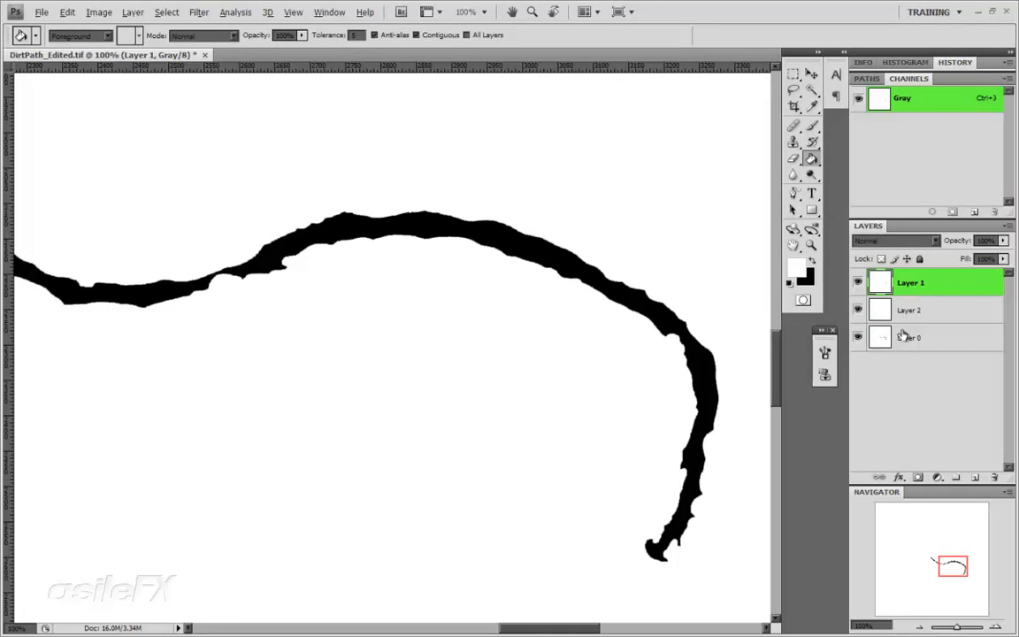
click(859, 282)
click(859, 282)
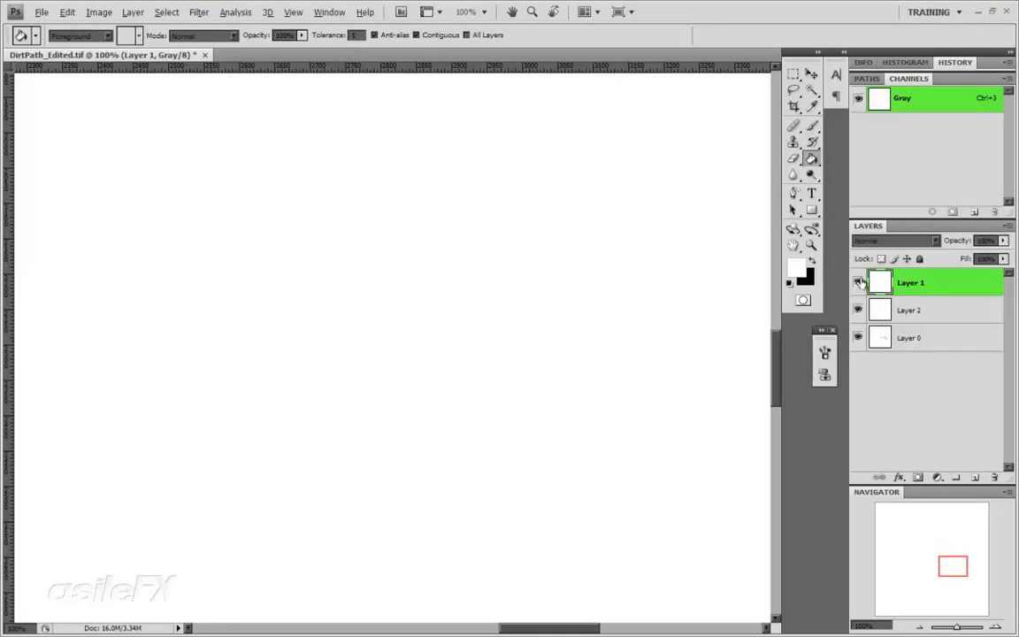
double_click(951, 291)
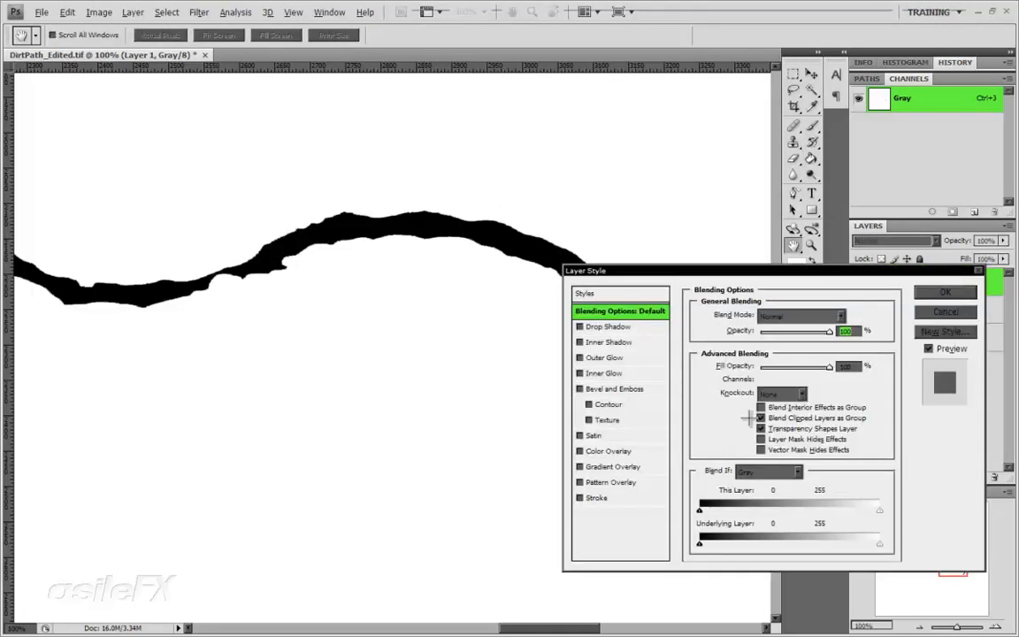
click(579, 498)
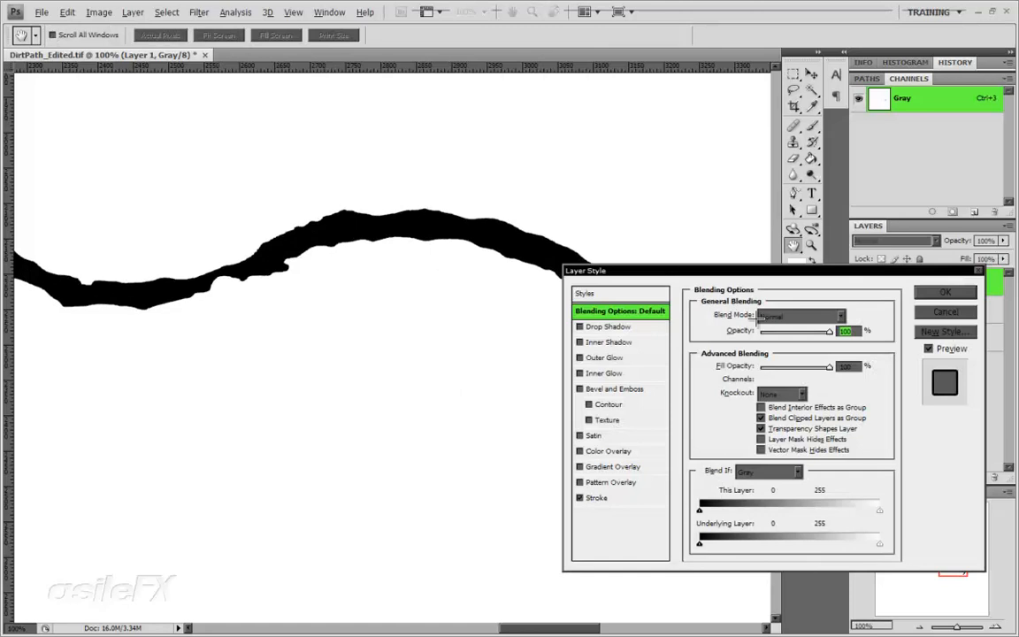
click(597, 499)
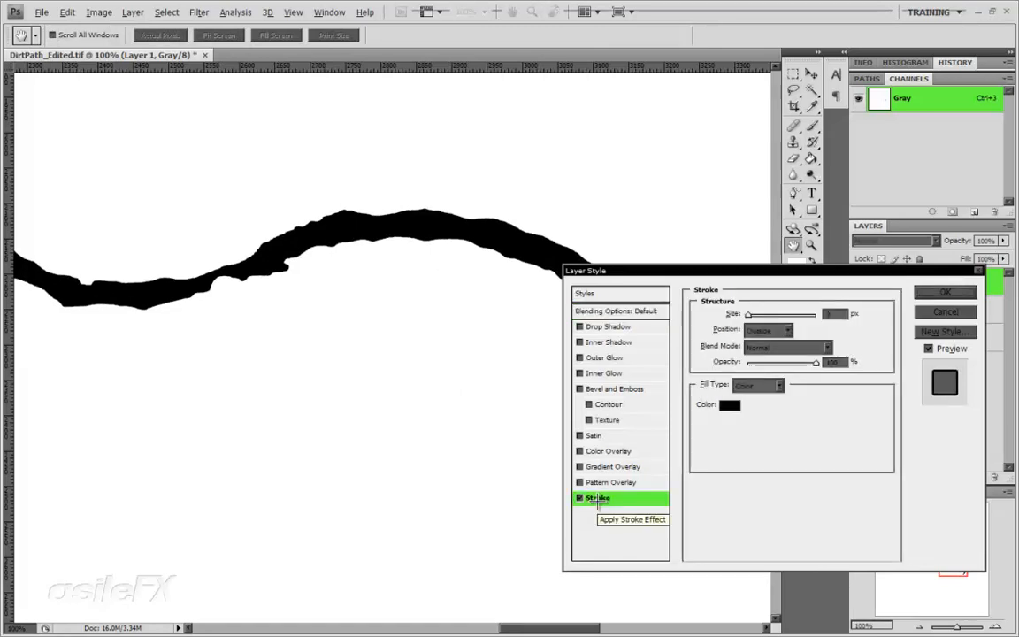
drag(750, 315, 767, 314)
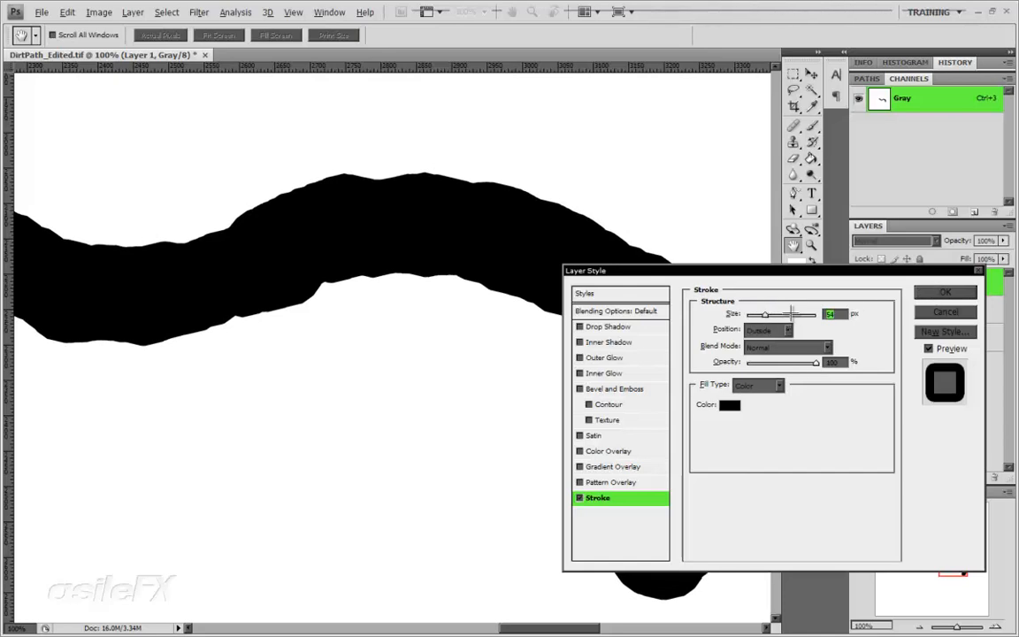
drag(766, 315, 764, 315)
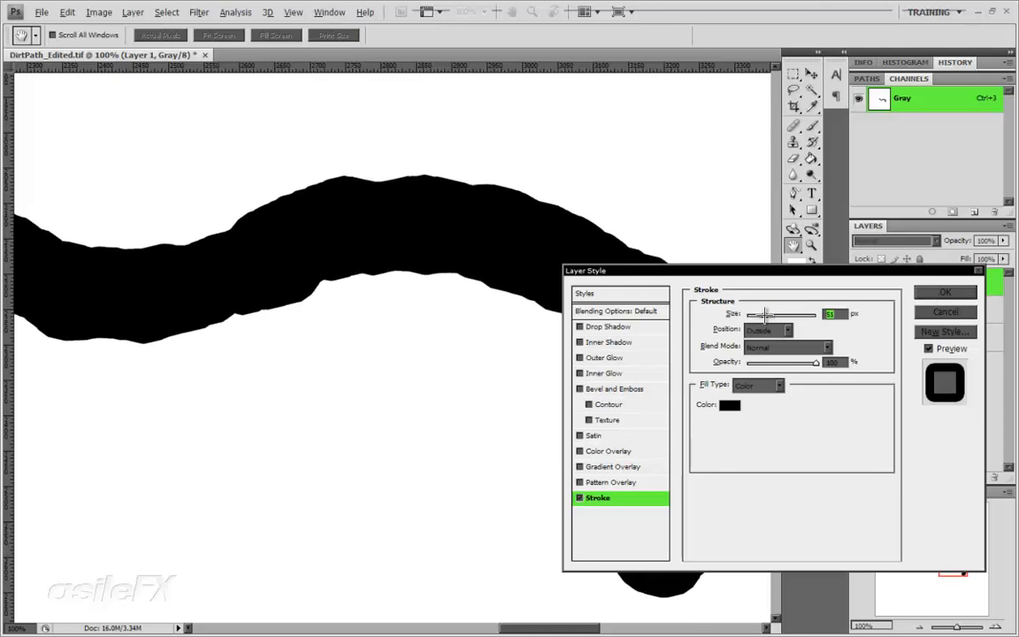
click(916, 294)
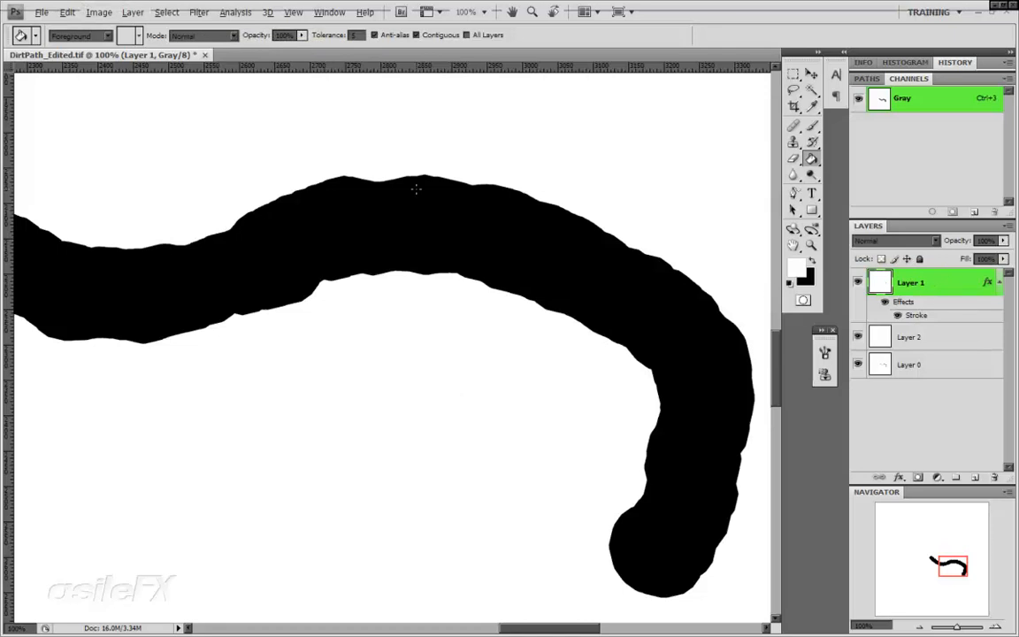
Step: Flatten the image and save it as a TIFF named DirtPath_Edited_eco in Forest_Captured with LZW compression
click(133, 13)
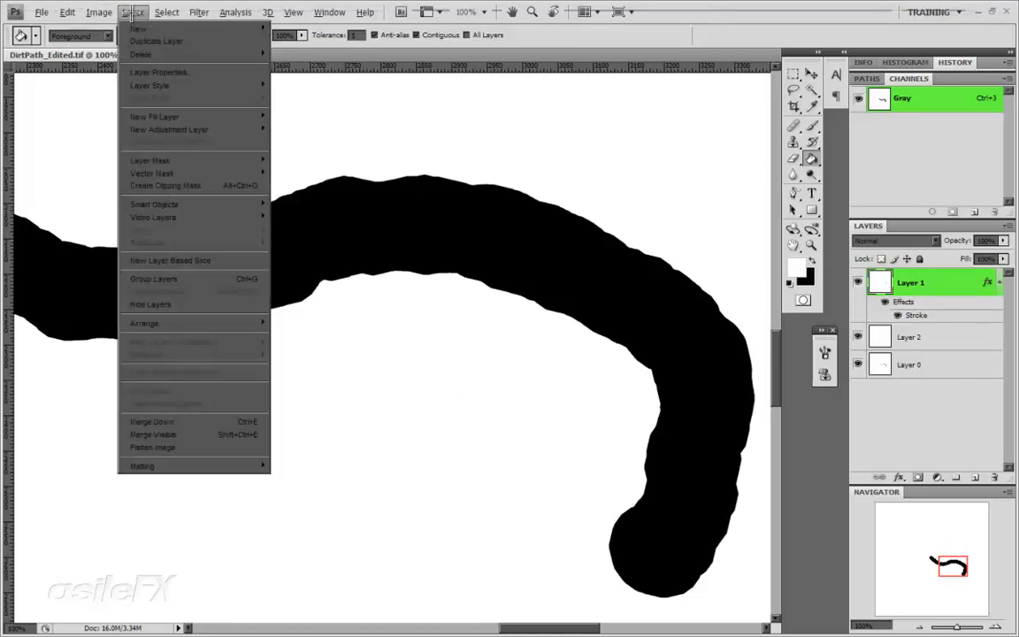
click(199, 447)
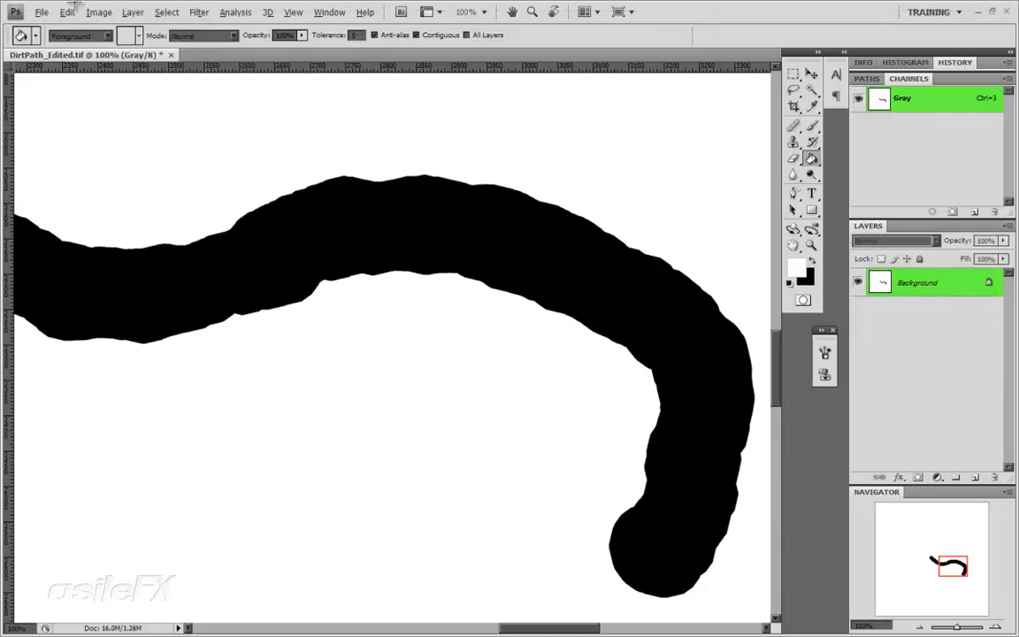
click(41, 11)
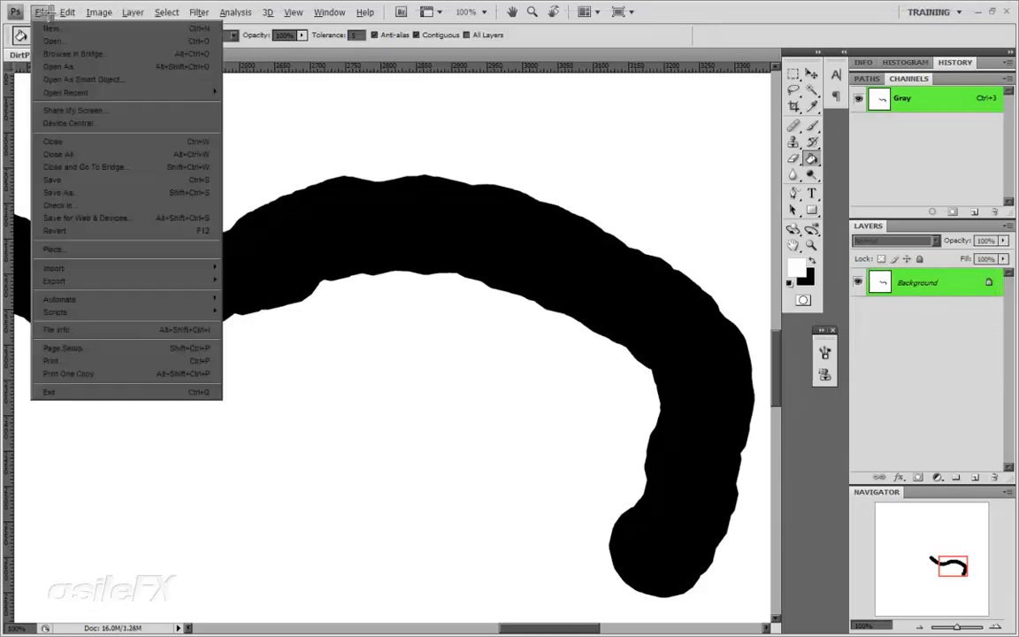
click(148, 192)
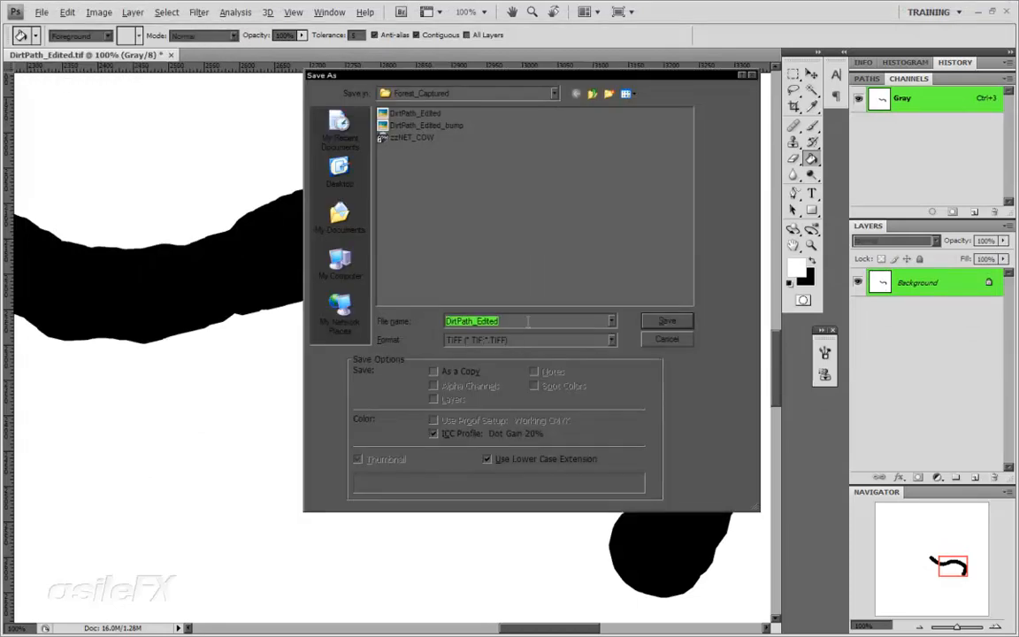
click(528, 323)
text(_eco)
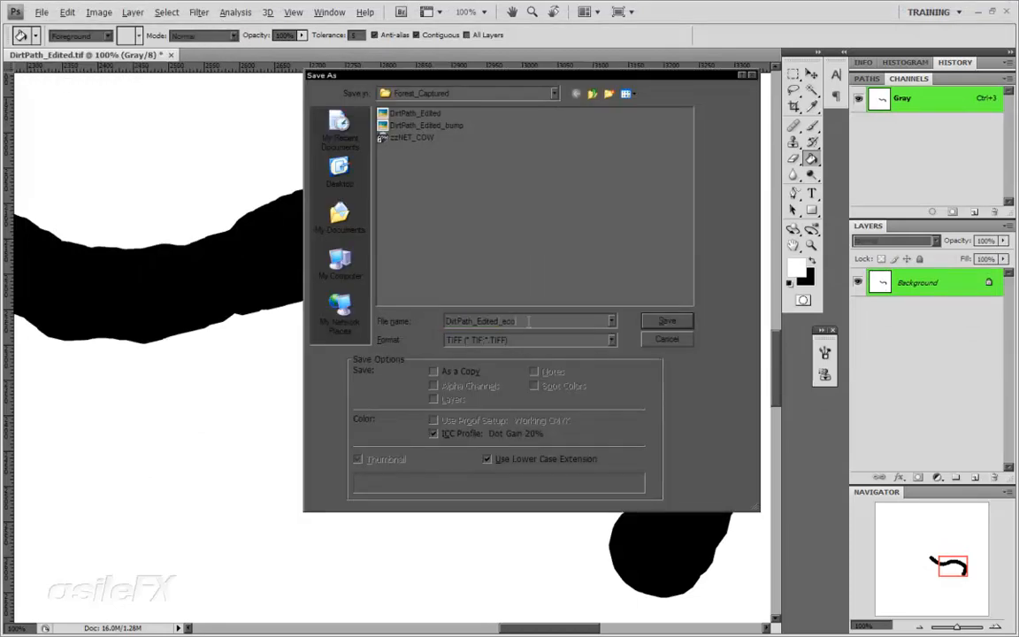
click(662, 322)
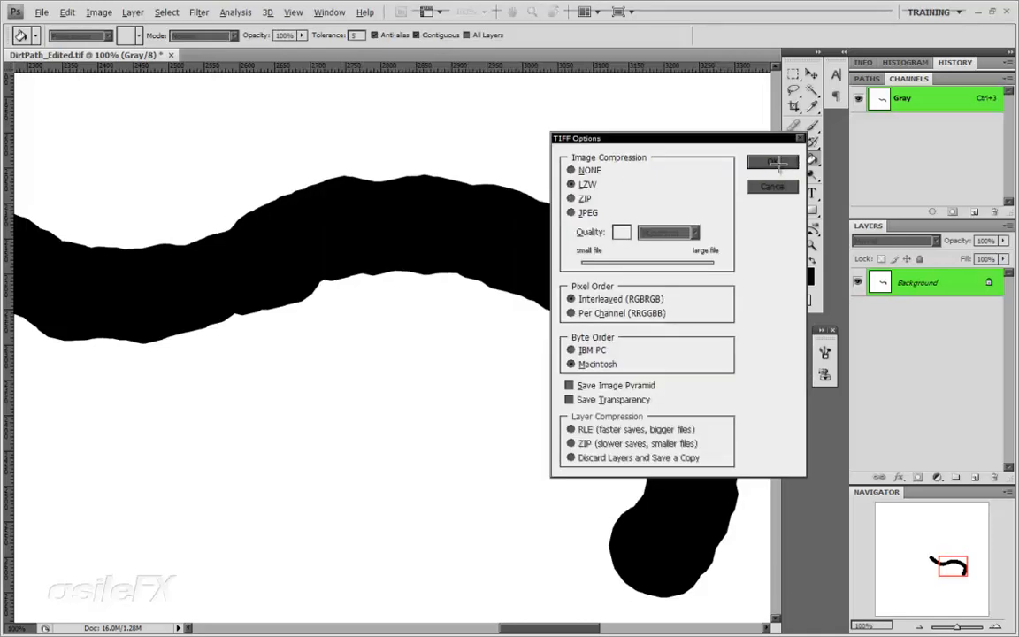
key(Return)
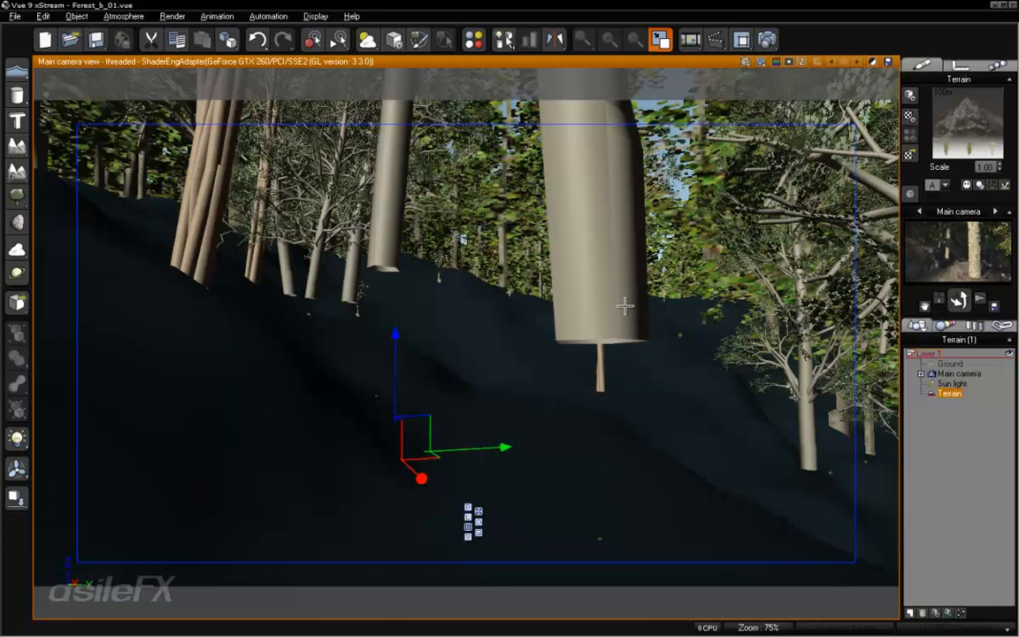
Step: Load DirtPath_Edited_eco from Forest_Captured as the projected texture map image in the Dirt Path EcoSystem layer's alpha function
double_click(967, 125)
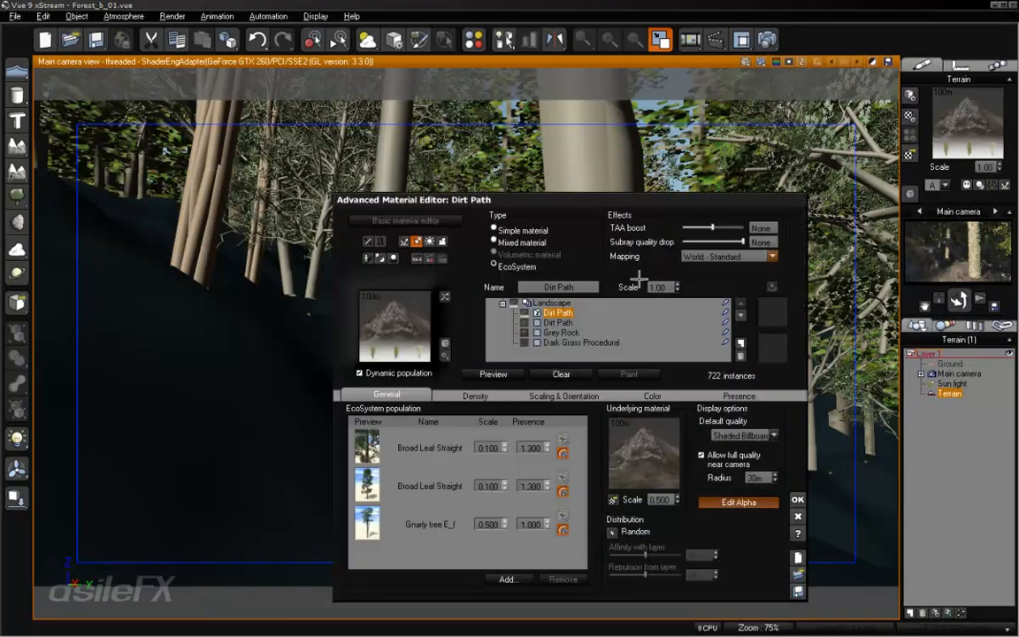
click(738, 501)
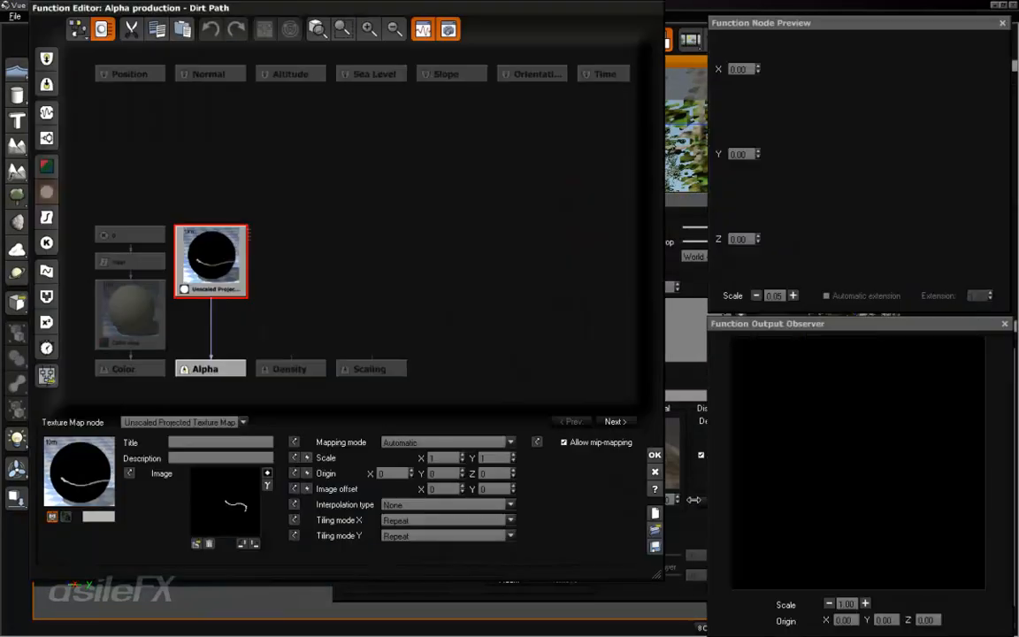
click(199, 544)
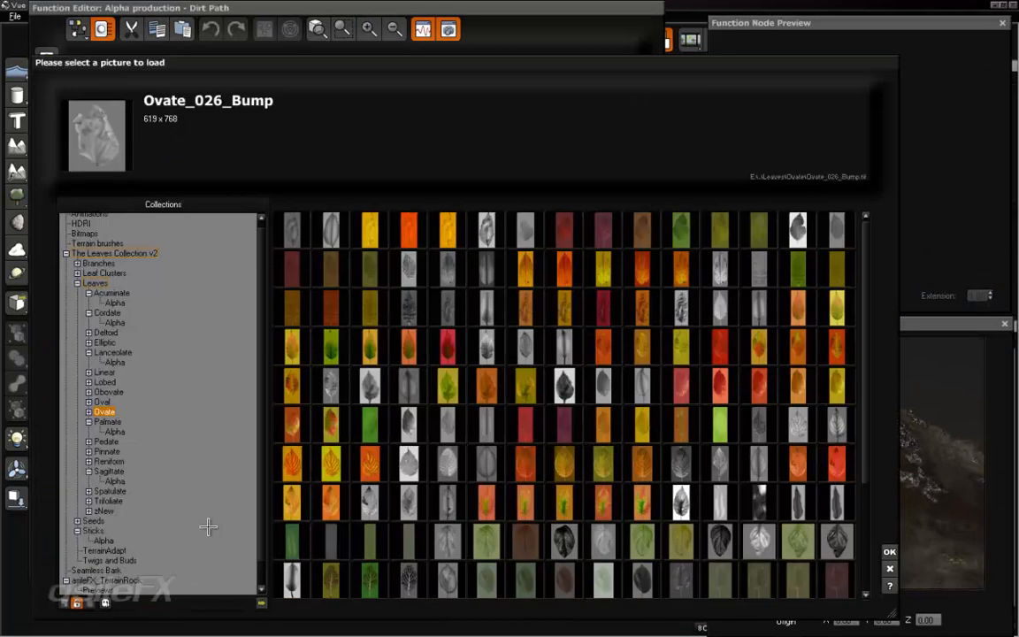
click(262, 604)
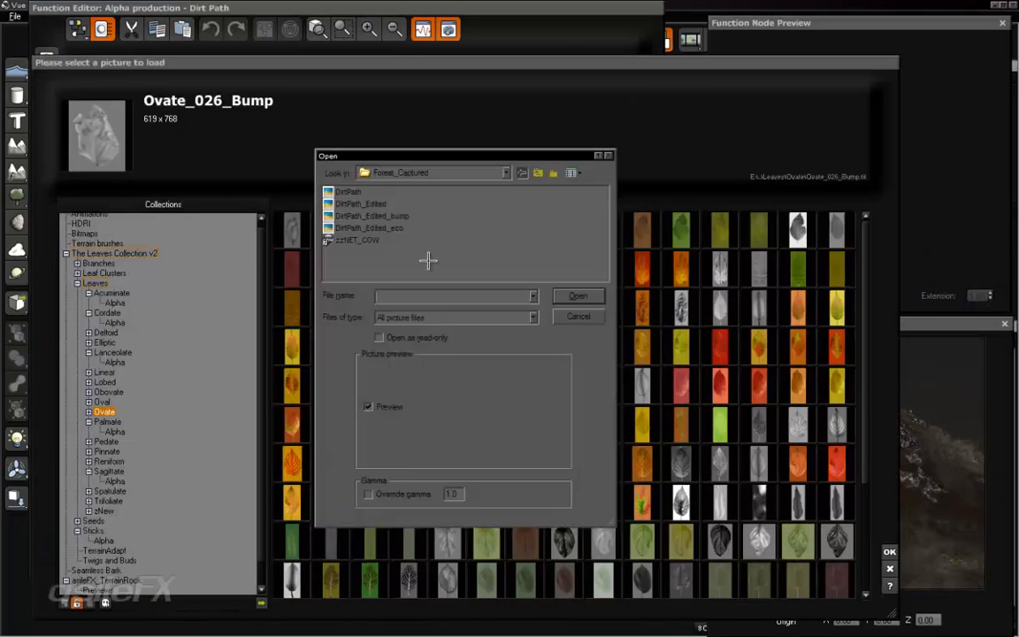
click(389, 229)
click(577, 296)
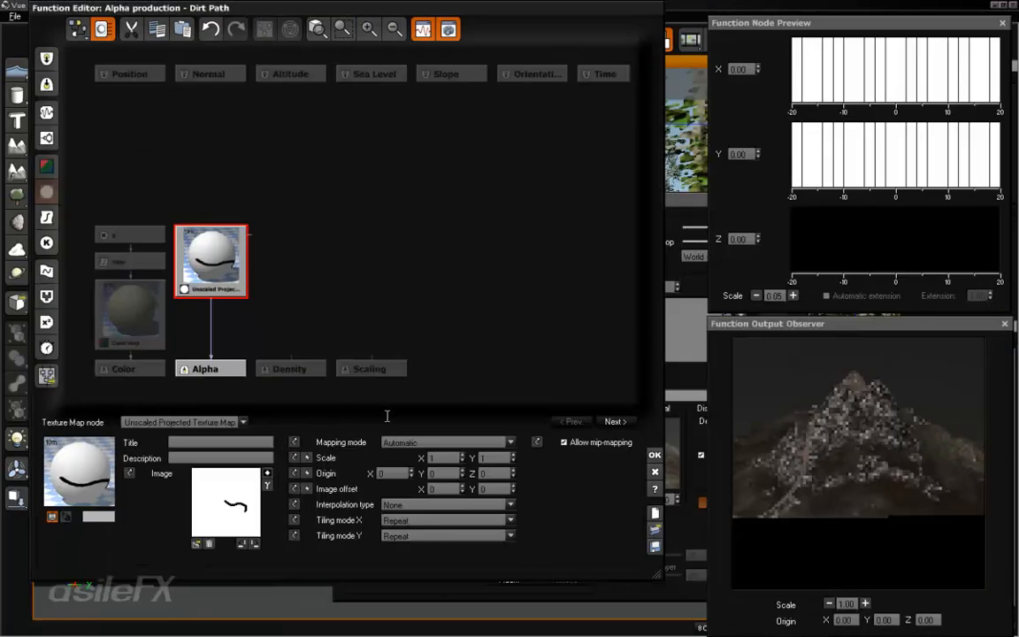
Step: Invert the loaded alpha image and accept the alpha function and the Dirt Path material
click(267, 473)
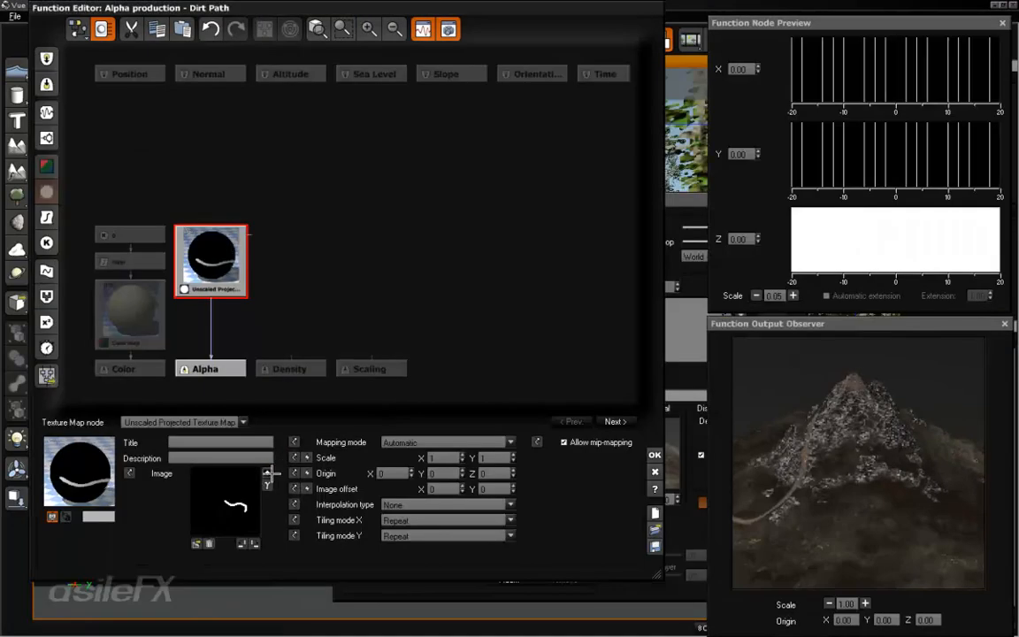
click(655, 454)
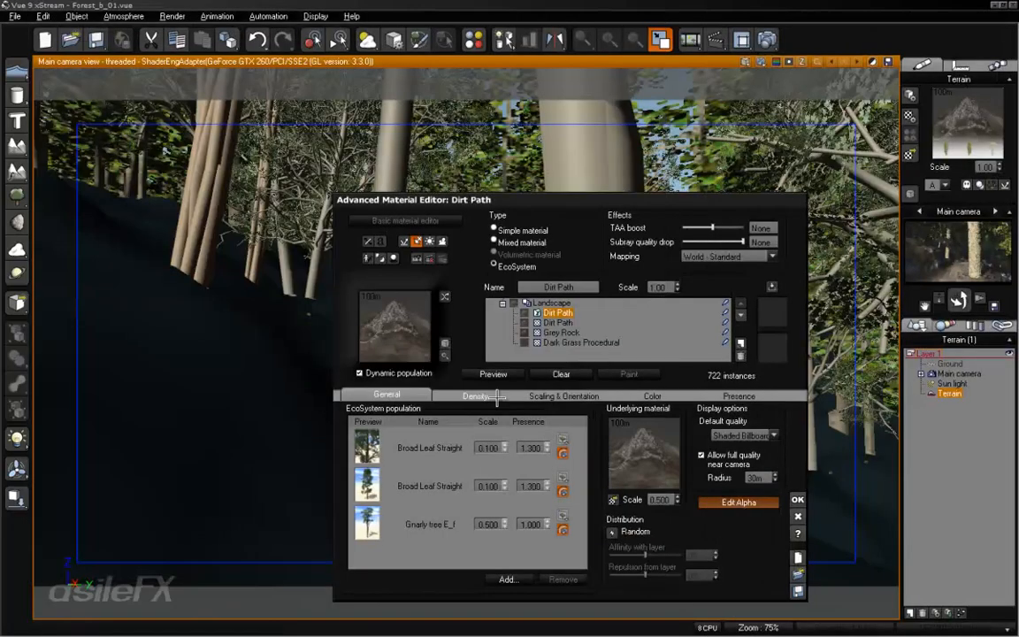
click(798, 499)
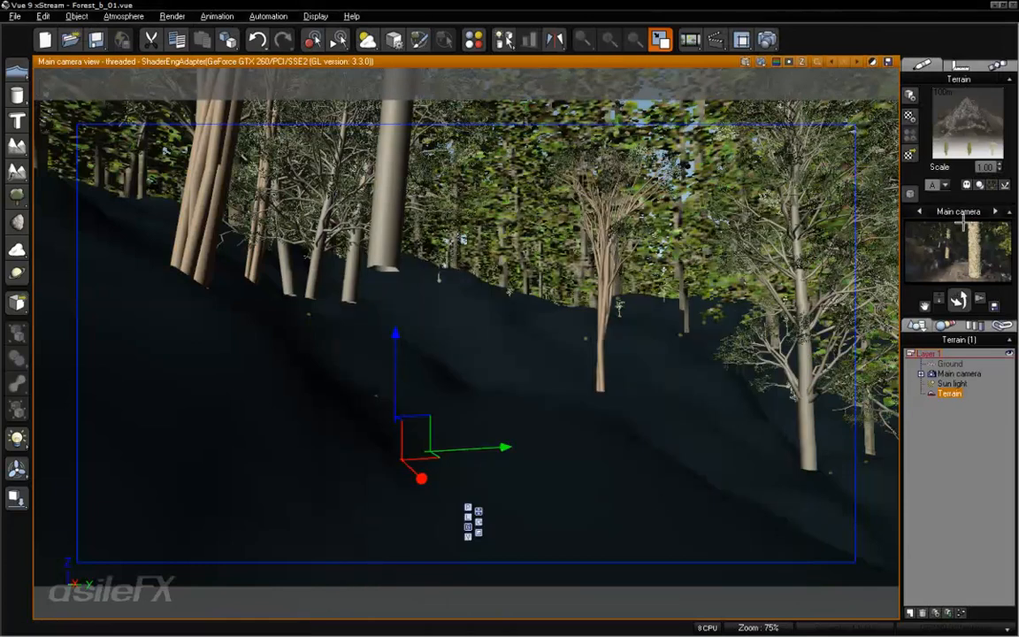
click(766, 39)
click(794, 61)
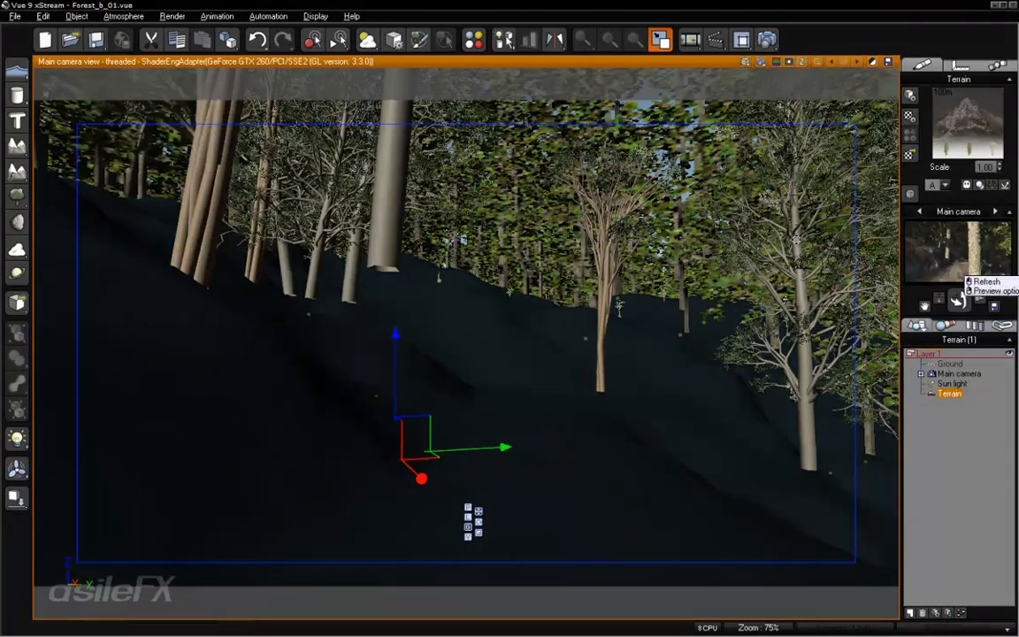
Step: Set the Dirt Path EcoSystem's overall density to 45%, preview the population and accept the material
double_click(979, 118)
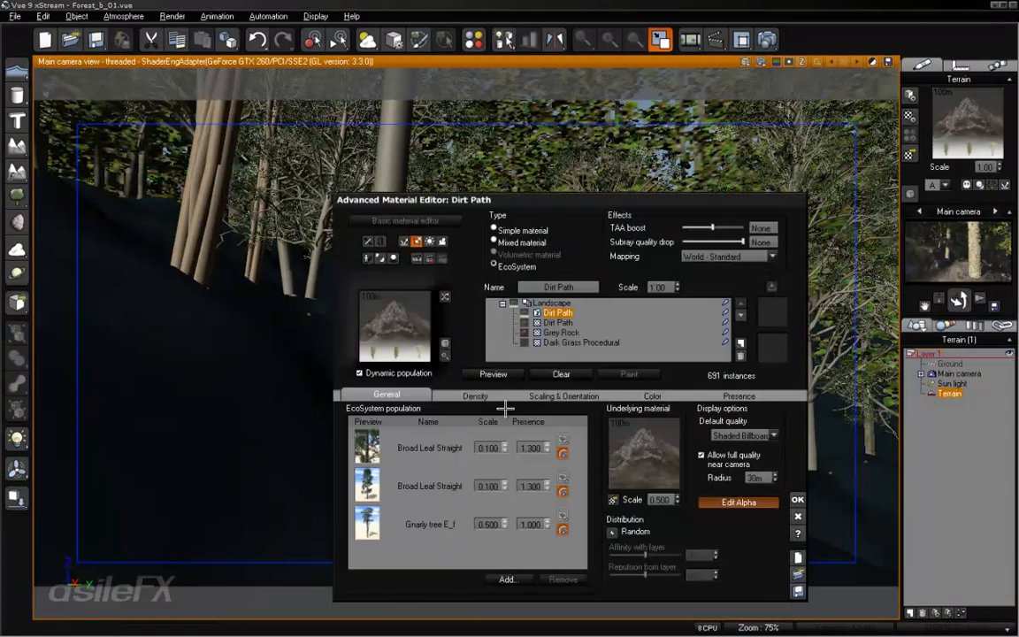
click(476, 395)
click(493, 374)
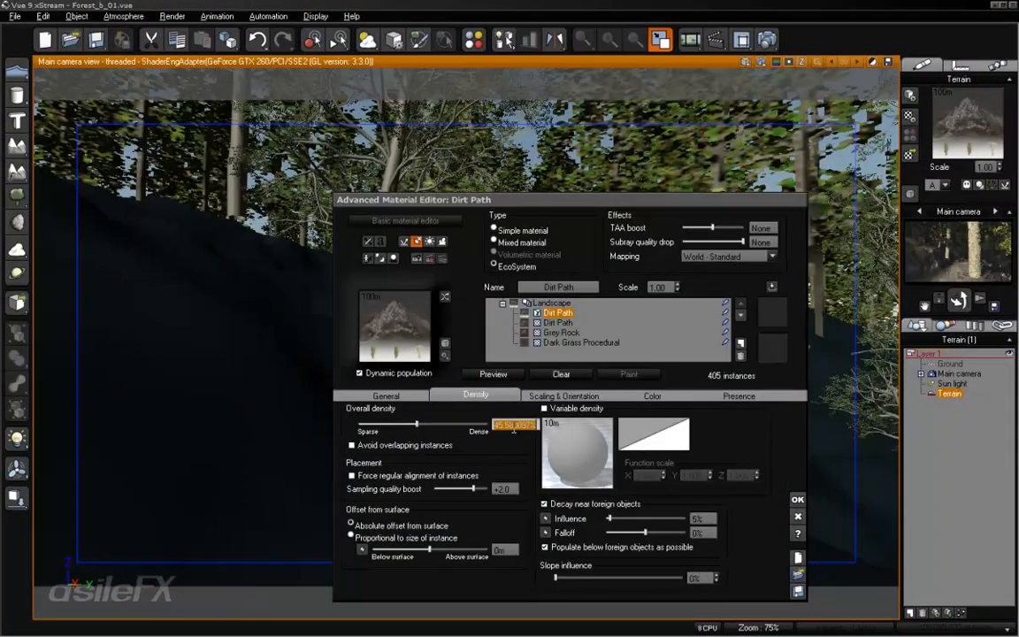
click(493, 375)
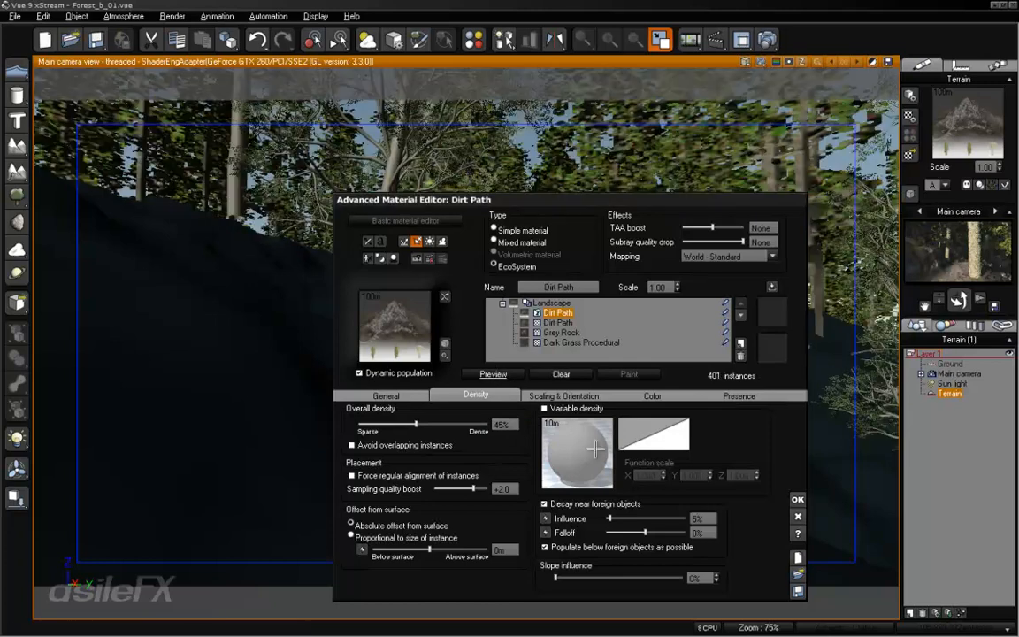
click(797, 500)
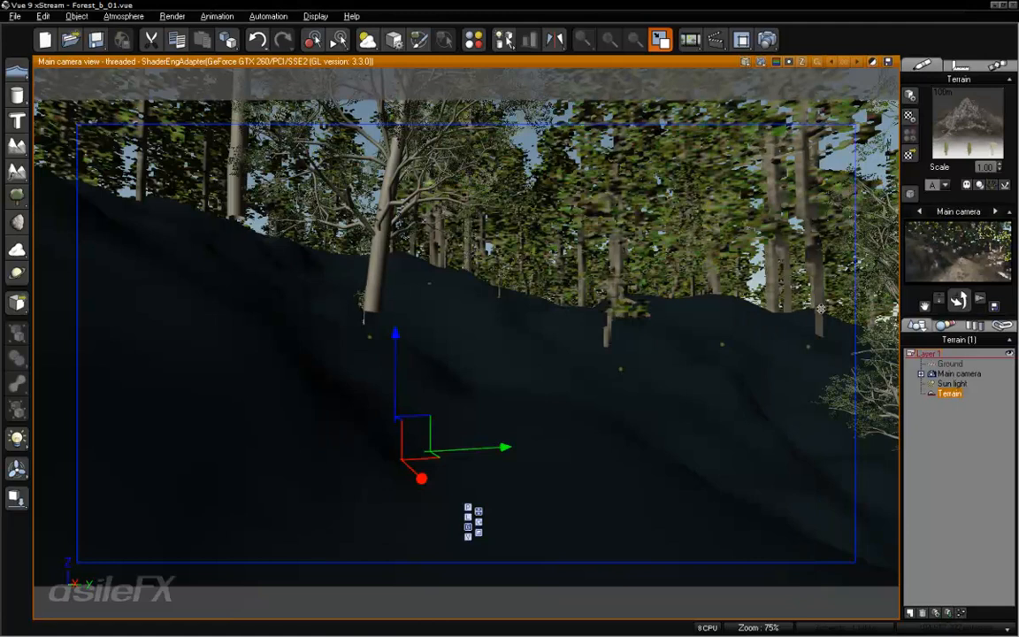
Step: Set the Dirt Path EcoSystem's overall density to 50% and its sampling quality boost to 0, preview the population and accept
double_click(977, 120)
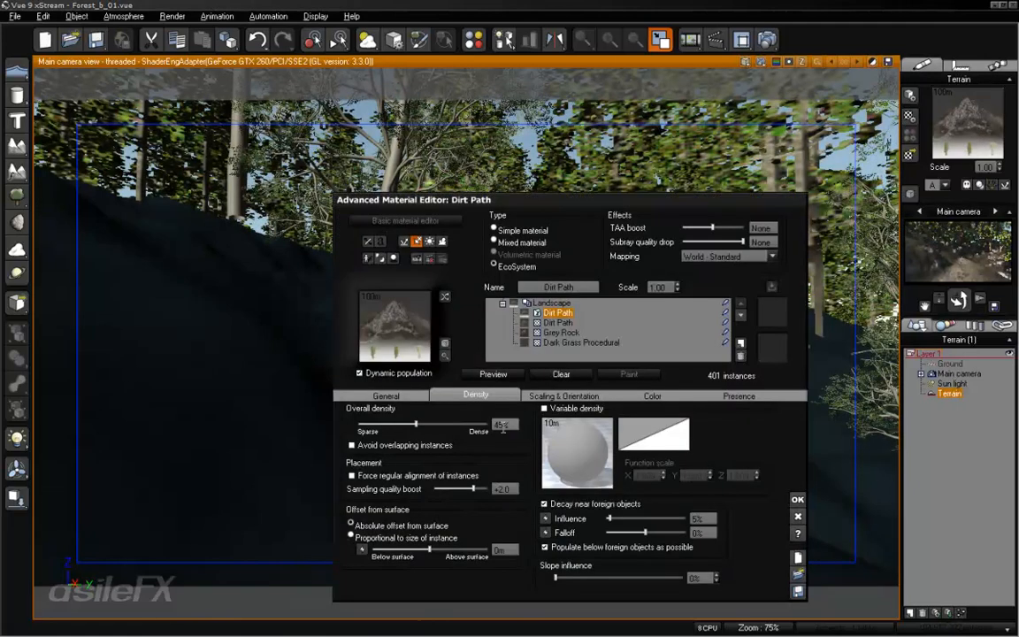
text(0)
key(Return)
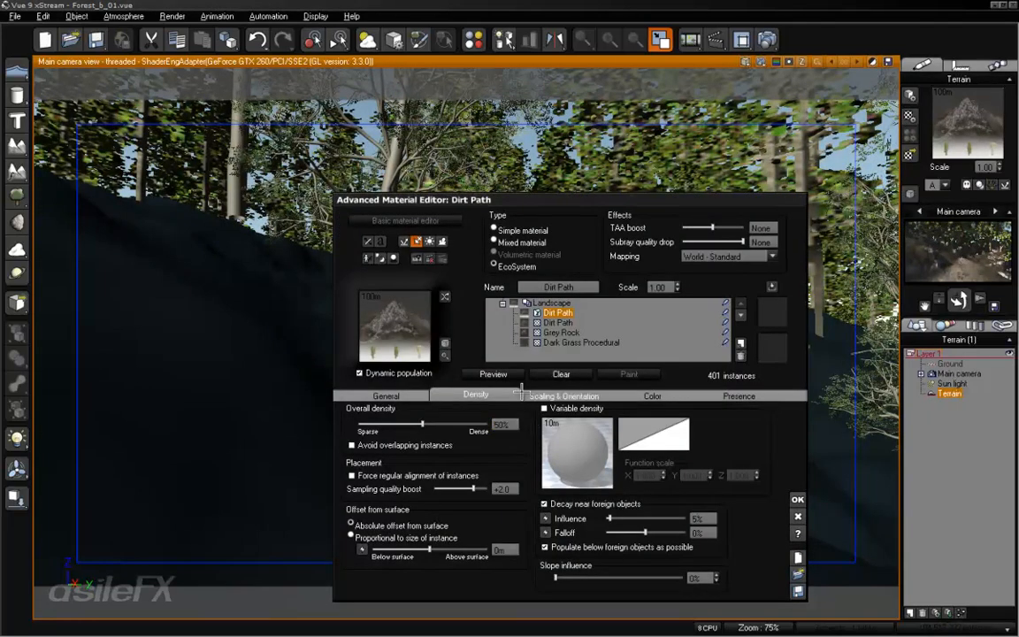
click(508, 488)
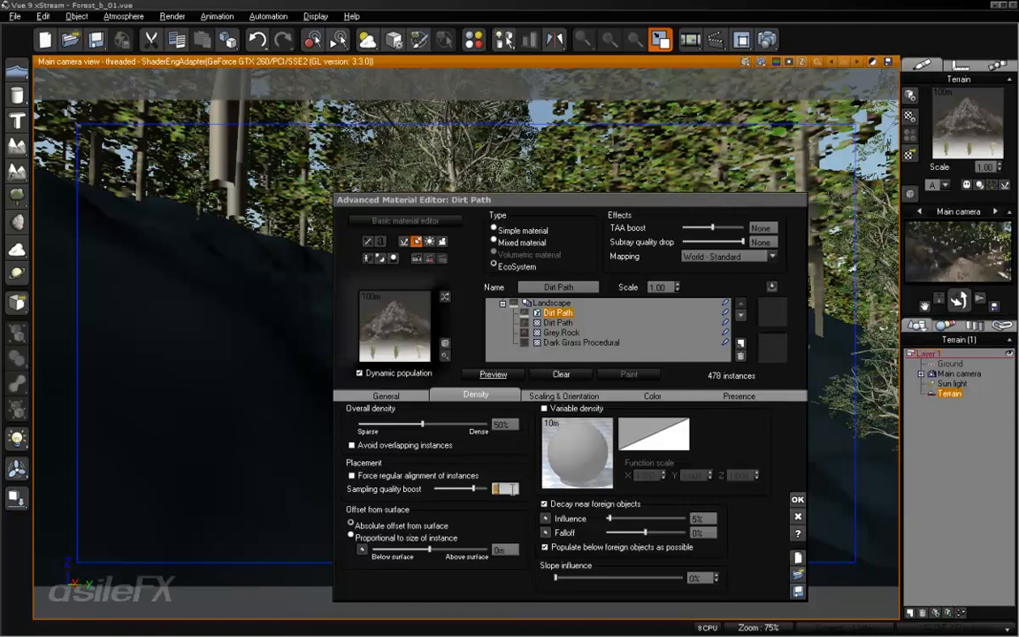
click(513, 373)
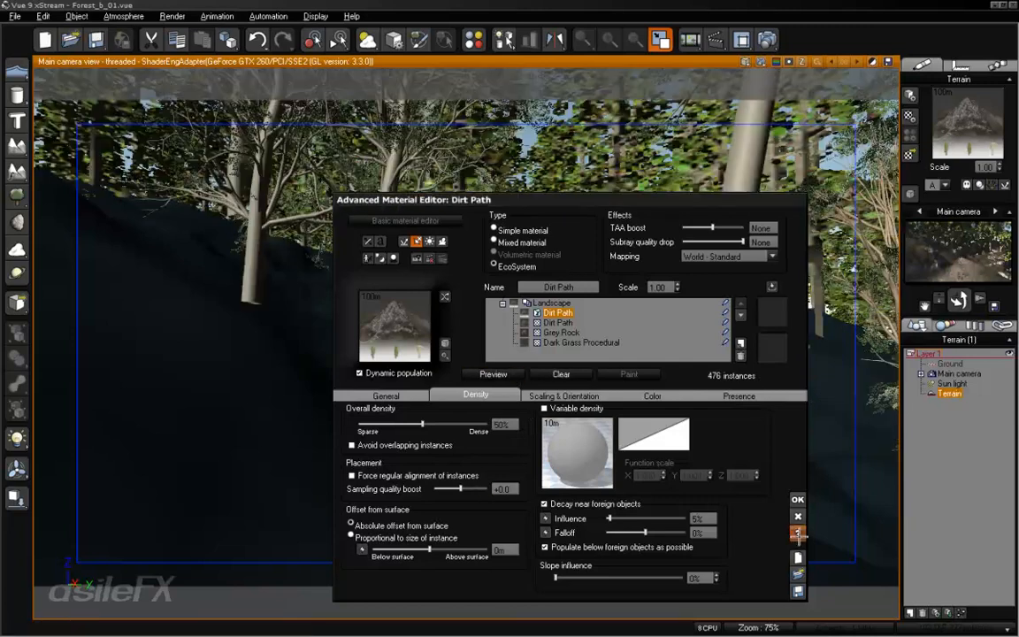
click(797, 499)
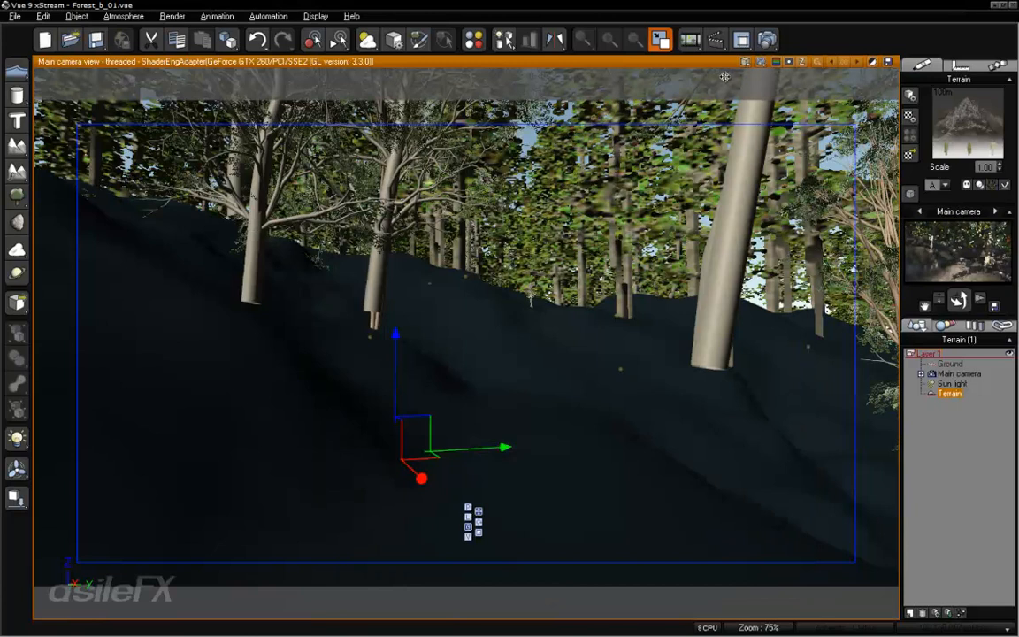
Step: View the forest scene's render at 100% and close the render display
click(692, 40)
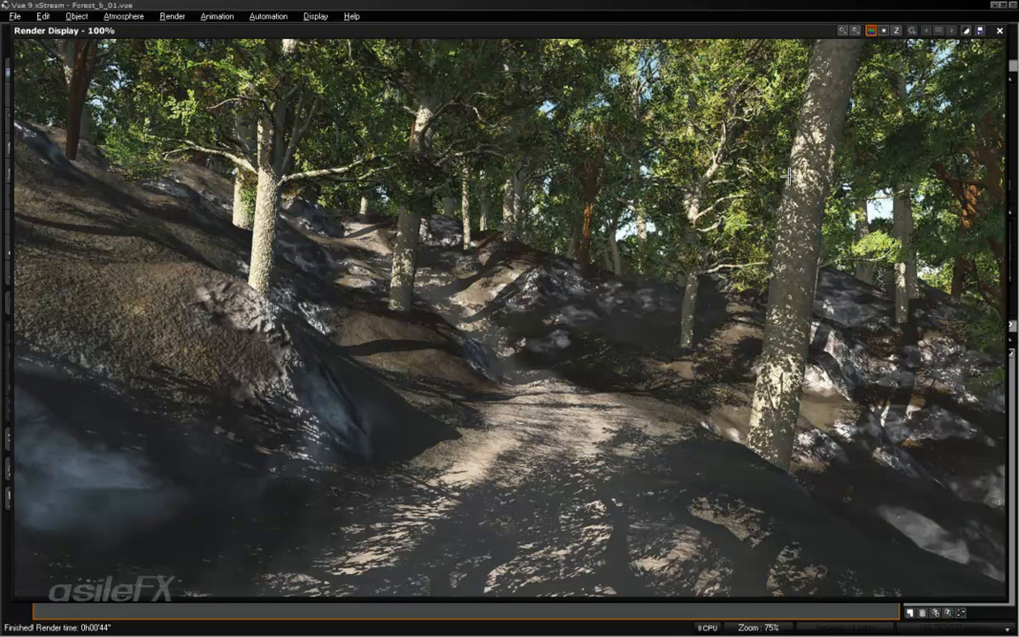
click(1000, 30)
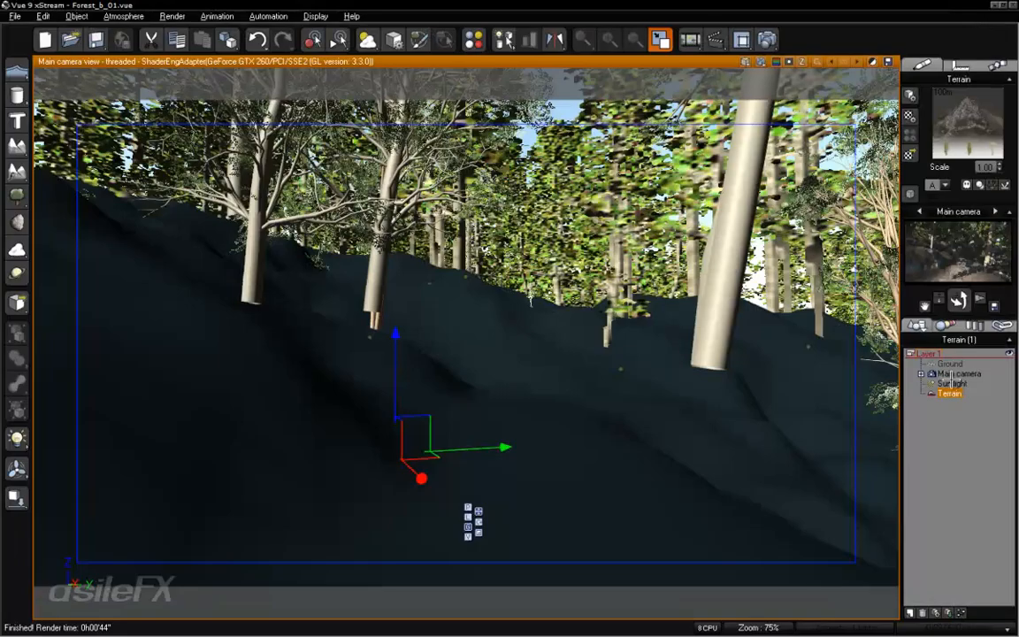
Step: Open the Sun light for editing, examine its shadow settings and close the Light Editor
click(953, 383)
double_click(986, 130)
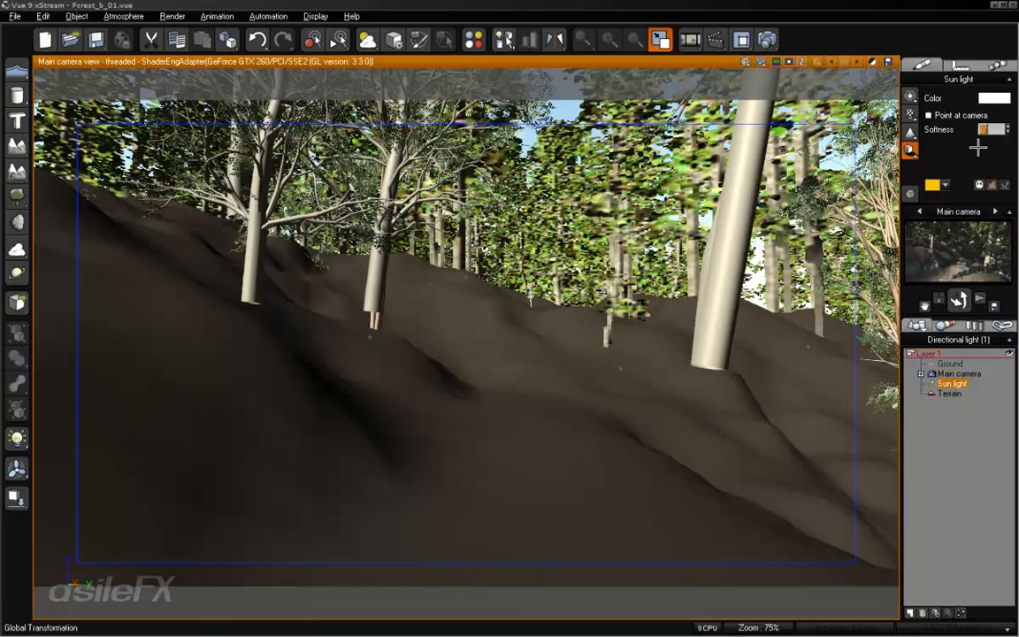
click(949, 394)
right_click(959, 391)
click(973, 404)
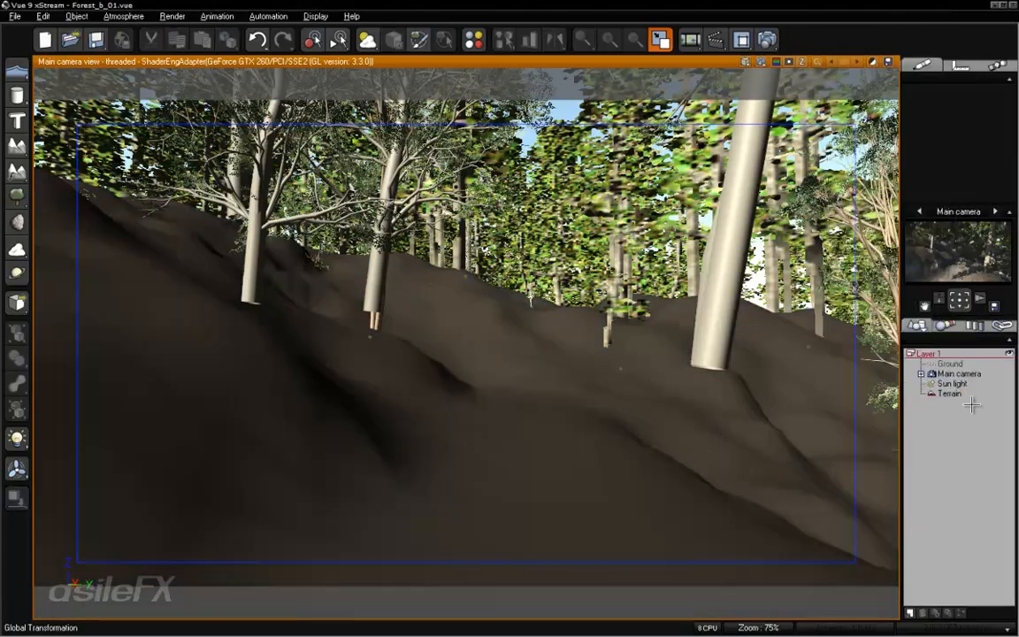
right_click(961, 384)
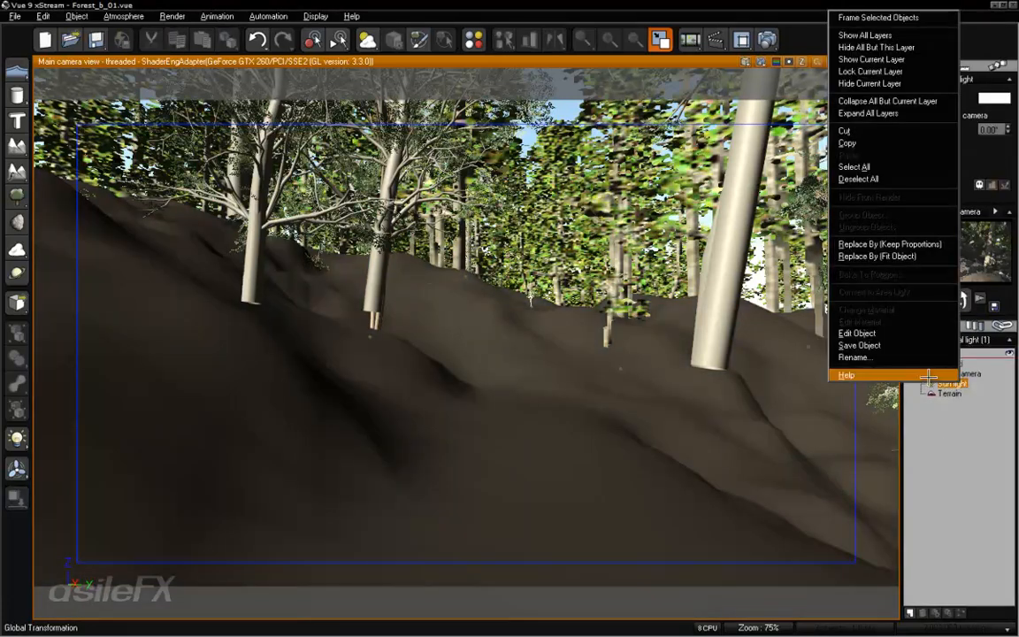
click(920, 333)
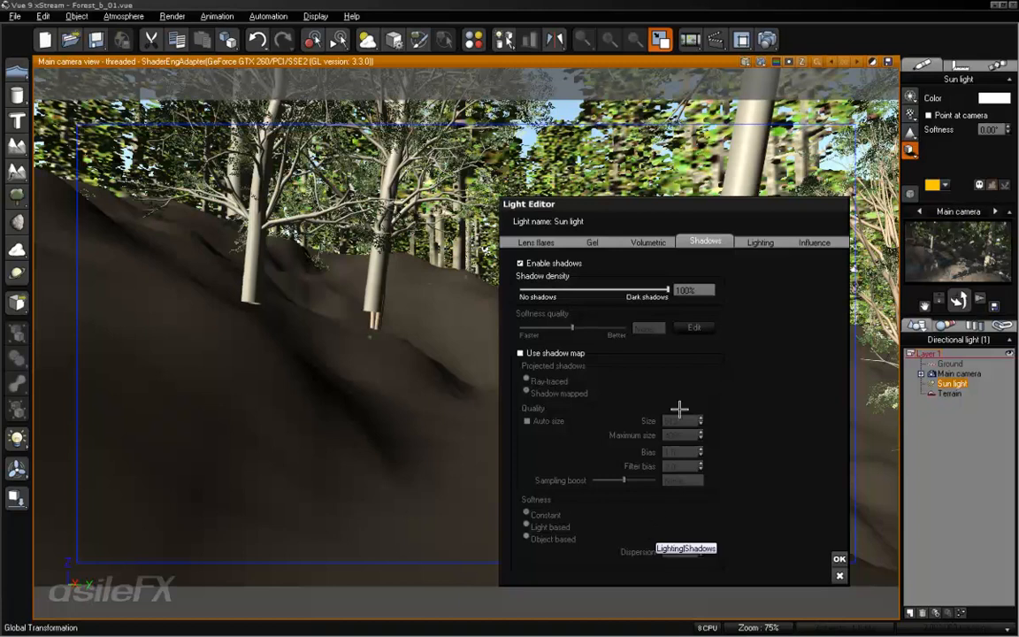
click(839, 559)
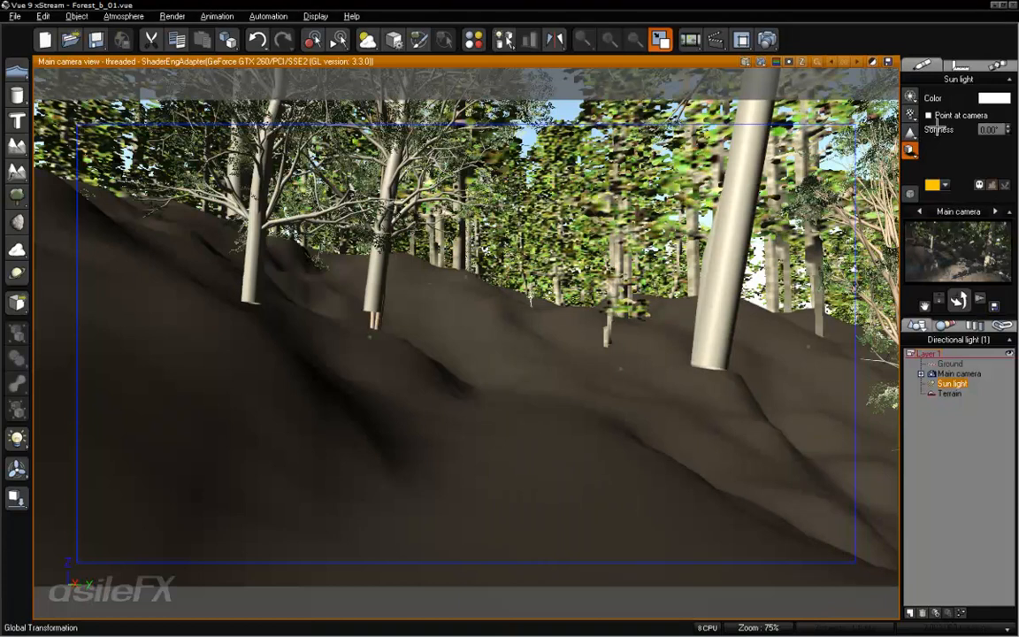
Step: Open the Sun light's shadow settings and examine its lens flare, gel, volumetric and shadow options
click(909, 151)
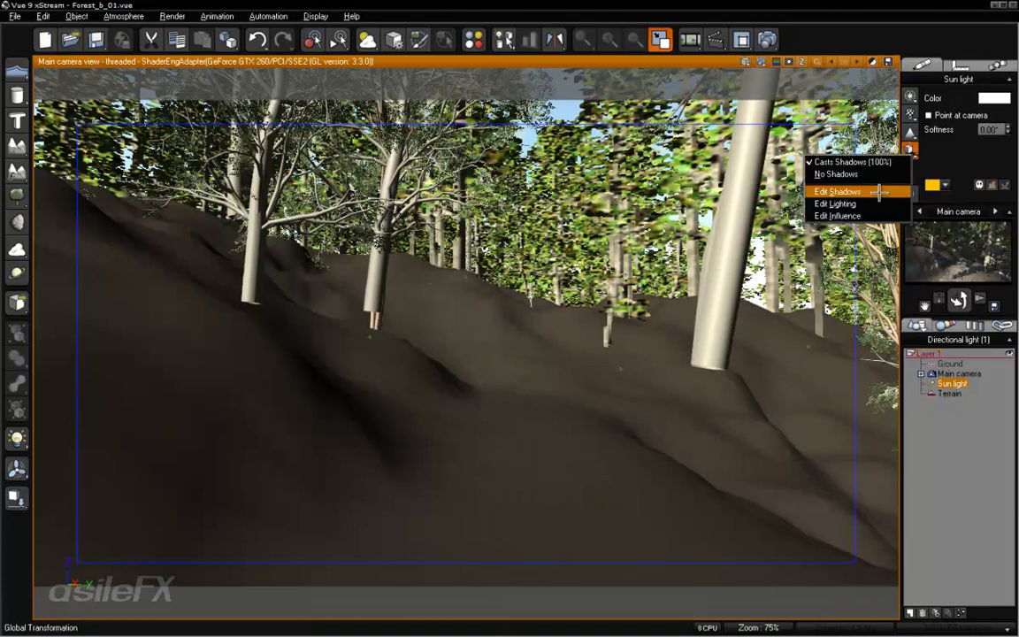
click(879, 192)
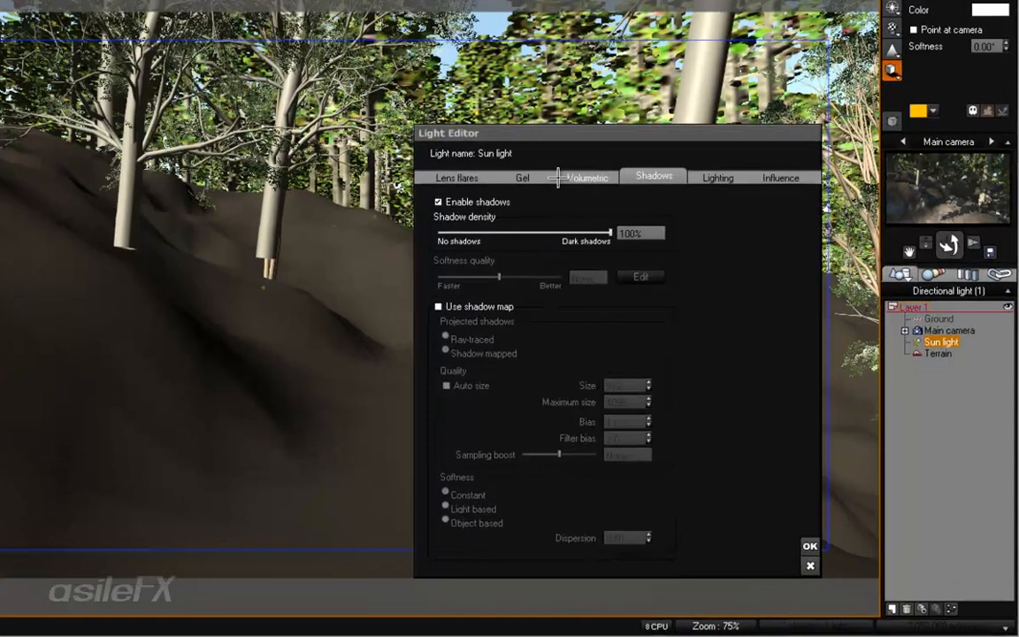
click(536, 243)
click(592, 242)
click(598, 160)
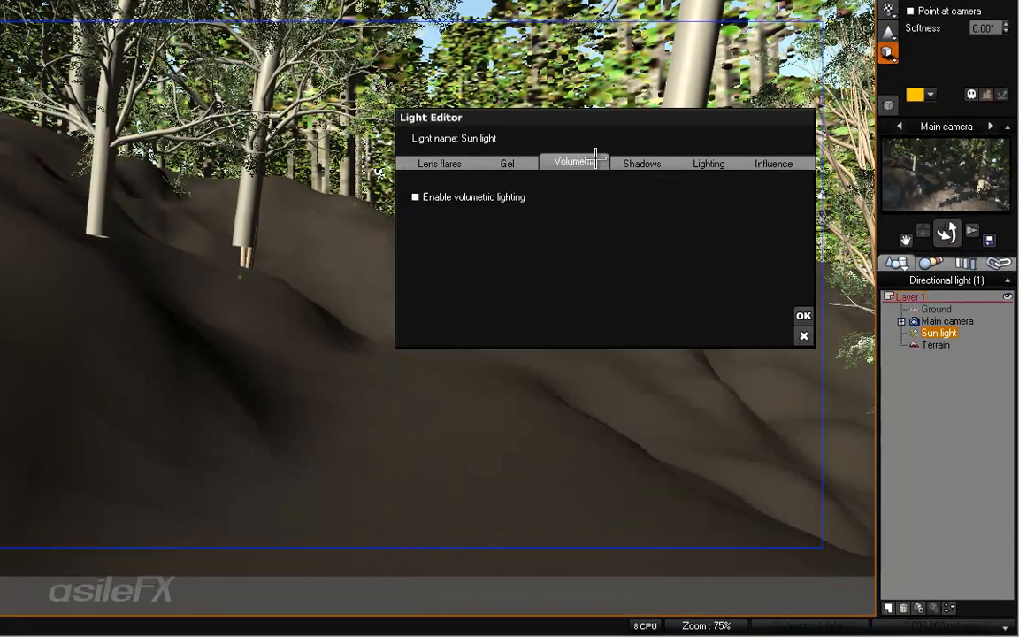
click(642, 160)
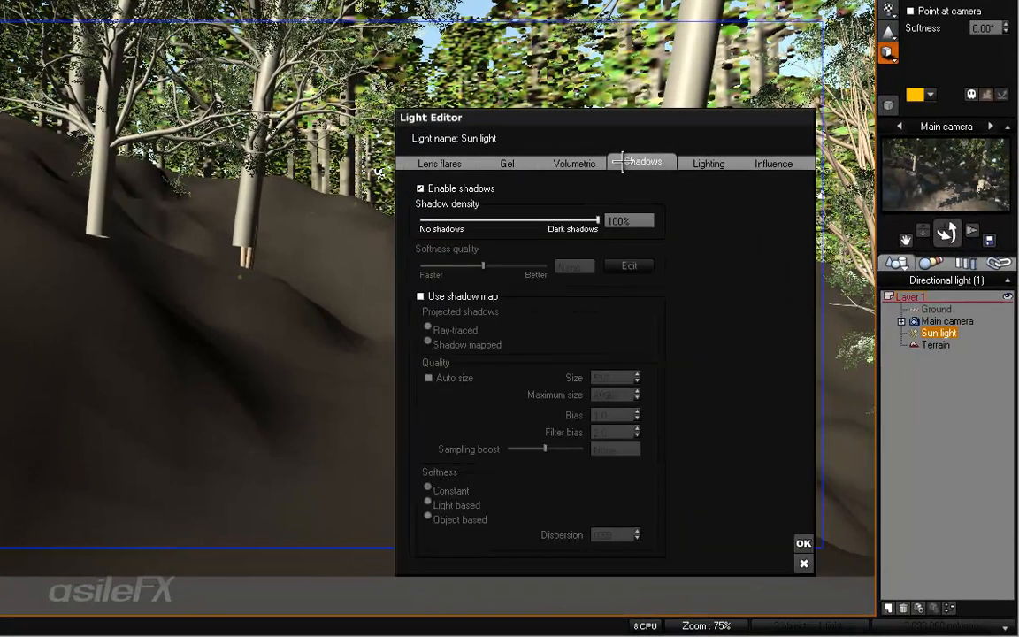
click(591, 160)
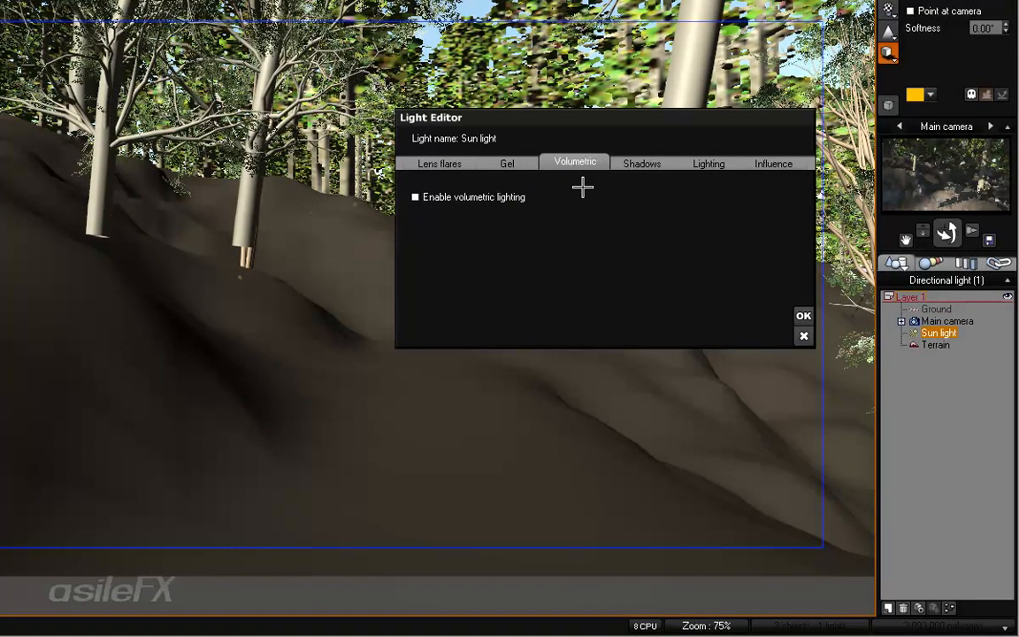
click(639, 163)
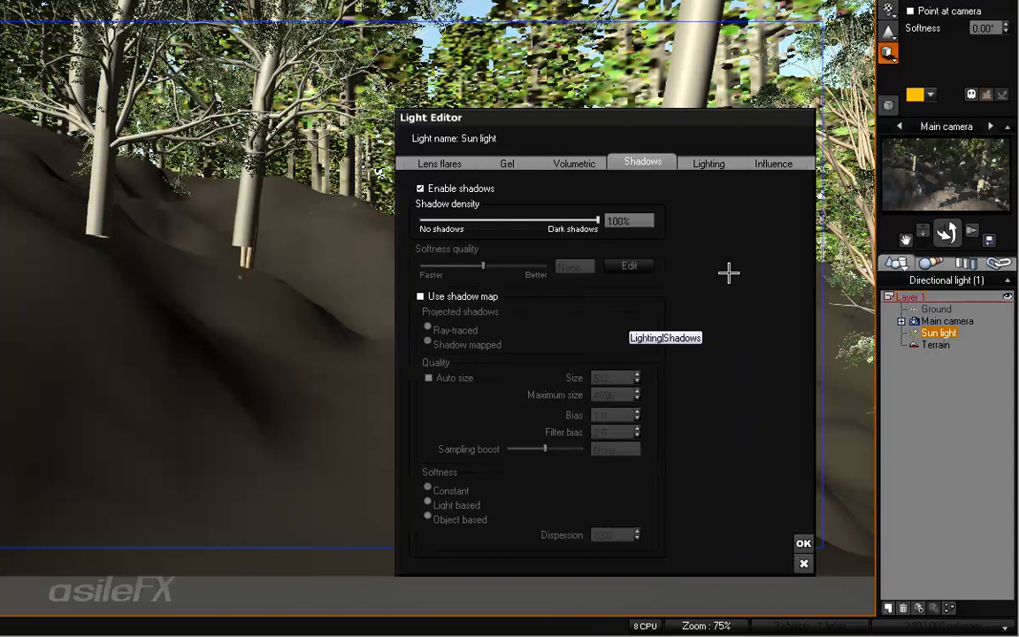
Step: Enable the shadow map for the Sun light with automatic sizing and a ratio of 6
click(420, 297)
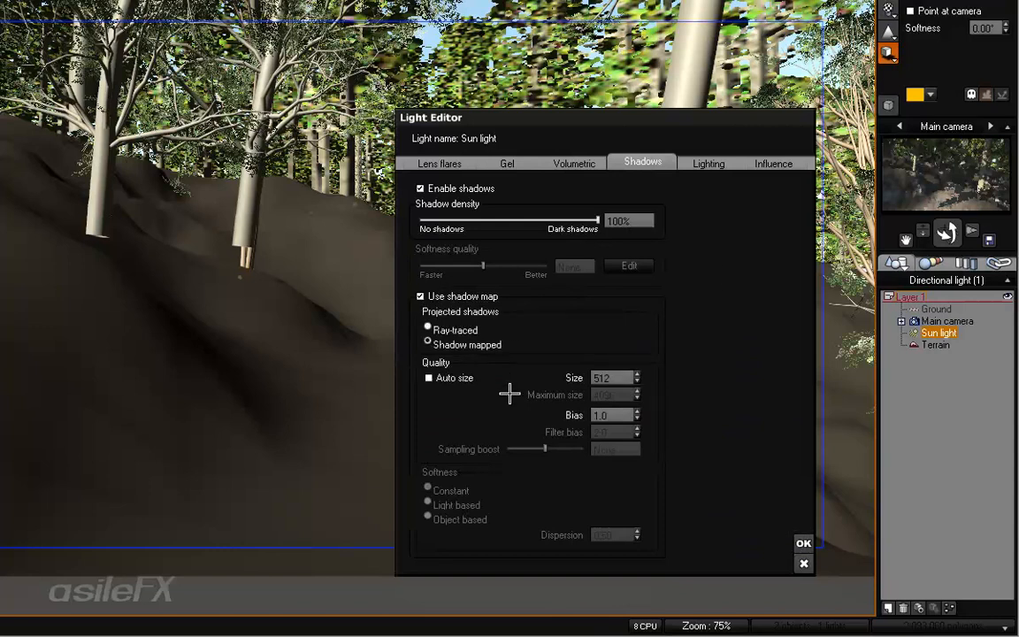
click(453, 378)
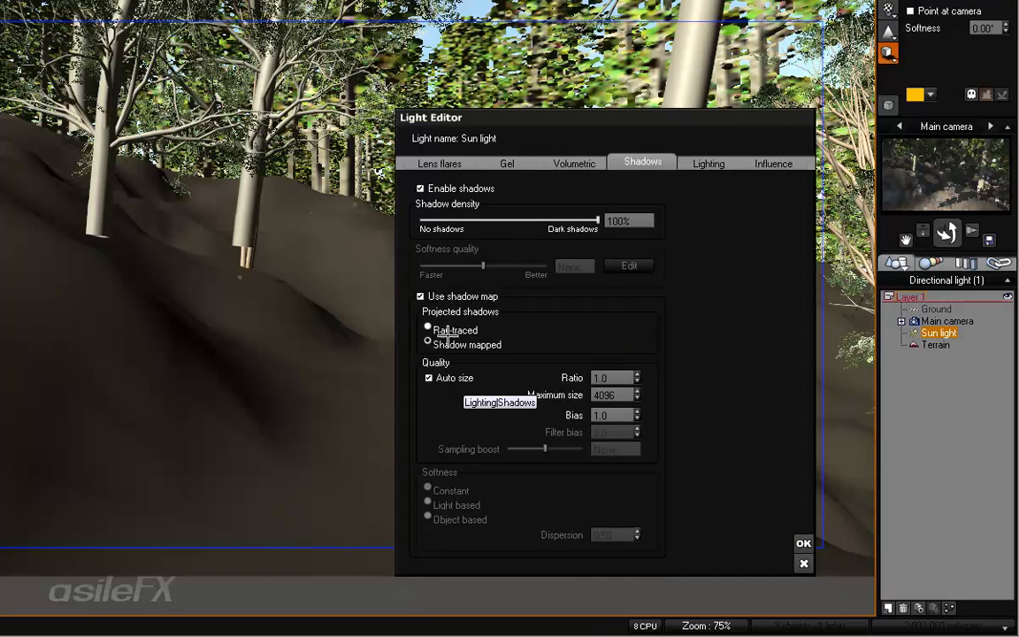
double_click(608, 378)
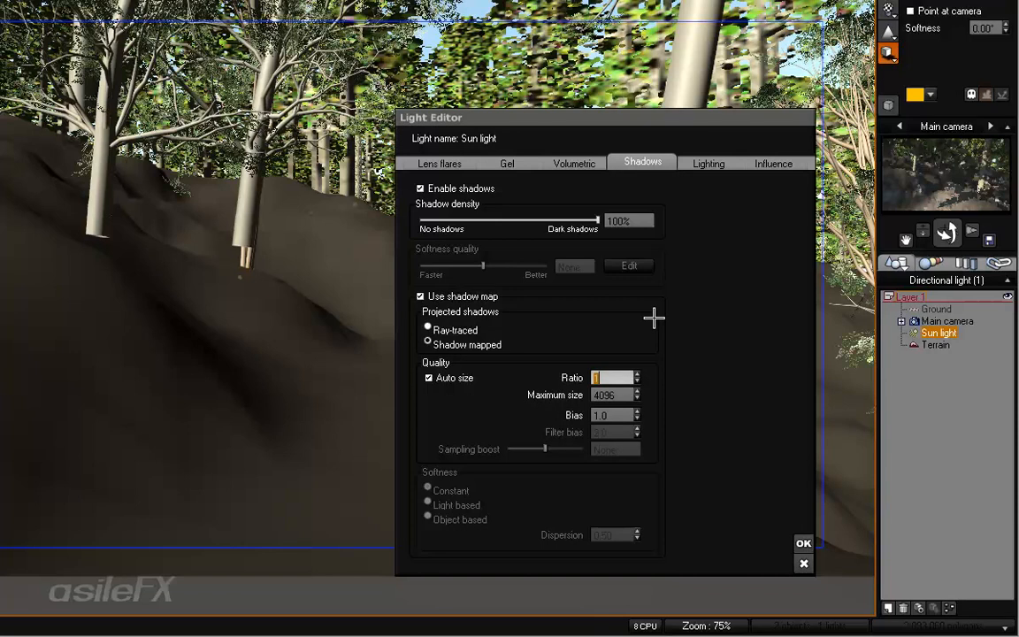
text(6)
key(Return)
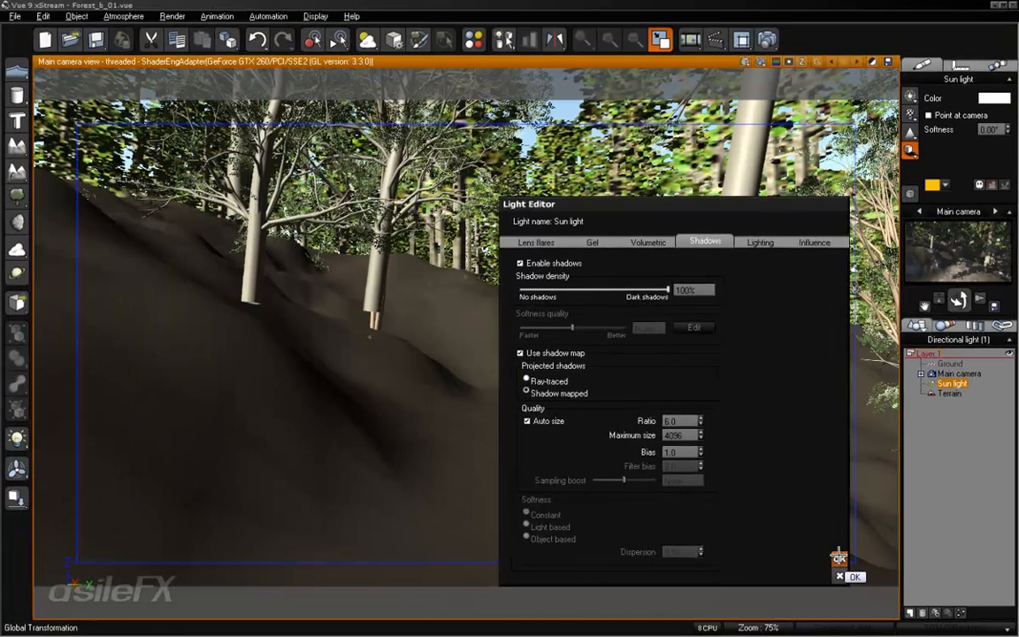
Step: Accept the Sun light's shadow settings, render the main camera view and close the render display
click(804, 563)
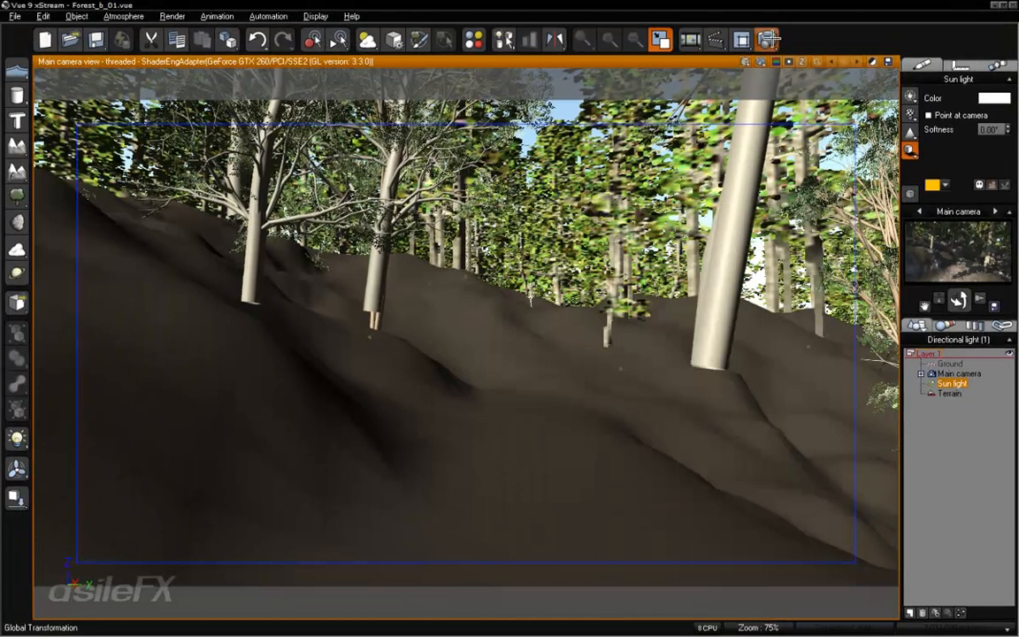
click(690, 39)
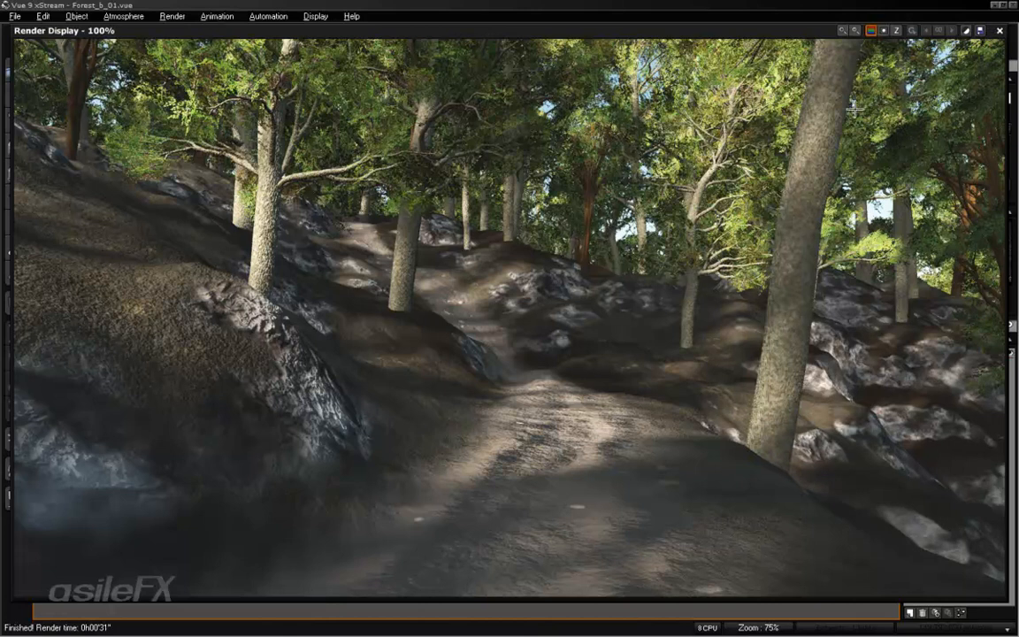
click(999, 32)
Step: Choose the Broadcast render quality preset in the render options and examine its advanced effects options
click(690, 38)
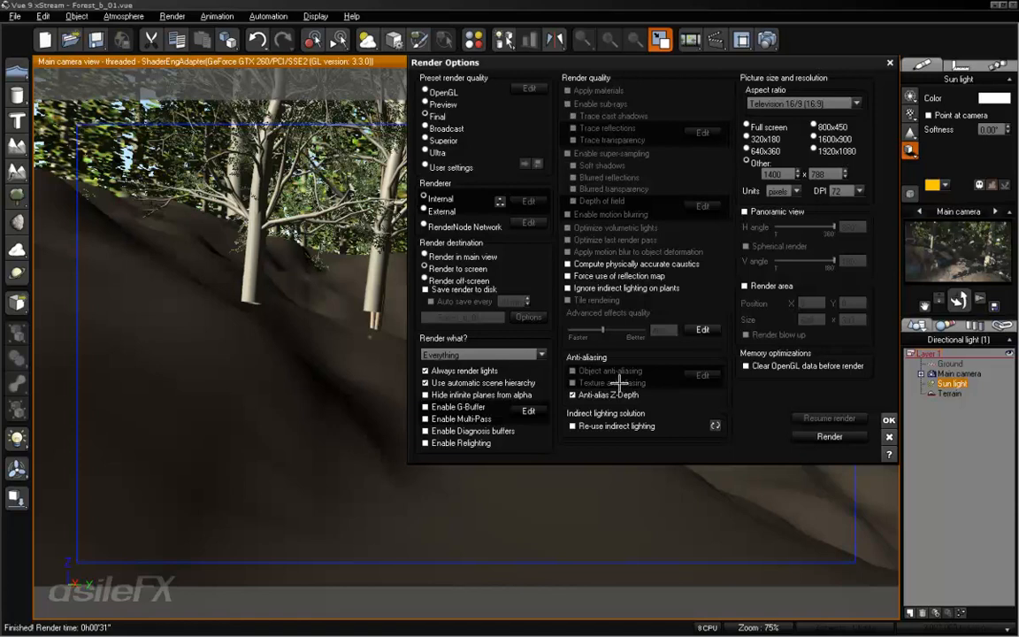
click(449, 128)
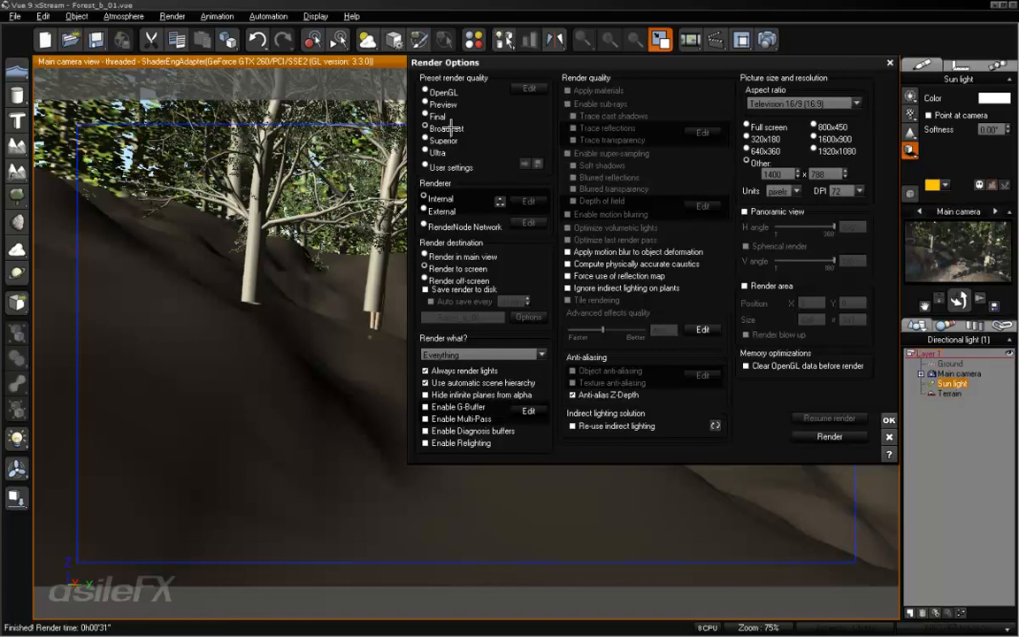
click(698, 326)
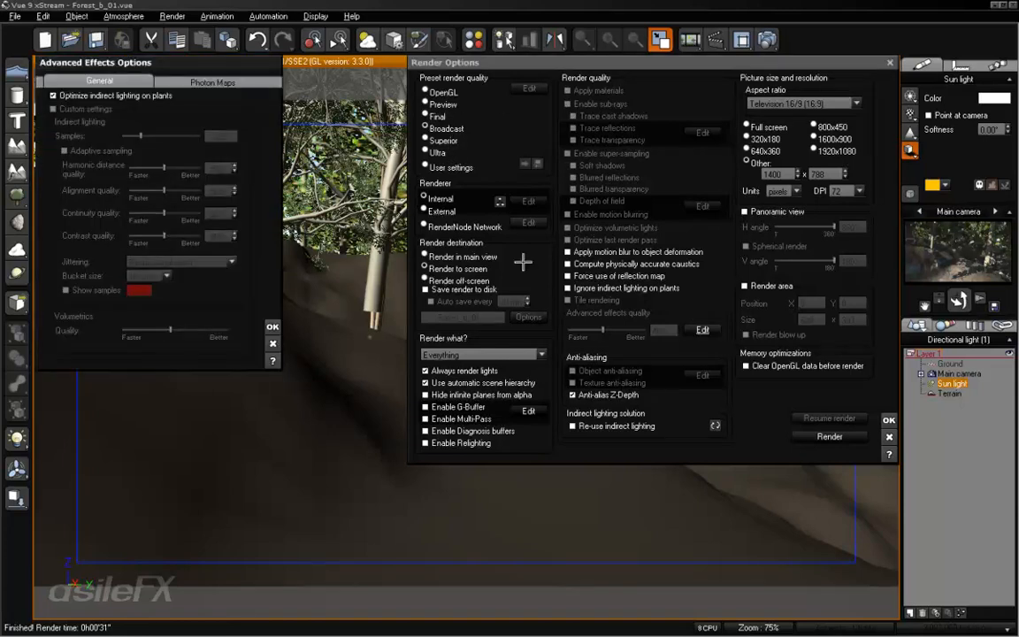
click(273, 343)
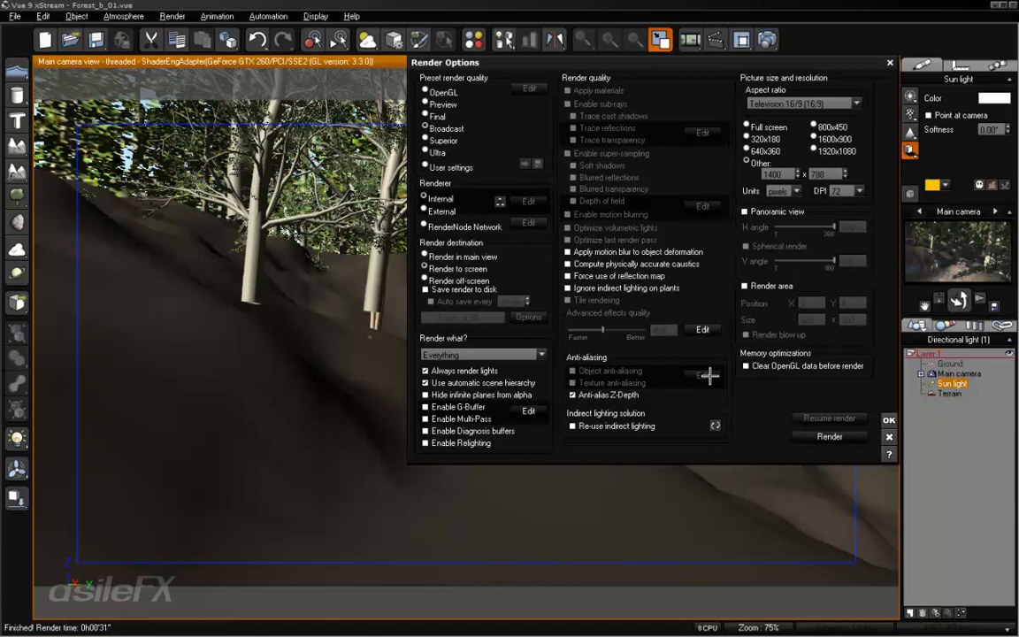
Step: Switch the render quality to user settings and load the Broadcast.urs render settings file
click(449, 164)
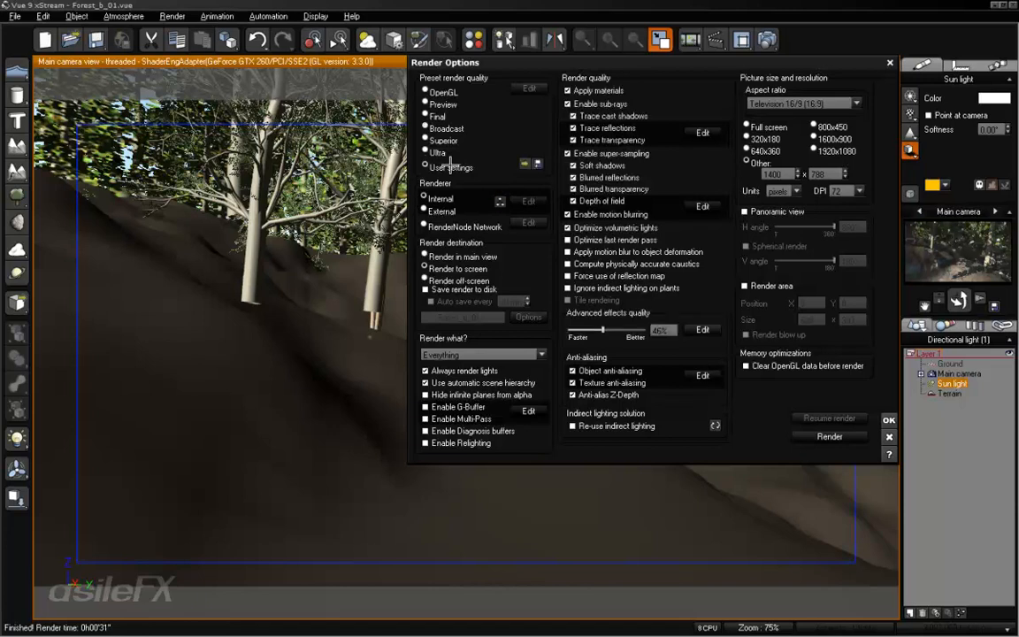
click(525, 164)
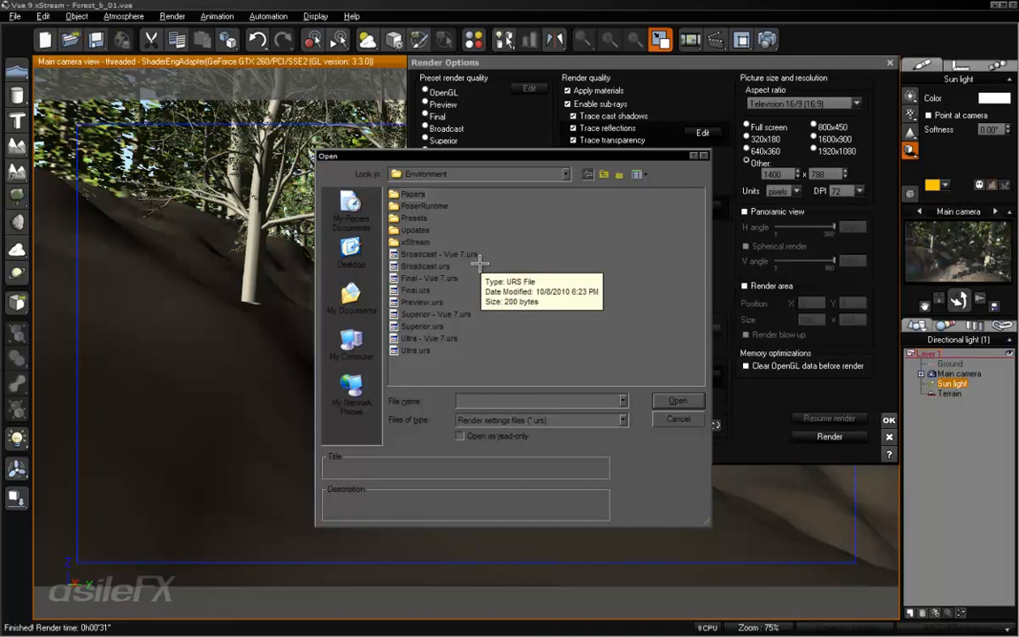
click(433, 266)
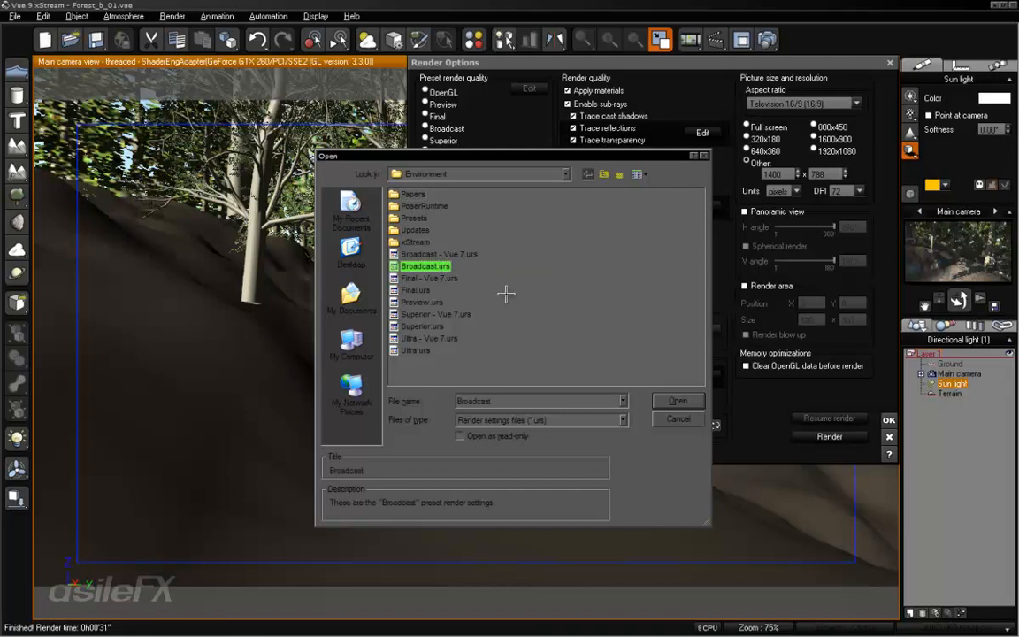
click(678, 401)
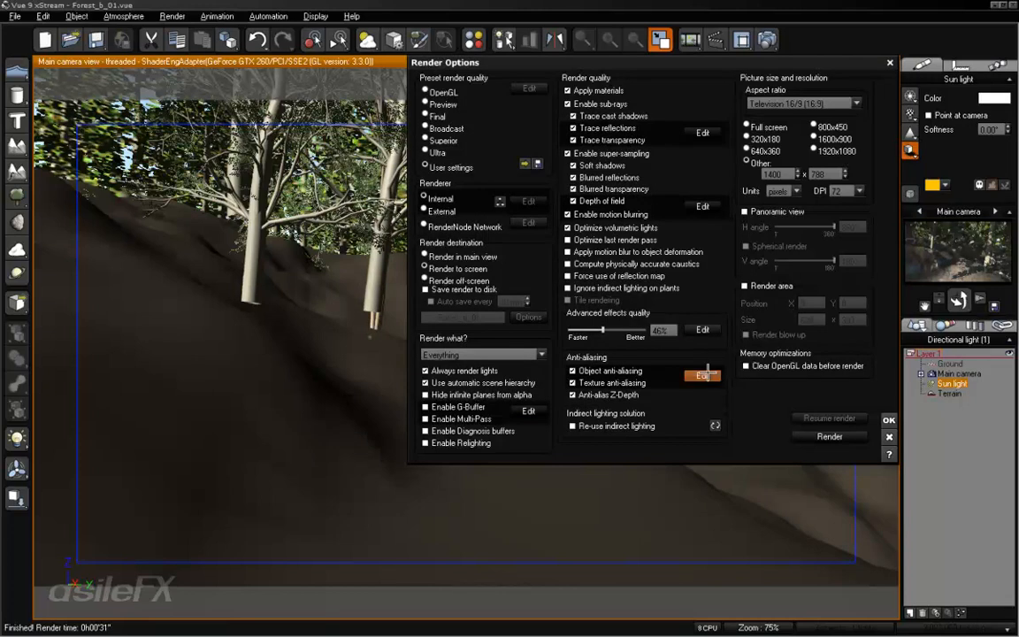
Step: Set the anti-aliasing texture filtering to fully crisp, then render the scene and close the render display
click(705, 375)
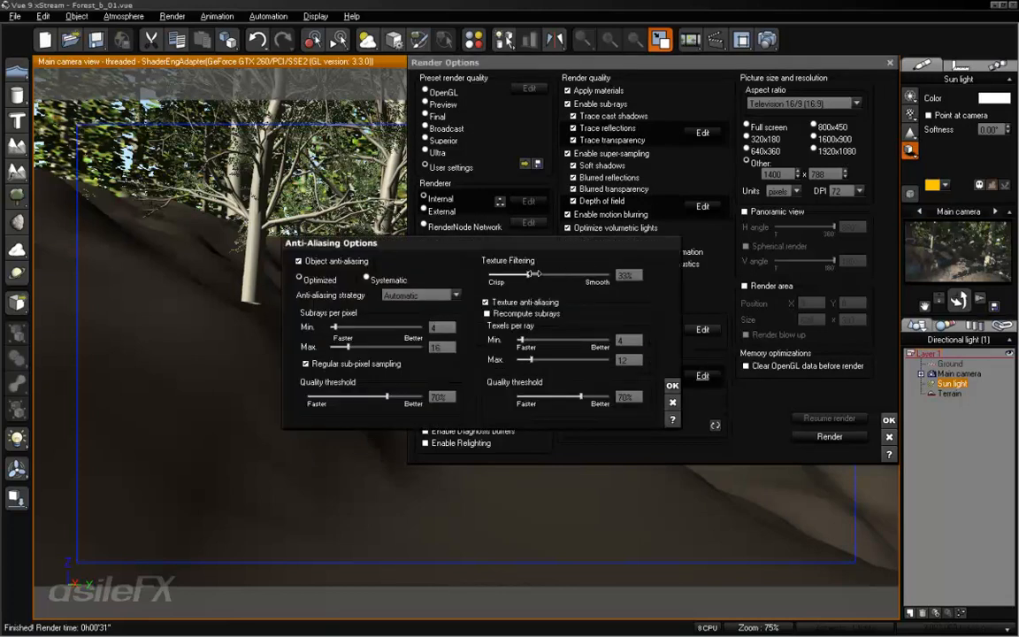
drag(531, 275, 471, 268)
click(673, 385)
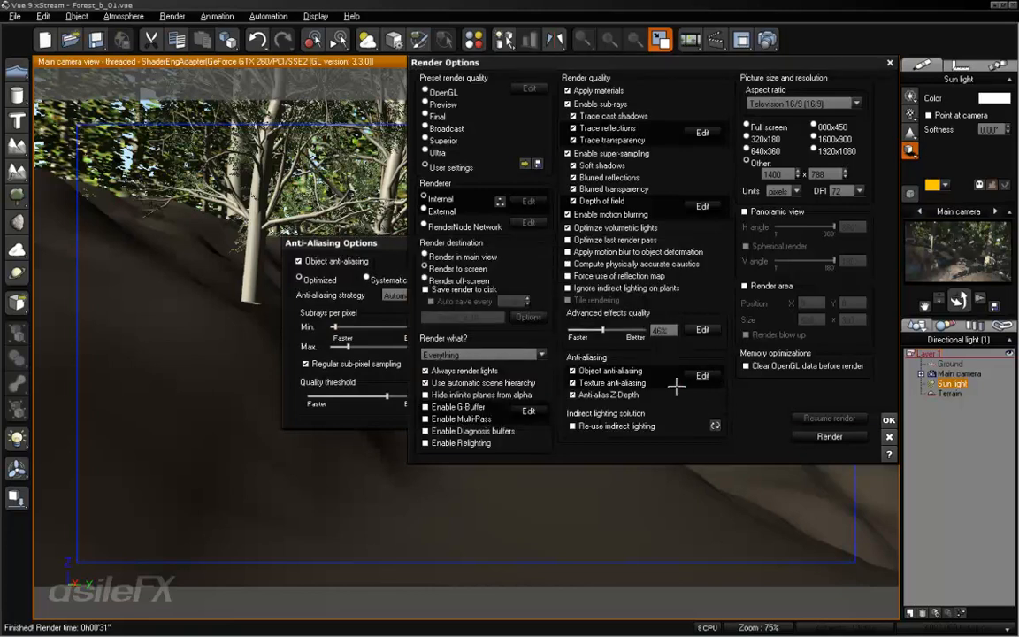
click(830, 436)
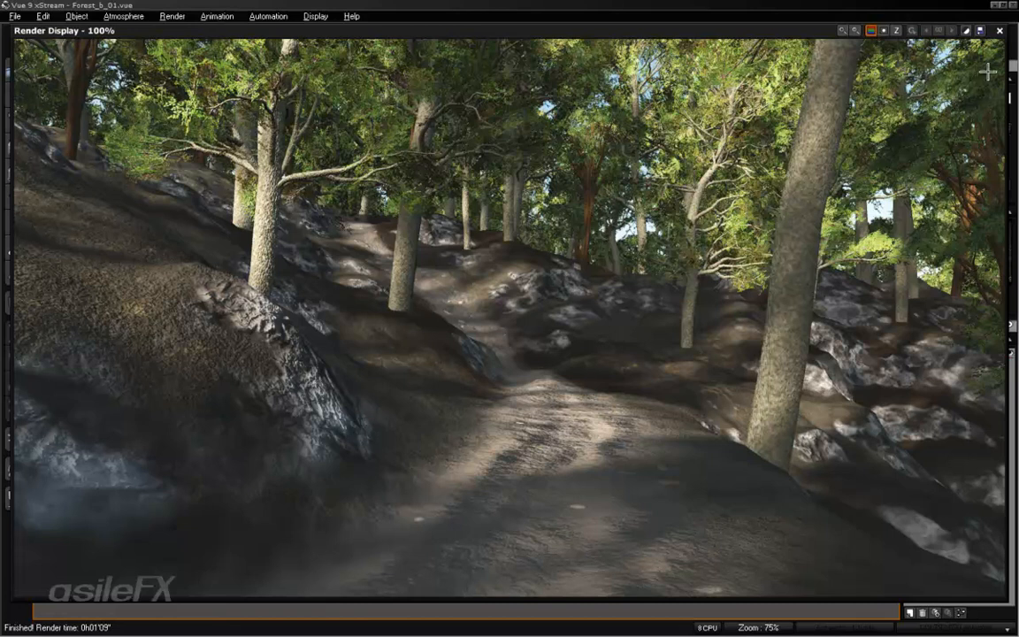
click(998, 30)
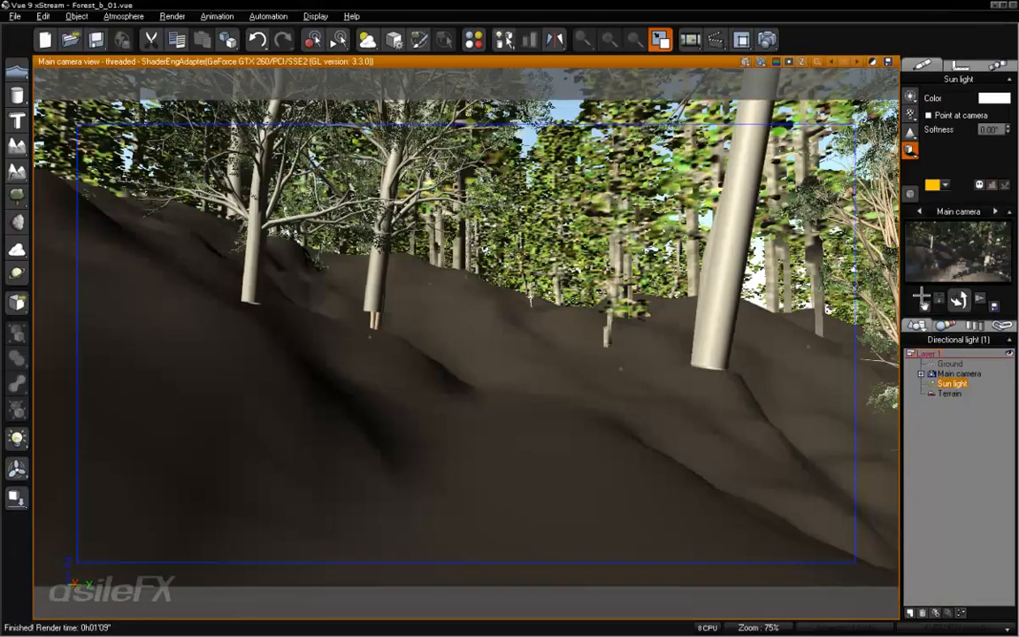
Step: Set the overall density of the terrain's Dirt Path EcoSystem to 65%, repopulate it and accept the material
click(962, 395)
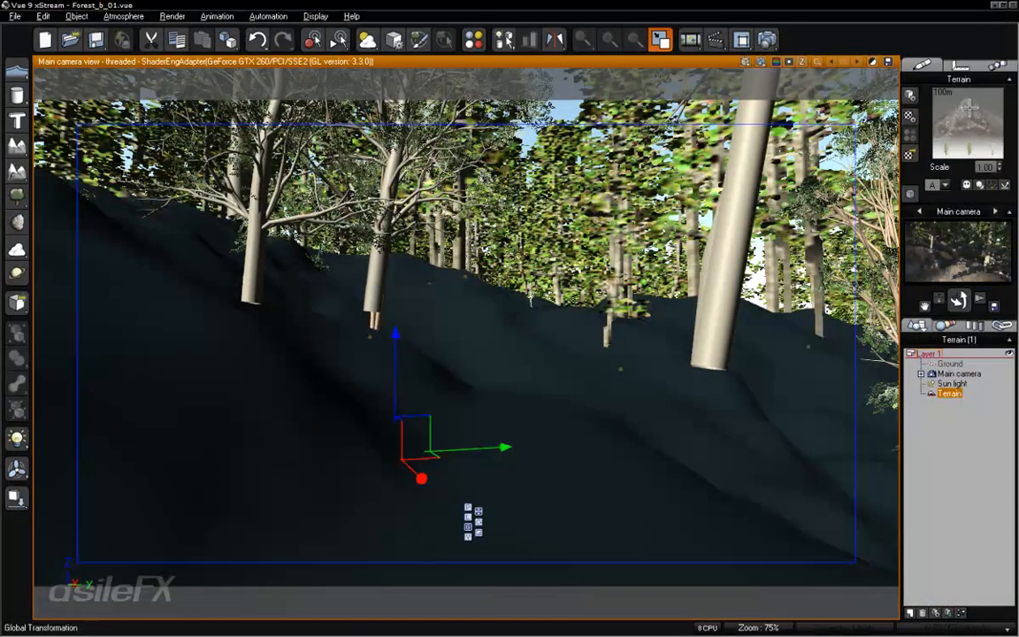
right_click(964, 113)
click(920, 113)
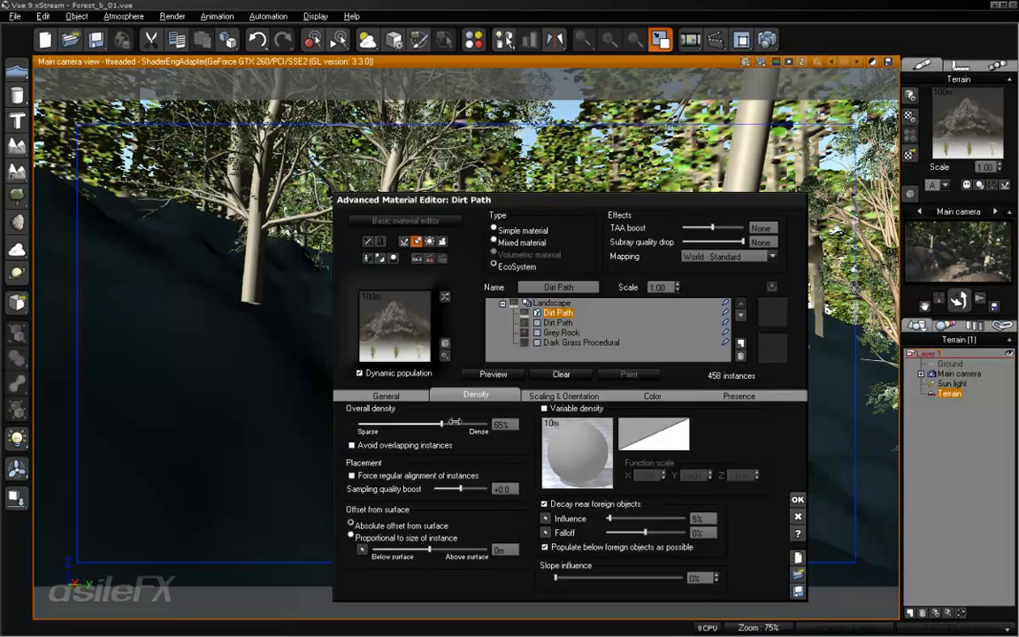
drag(431, 424, 447, 426)
click(494, 374)
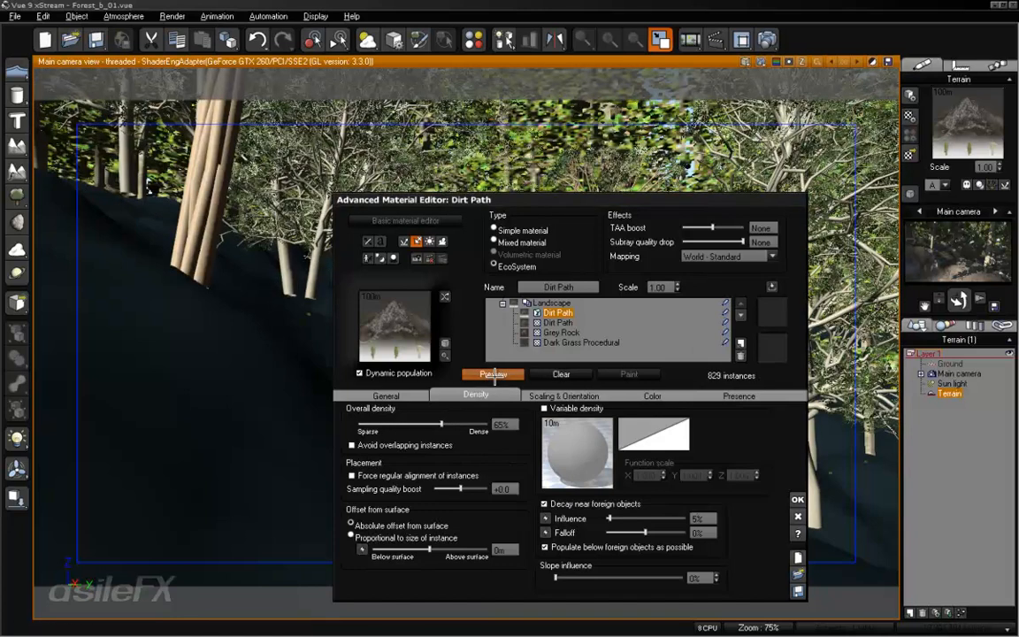
click(798, 501)
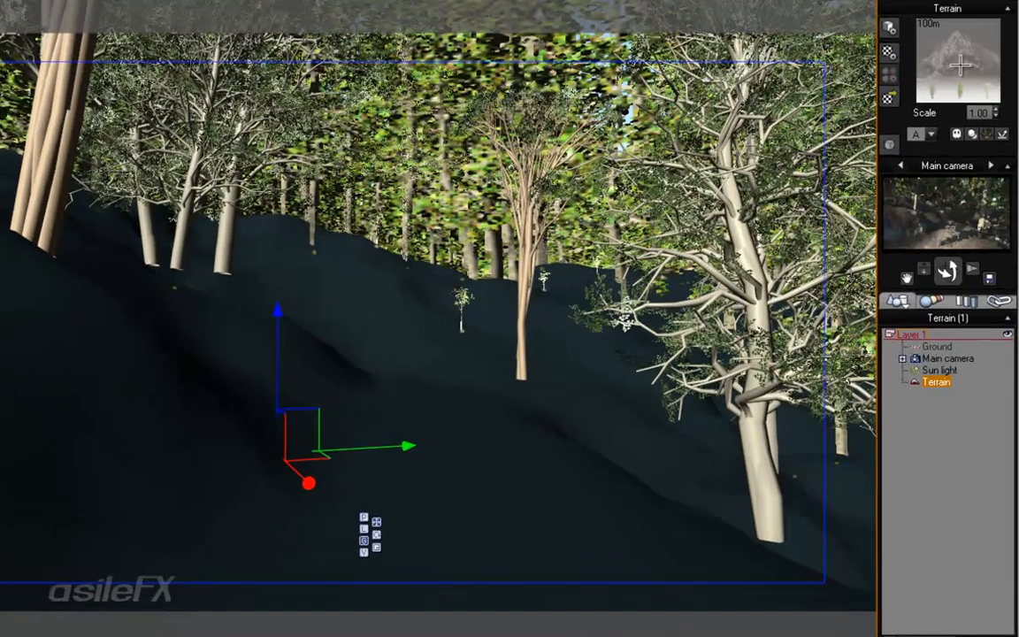
Step: Turn off full quality near the camera for the terrain's Dirt Path EcoSystem and accept the material
right_click(966, 121)
click(918, 131)
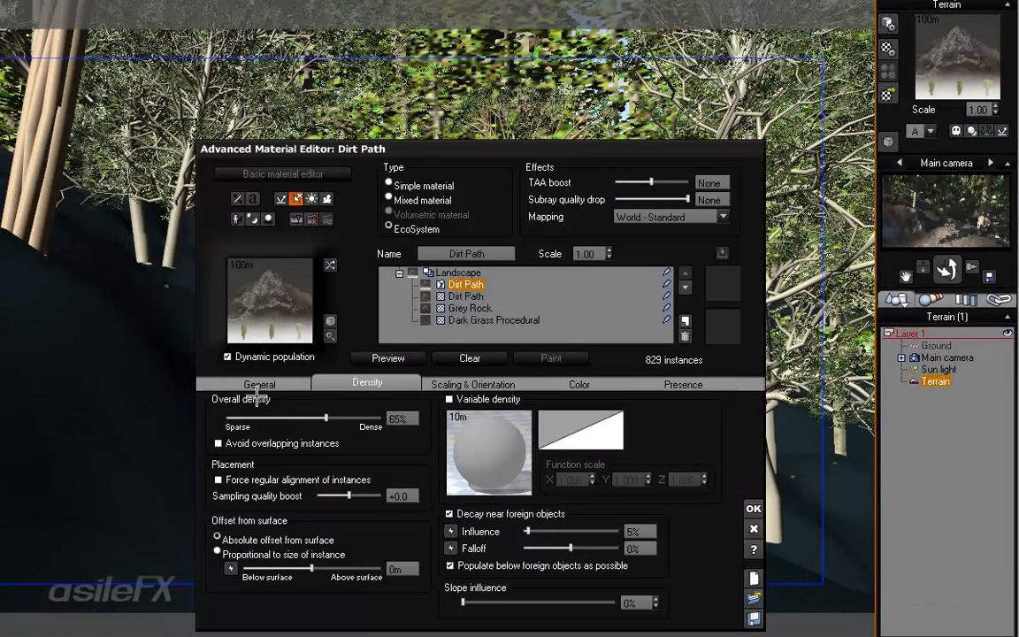
click(257, 383)
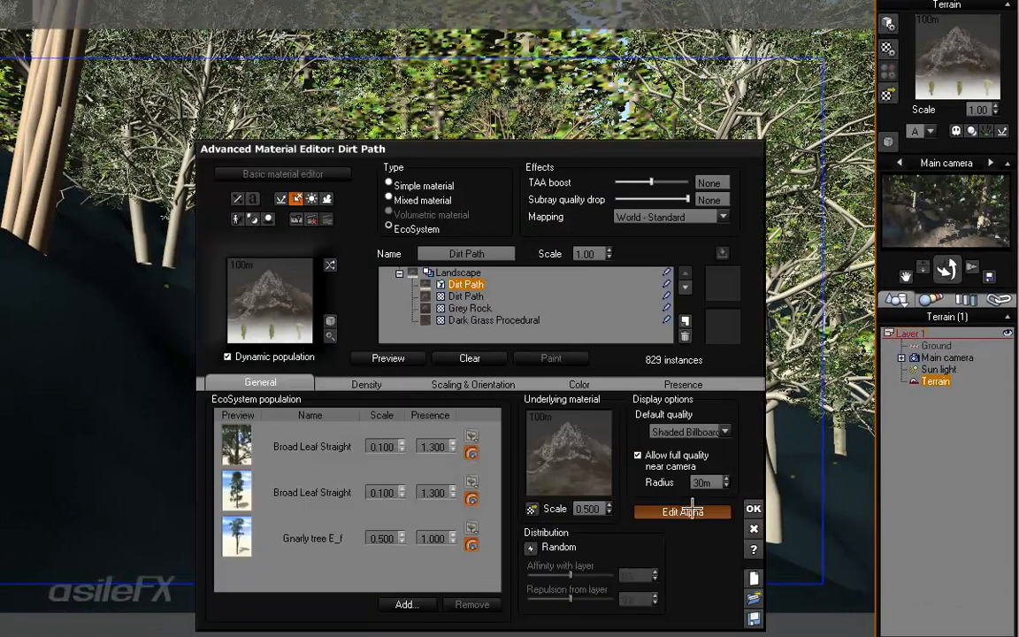
click(638, 455)
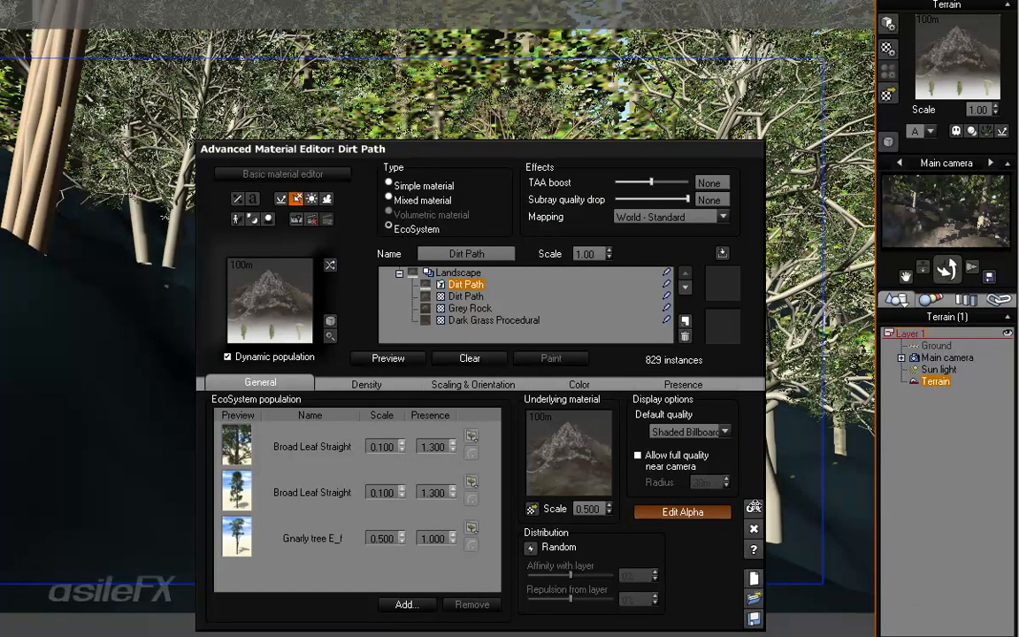
click(753, 508)
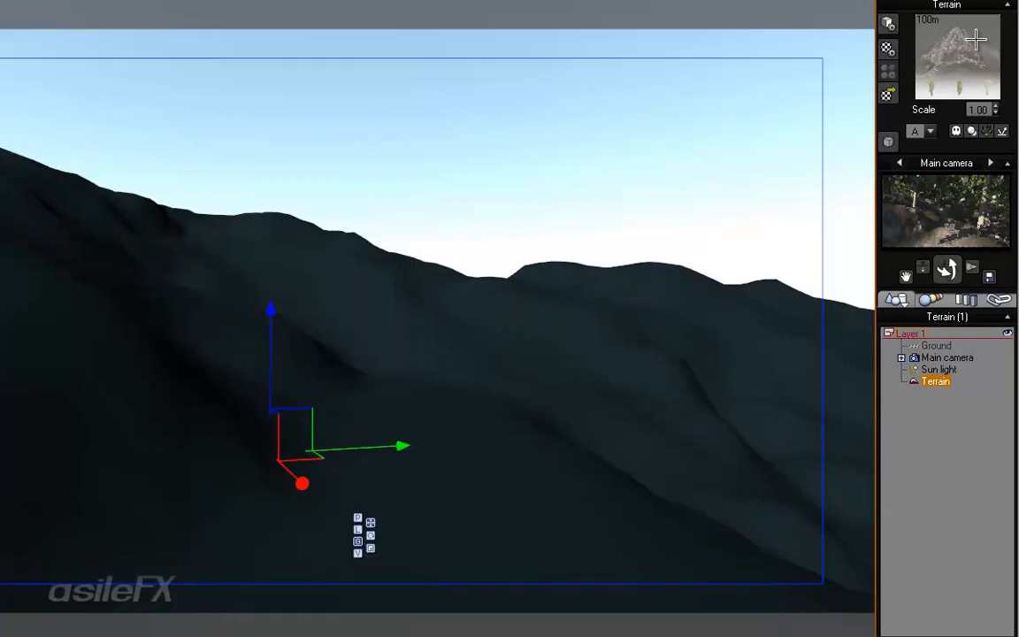
Step: Repopulate the terrain's EcoSystem, accept the material and refresh the main camera preview
double_click(969, 44)
click(382, 355)
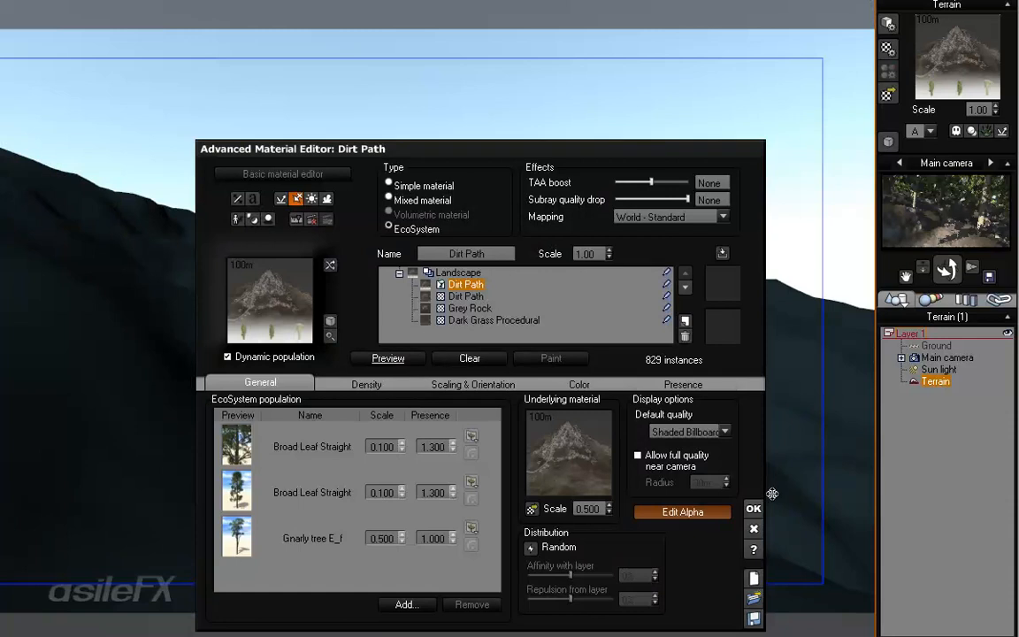
click(754, 508)
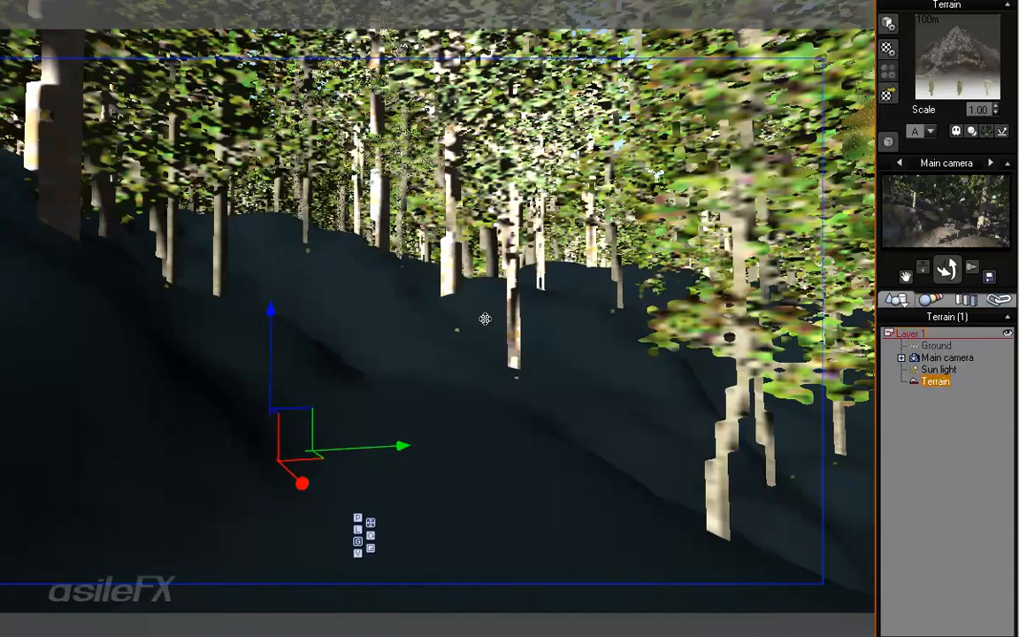
click(957, 200)
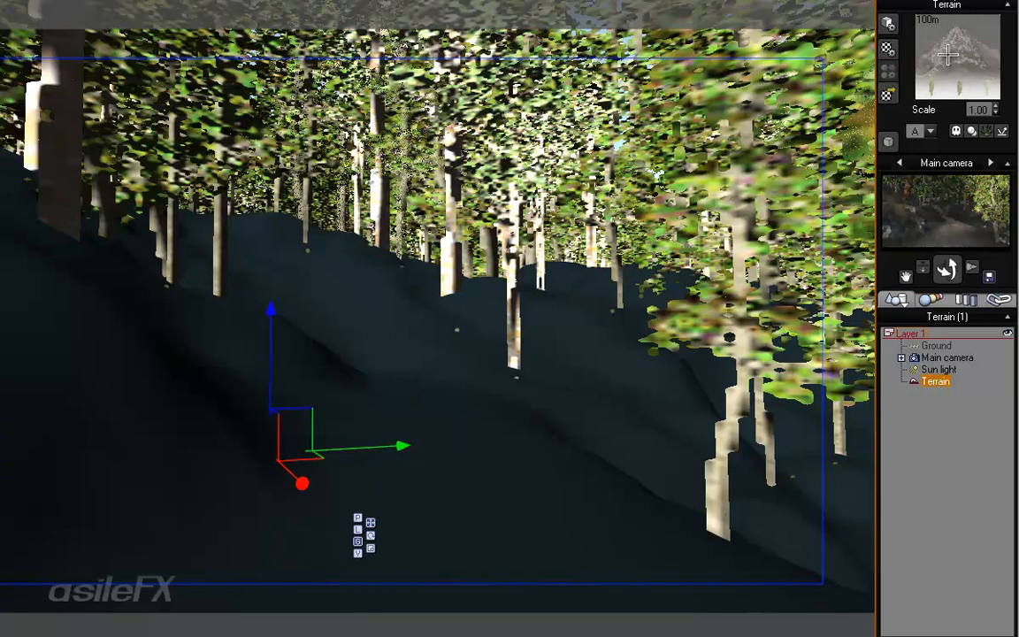
Step: Set the EcoSystem's overall density to 60%, disable decay near foreign objects and repopulate the terrain
double_click(920, 63)
click(367, 383)
click(404, 422)
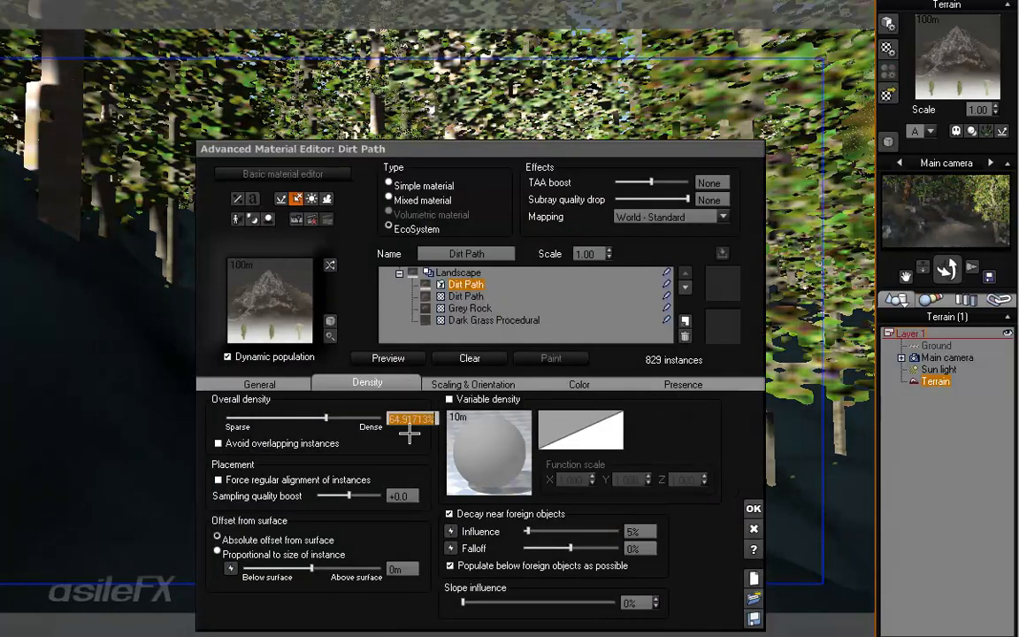
text(60)
key(Return)
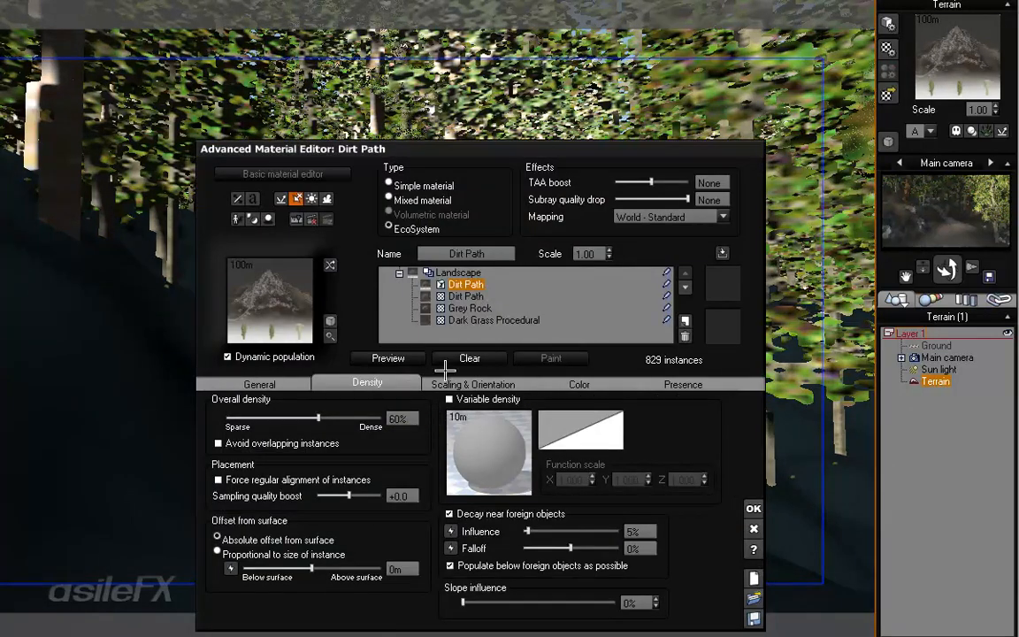
click(485, 513)
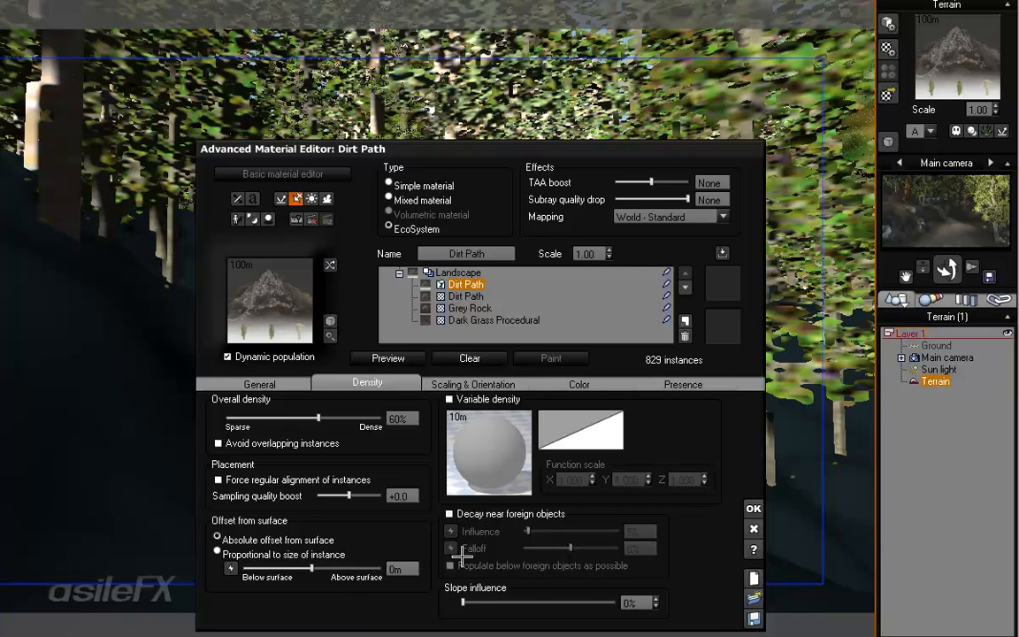
click(403, 356)
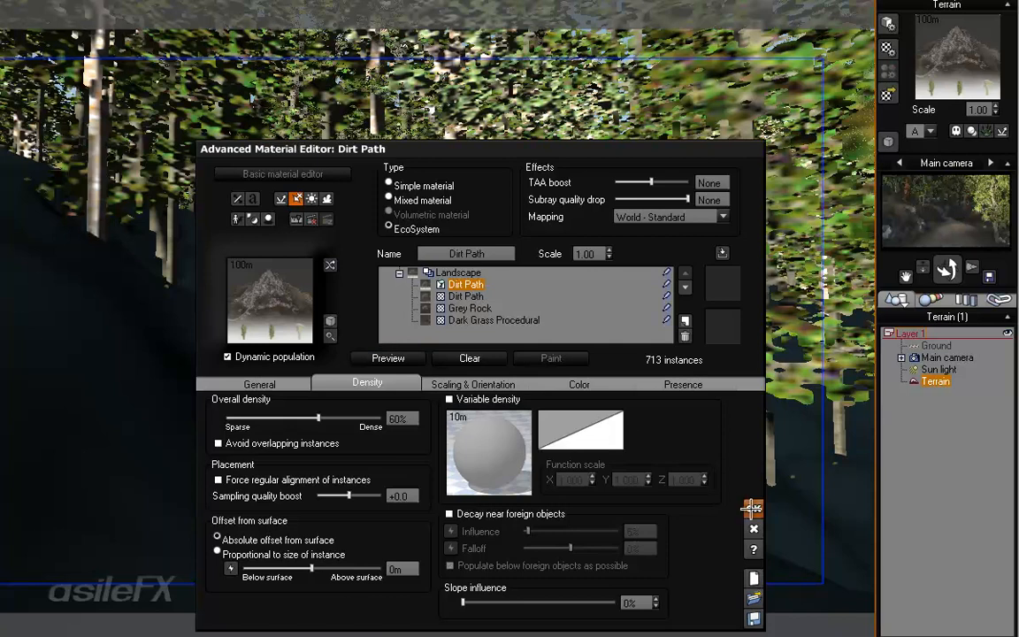
Step: Examine the EcoSystem's altitude, slope and orientation presence constraints and close the material editor, keeping the changes
click(698, 384)
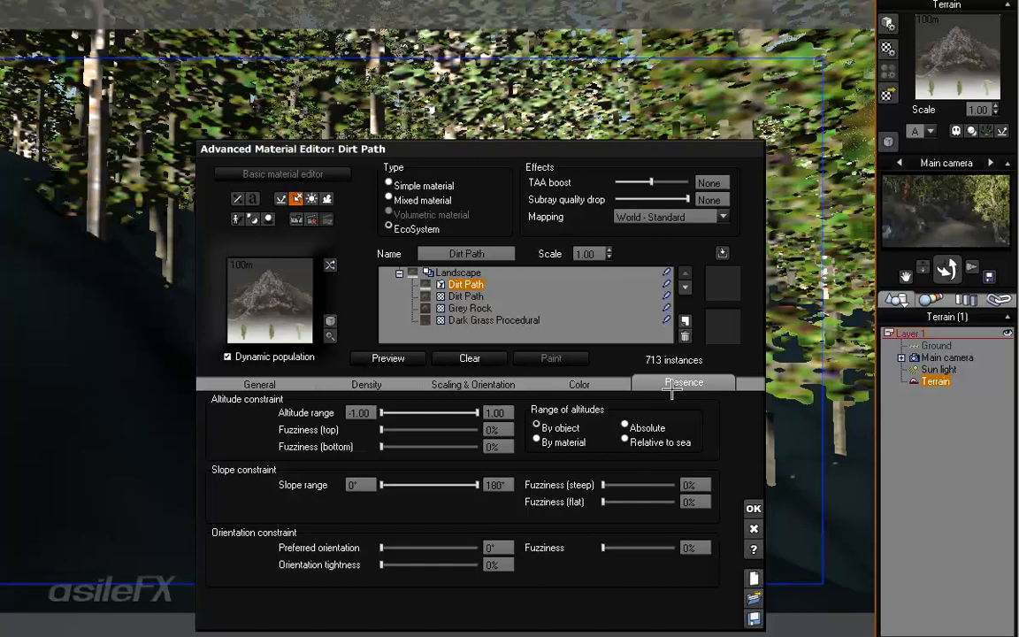
drag(388, 149, 602, 160)
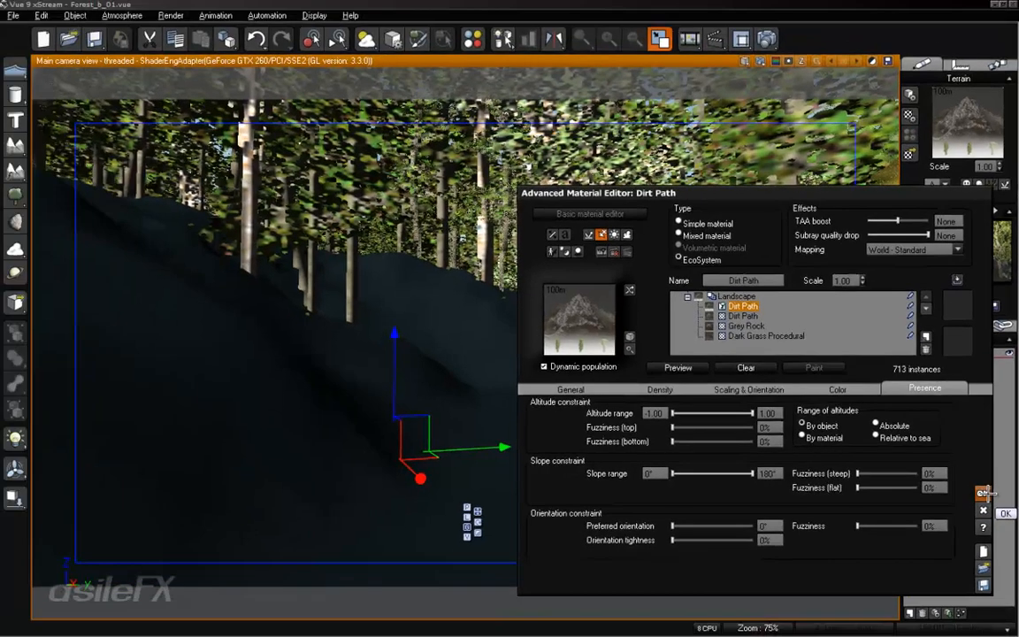
click(981, 501)
Step: Open the terrain in the Terrain Editor without resampling its distribution map and examine its relief from above
right_click(549, 449)
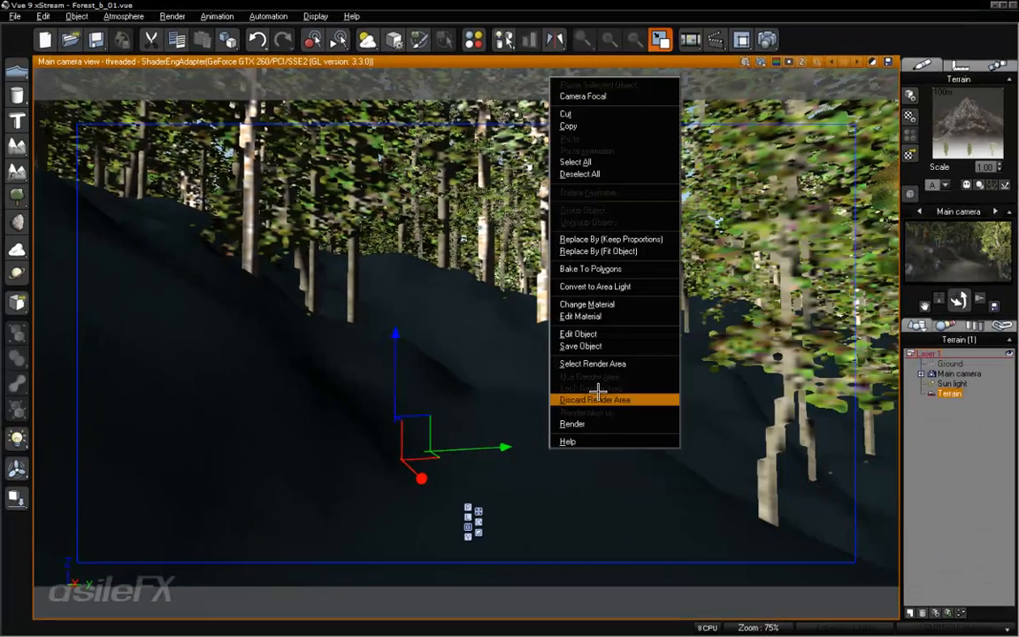
click(593, 334)
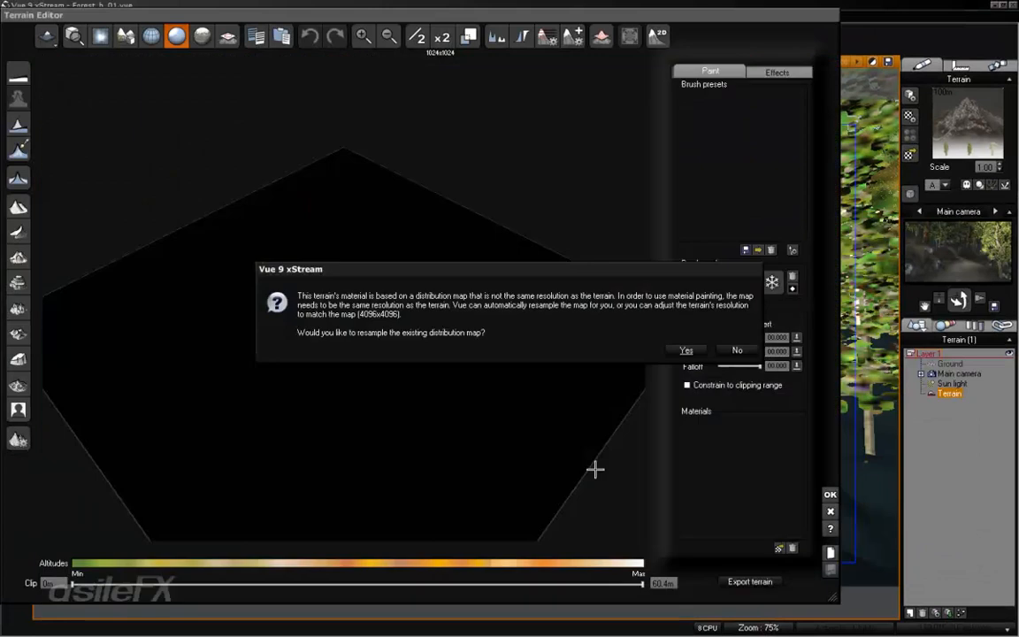
click(739, 350)
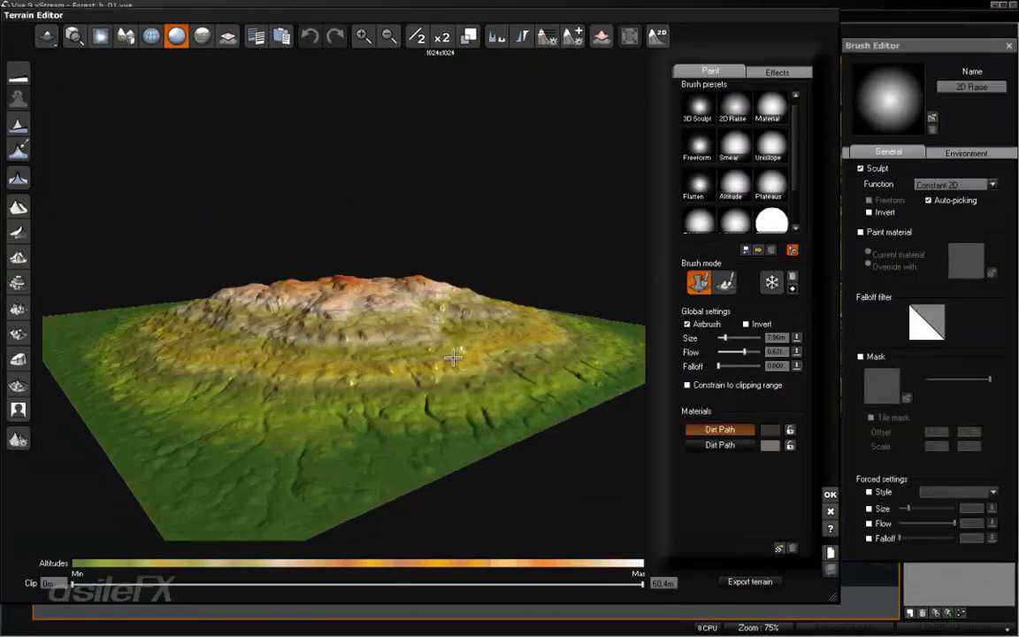
right_drag(453, 357, 431, 373)
click(177, 35)
right_drag(423, 271, 431, 357)
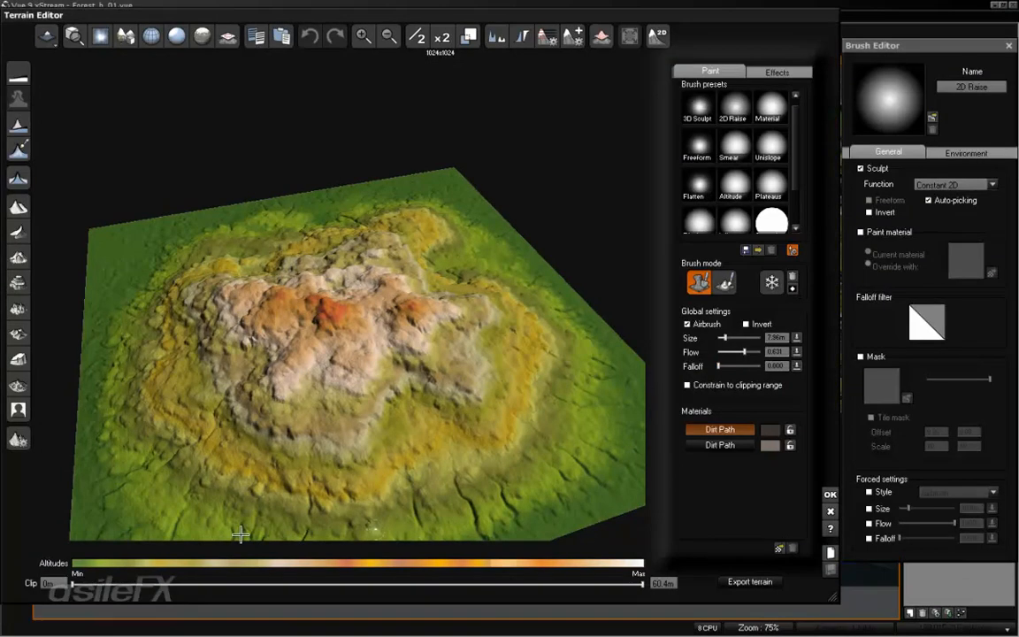
Step: Lower the terrain's maximum clipping altitude to 30.5 m, check its relief from several angles and accept the terrain edits
mouse_move(460, 272)
right_down()
mouse_move(448, 266)
mouse_move(473, 275)
right_up()
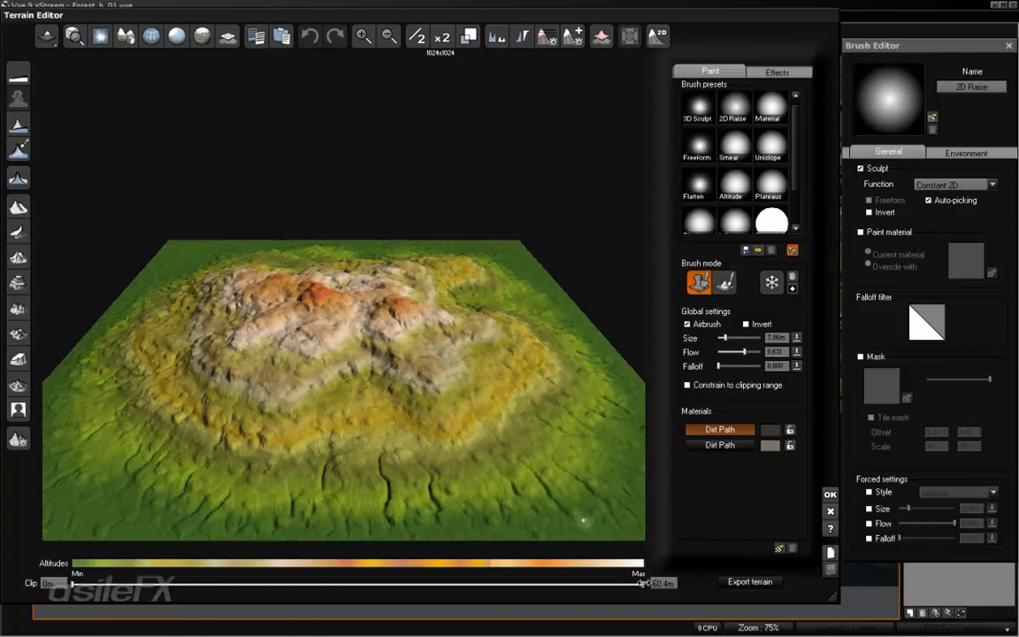
drag(640, 583, 361, 580)
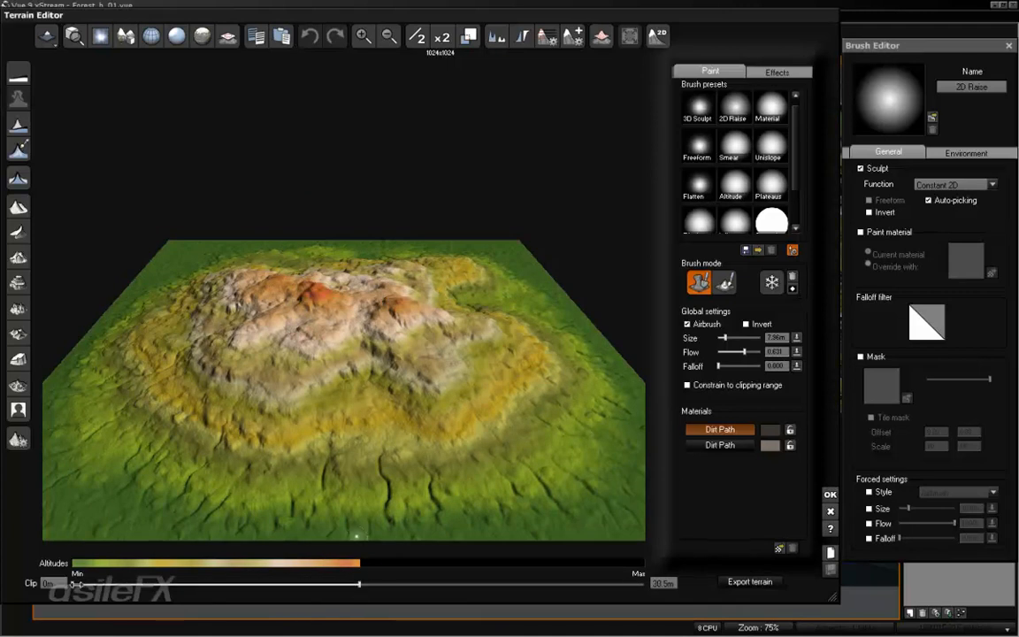
right_drag(328, 467, 328, 398)
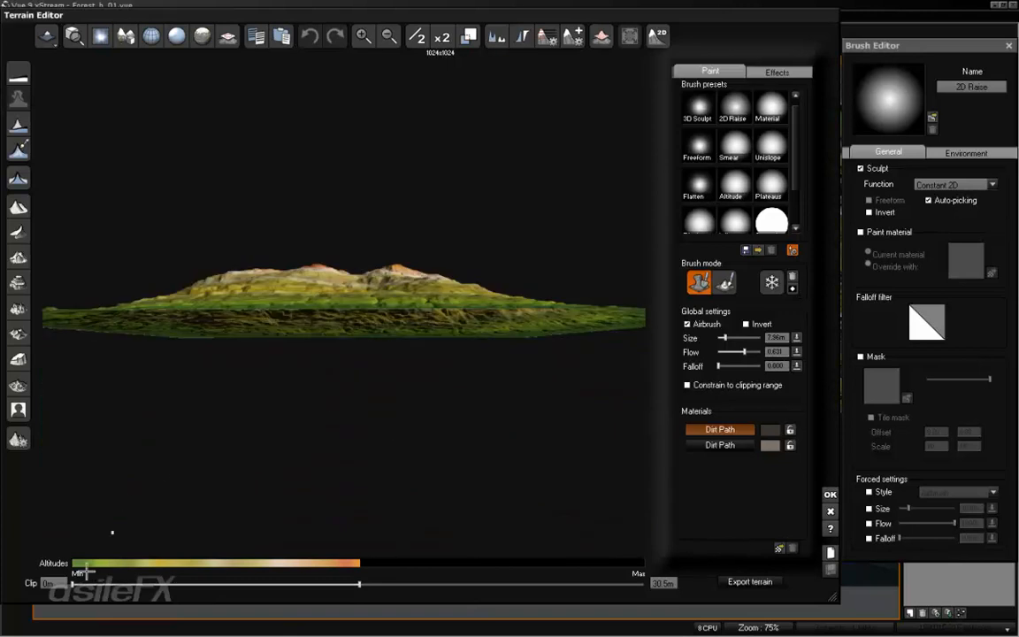
mouse_move(74, 584)
mouse_down()
mouse_move(86, 584)
mouse_move(71, 584)
mouse_up()
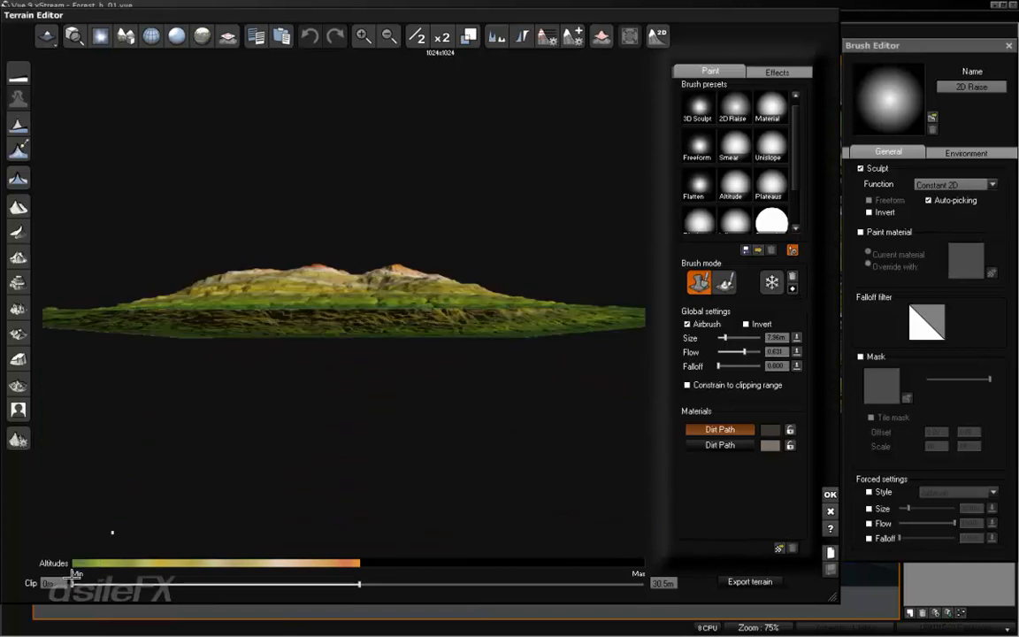
right_drag(292, 368, 428, 381)
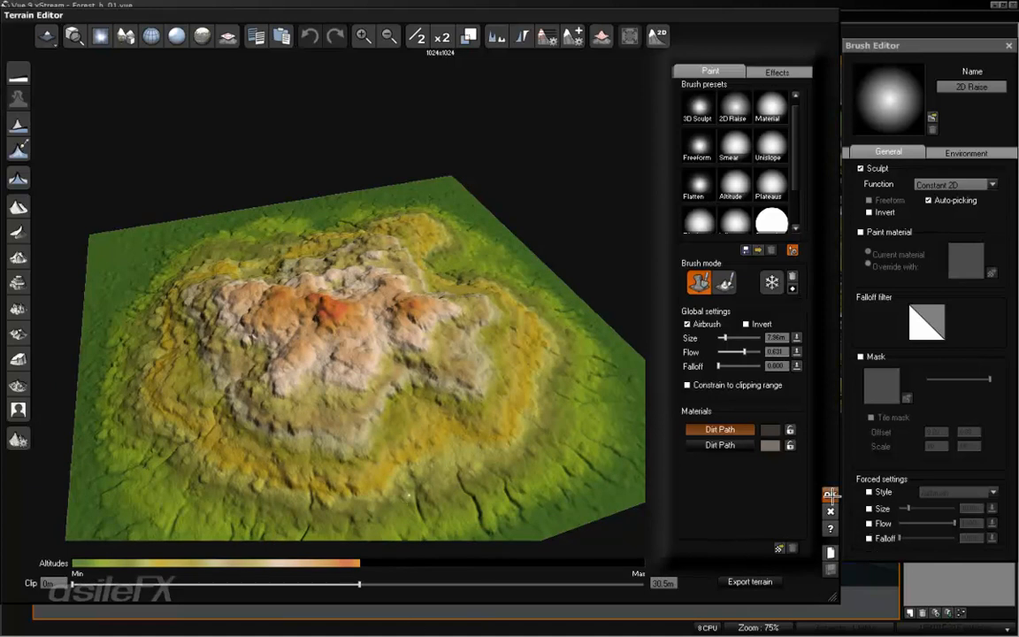
click(830, 494)
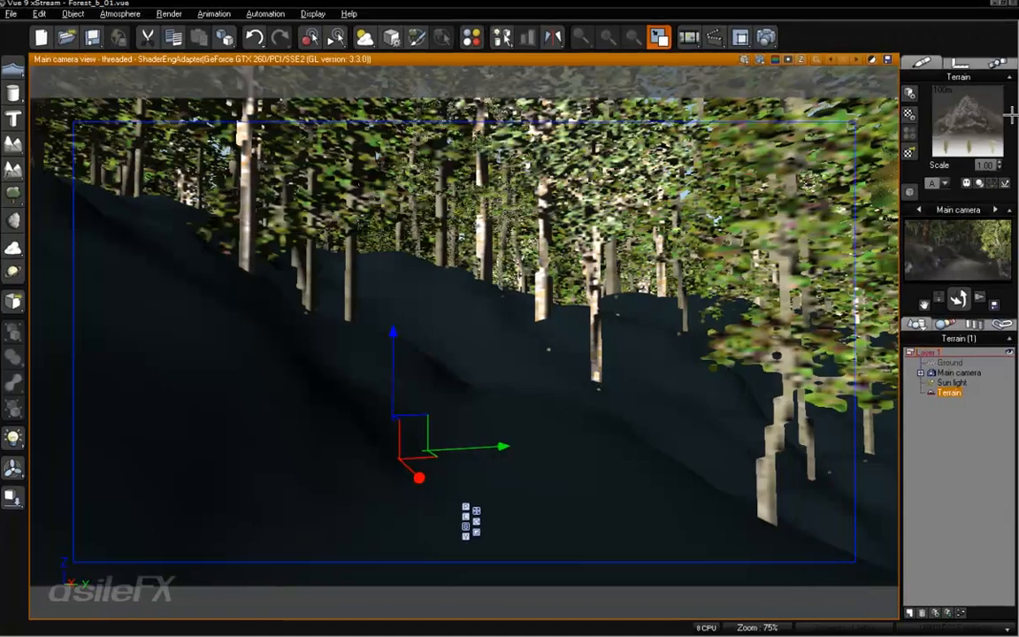
Step: Reopen the terrain's EcoSystem material, examine its altitude range constraint and close the material editor, keeping the settings
right_click(979, 111)
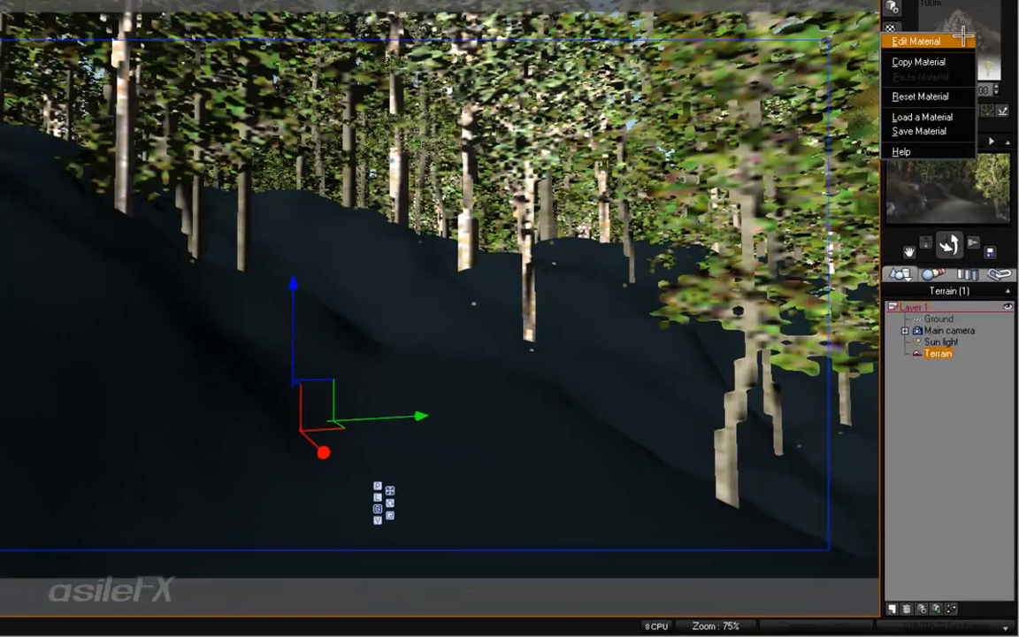
click(973, 119)
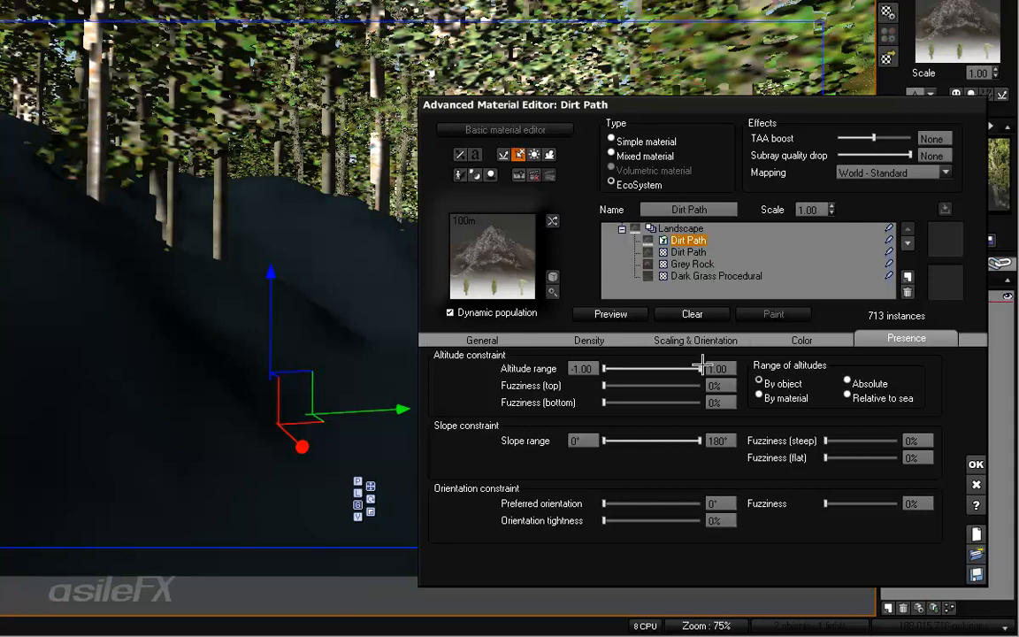
mouse_move(700, 366)
mouse_down()
mouse_move(647, 366)
mouse_move(645, 358)
mouse_move(702, 357)
mouse_up()
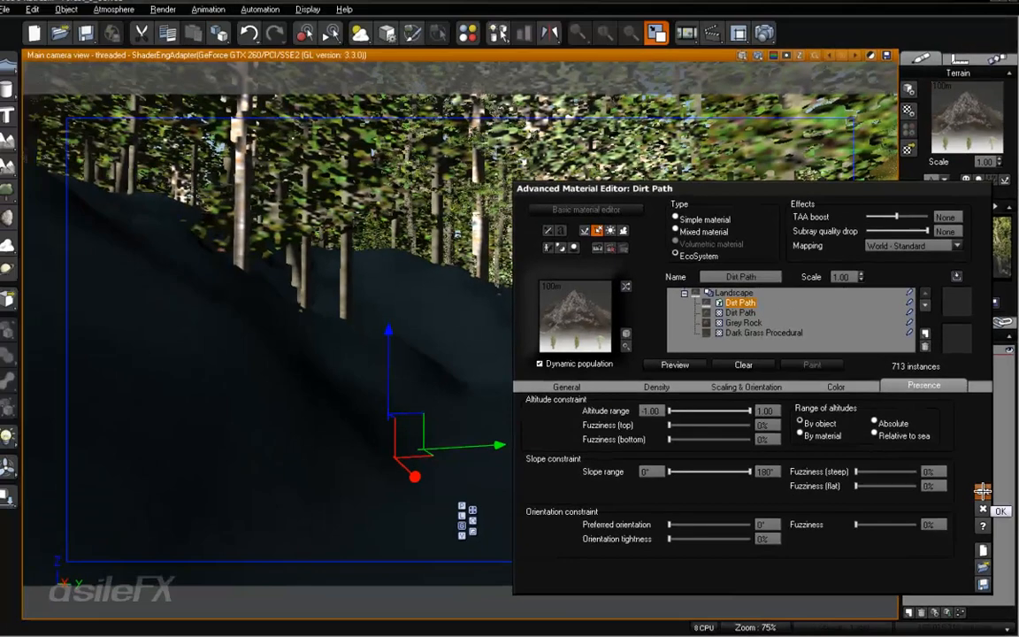
click(982, 491)
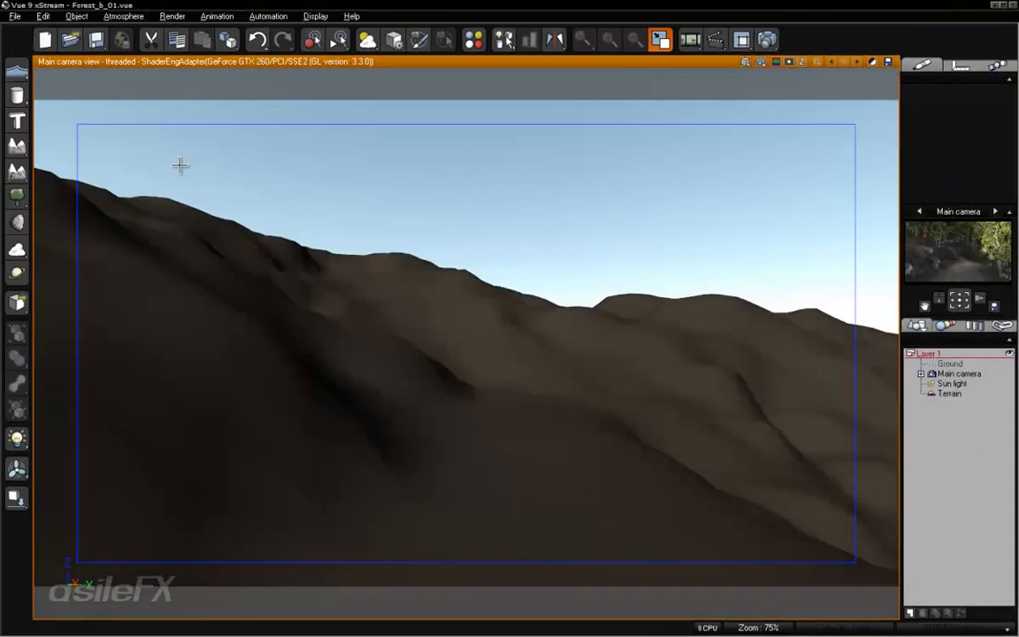
Step: Save the scene as a new version named Forest_b_02 without incorporating the texture maps
click(15, 16)
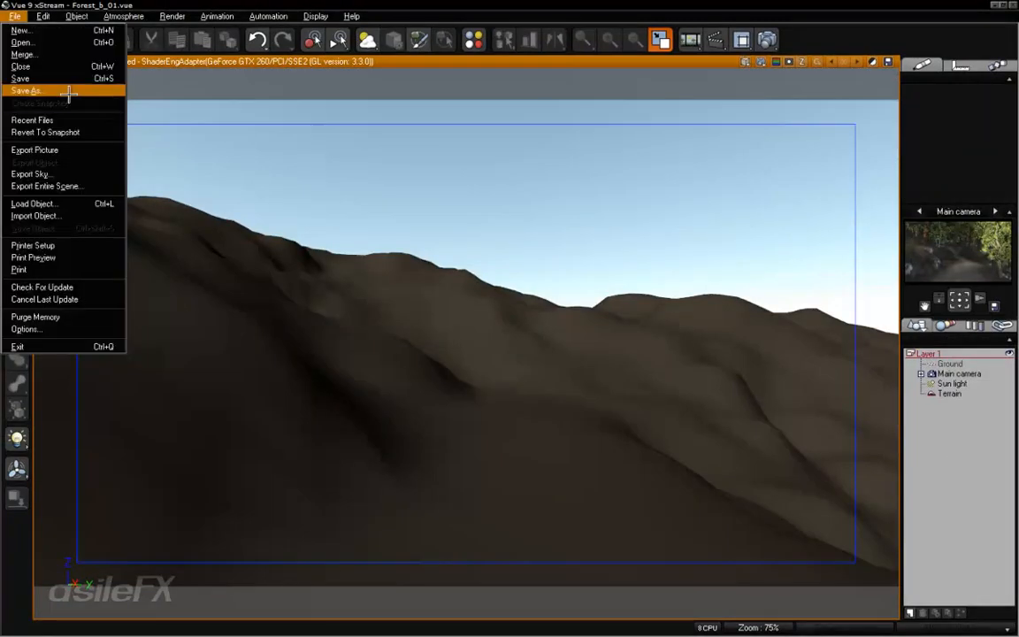
click(68, 93)
click(429, 369)
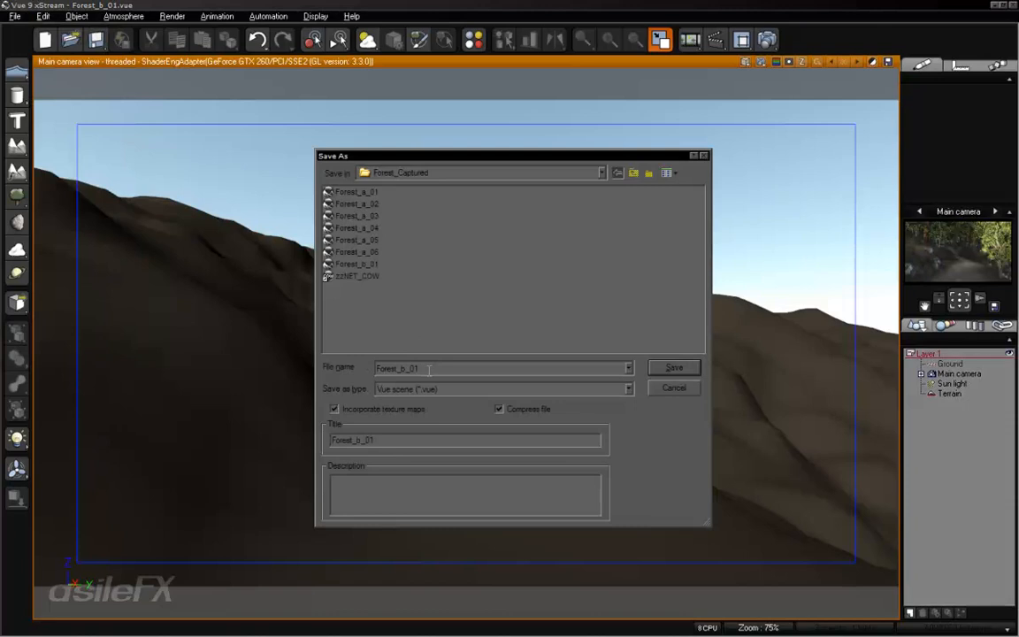
key(BackSpace)
text(2)
click(334, 408)
click(674, 368)
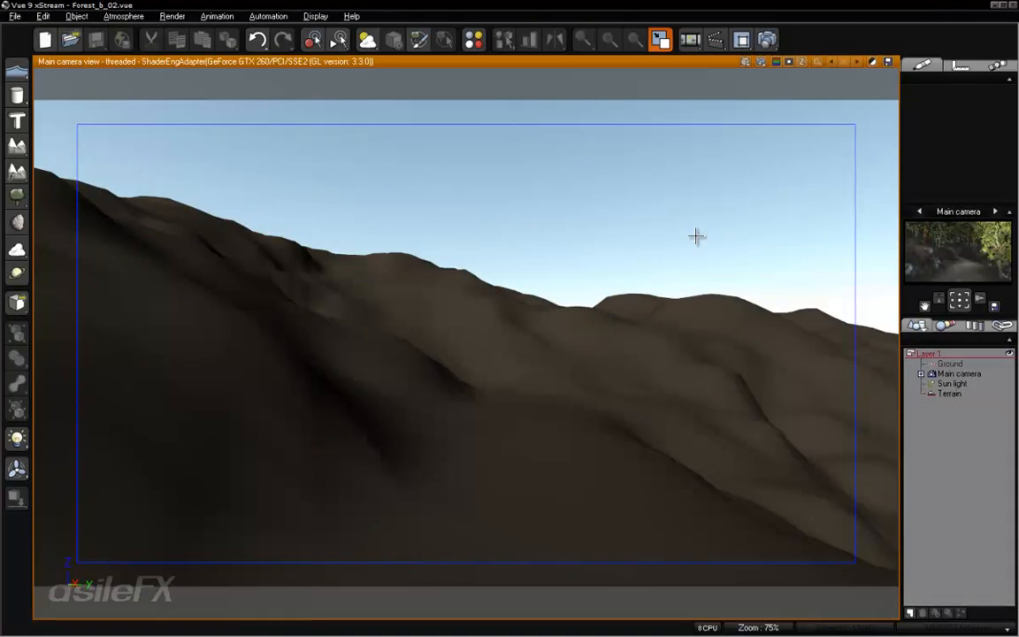
Step: Select the terrain in the main camera view
click(854, 358)
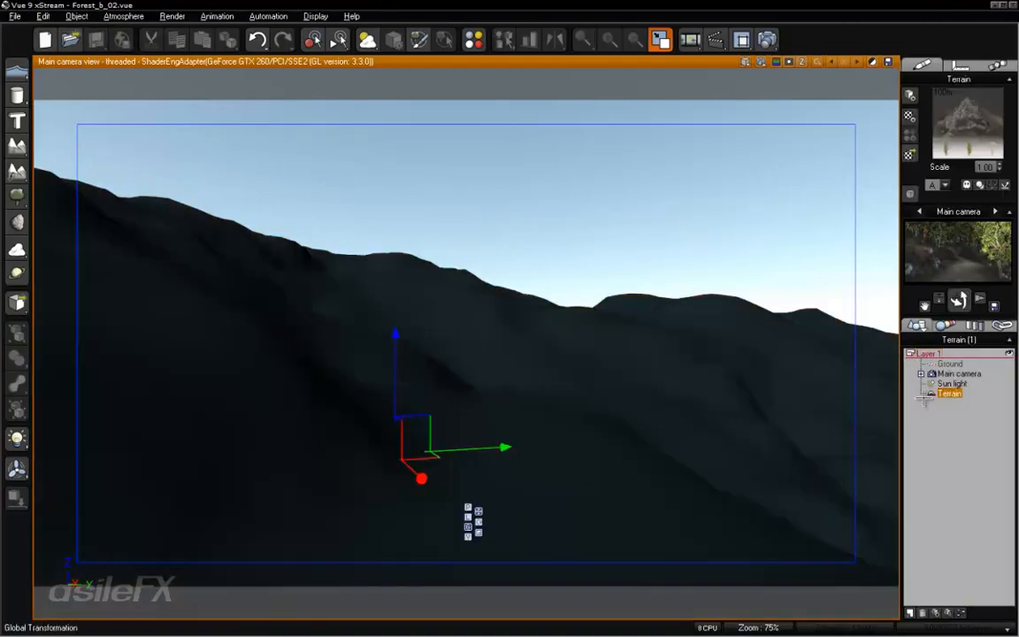